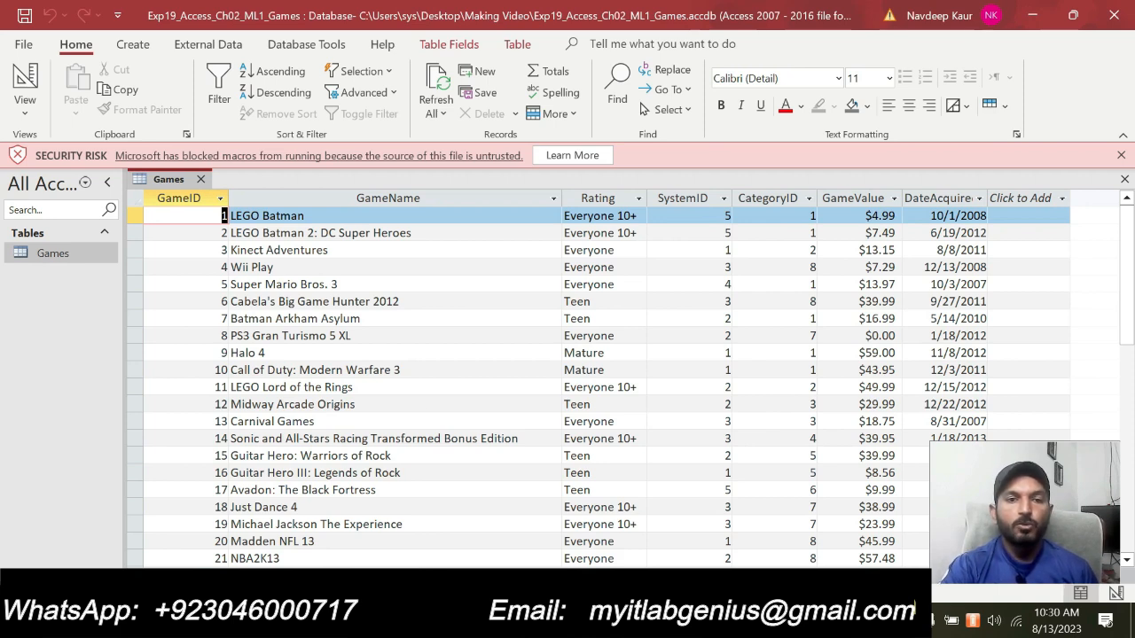
Close the Games table and switch to the Word instructions document to read the project description.
right_click(180, 188)
left_click(220, 223)
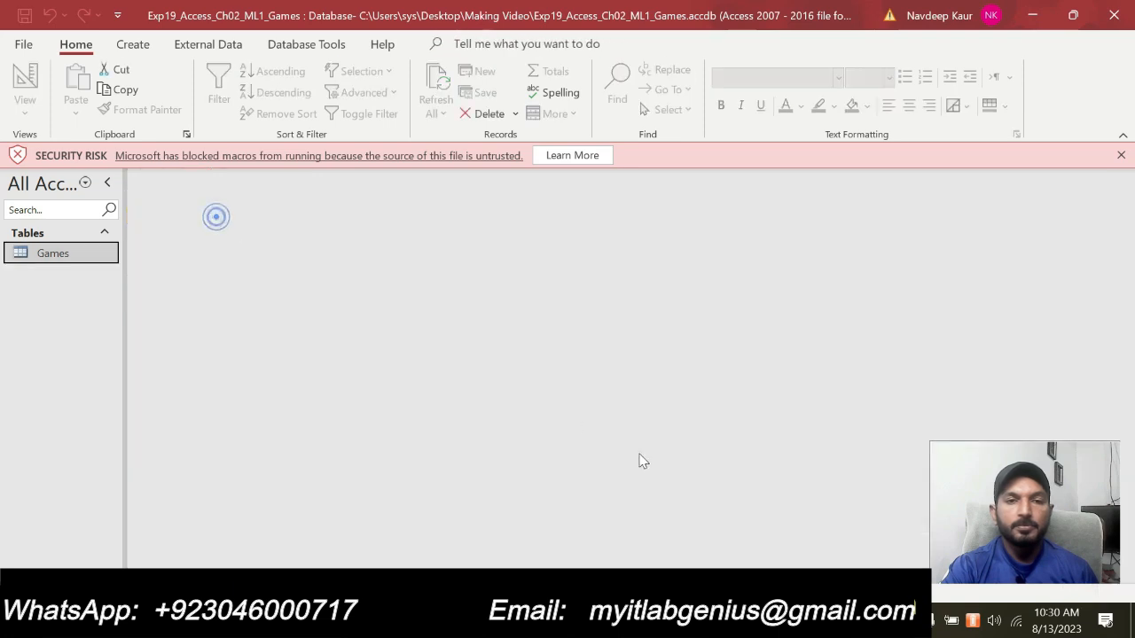
key("alt+Tab")
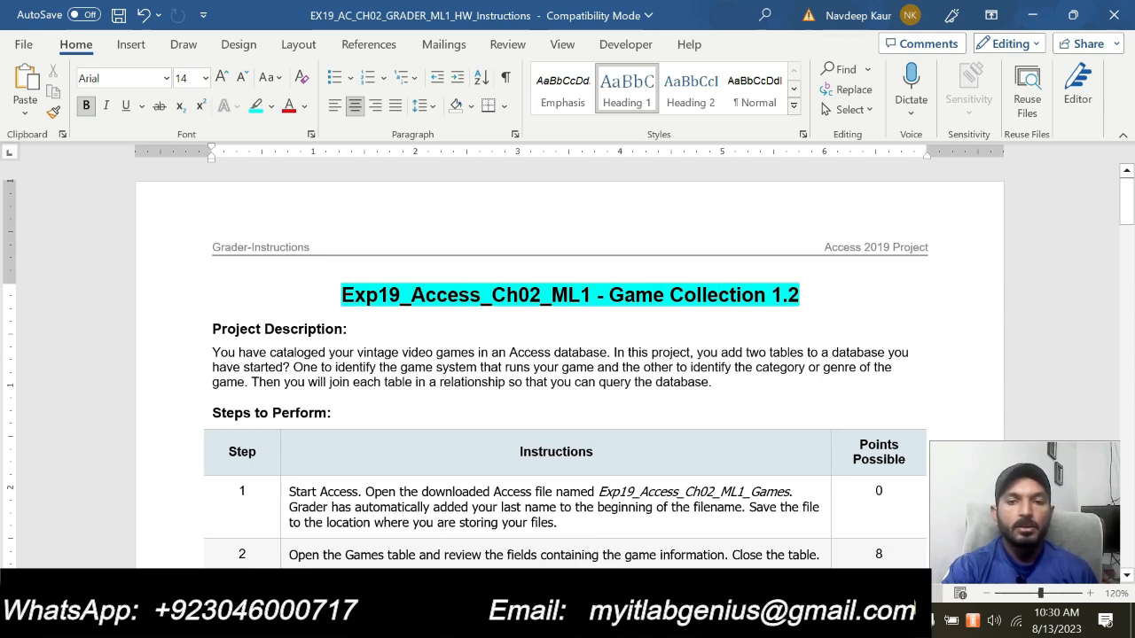
left_click_drag(719, 377, 216, 331)
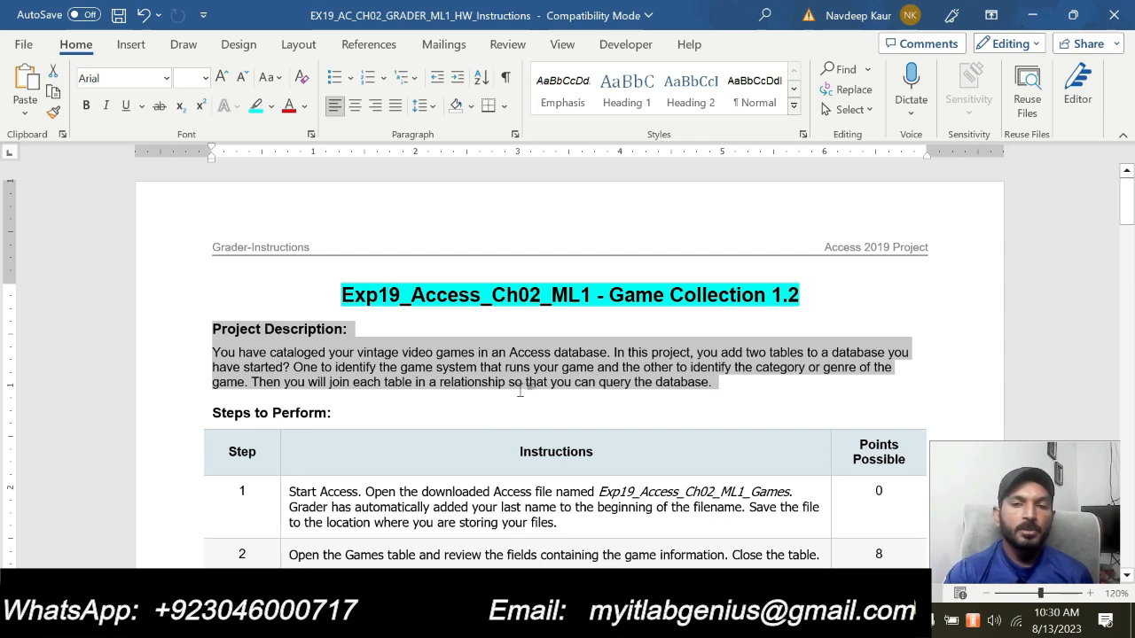
left_click(456, 368)
Skim through all the assignment steps in the instructions document and return to its beginning.
scroll(452, 368, "down", 3)
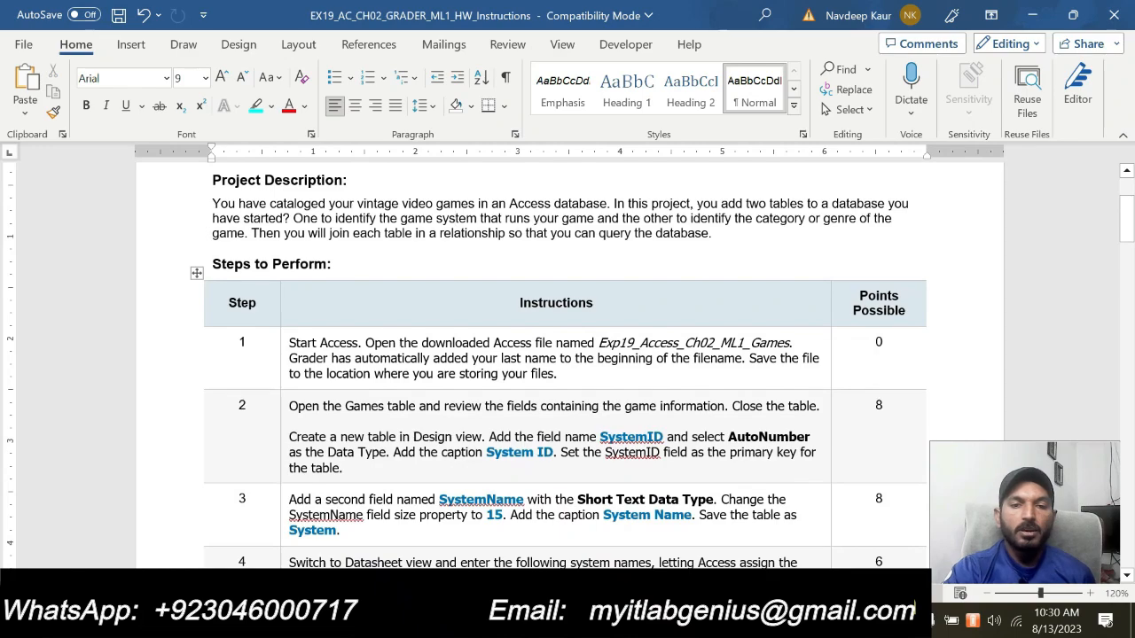
left_click(241, 341)
scroll(241, 342, "down", 9)
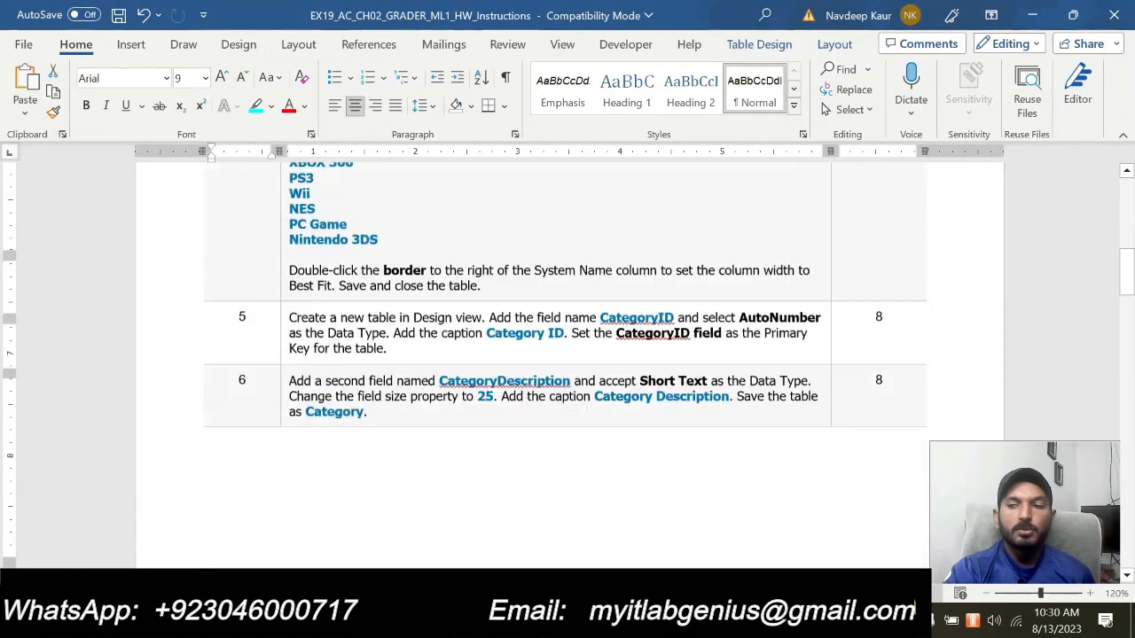
scroll(362, 380, "down", 20)
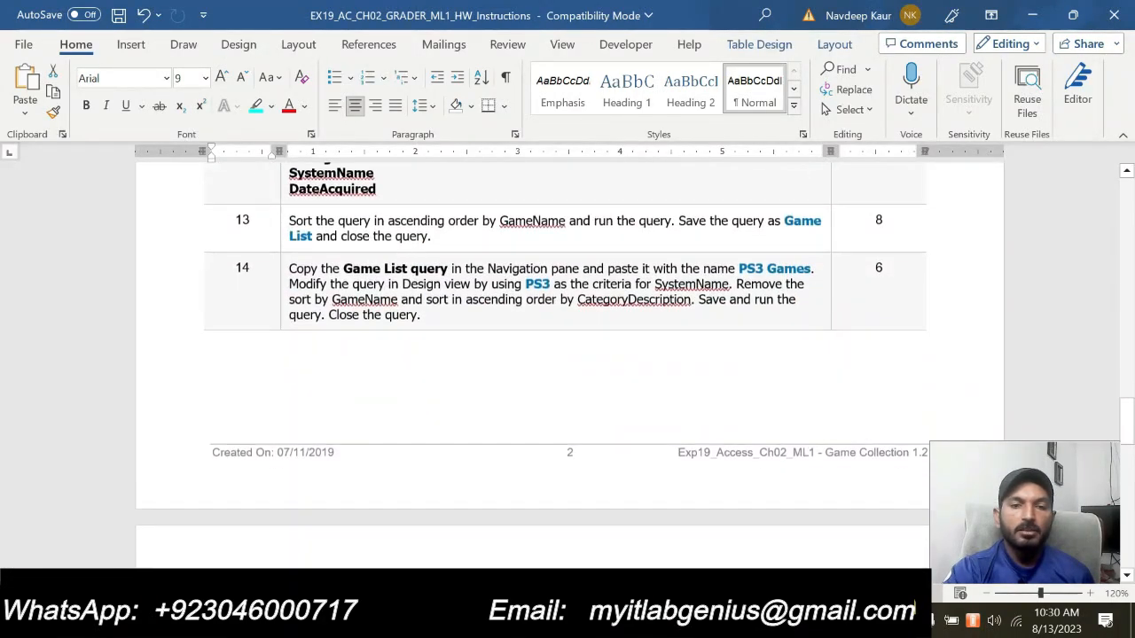
scroll(466, 400, "down", 9)
scroll(520, 414, "up", 7)
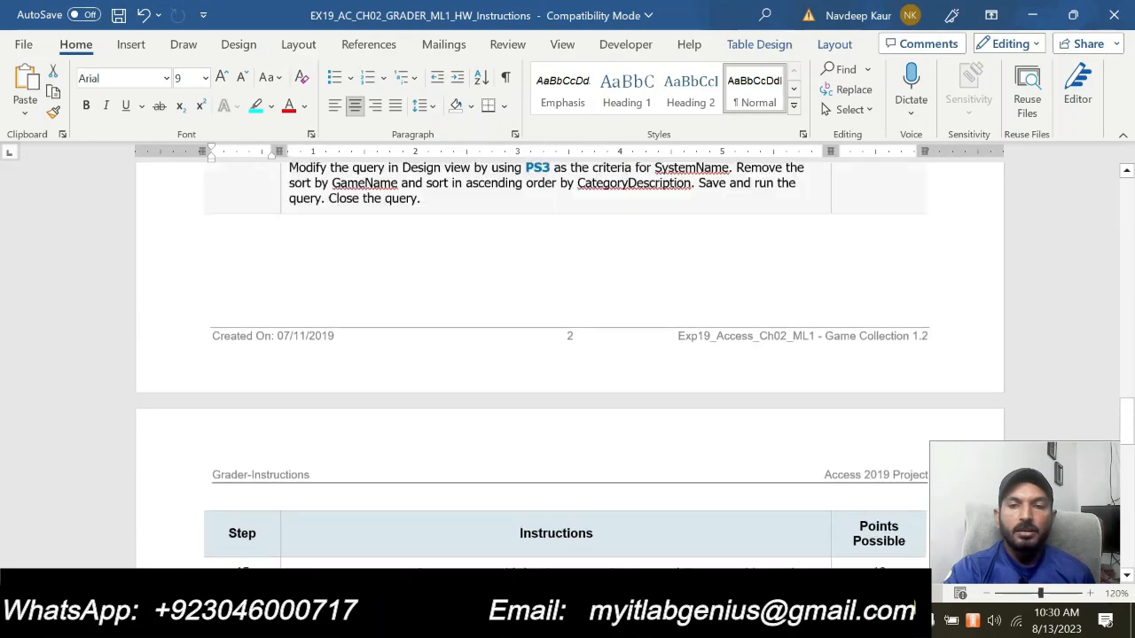
scroll(519, 417, "up", 20)
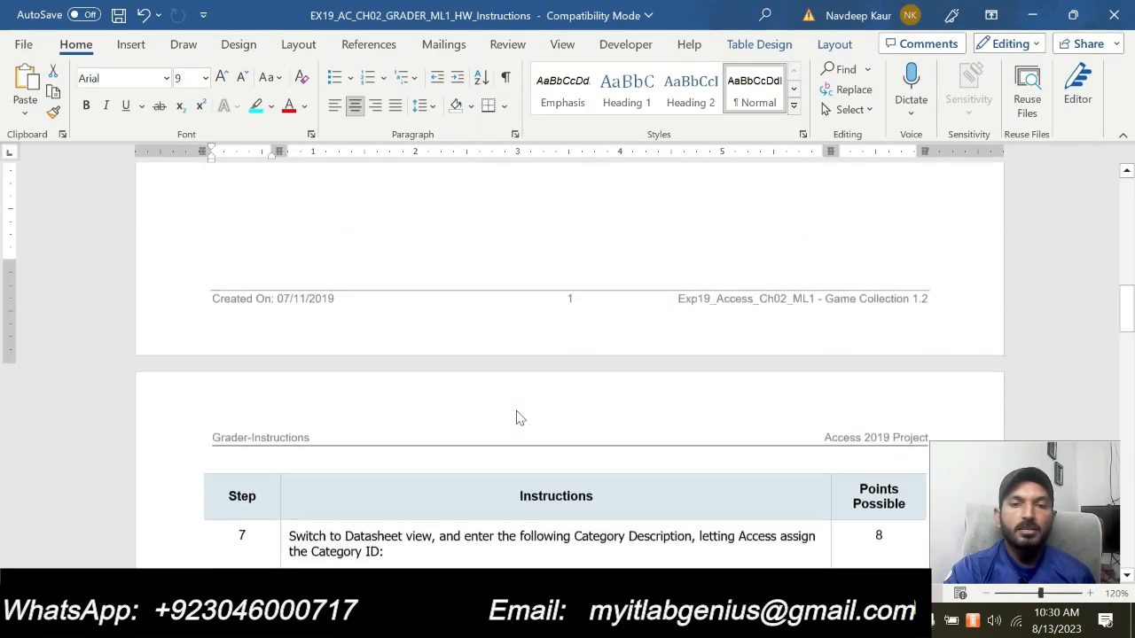
scroll(519, 417, "up", 20)
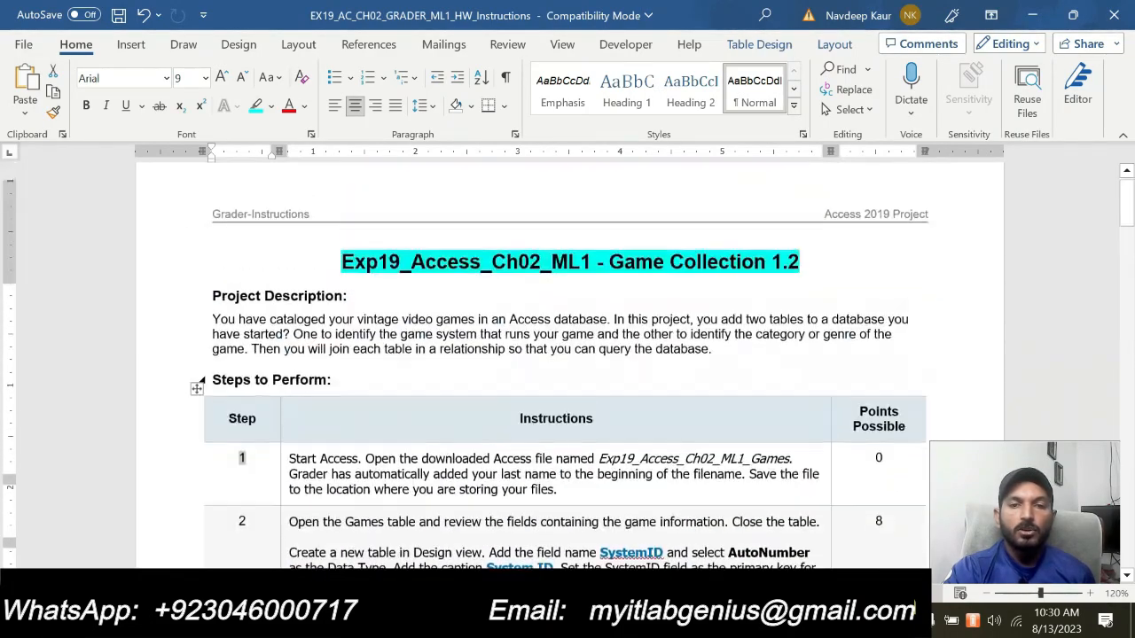
scroll(568, 366, "up", 1)
scroll(567, 365, "down", 2)
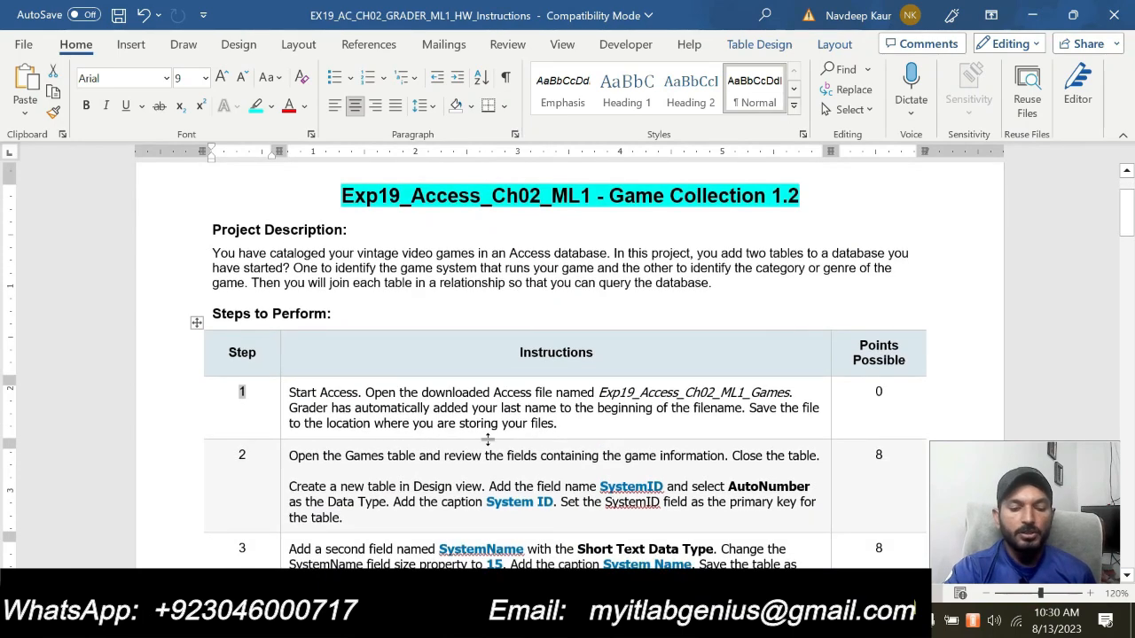
Highlight the step 1 instruction text in turquoise.
left_click_drag(355, 408, 290, 392)
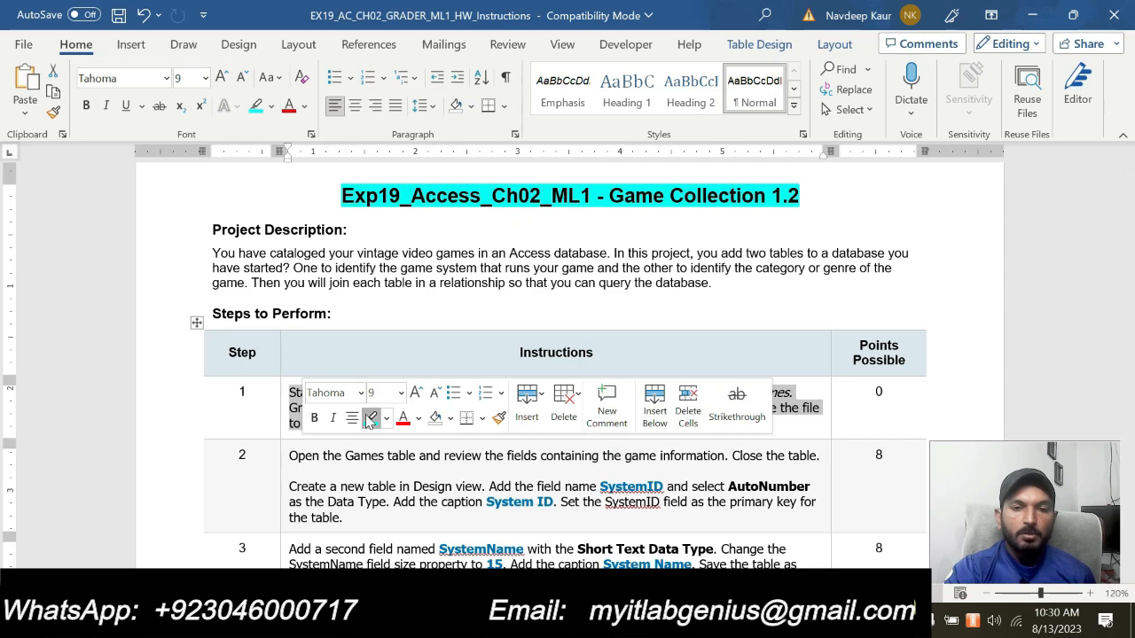
left_click(370, 418)
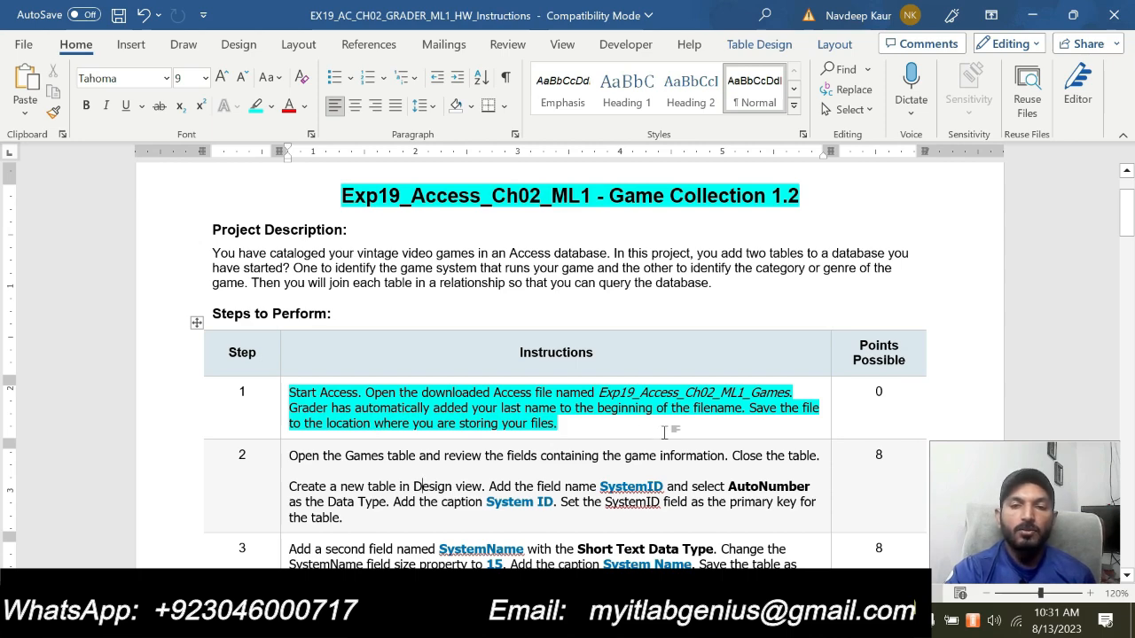
Switch to Access, open the Games table to review its fields, and close it.
left_click(680, 620)
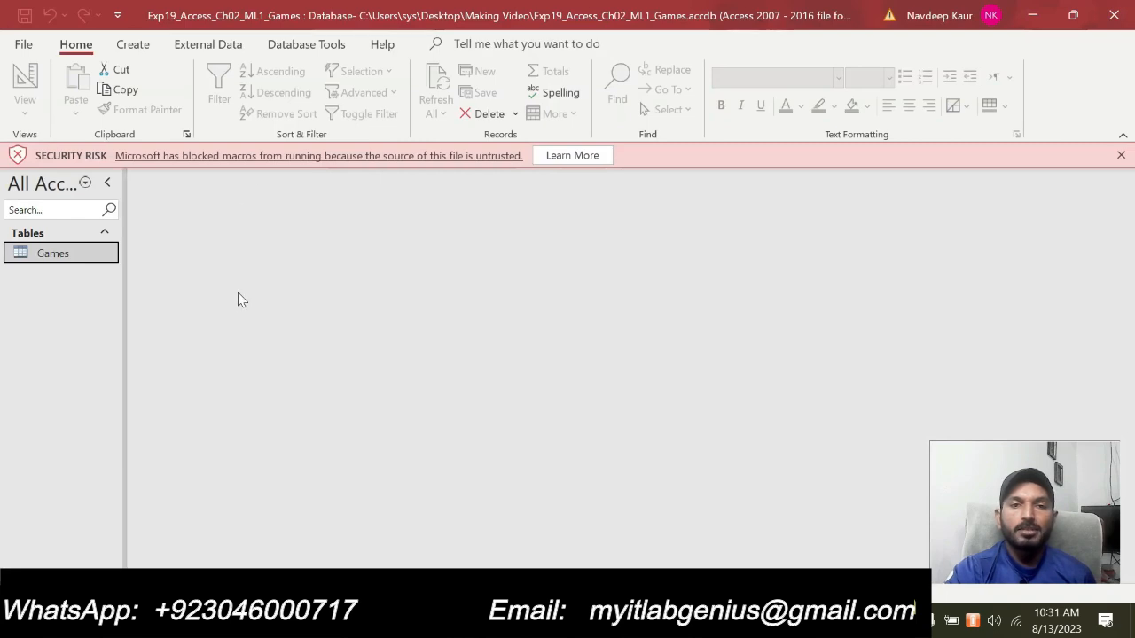
double_click(53, 253)
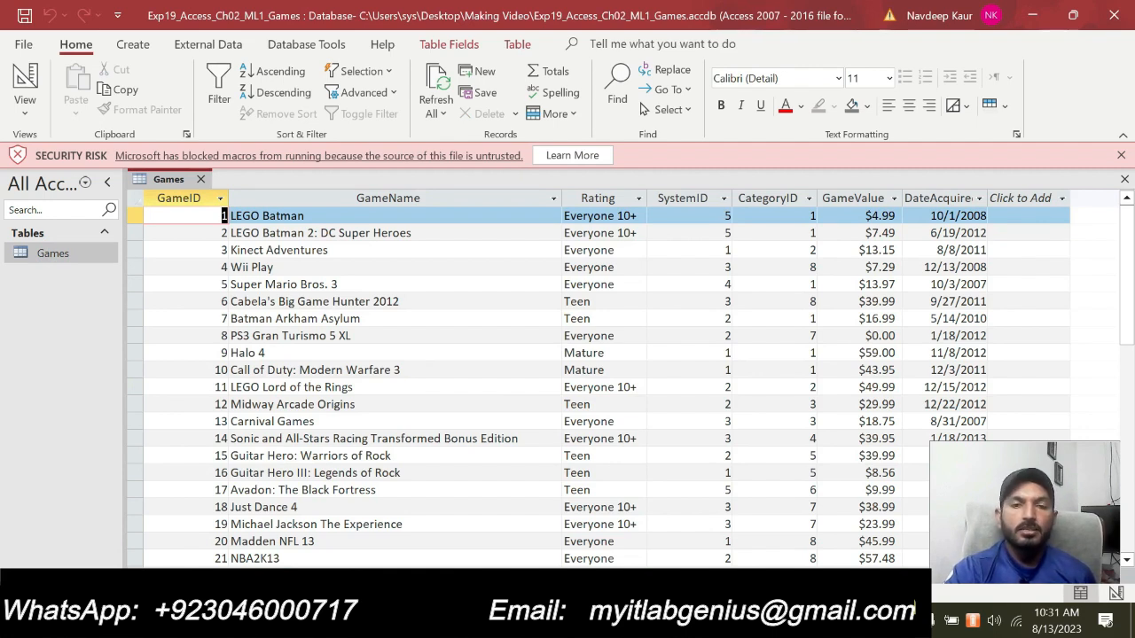
right_click(178, 181)
left_click(214, 219)
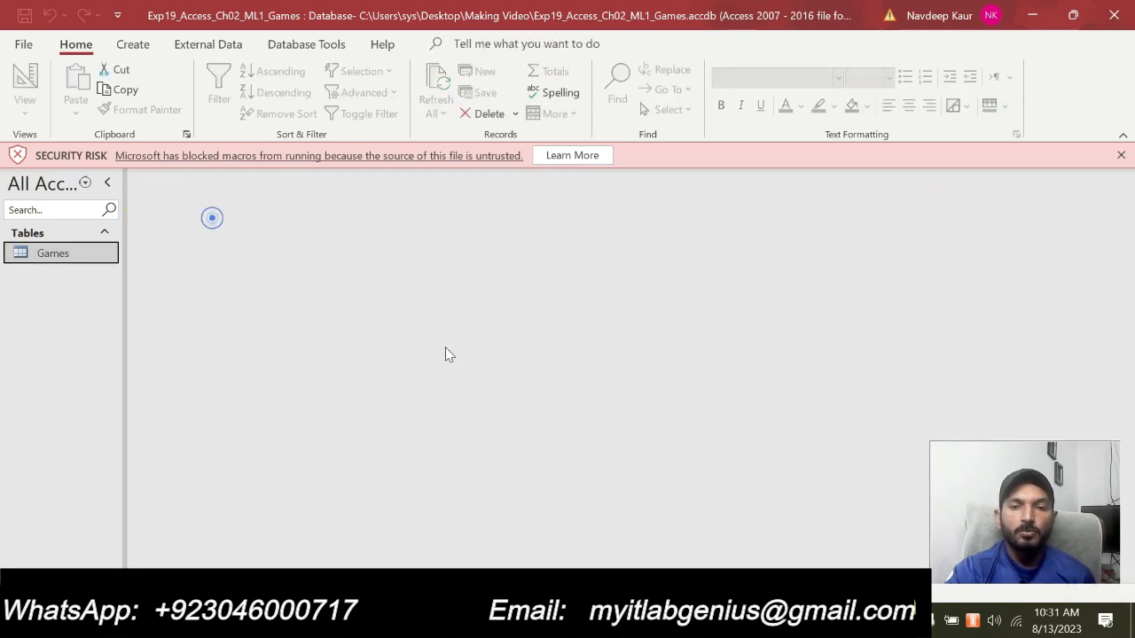
Switch to the Word instructions, remove the highlight from step 1 and highlight the step 2 text in turquoise.
key("alt+Tab")
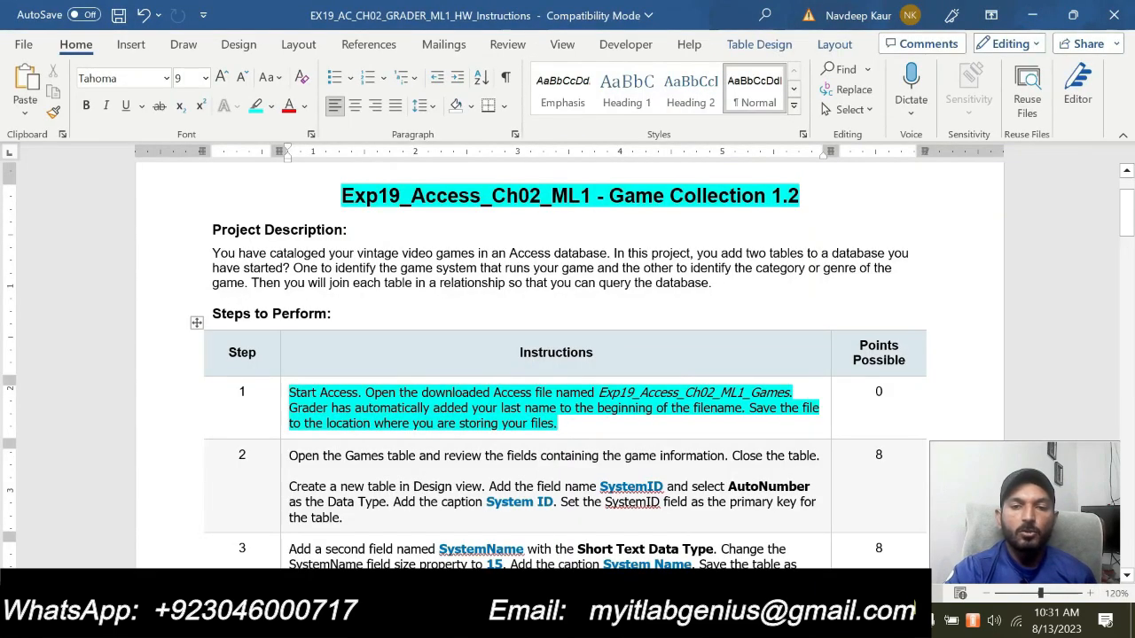
triple_click(567, 423)
left_click(364, 365)
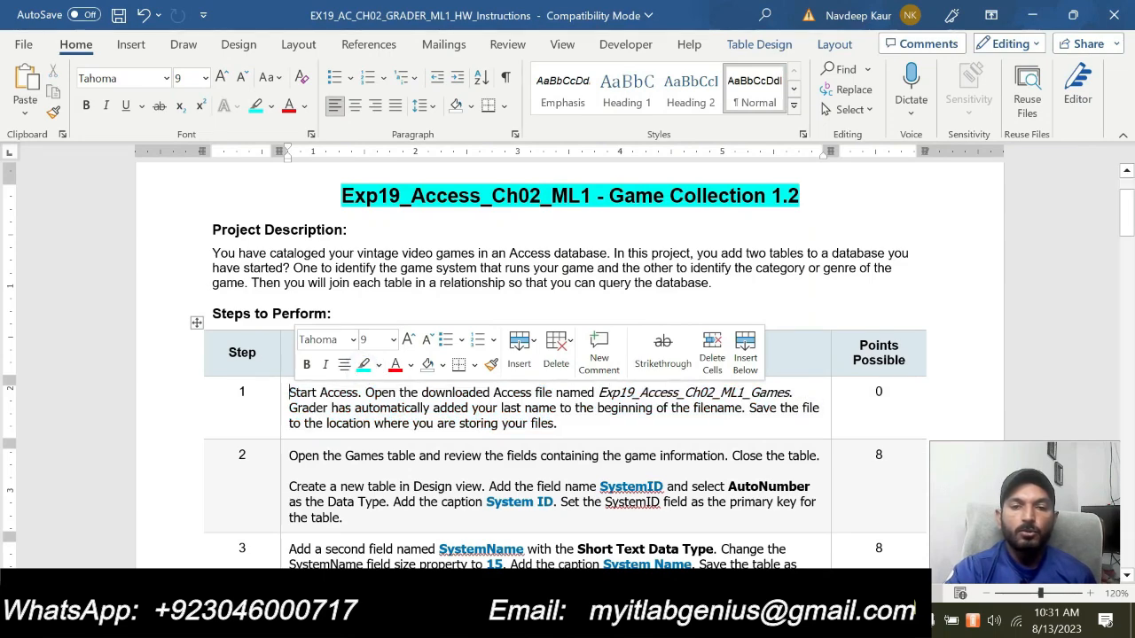
triple_click(381, 518)
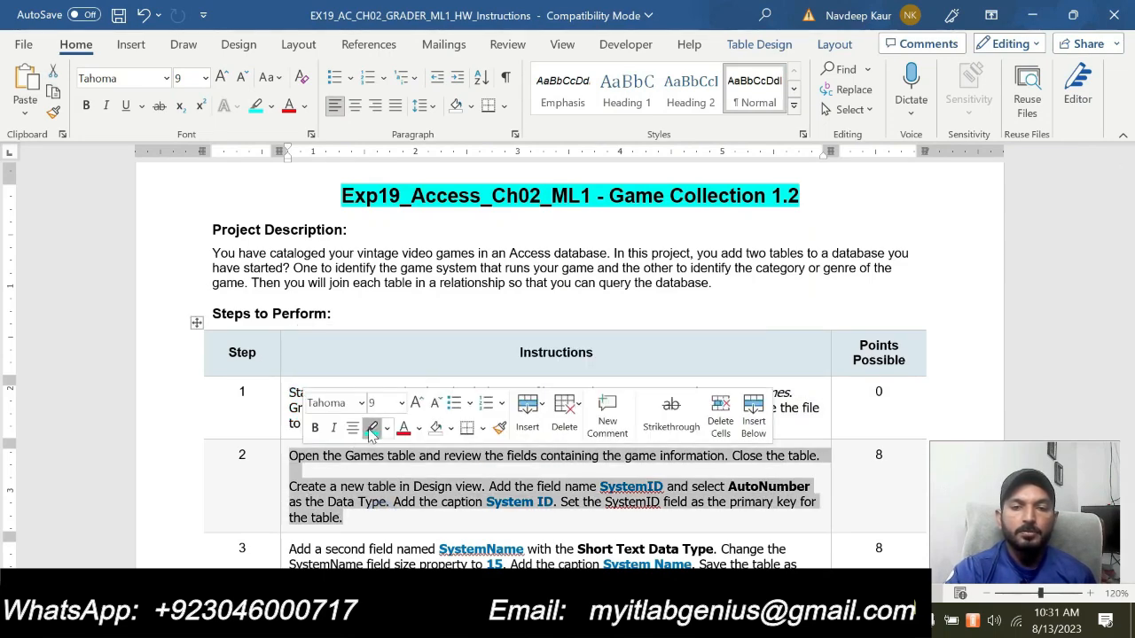
left_click(373, 429)
left_click(343, 518)
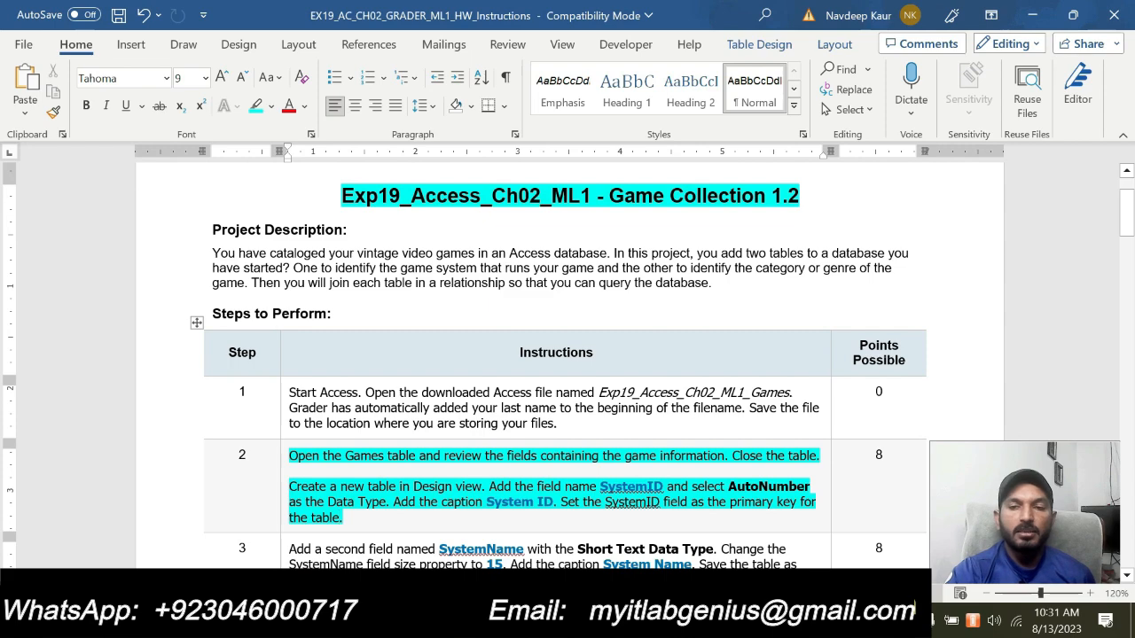
scroll(567, 363, "down", 1)
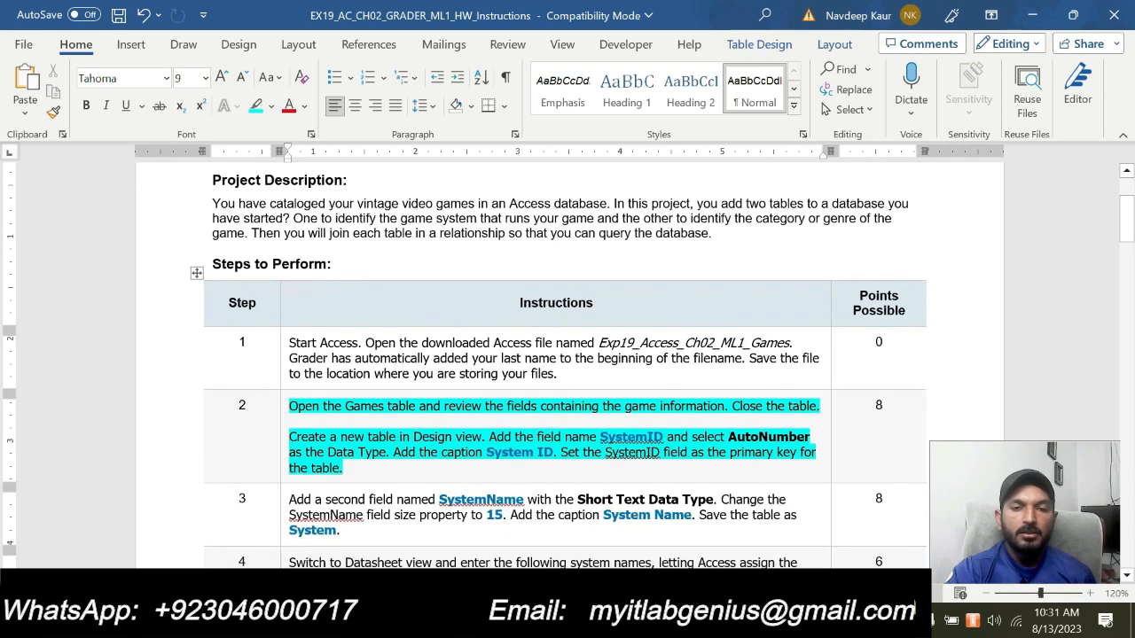
scroll(568, 363, "up", 1)
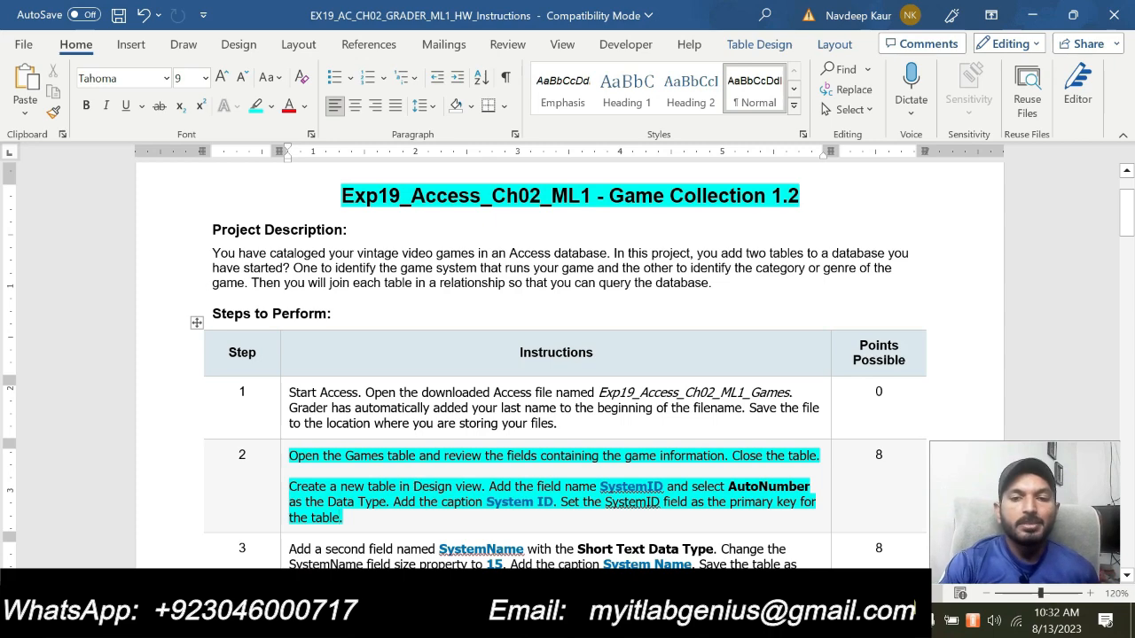
Switch to Access and create a new table in Design view.
key("alt+Tab")
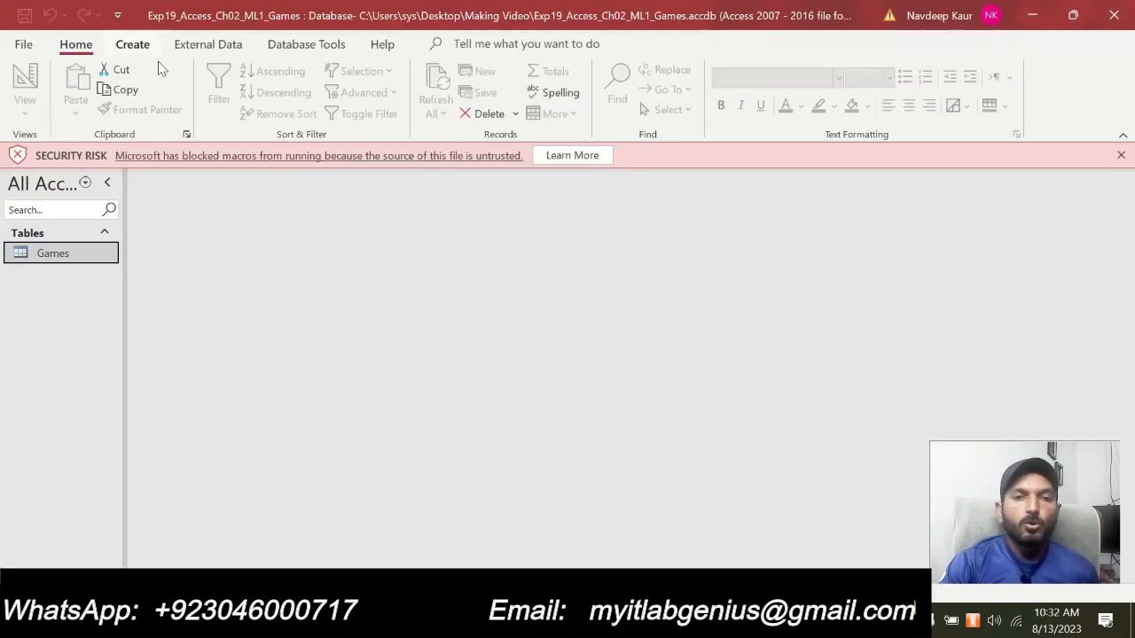
left_click(133, 46)
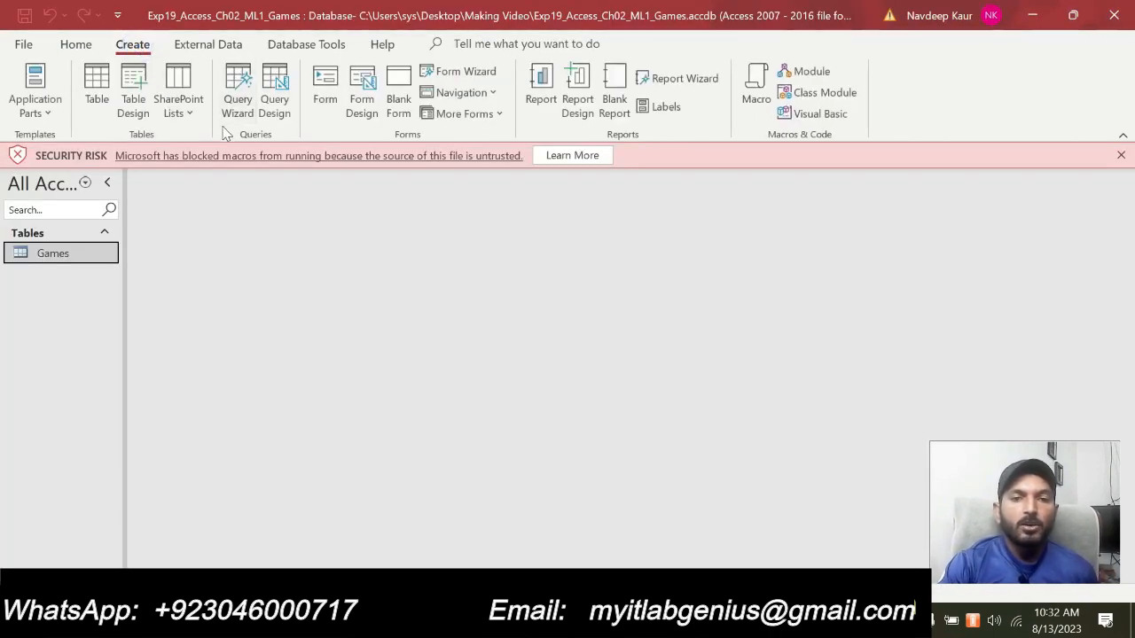
left_click(133, 100)
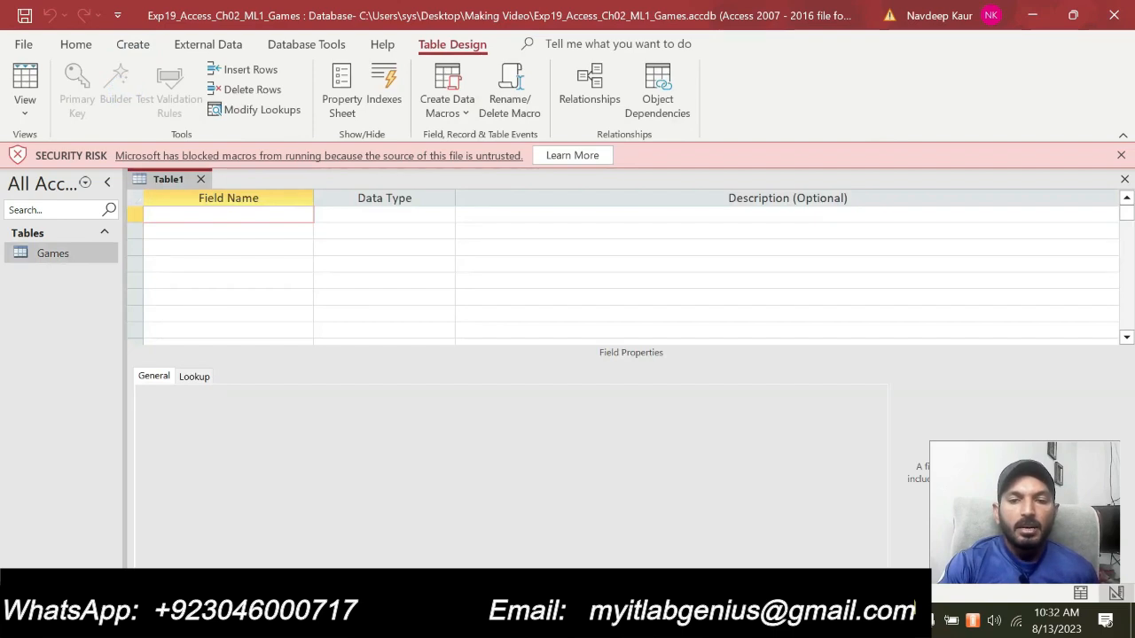
Check the field name in the Word instructions and add SystemID as the new table's first field.
key("alt+Tab")
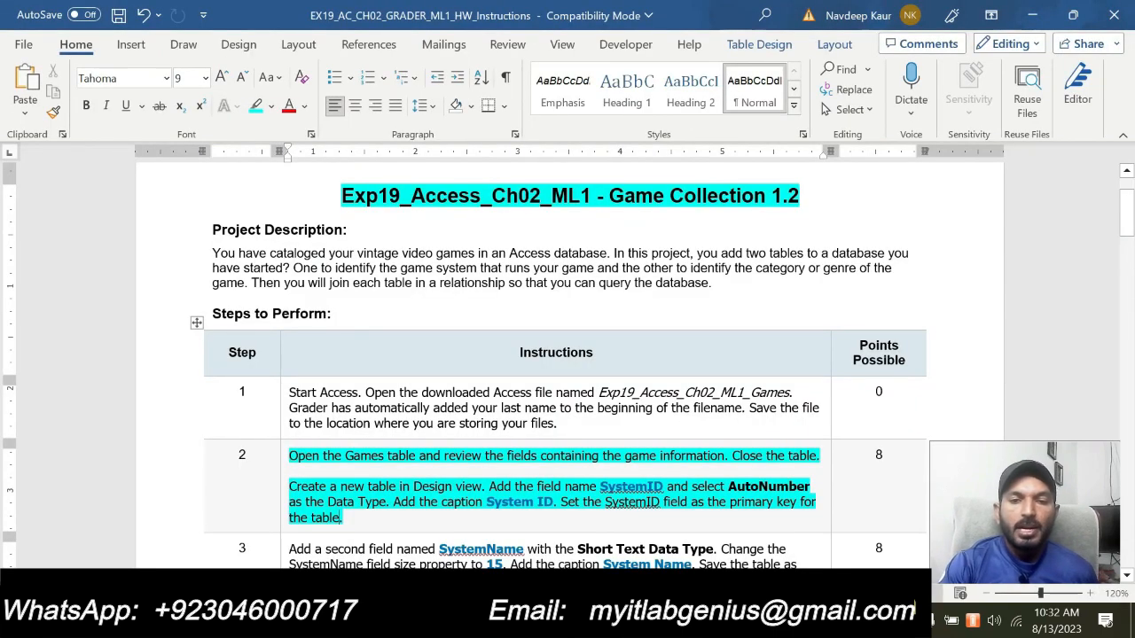
key("alt+Tab")
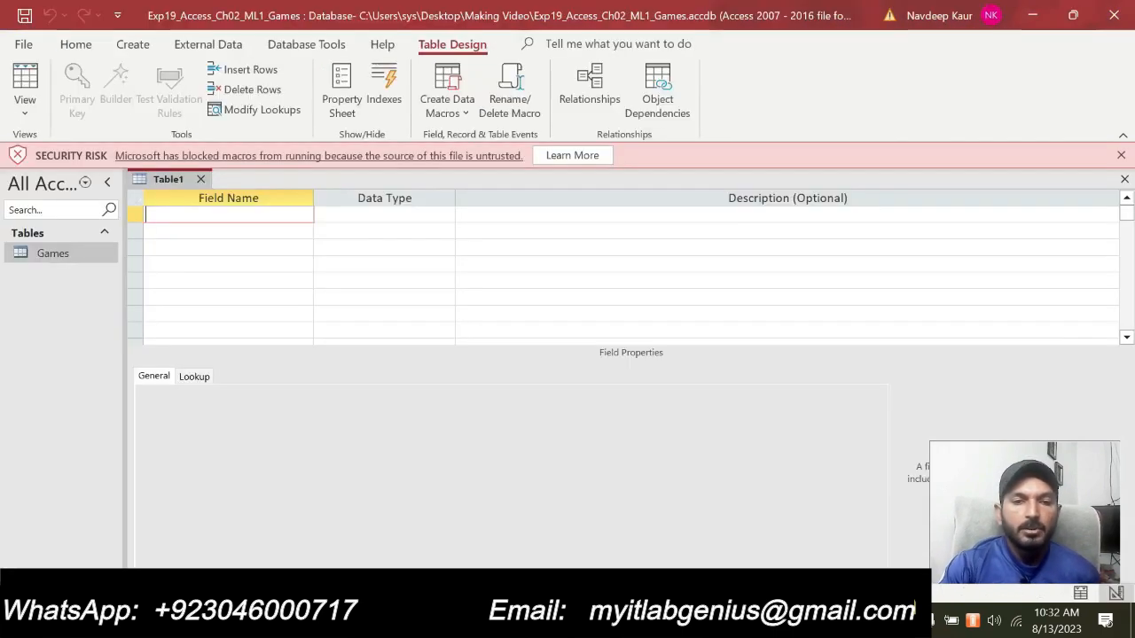
type("Syst")
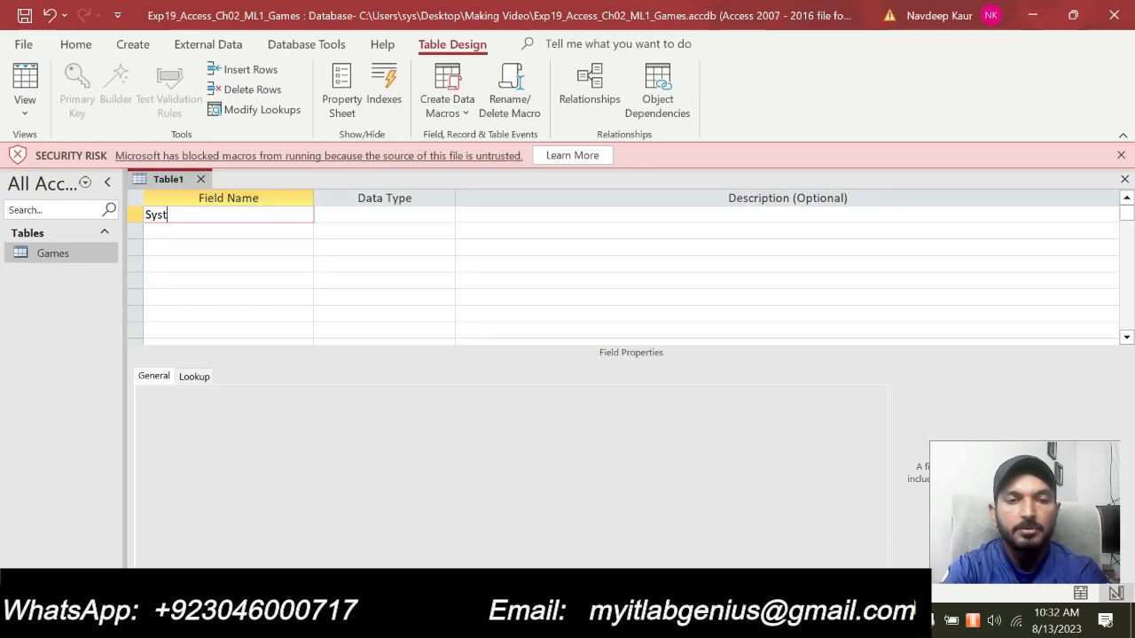
type("em")
key("Caps_Lock")
type("ID")
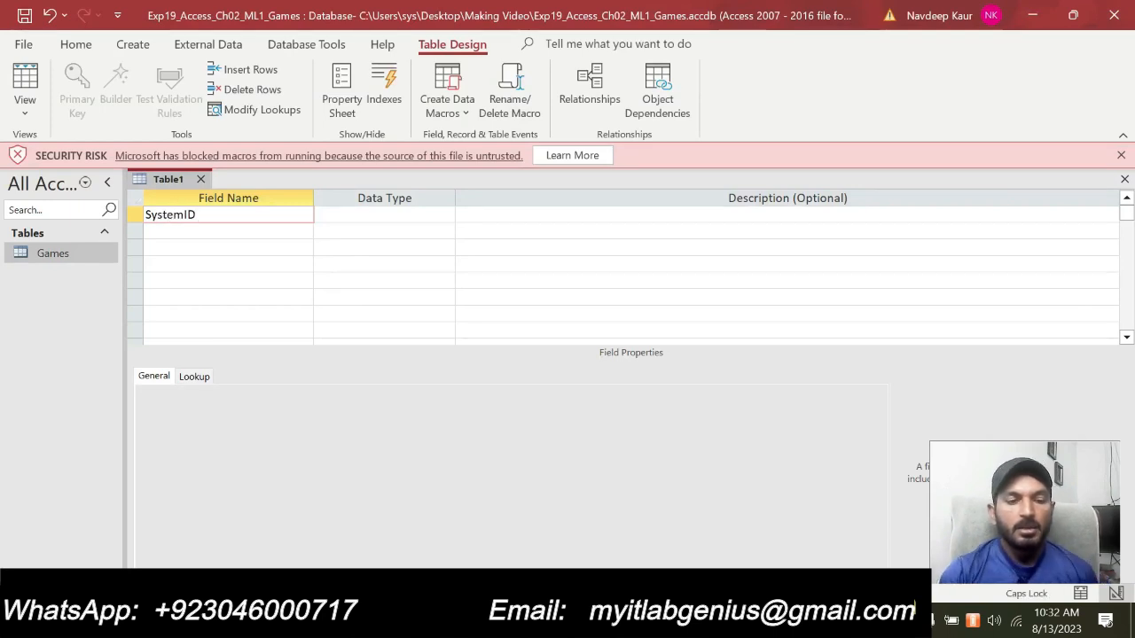
key("Tab")
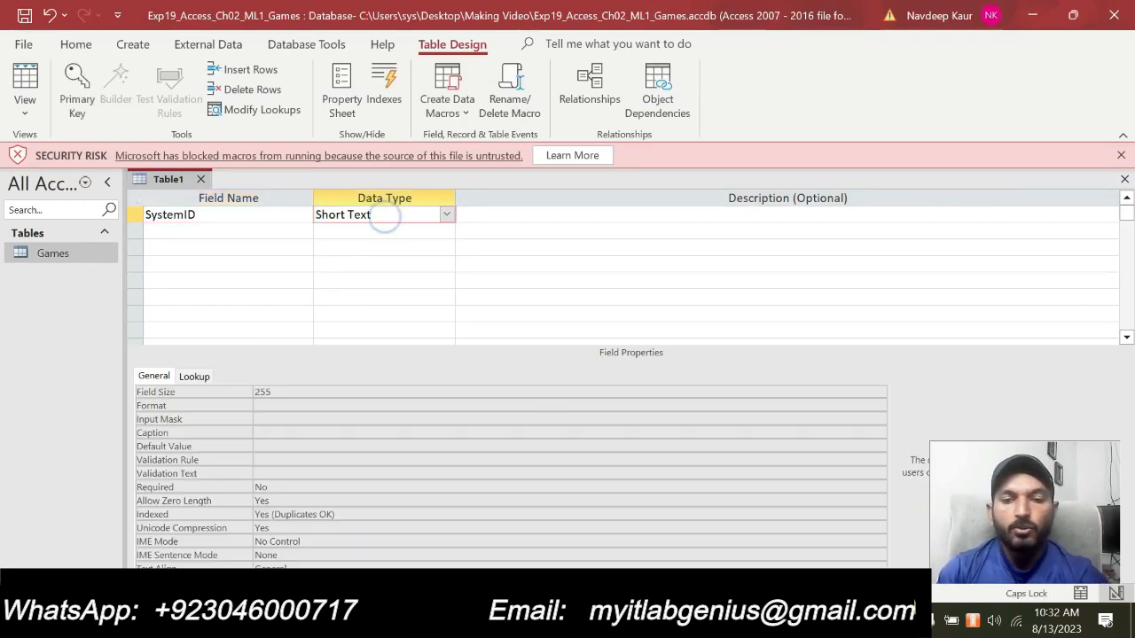
Check the required data type in the Word instructions and set the SystemID field to AutoNumber.
key("alt+Tab")
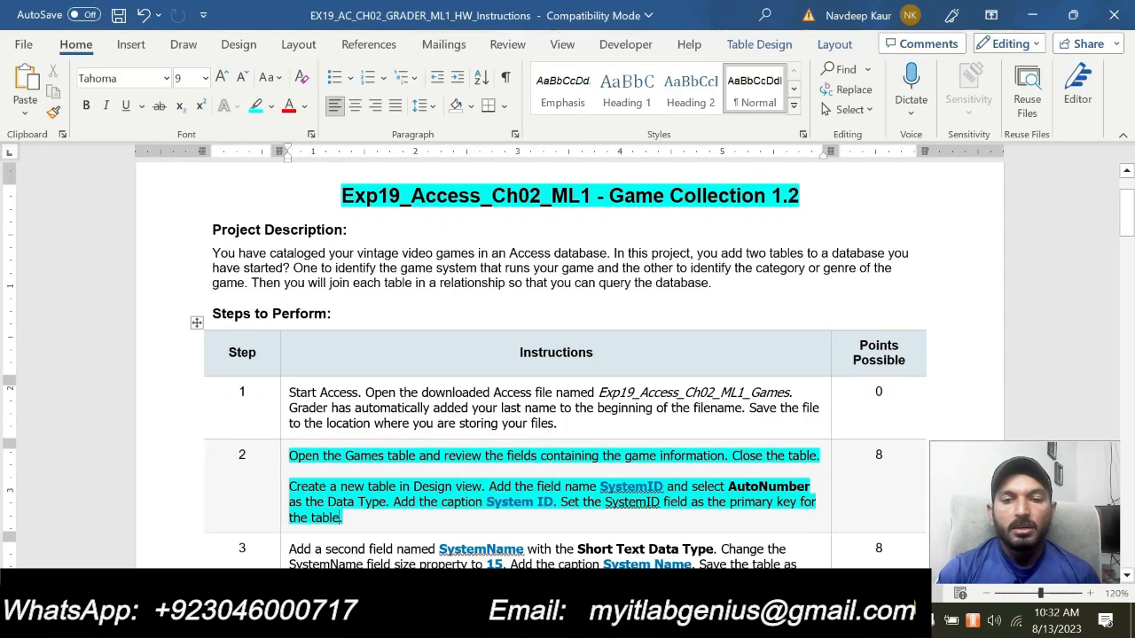
key("alt+Tab")
left_click(446, 215)
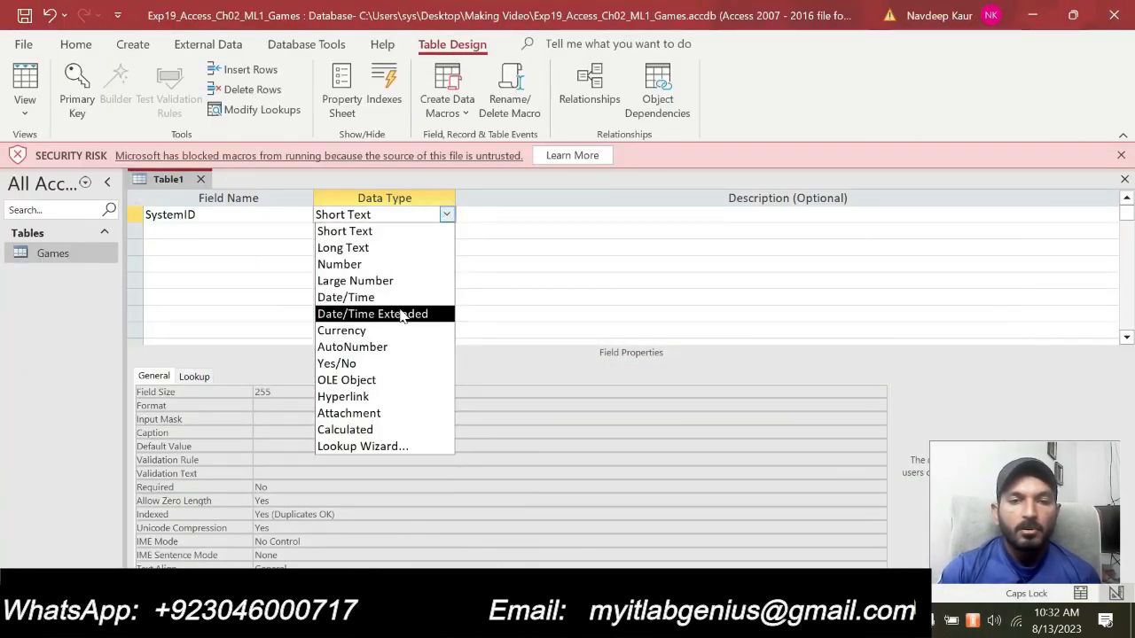
left_click(399, 347)
Check the required caption in the Word instructions and set the SystemID field's caption to System ID.
key("alt+Tab")
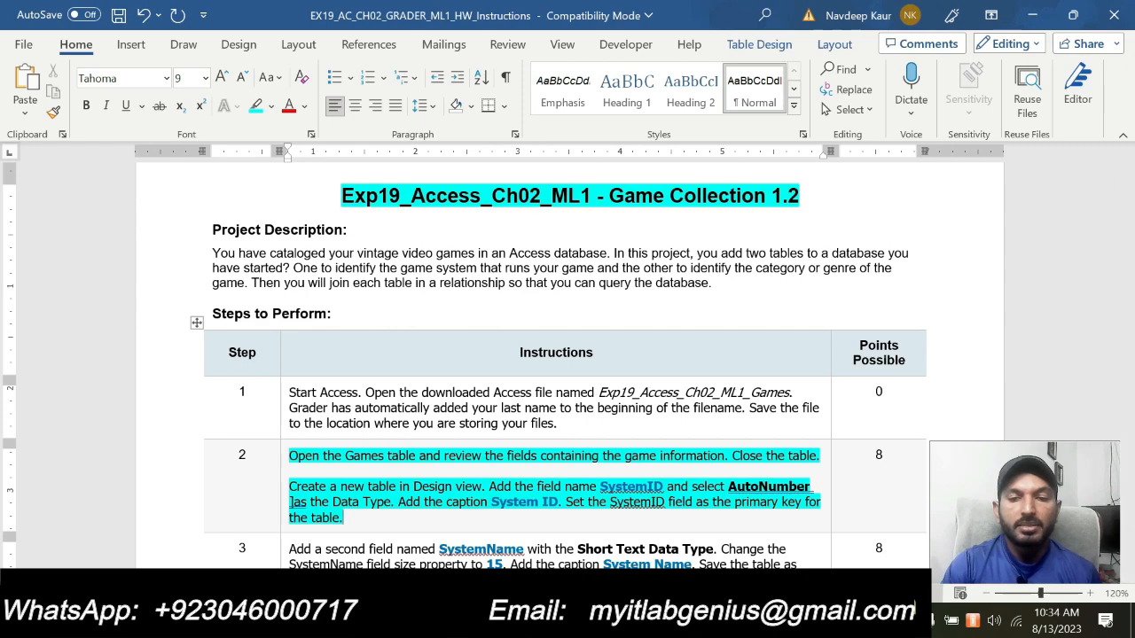
key("alt+Tab")
left_click(275, 432)
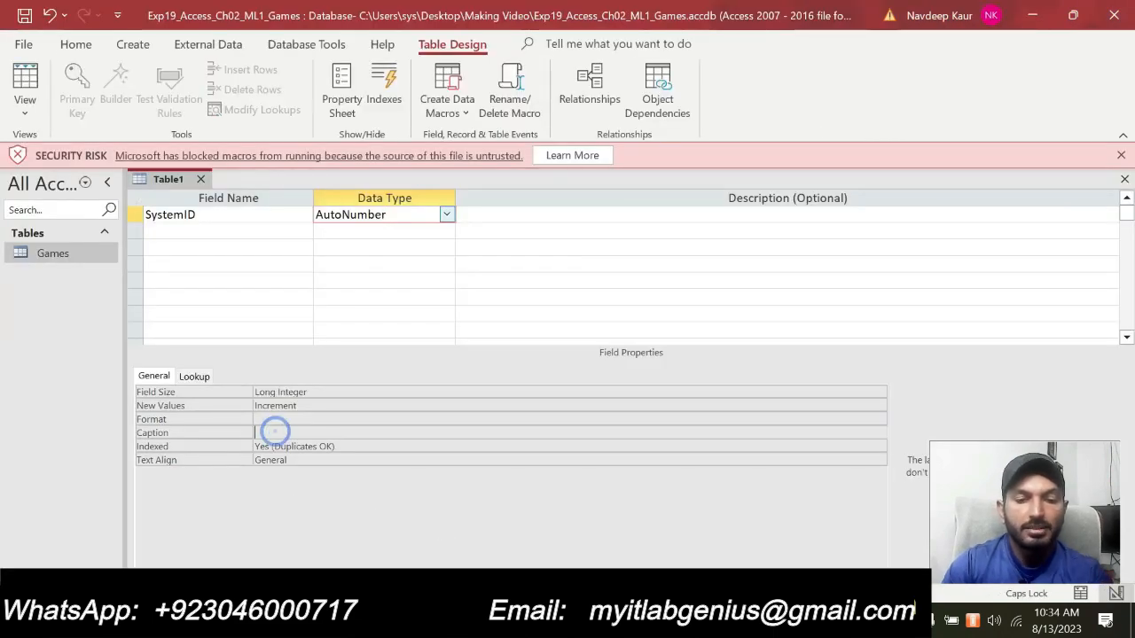
type("System")
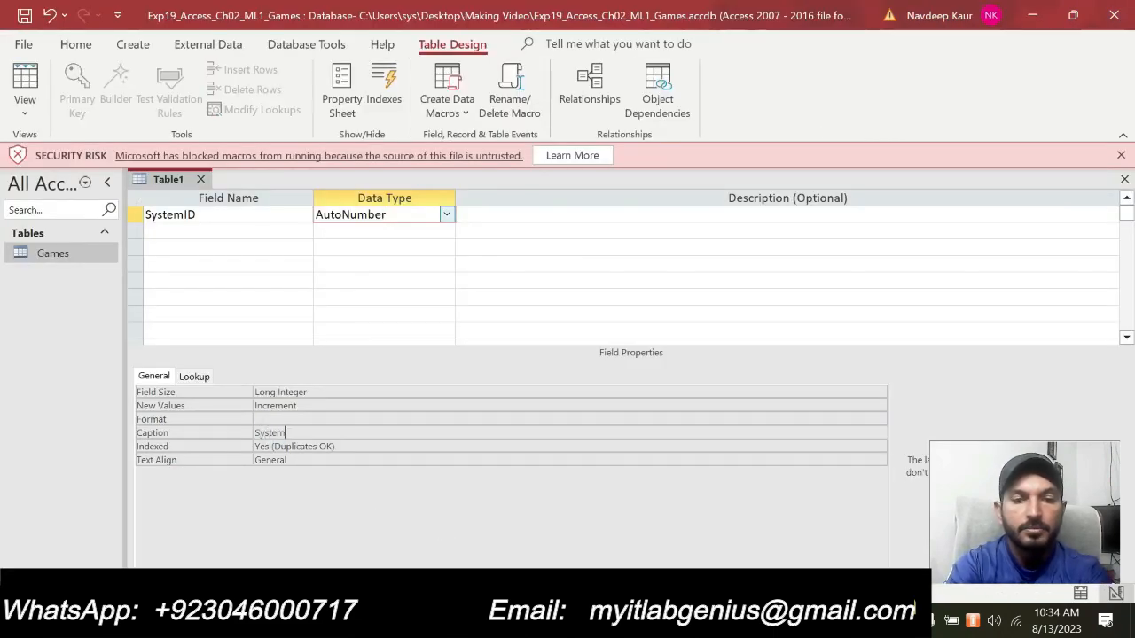
key("Caps_Lock")
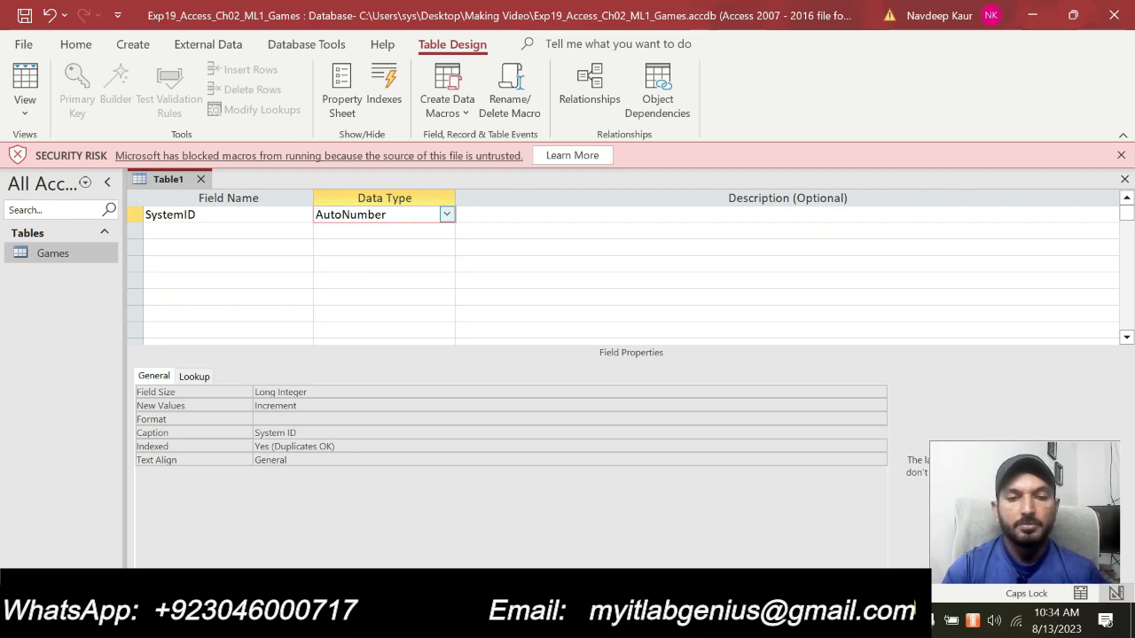
Check the primary key requirement in the Word instructions and set the SystemID field as the new table's primary key.
key("alt+Tab")
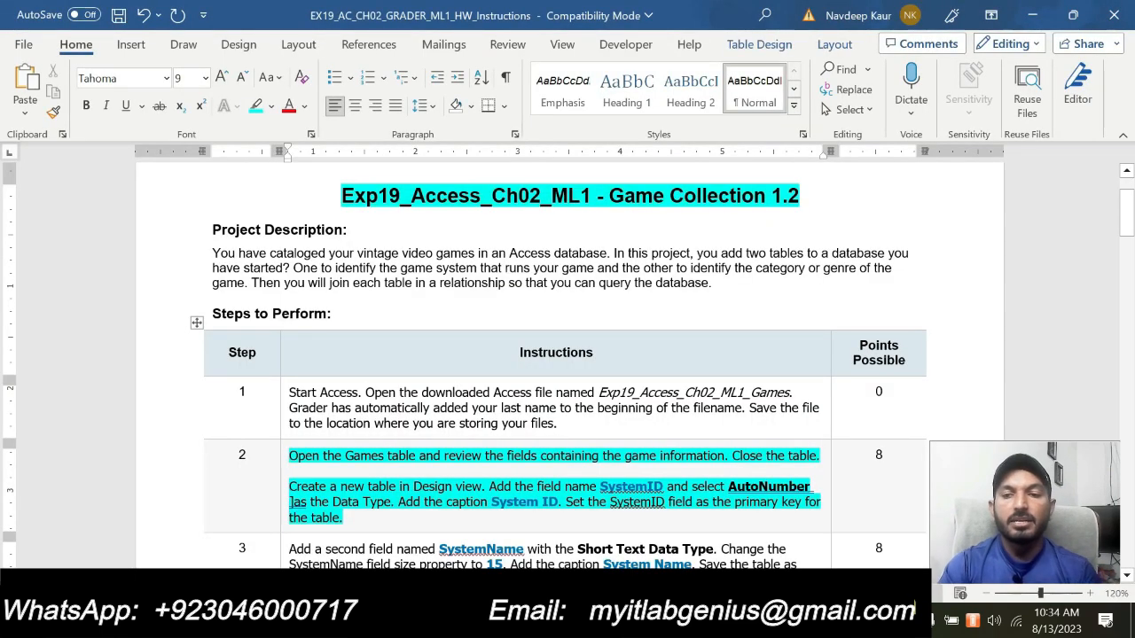
key("alt+Tab")
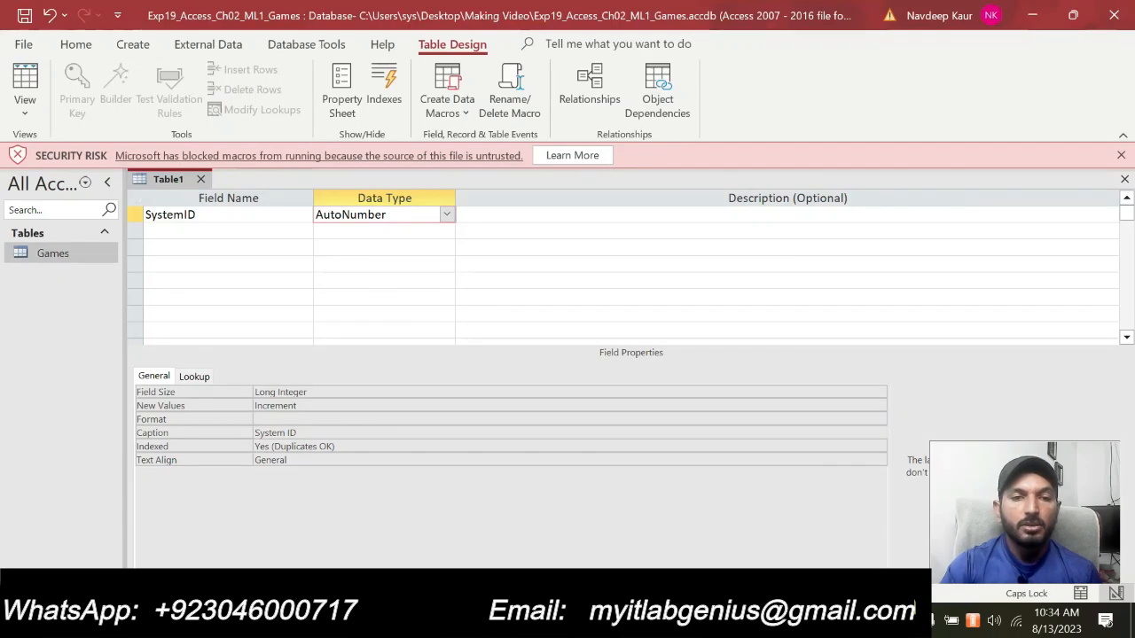
left_click(134, 215)
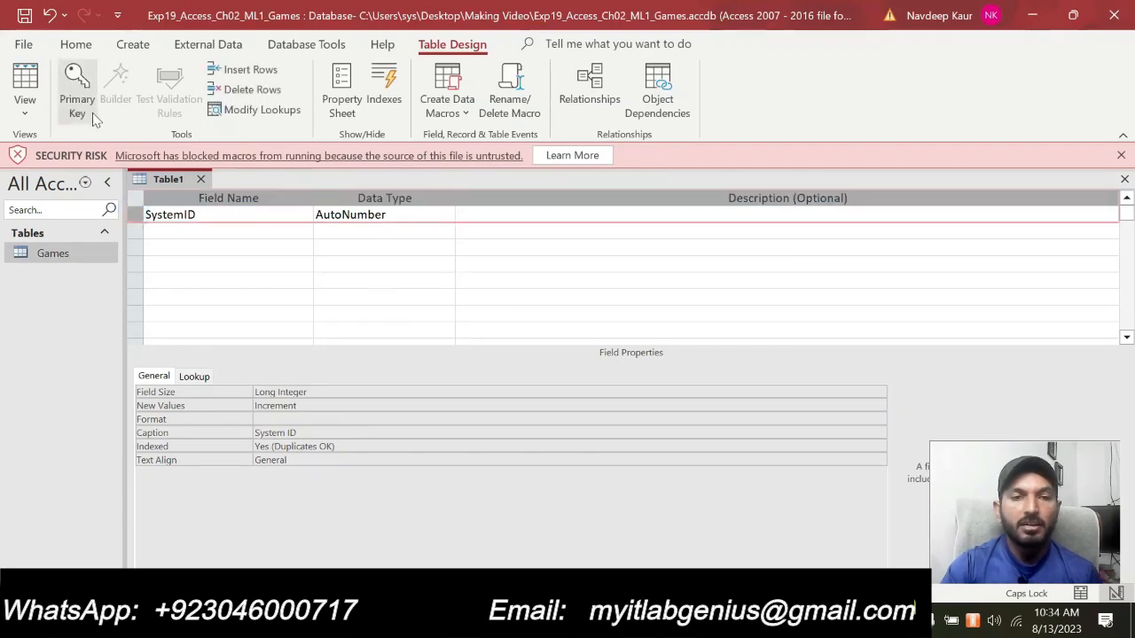
left_click(86, 85)
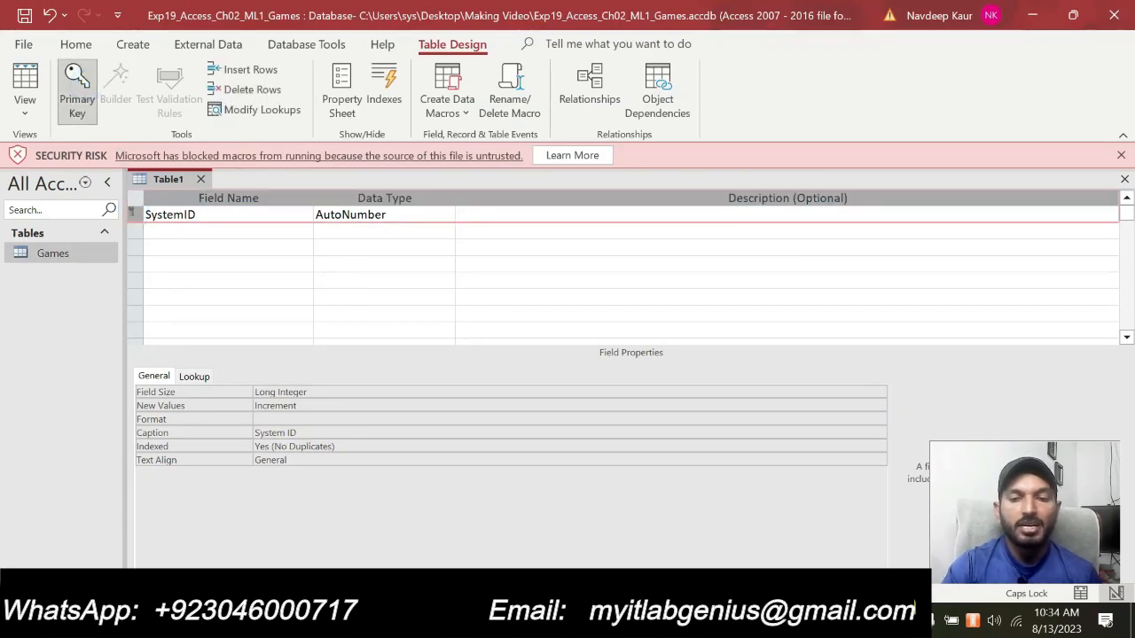
Switch to the Word instructions, remove the highlighting from step 2 and highlight the step 3 text in turquoise.
key("alt+Tab")
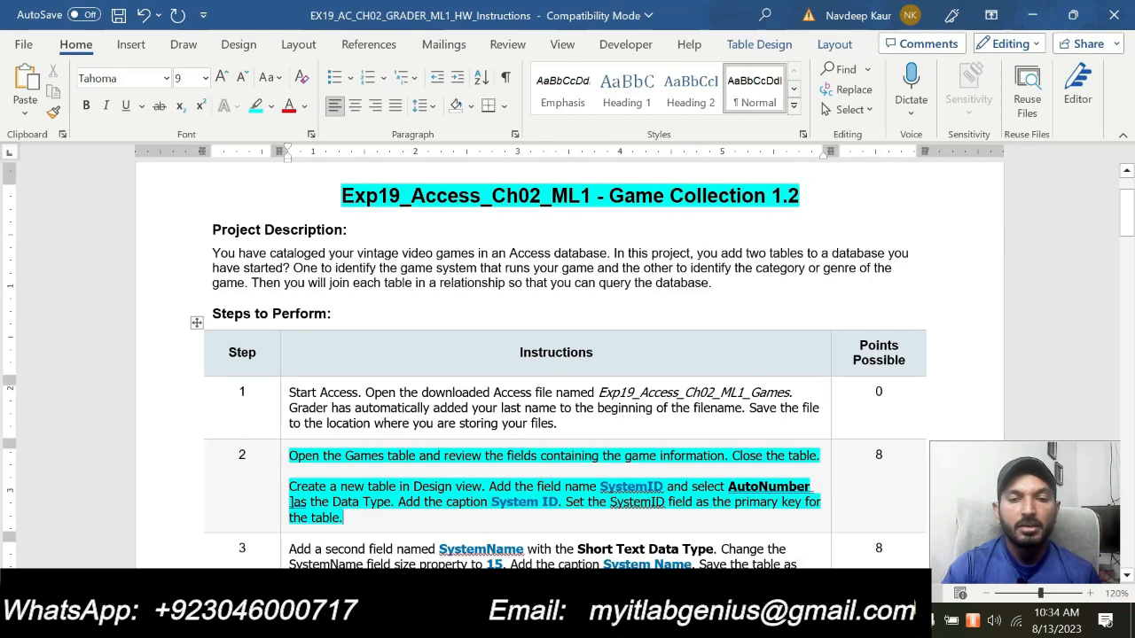
left_click_drag(345, 518, 291, 456)
left_click(361, 425)
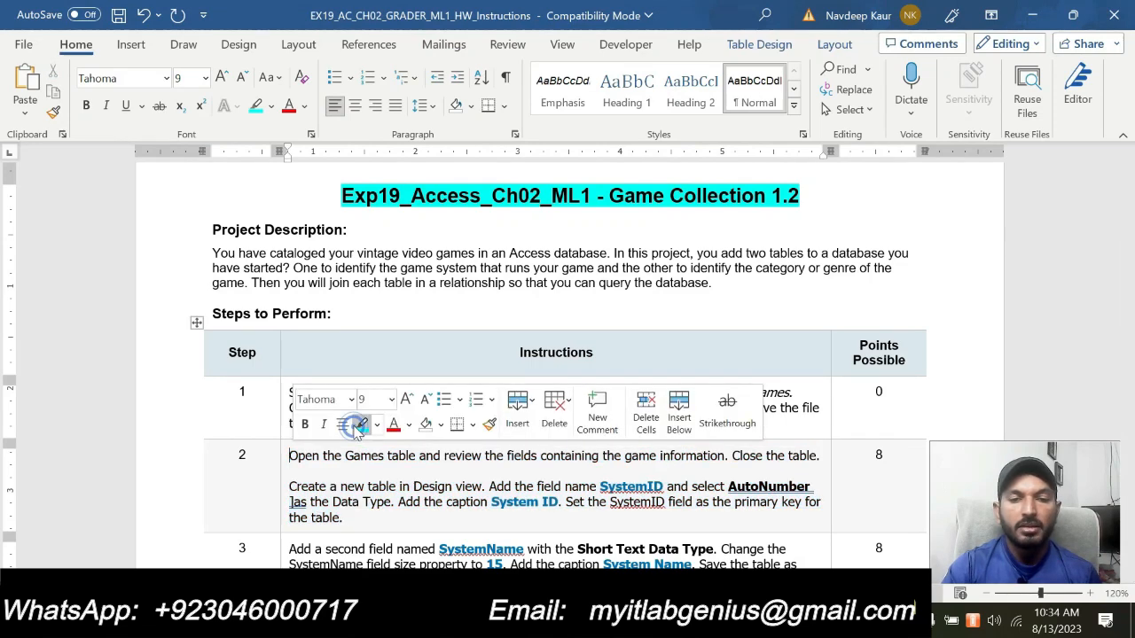
scroll(358, 431, "down", 2)
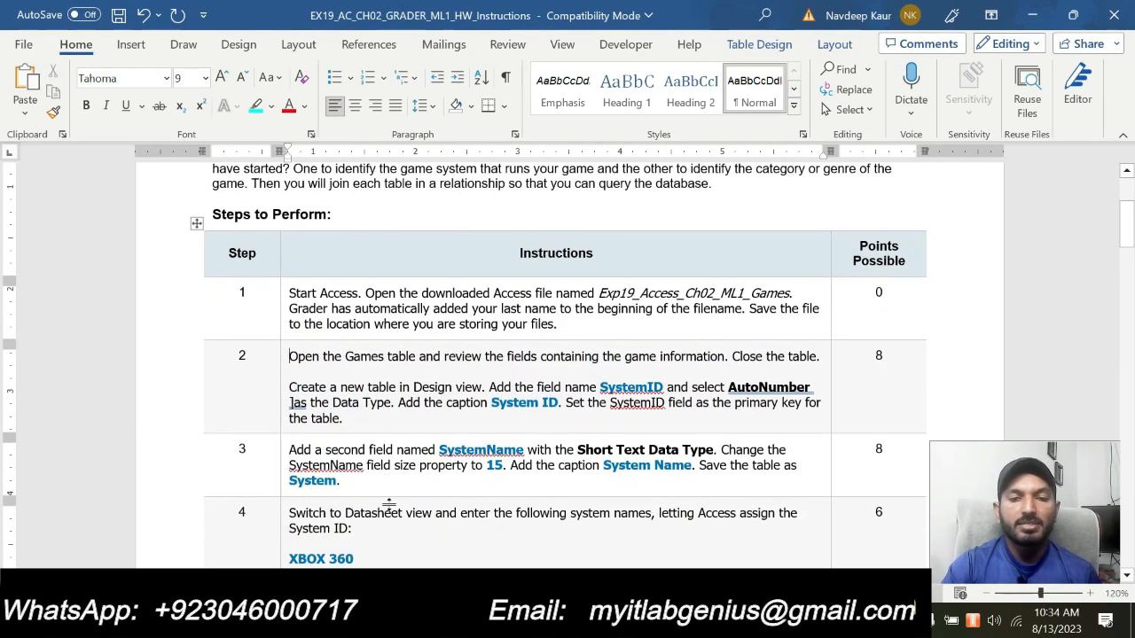
mouse_move(343, 484)
left_mouse_down()
mouse_move(364, 466)
mouse_move(290, 451)
left_mouse_up()
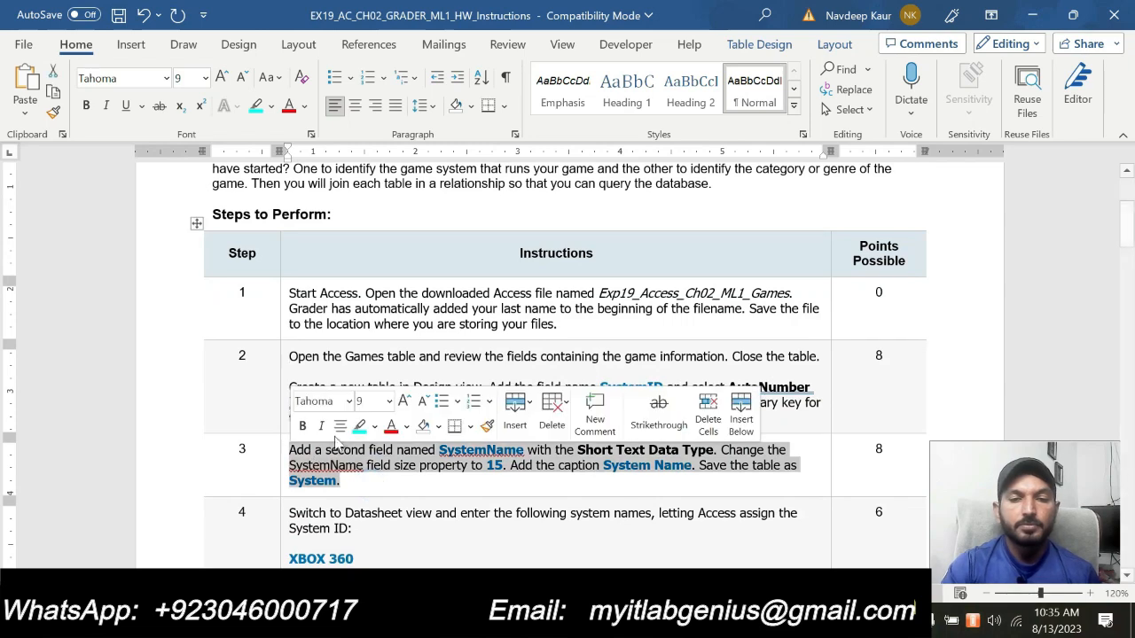
left_click(359, 426)
left_click(363, 490)
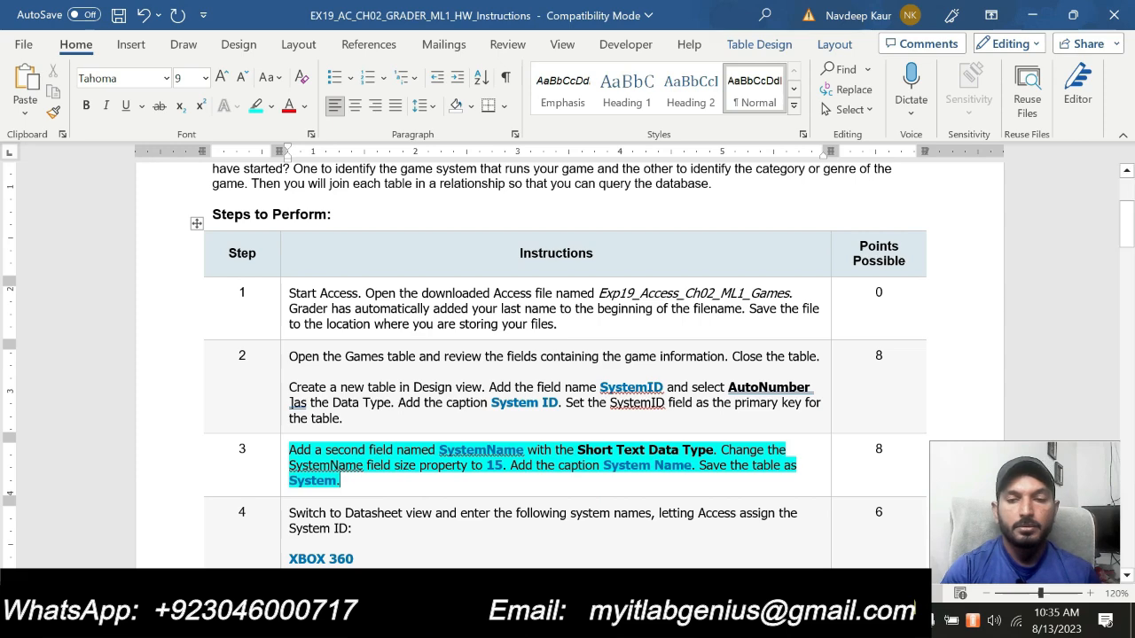
Switch to Access and add SystemName as the second field of the new table.
key("alt+Tab")
left_click(178, 230)
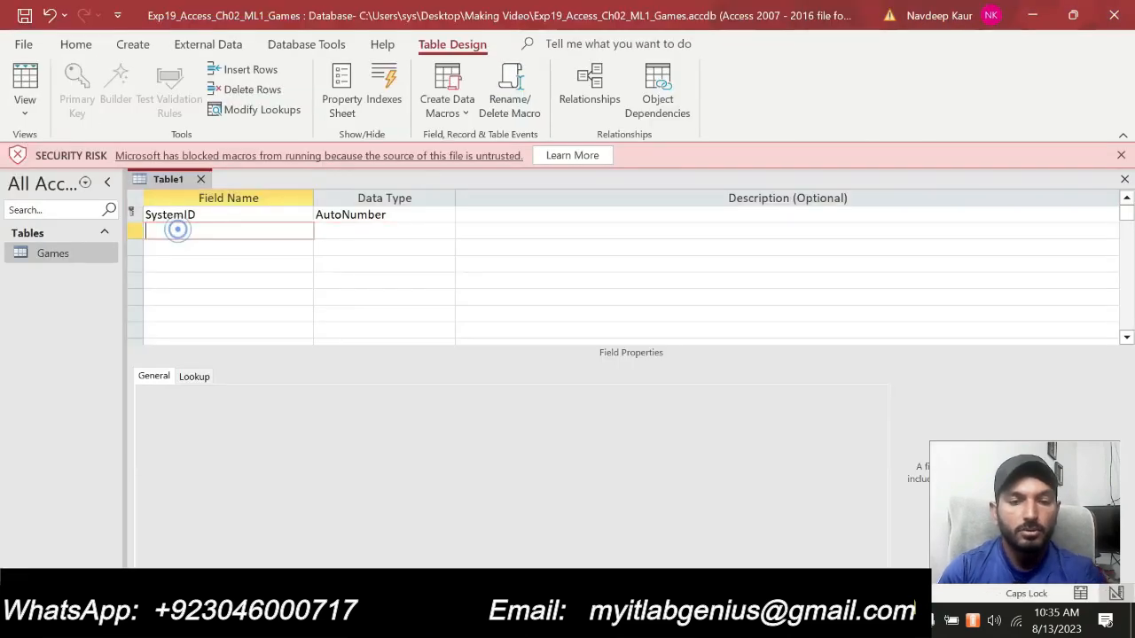
type("Syste")
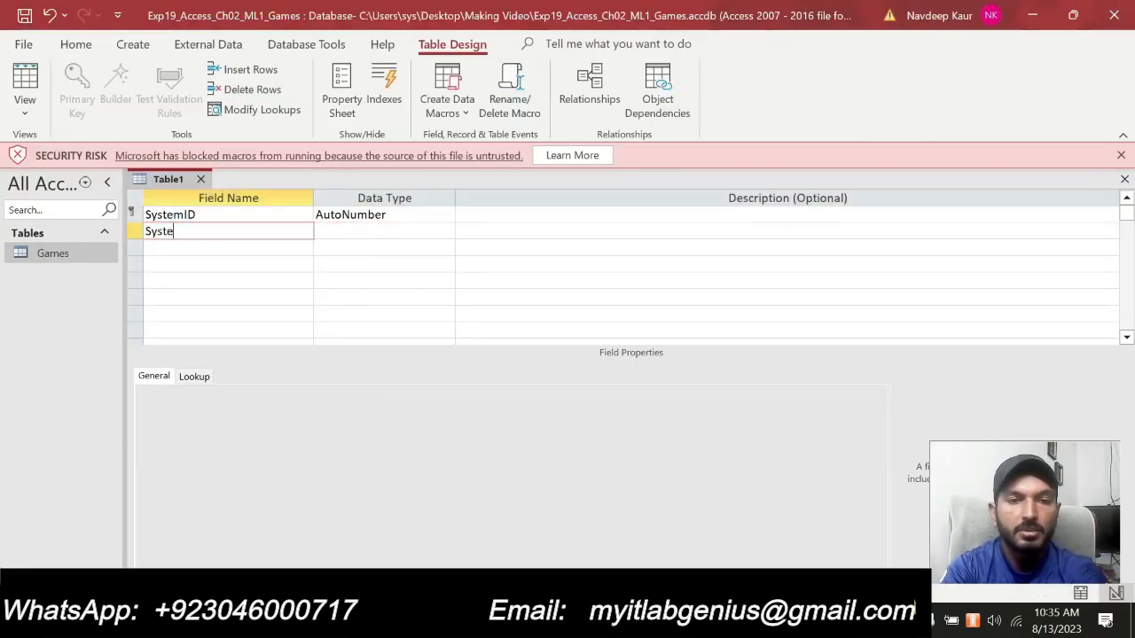
type("mName")
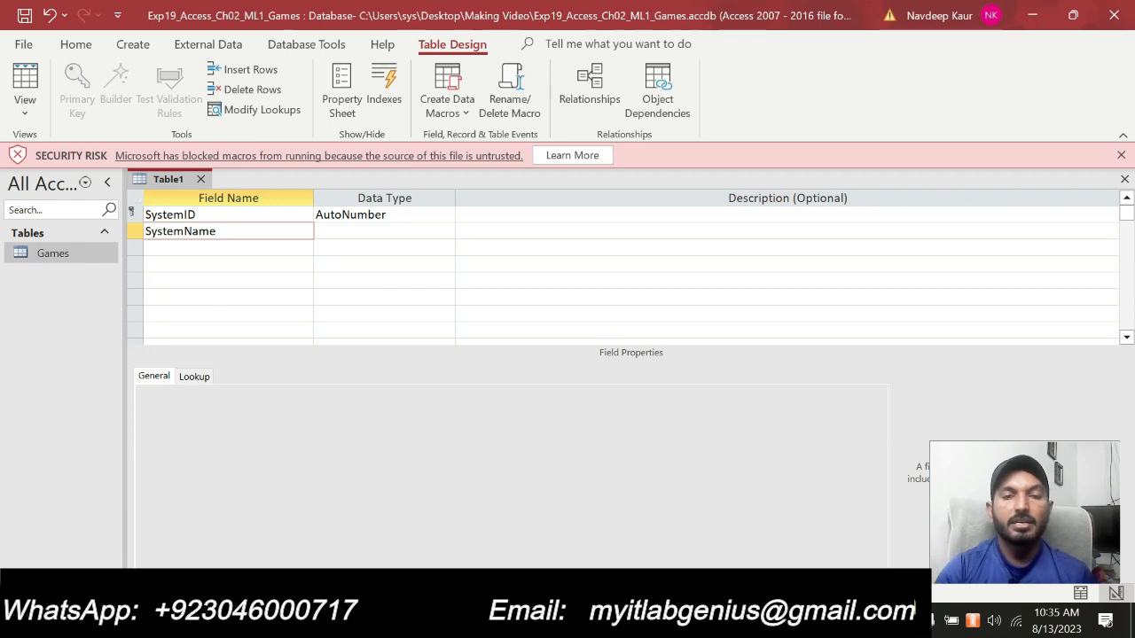
key("Tab")
left_click(407, 231)
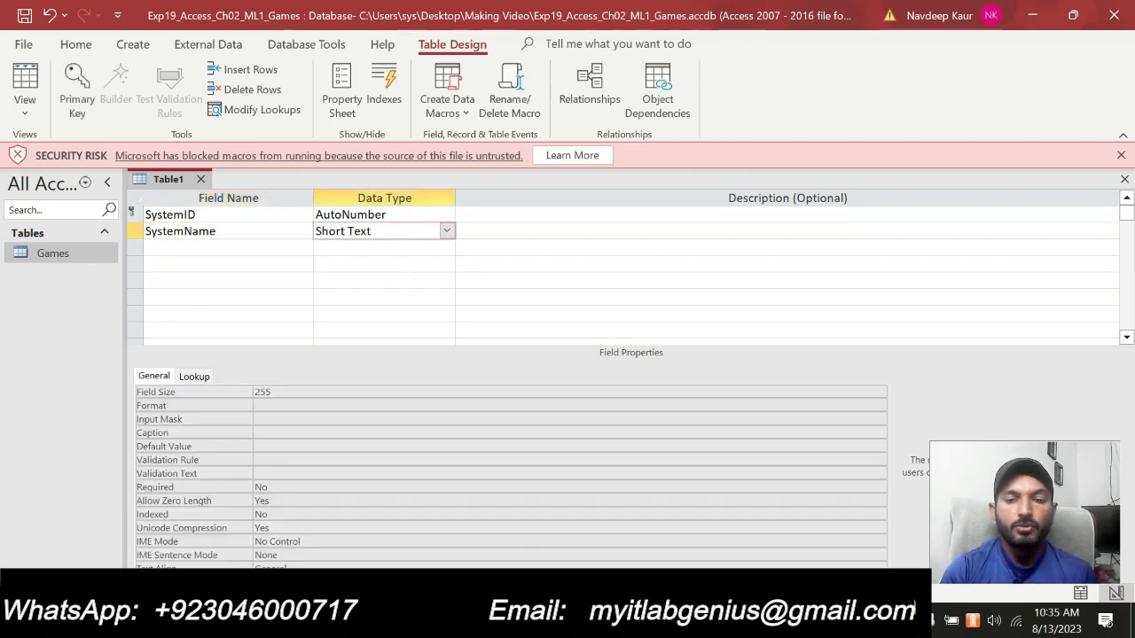
Check the required data type in the Word instructions and choose Short Text for the SystemName field.
key("alt+Tab")
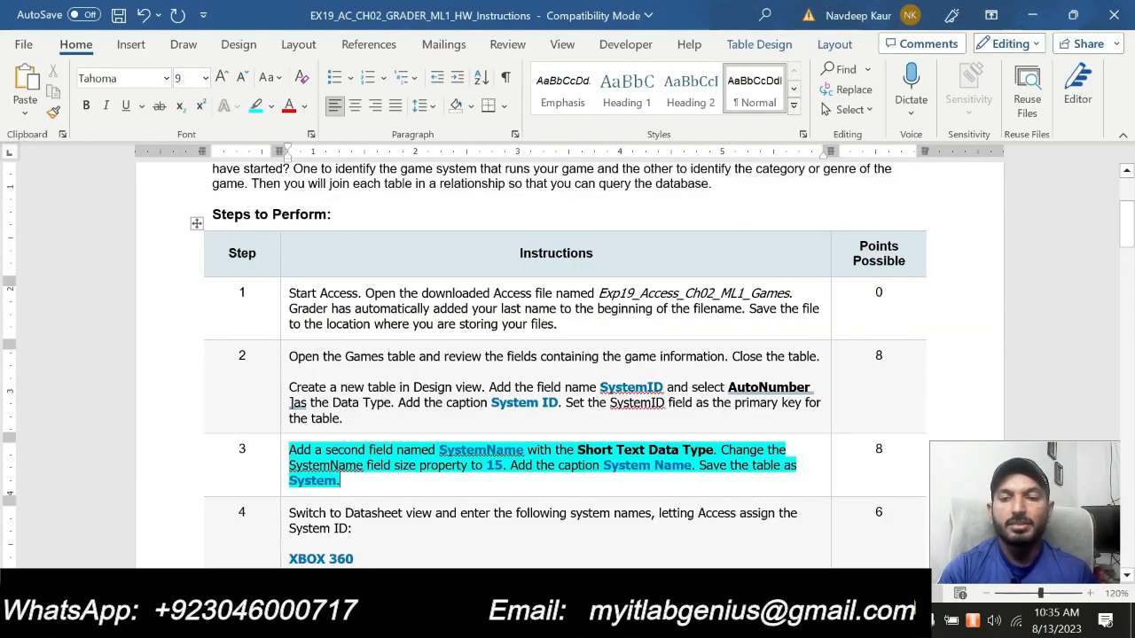
key("alt+Tab")
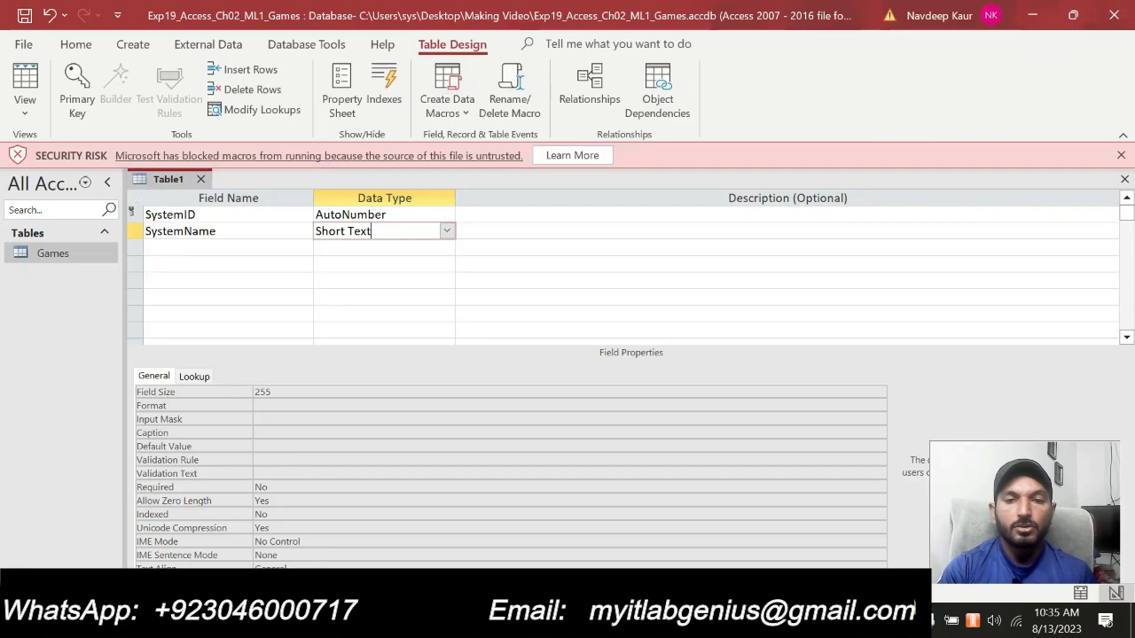
left_click(444, 232)
left_click(395, 248)
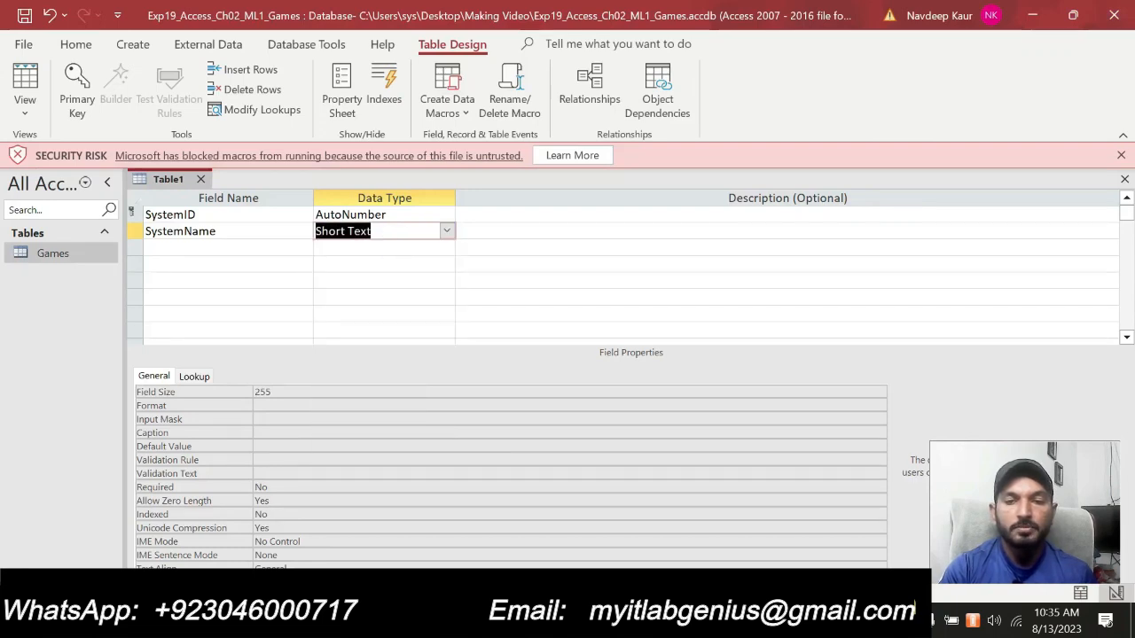
Check the required field size in the Word instructions and set the SystemName field size to 15.
key("alt+Tab")
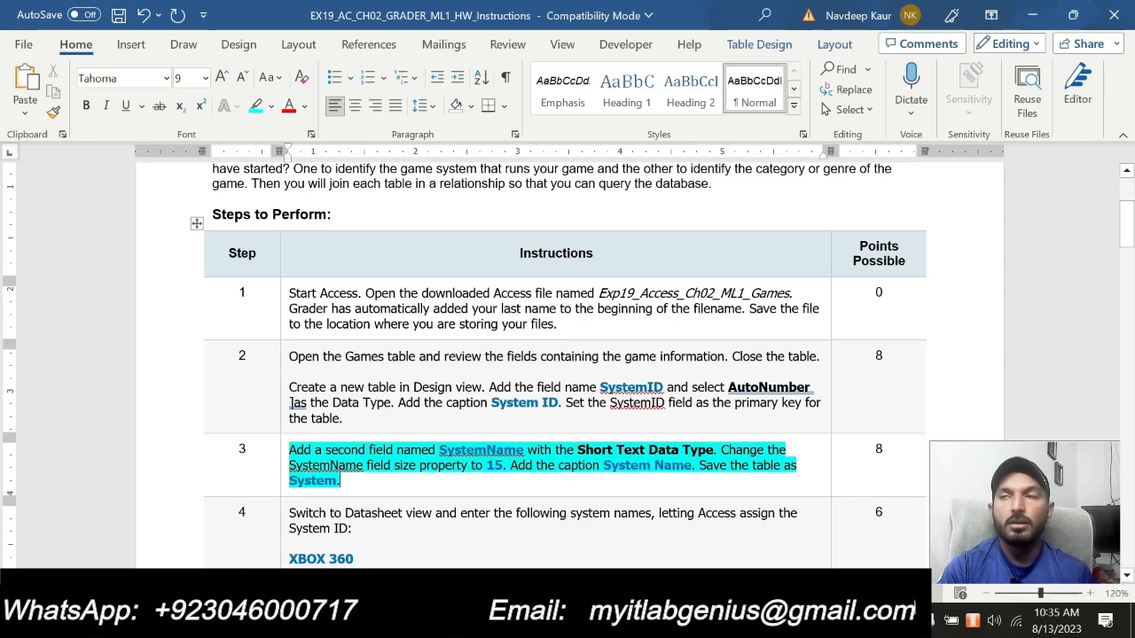
key("alt+Tab")
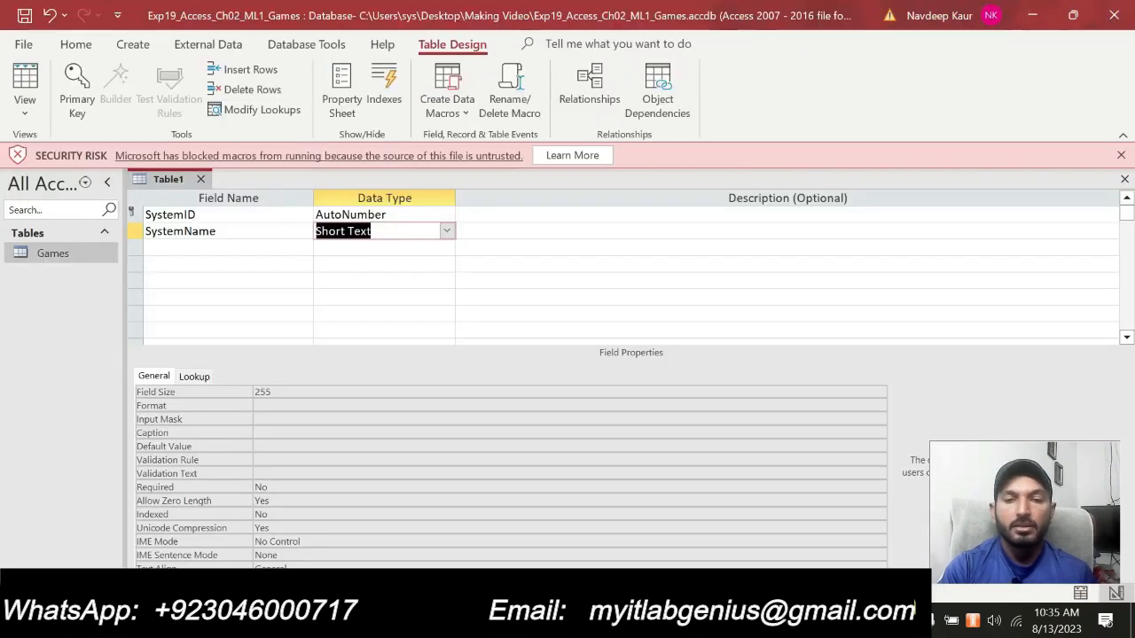
left_click(299, 391)
left_click_drag(299, 391, 232, 391)
type("15")
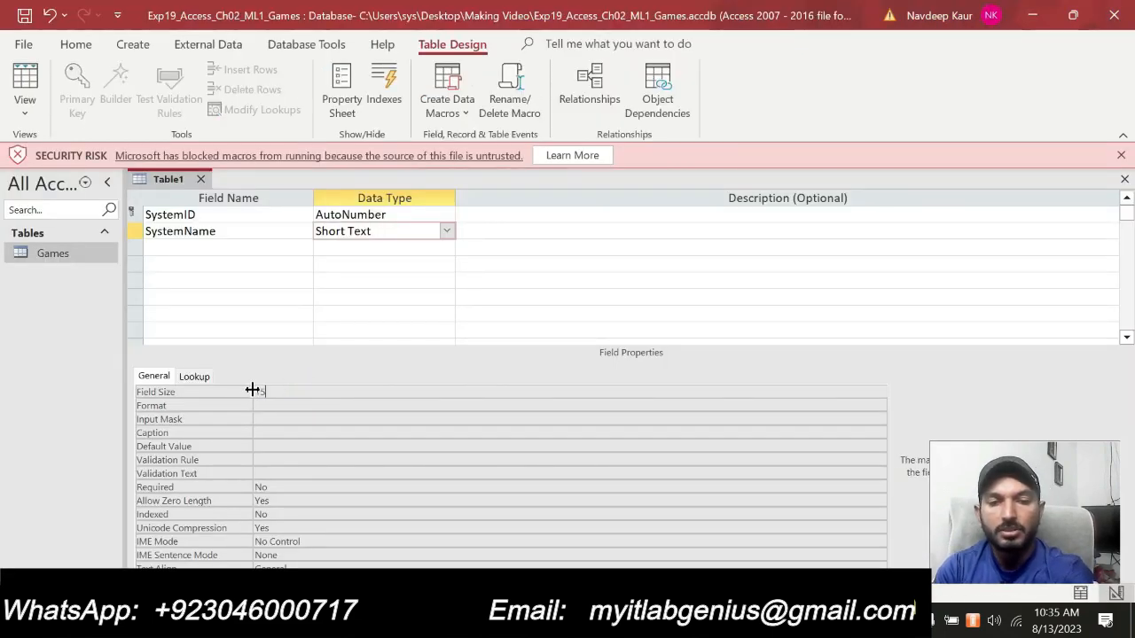
key("Return")
Check the required caption in the Word instructions and set the SystemName field's caption to System Name.
key("alt+Tab")
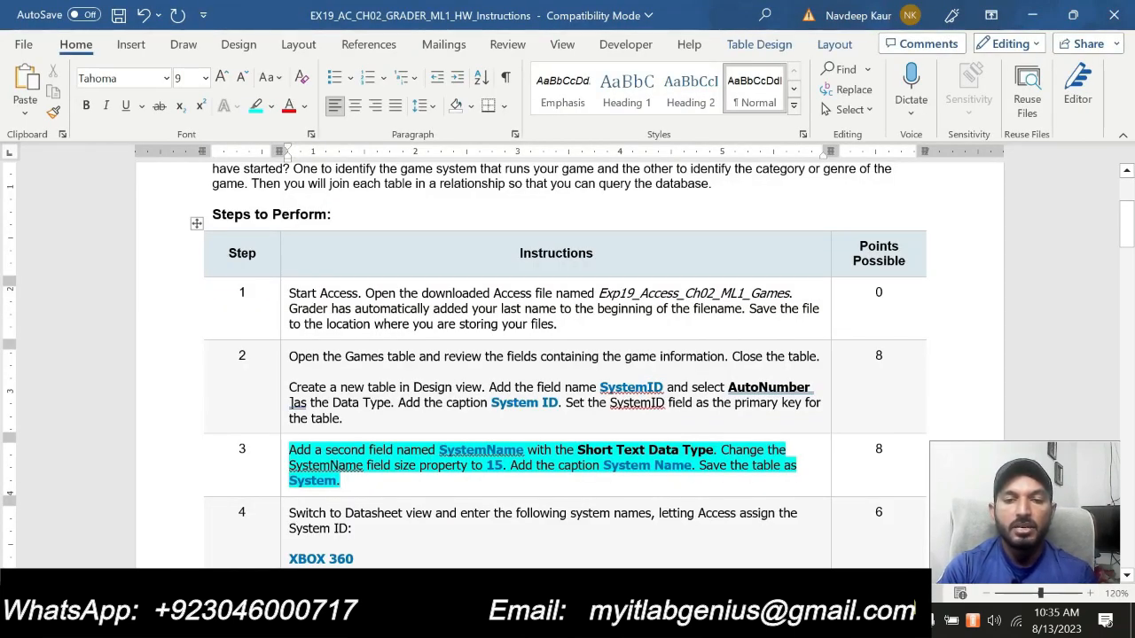
key("alt+Tab")
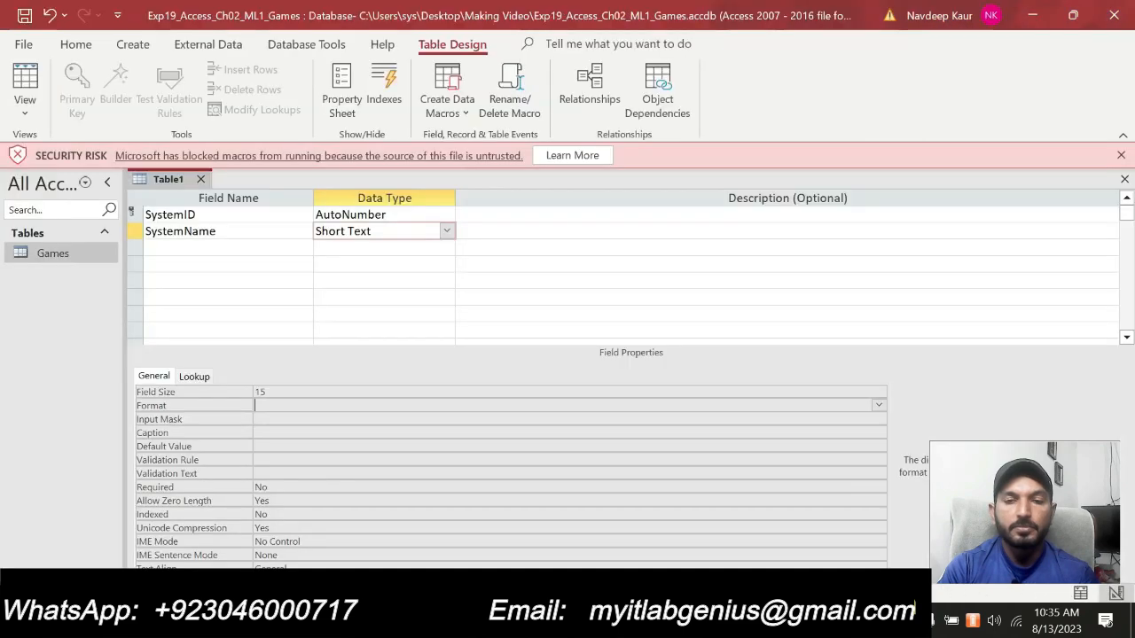
left_click(289, 432)
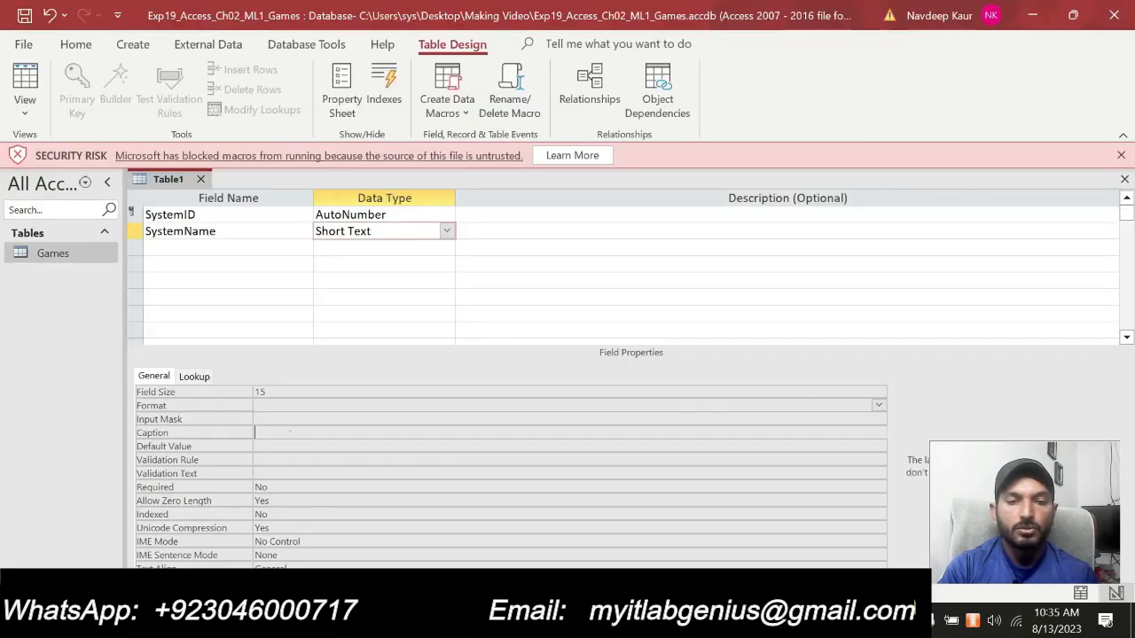
key("Caps_Lock")
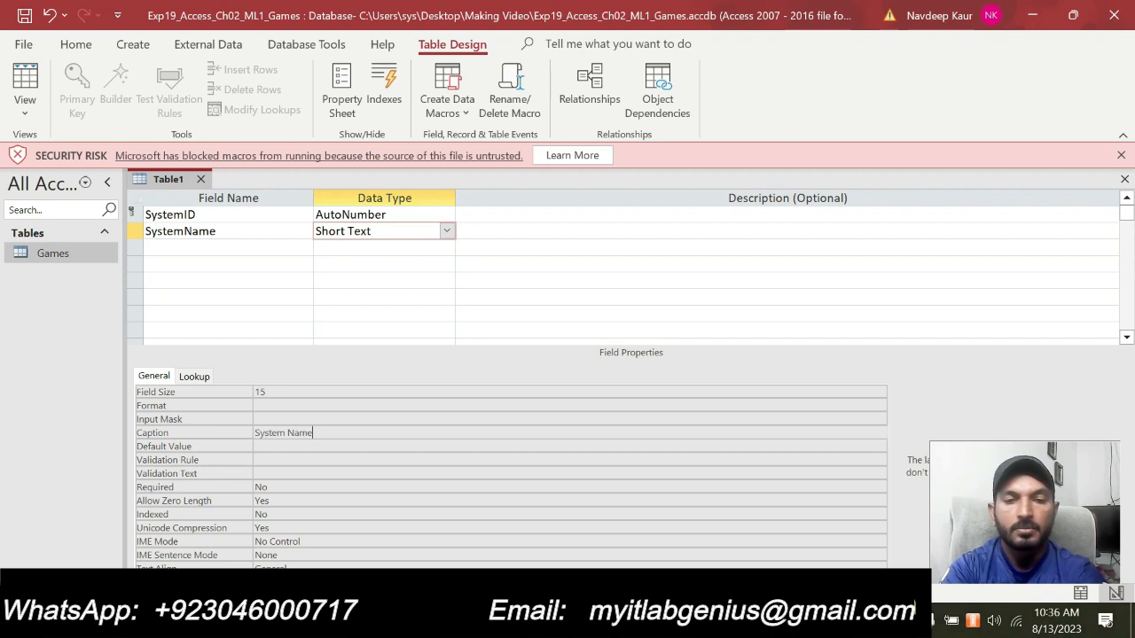
Save the new table under the name System.
right_click(157, 173)
left_click(177, 181)
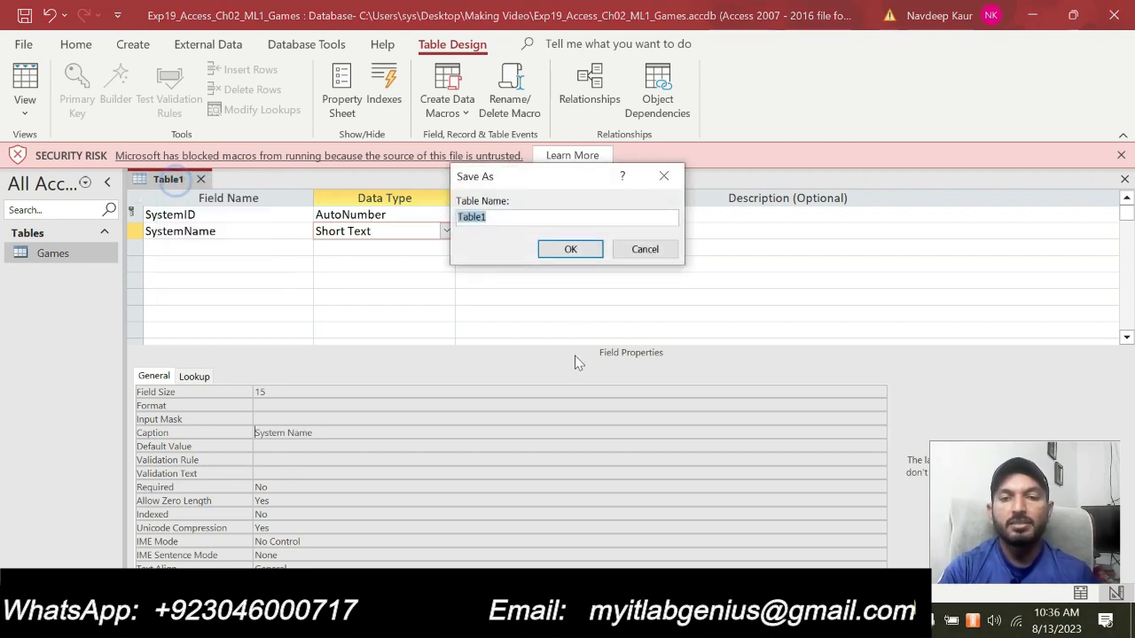
type("System")
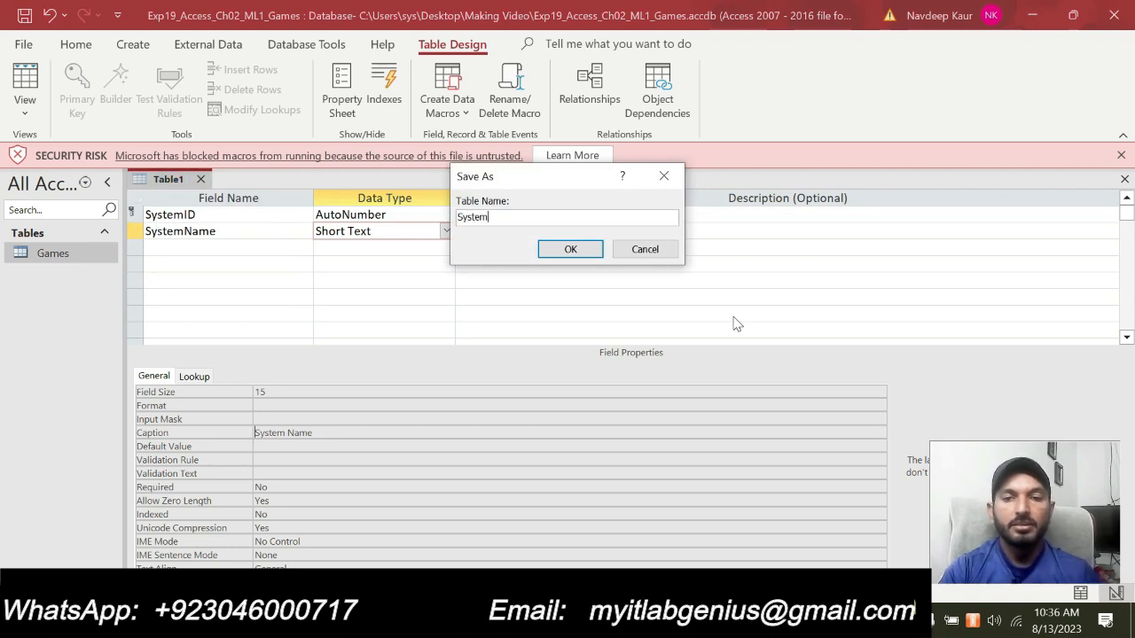
left_click(574, 249)
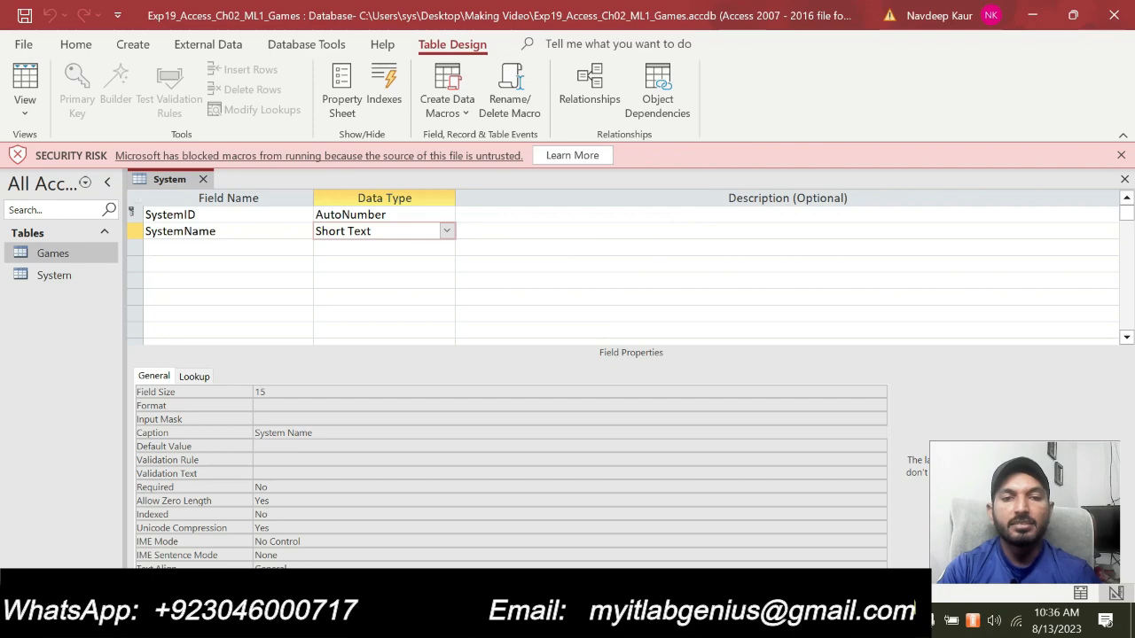
Switch to the Word instructions and remove the highlighting from the completed step 3.
key("alt+Tab")
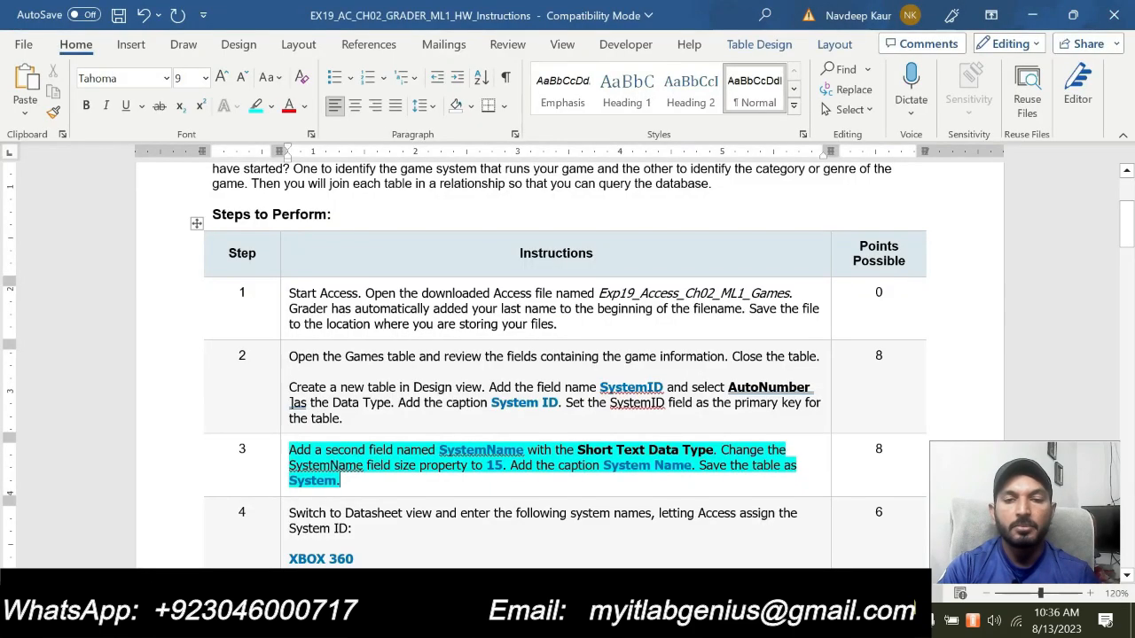
left_click_drag(396, 481, 298, 451)
left_click(378, 422)
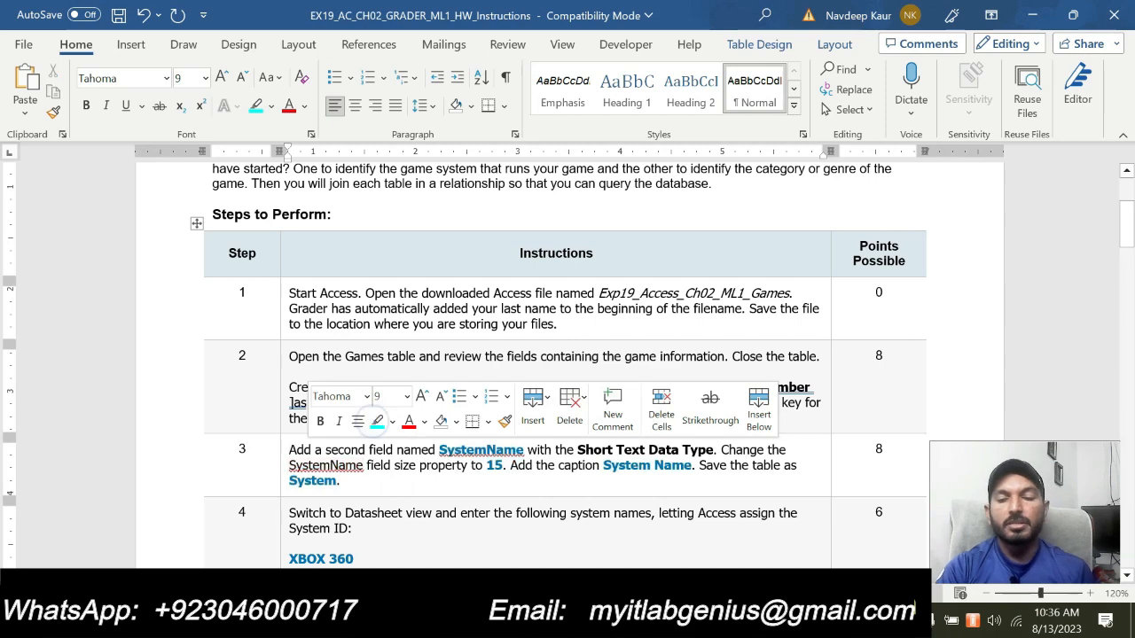
left_click(362, 479)
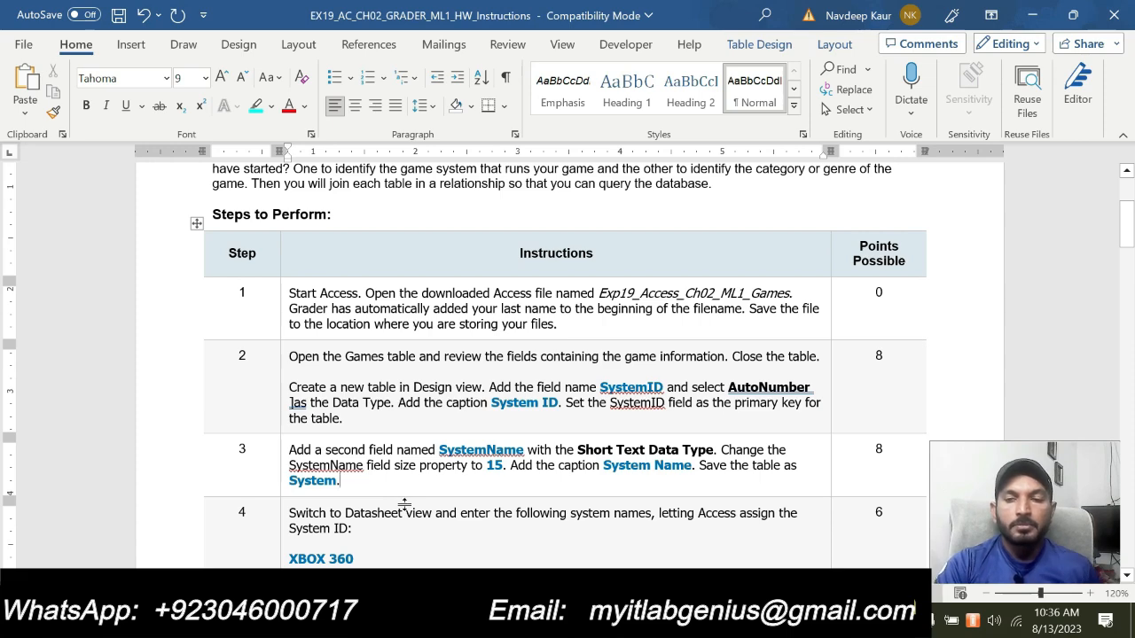
Highlight the whole step 4 text in turquoise in the instructions table.
scroll(406, 493, "down", 1)
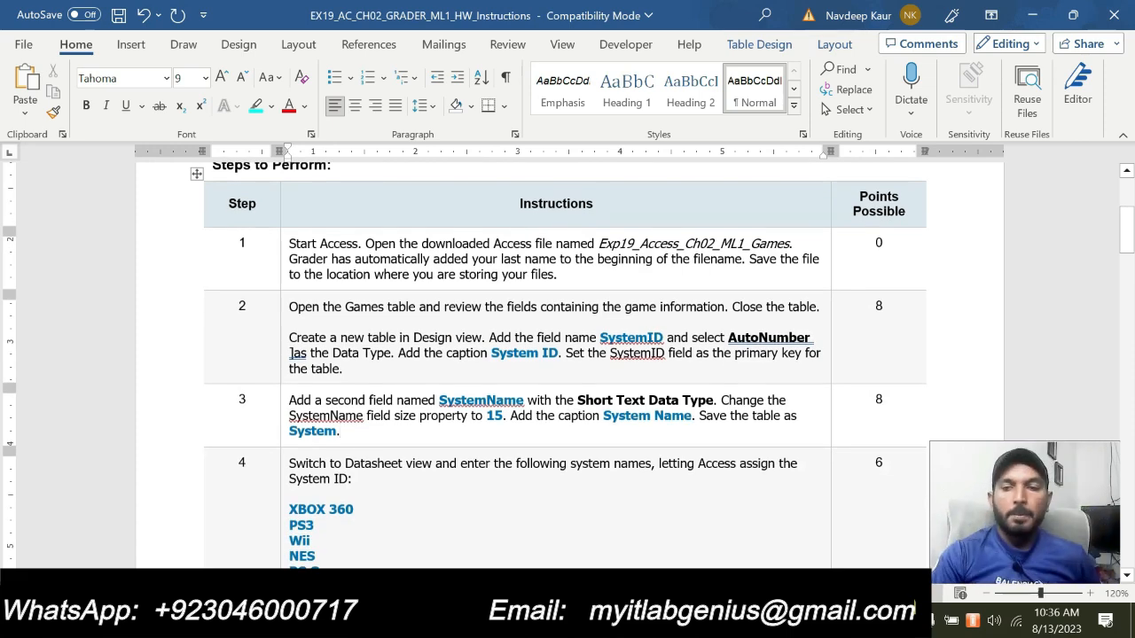
scroll(568, 364, "down", 1)
scroll(497, 461, "down", 1)
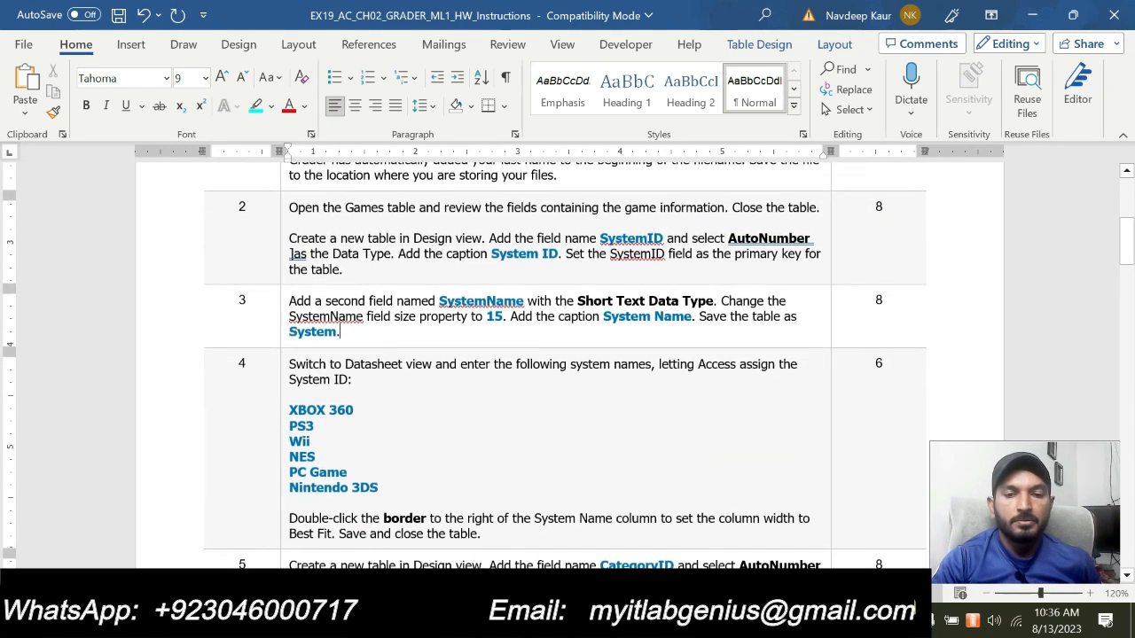
left_click_drag(483, 535, 290, 364)
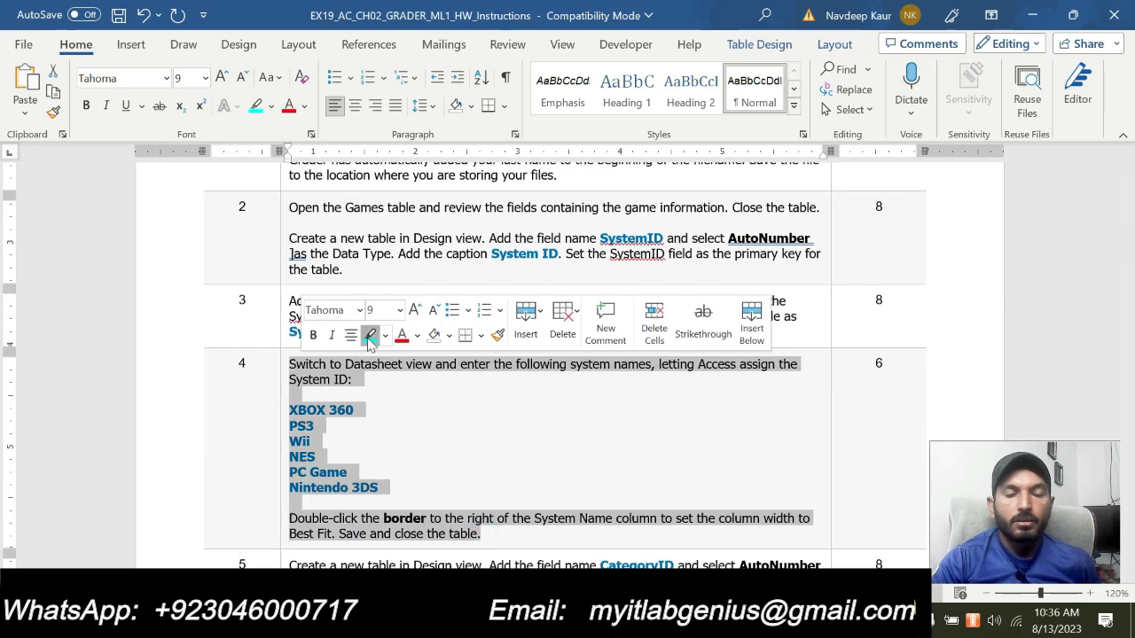
left_click(370, 331)
left_click(451, 476)
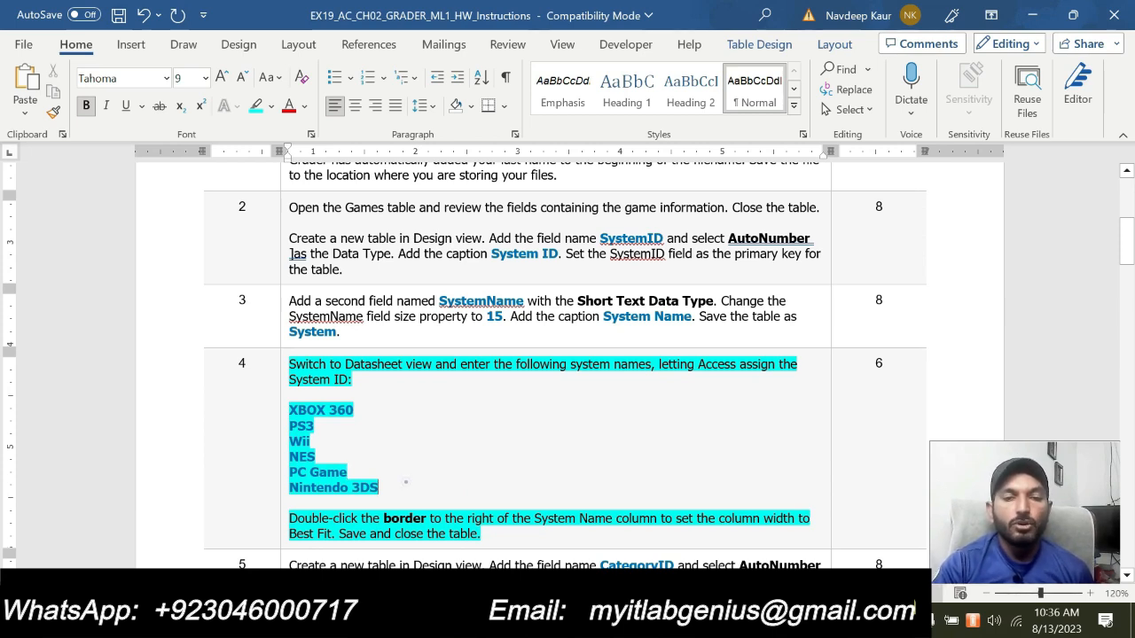
Highlight the step 4 list of system names, from XBOX 360 to Nintendo 3DS, in yellow.
left_click_drag(405, 482, 289, 406)
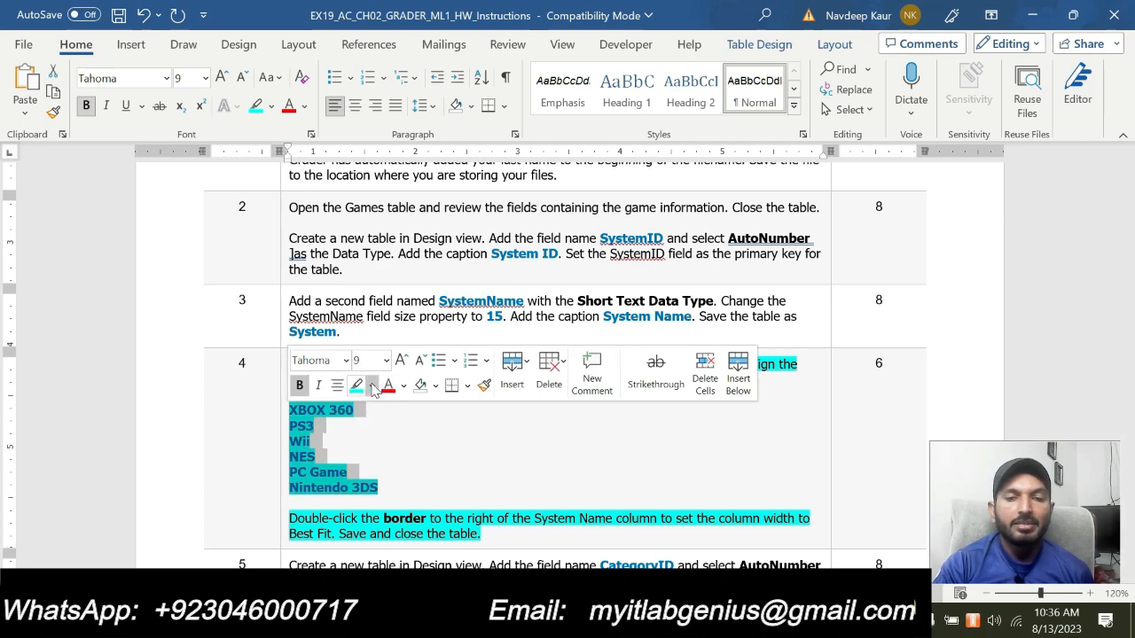
left_click(372, 390)
left_click(369, 410)
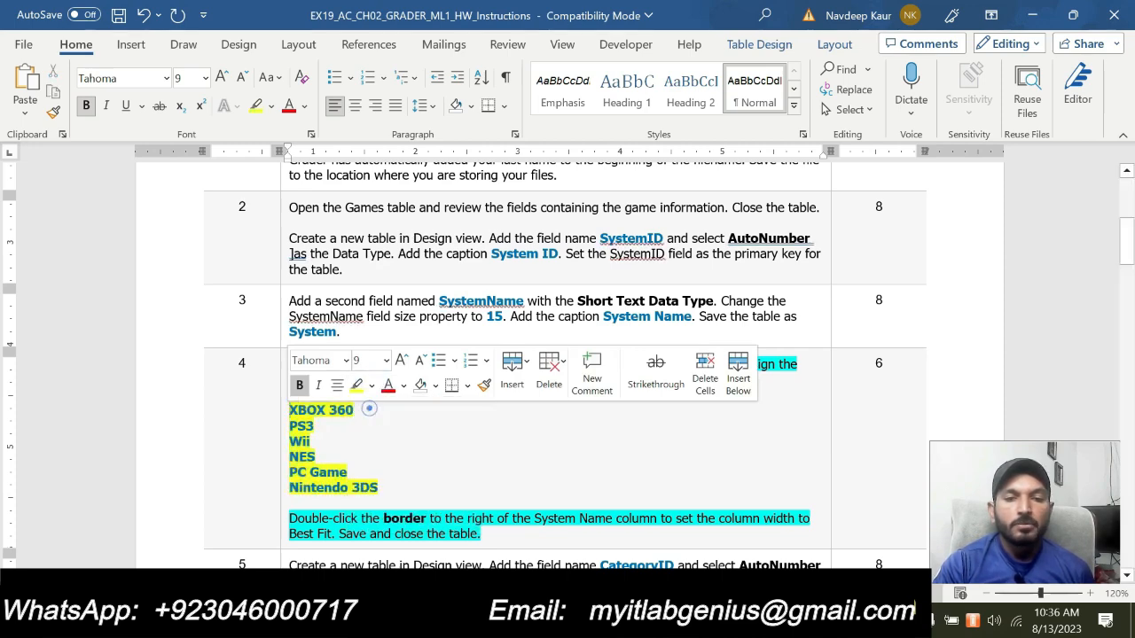
Copy XBOX 360 from the step 4 list, switch to Access and paste it as the first System Name in the System table's Datasheet view.
scroll(387, 482, "down", 1)
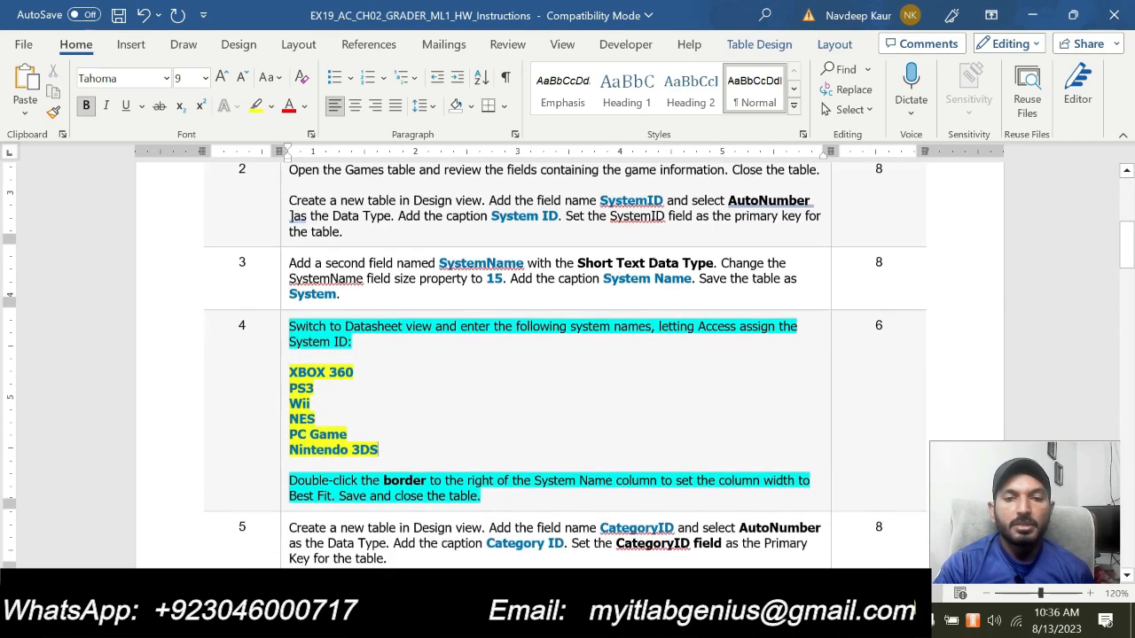
scroll(566, 364, "down", 2)
left_click_drag(290, 311, 355, 311)
key("ctrl+c")
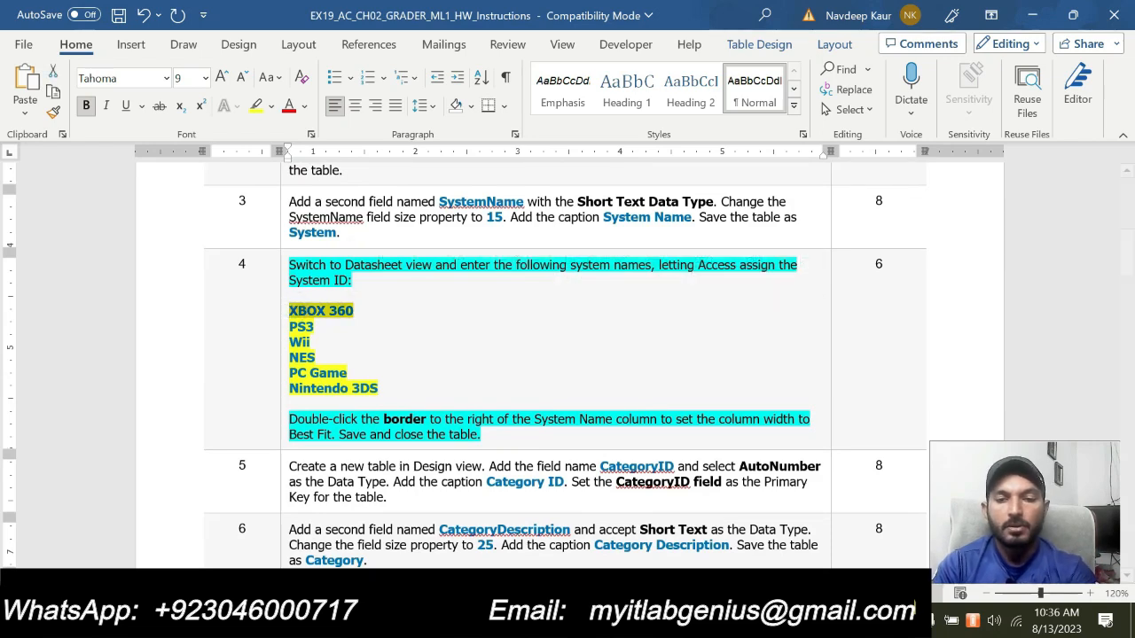
key("alt+Tab")
right_click(162, 182)
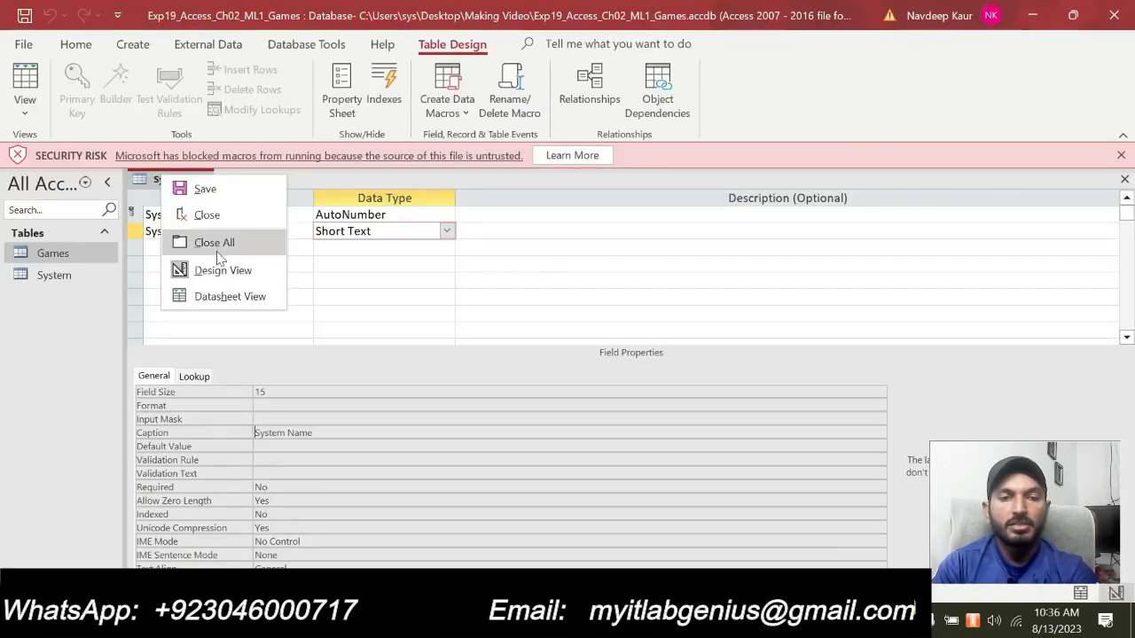
left_click(223, 296)
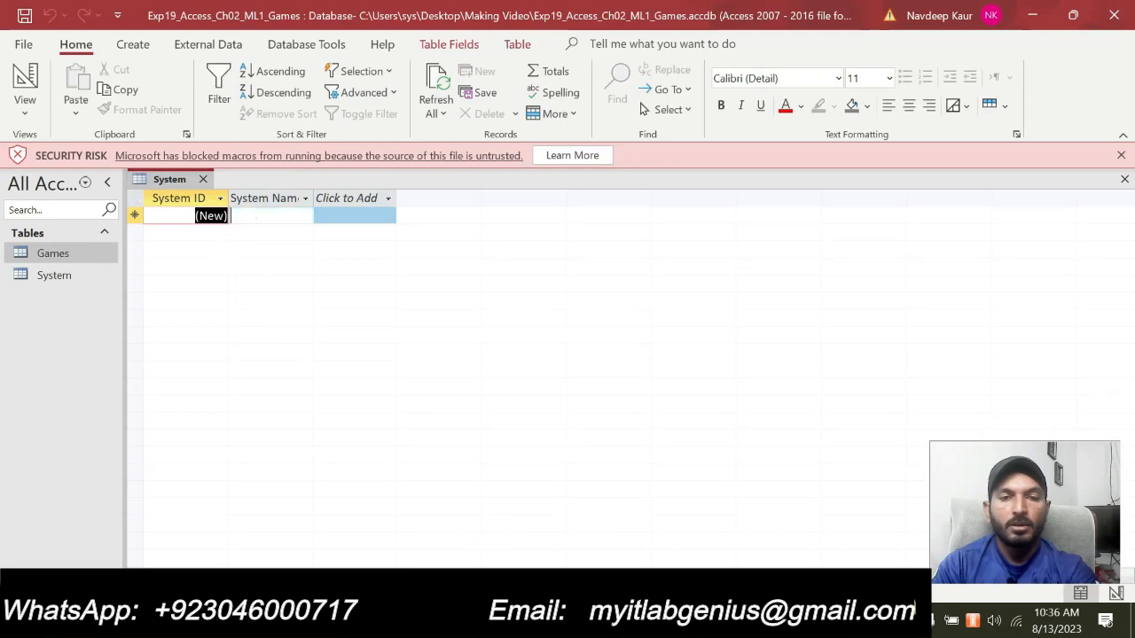
left_click(254, 216)
key("ctrl+v")
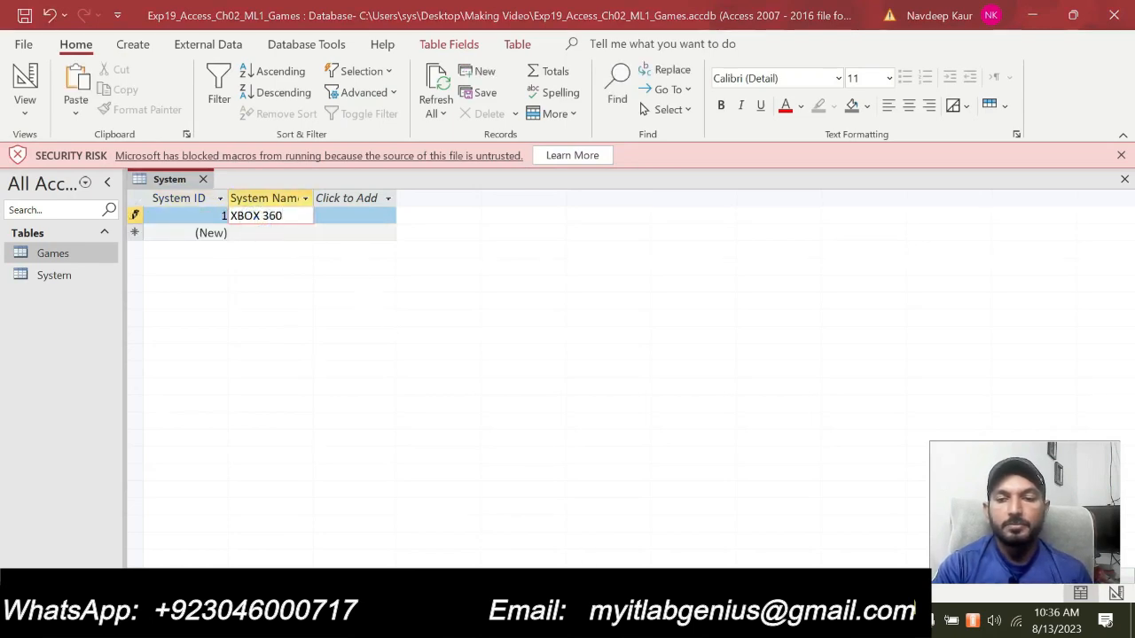
Copy PS3 from the Word instructions and paste it as the second System Name record in Access.
key("alt+Tab")
double_click(300, 326)
key("ctrl+c")
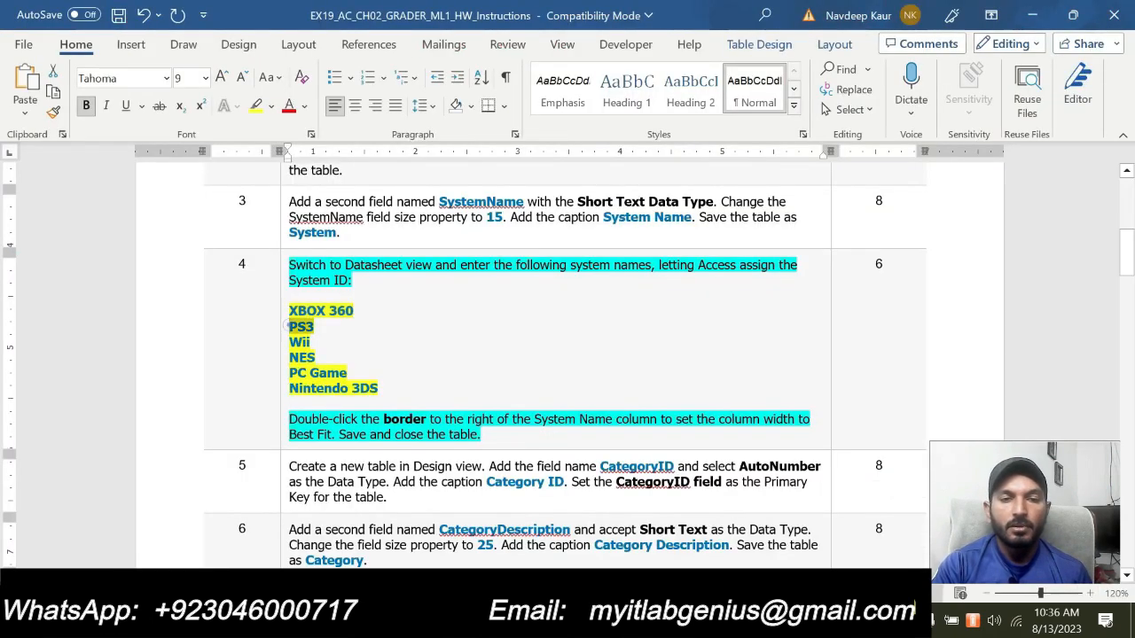
key("alt+Tab")
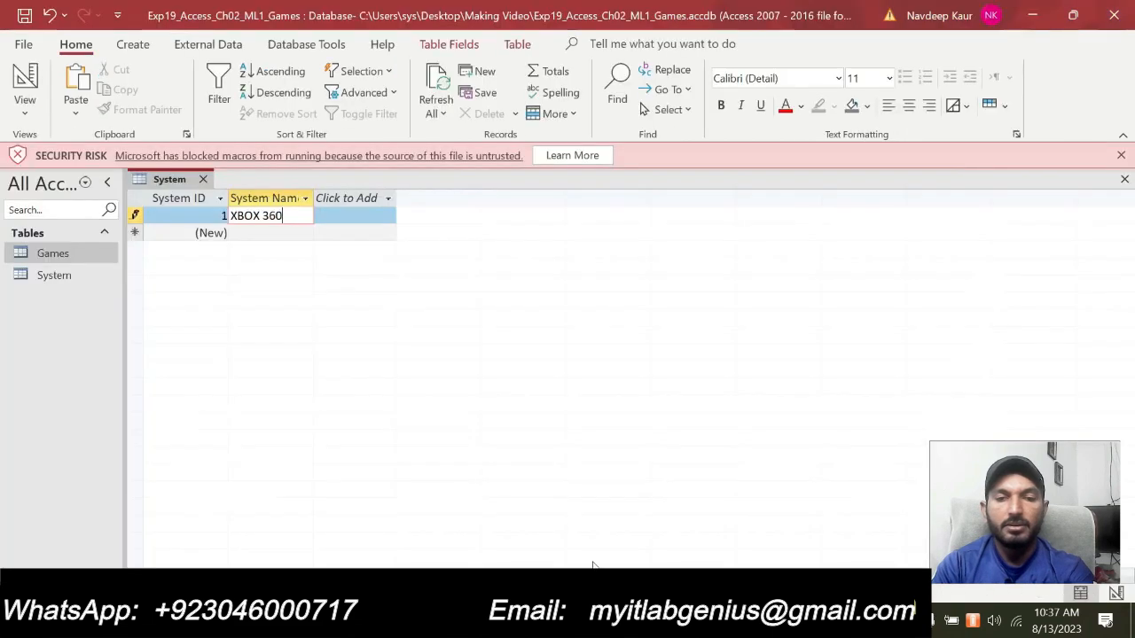
left_click(261, 232)
key("ctrl+v")
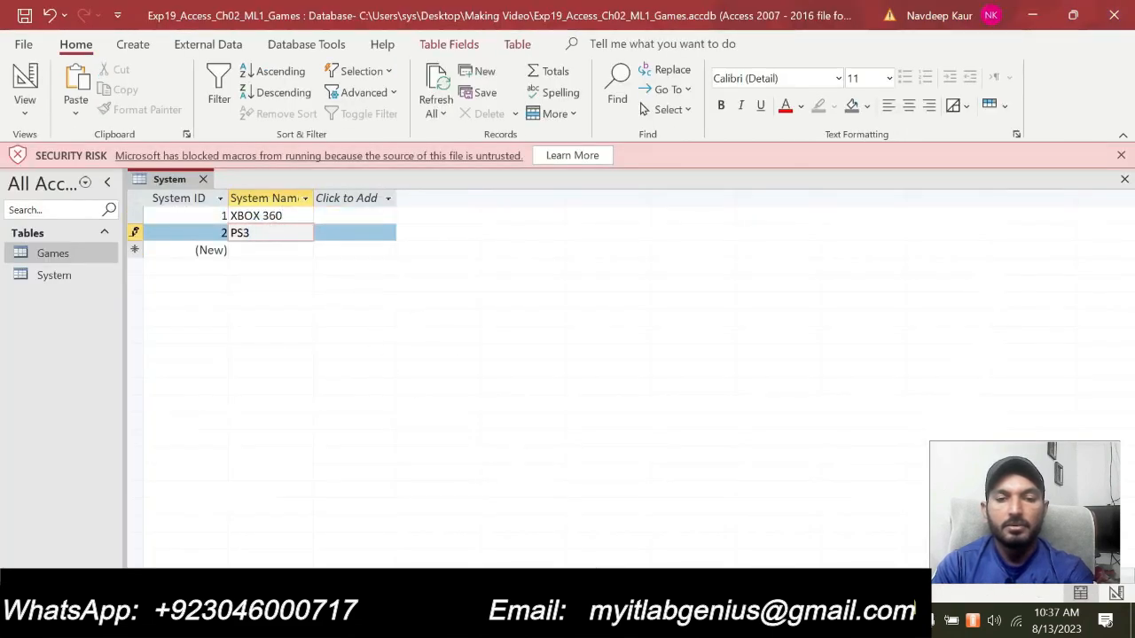
Copy Wii from the Word instructions and paste it as the third System Name record in Access.
key("alt+Tab")
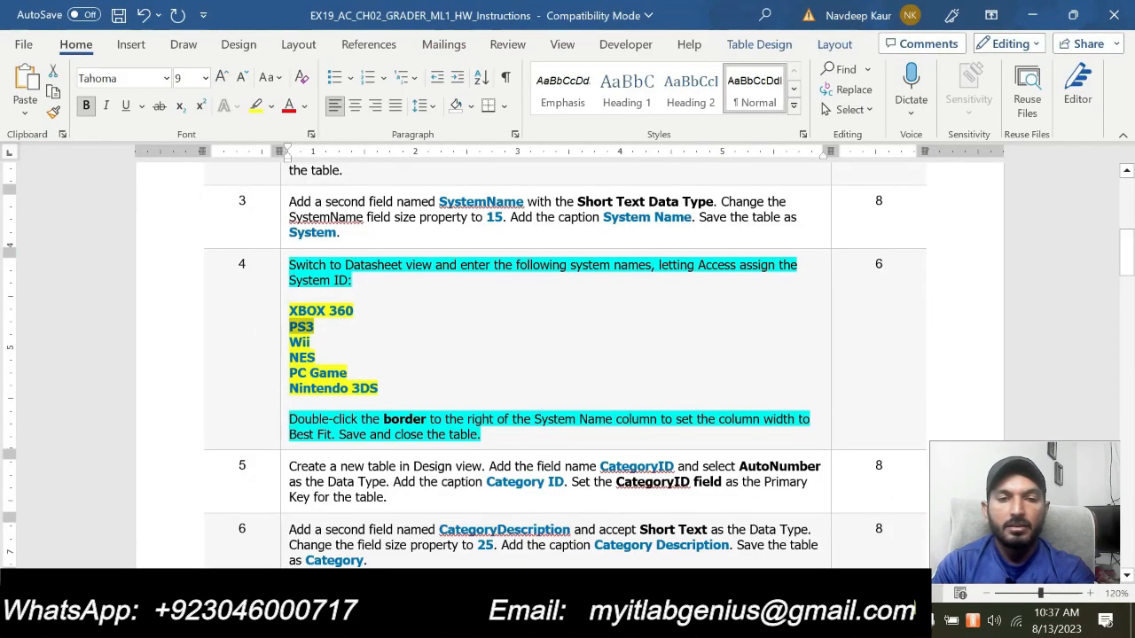
left_click(282, 342)
key("ctrl+c")
key("alt+Tab")
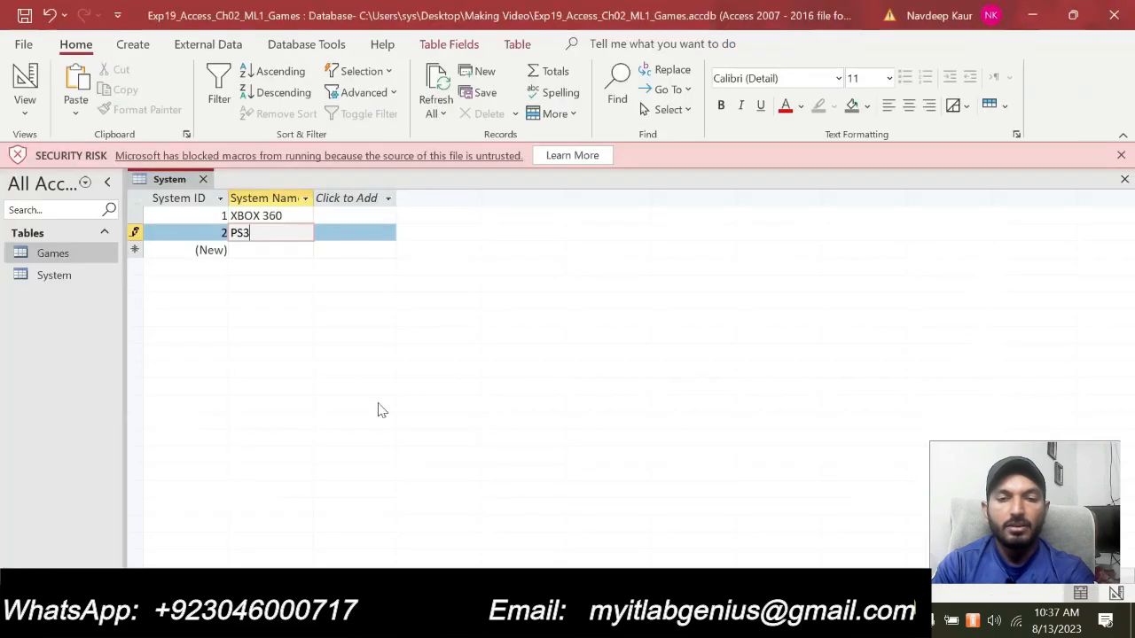
left_click(263, 251)
key("ctrl+v")
Copy NES from the Word instructions and paste it as the fourth System Name record in Access.
key("alt+Tab")
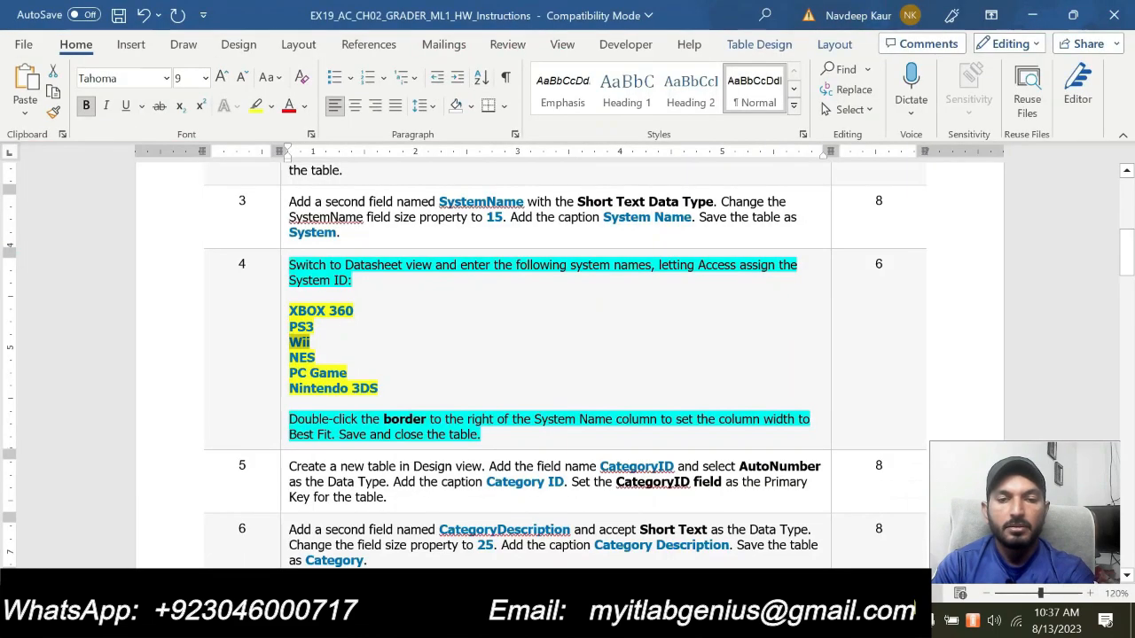
left_click(282, 356)
key("ctrl+c")
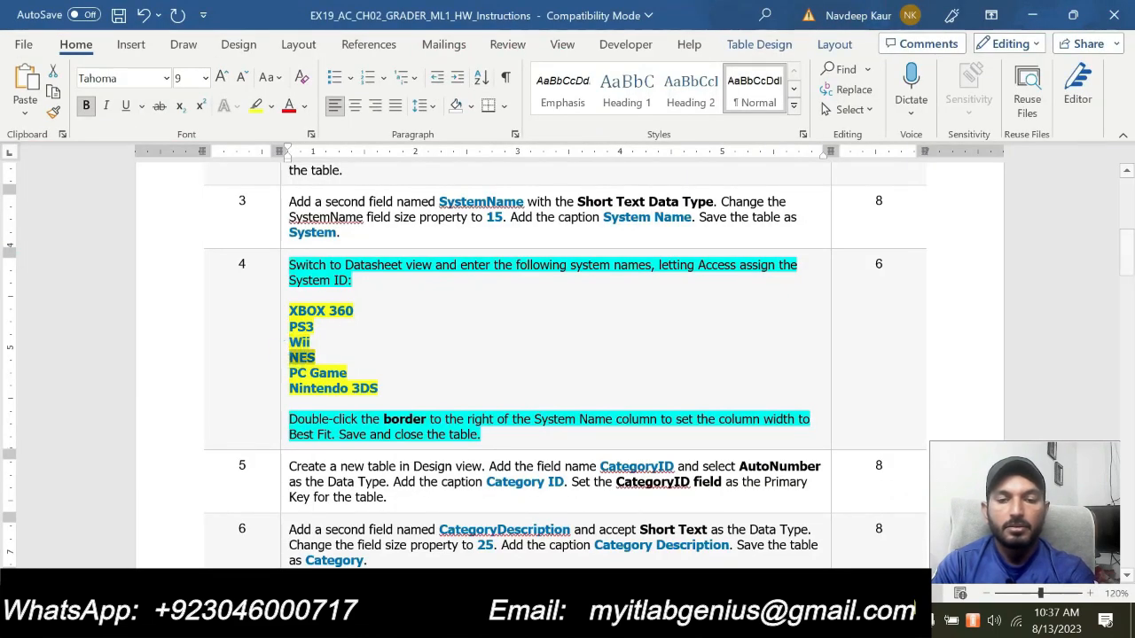
key("alt+Tab")
left_click(258, 266)
key("ctrl+v")
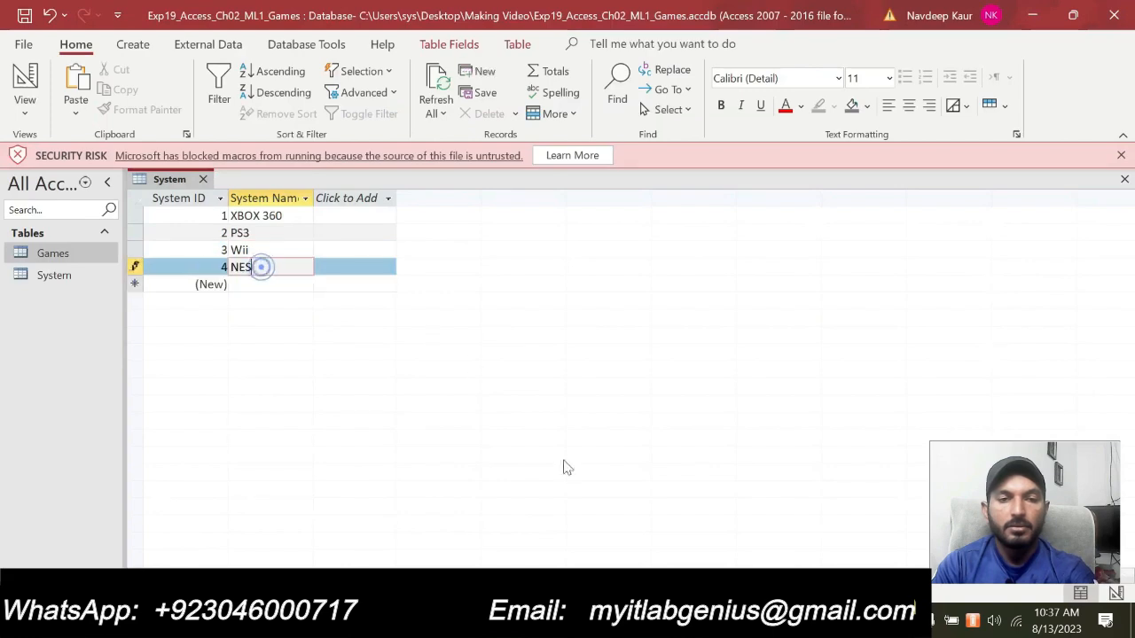
Copy PC Game from the Word instructions and paste it as the fifth System Name record in Access.
key("alt+Tab")
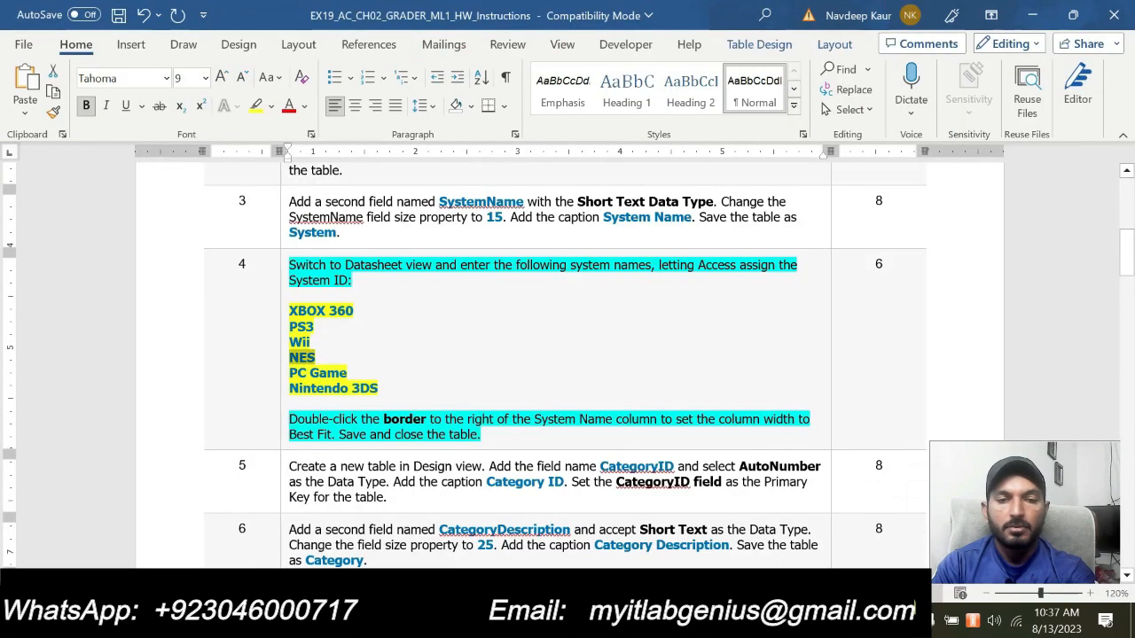
left_click(285, 372)
left_click(323, 386)
left_click_drag(290, 373, 346, 373)
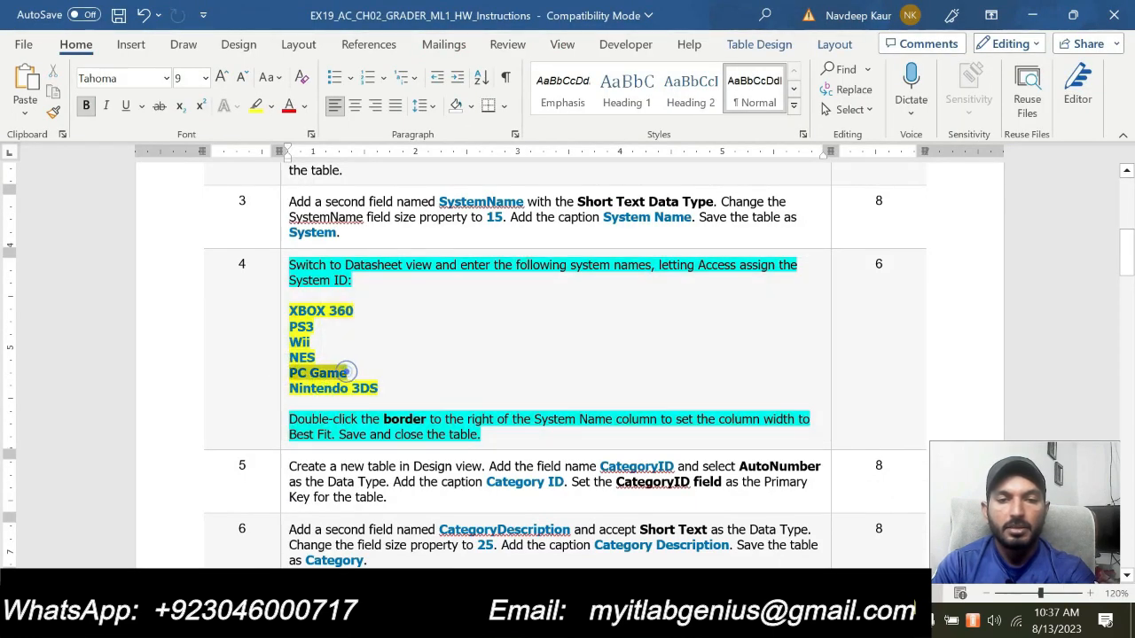
key("ctrl+c")
key("alt+Tab")
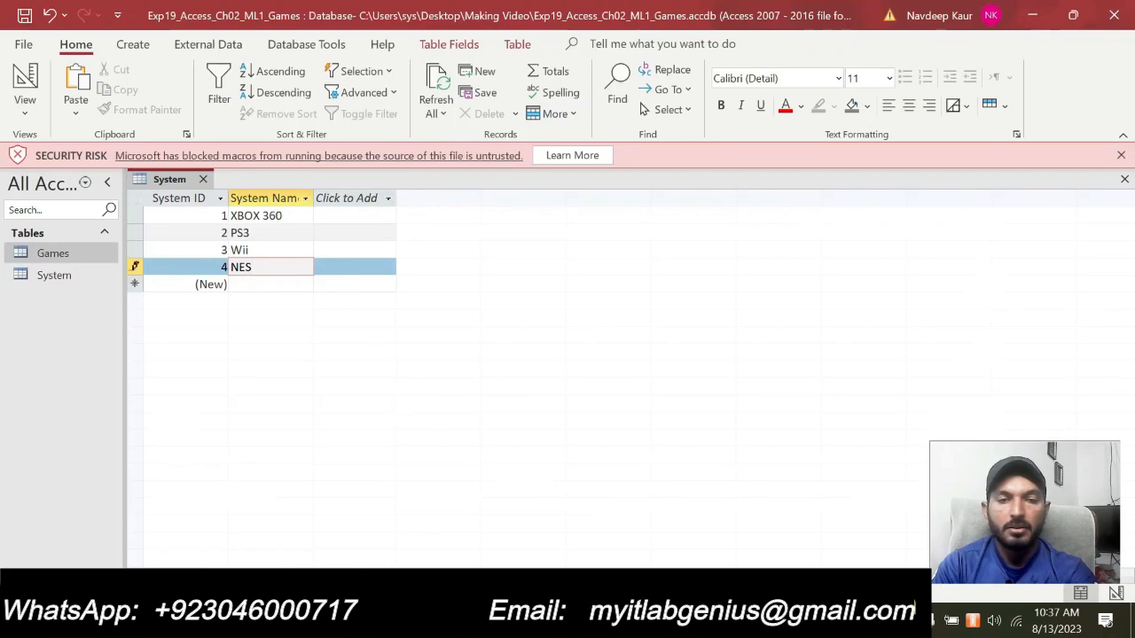
left_click(270, 284)
key("ctrl+v")
Copy Nintendo 3DS from the Word instructions and paste it as the sixth System Name record in Access.
key("alt+Tab")
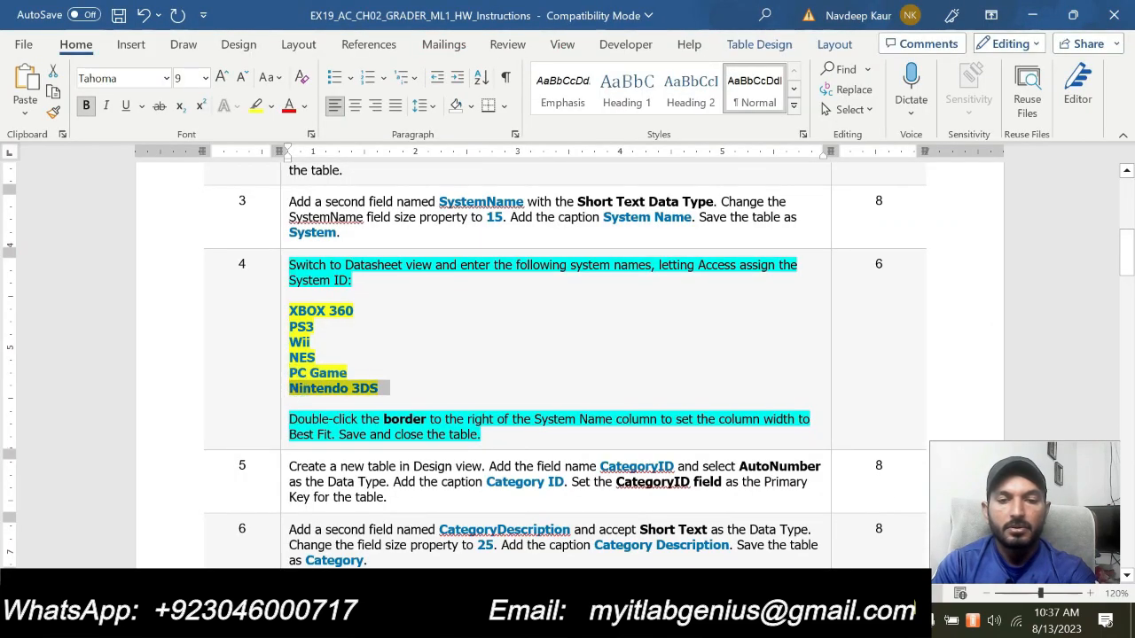
key("alt+Tab")
left_click(300, 305)
key("ctrl+v")
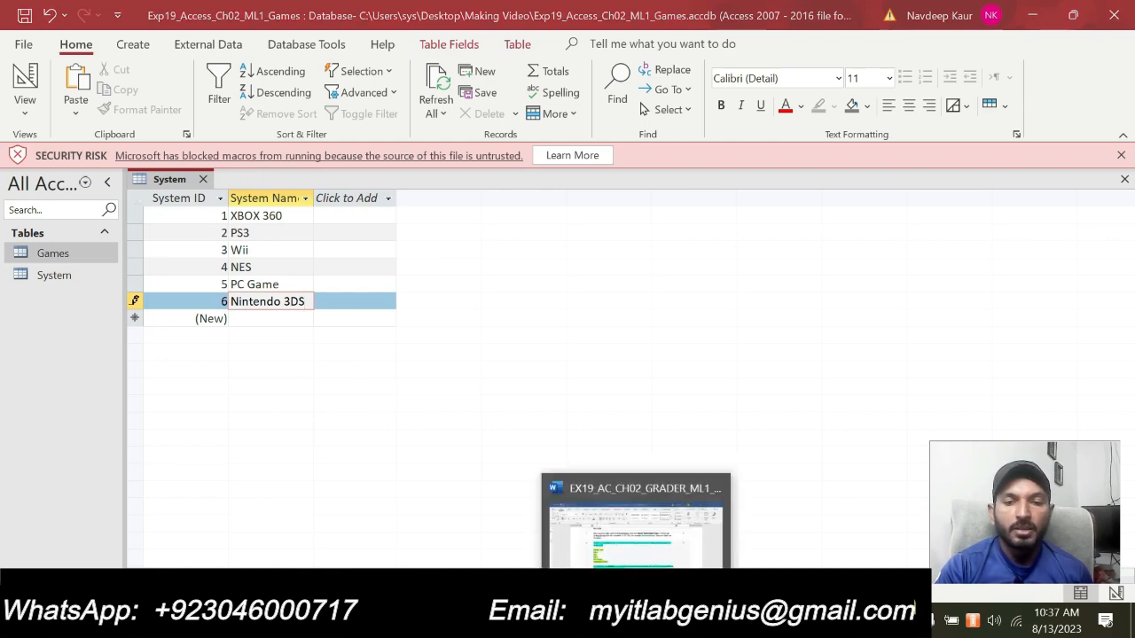
Check the rest of step 4 in Word, and set the System Name column to Best Fit width in Access.
left_click(638, 621)
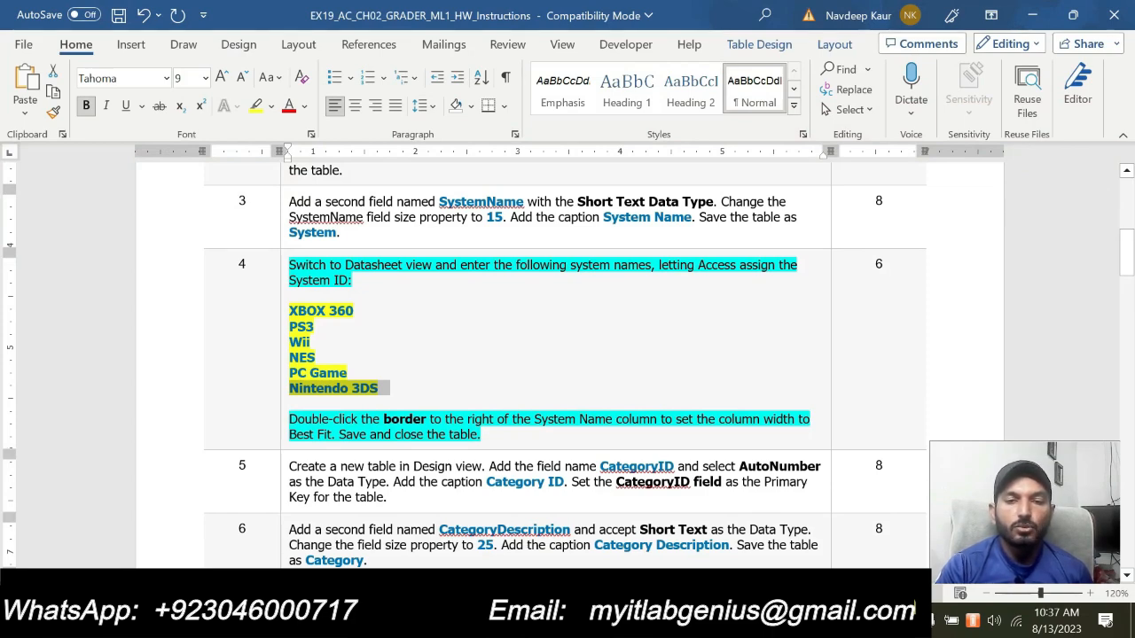
key("alt+Tab")
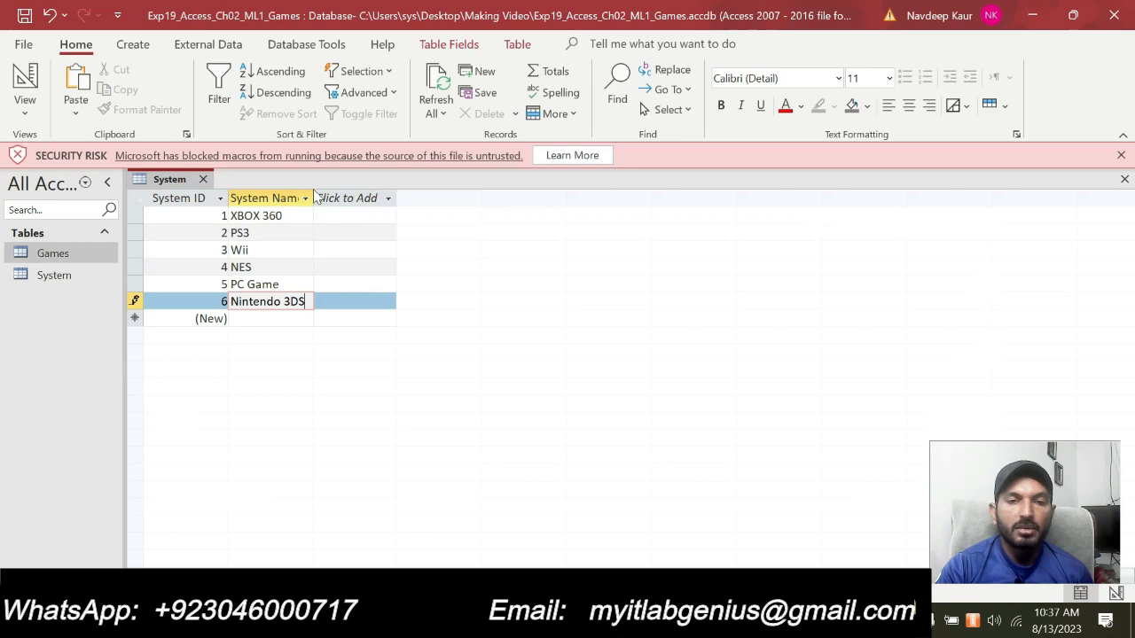
double_click(314, 196)
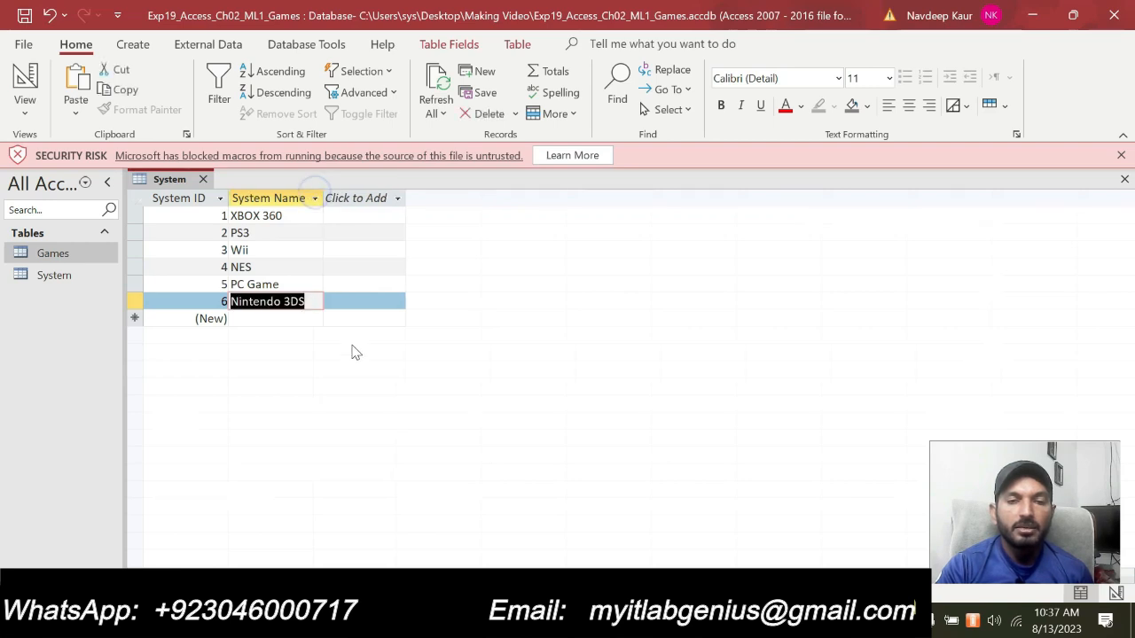
left_click(363, 251)
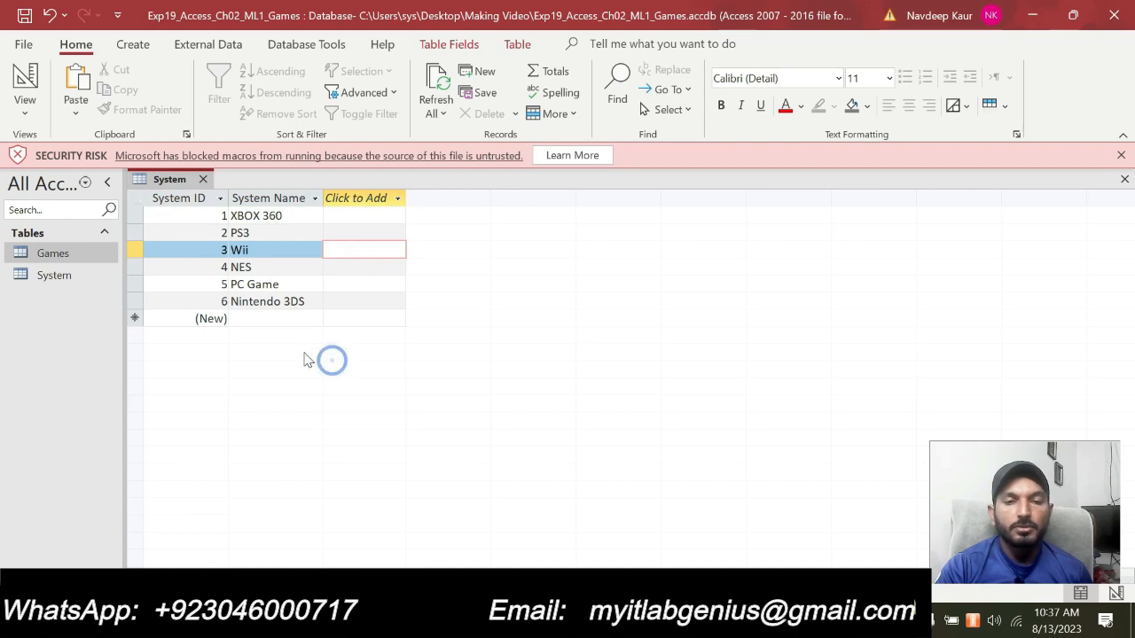
Recheck step 4 in the Word instructions, and save and close the System table in Access.
key("alt+Tab")
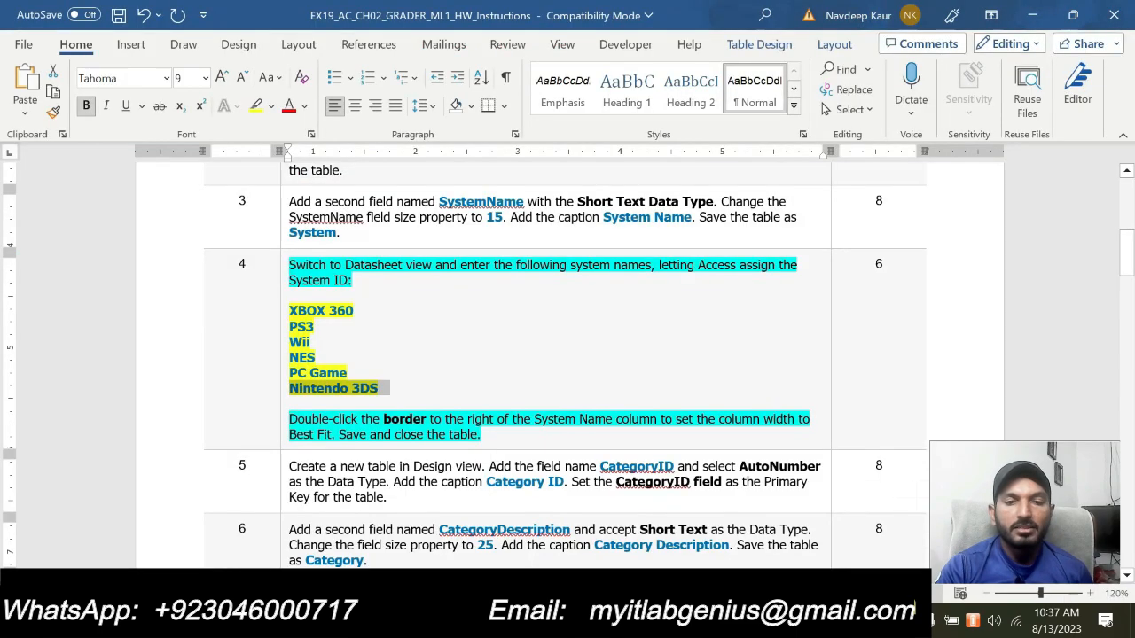
key("alt+Tab")
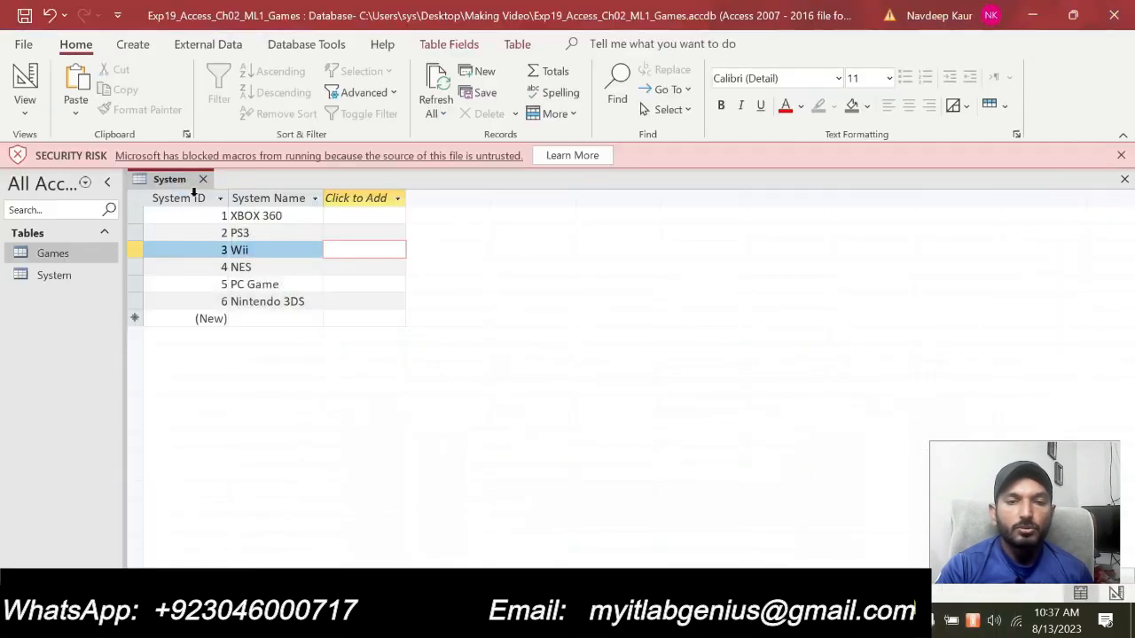
right_click(179, 183)
left_click(207, 195)
right_click(175, 181)
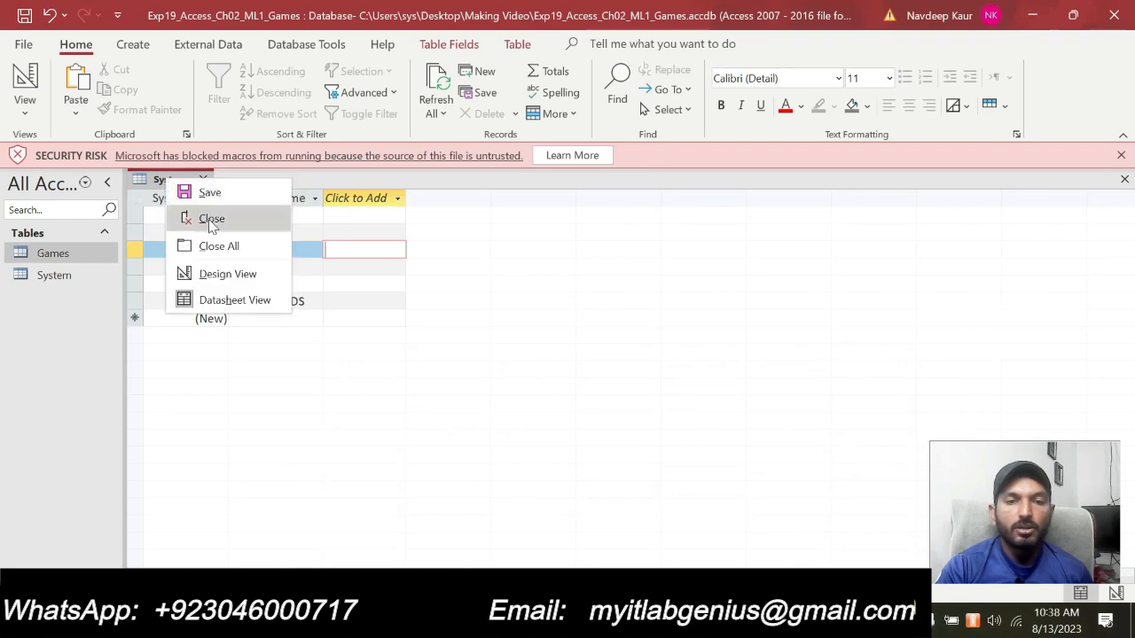
left_click(213, 220)
Switch to the Word instructions and remove the highlighting from the whole completed step 4.
key("alt+Tab")
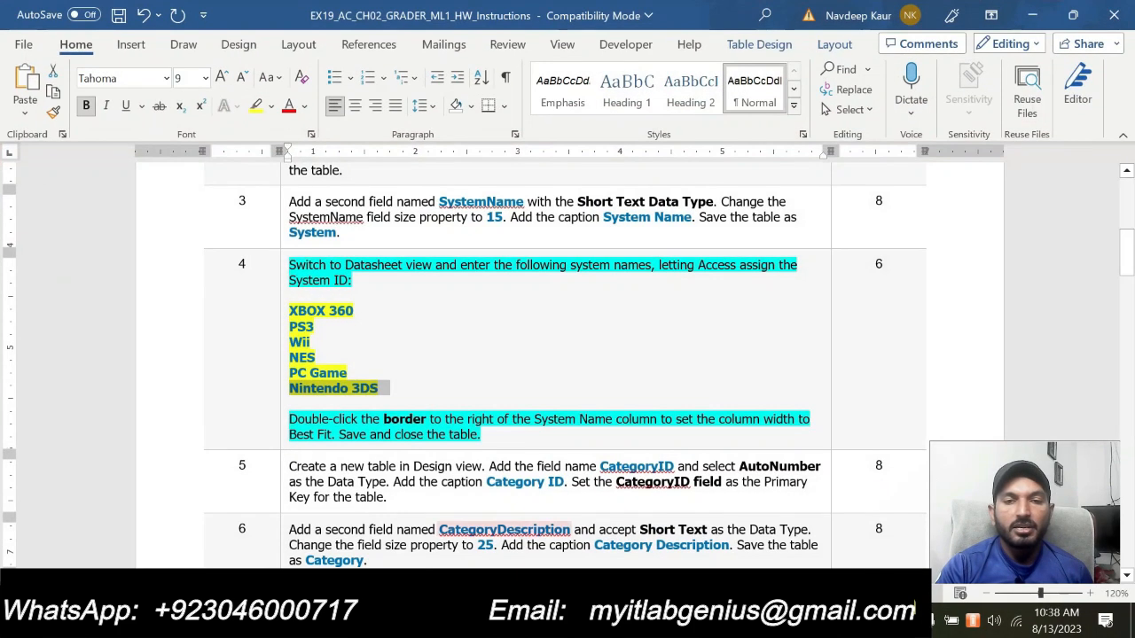
left_click_drag(501, 437, 289, 264)
left_click(383, 241)
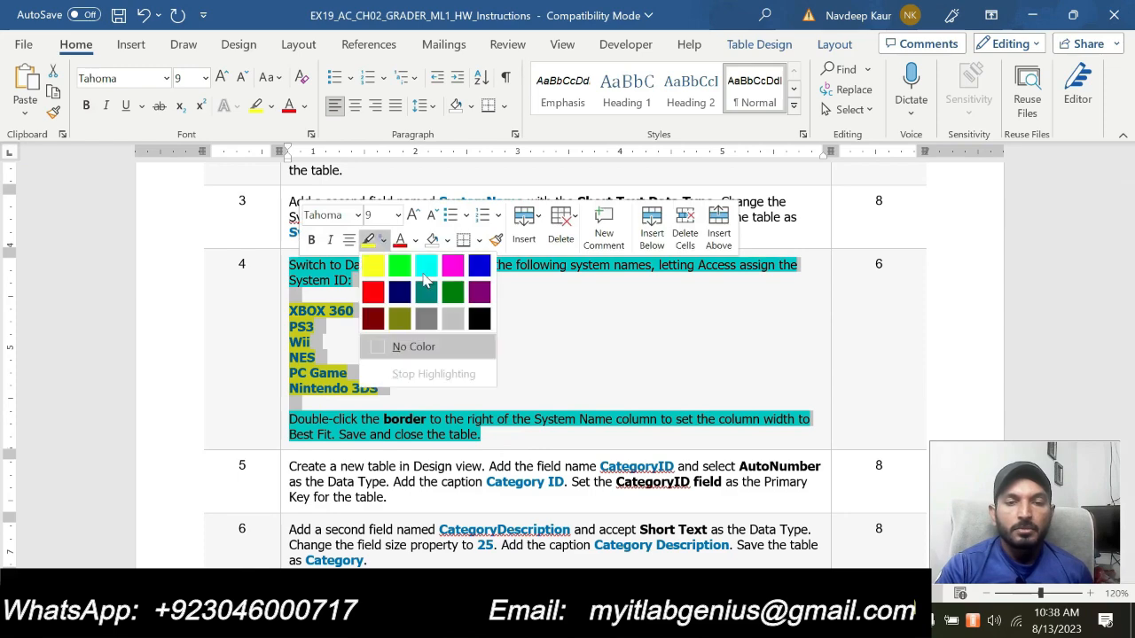
left_click(414, 347)
Highlight the whole step 5 text about the CategoryID field in turquoise in the instructions table.
scroll(417, 351, "down", 1)
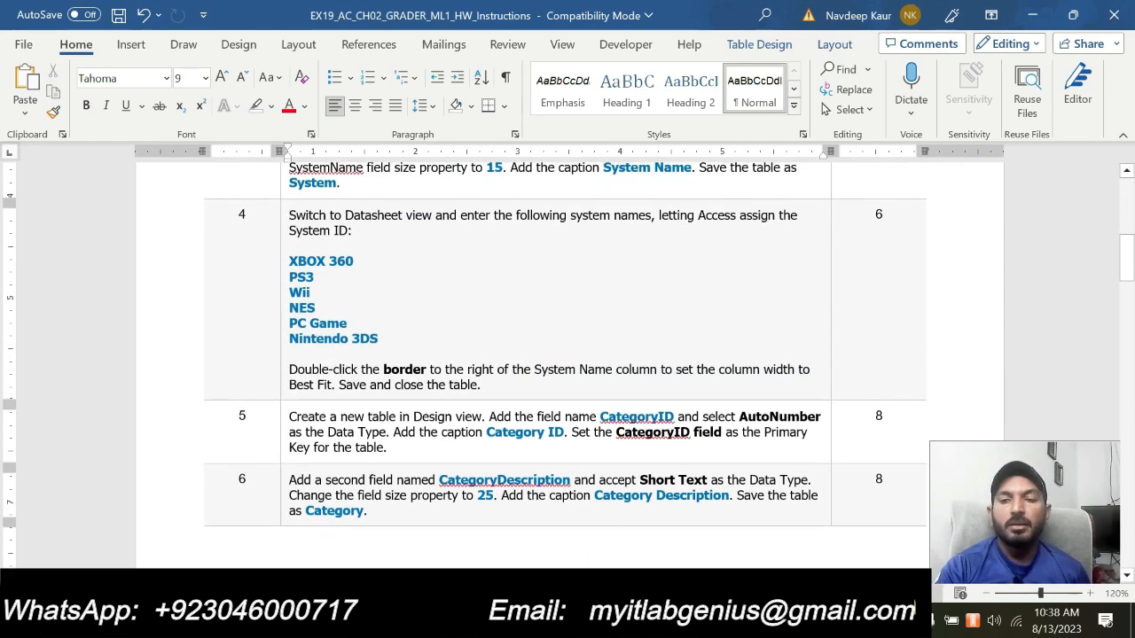
triple_click(401, 451)
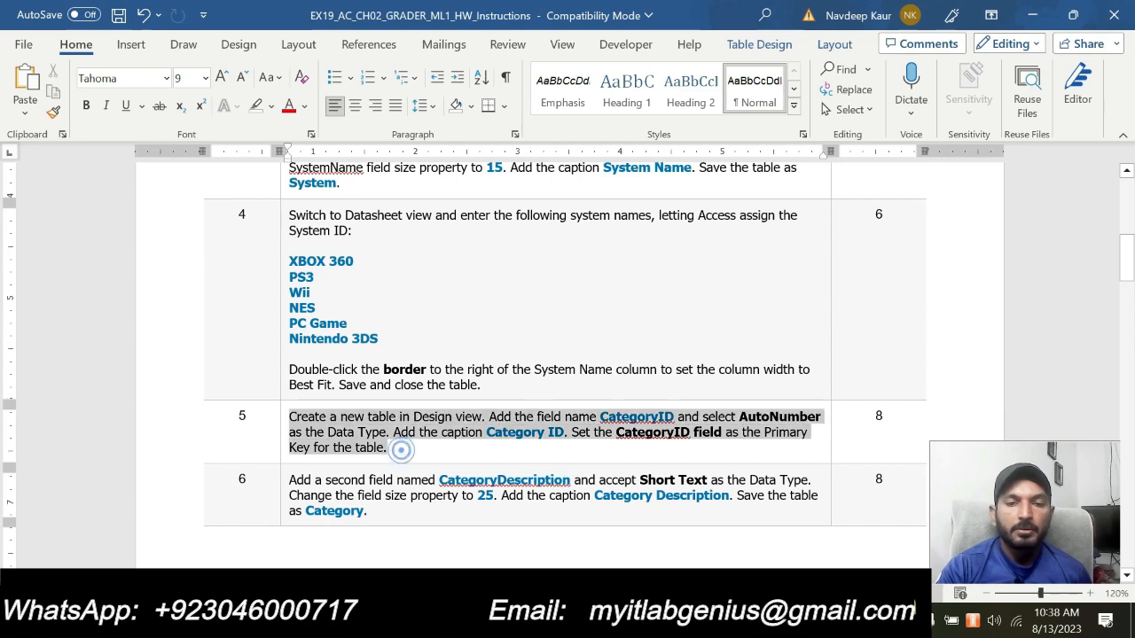
left_click(392, 390)
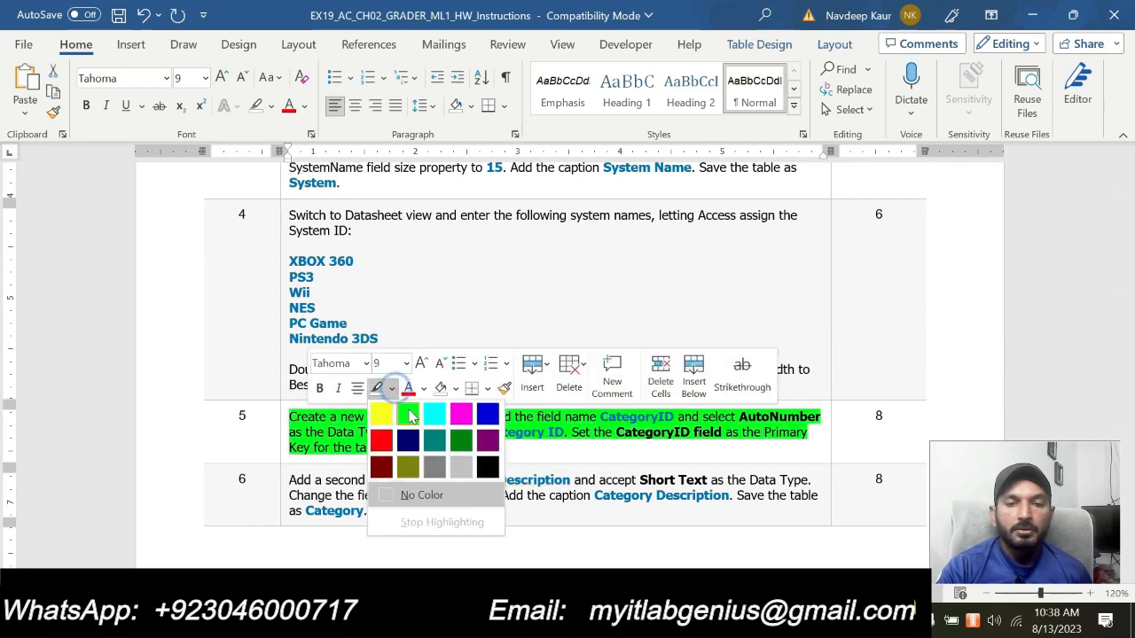
left_click(435, 413)
left_click(478, 452)
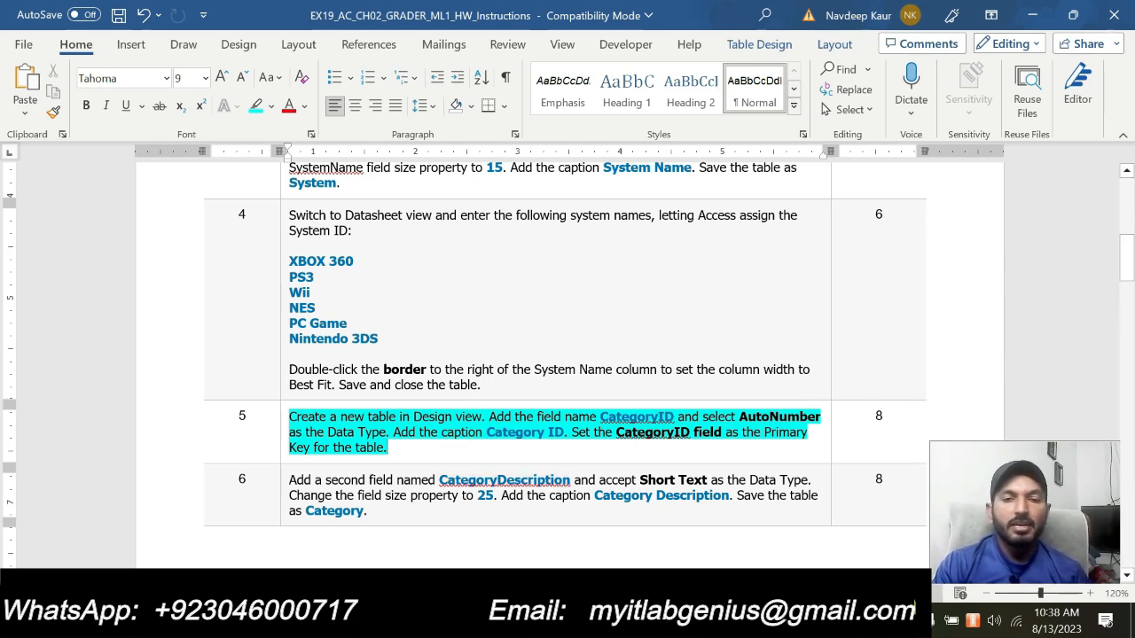
Switch to Access to create a new blank table in Design view, and return to the Word instructions.
key("alt+Tab")
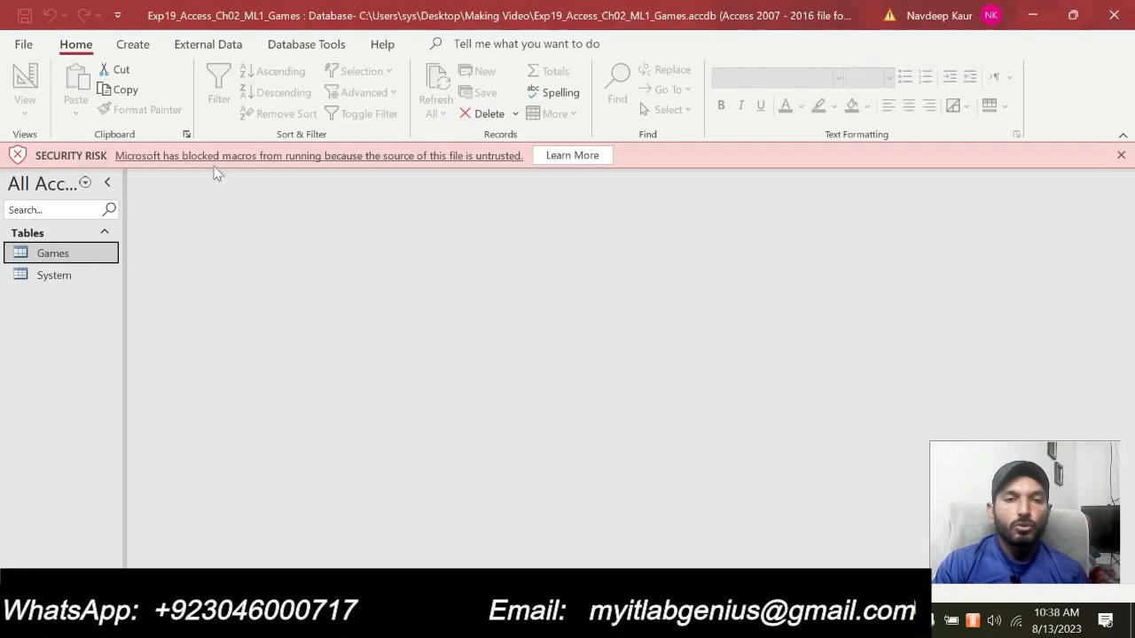
left_click(133, 44)
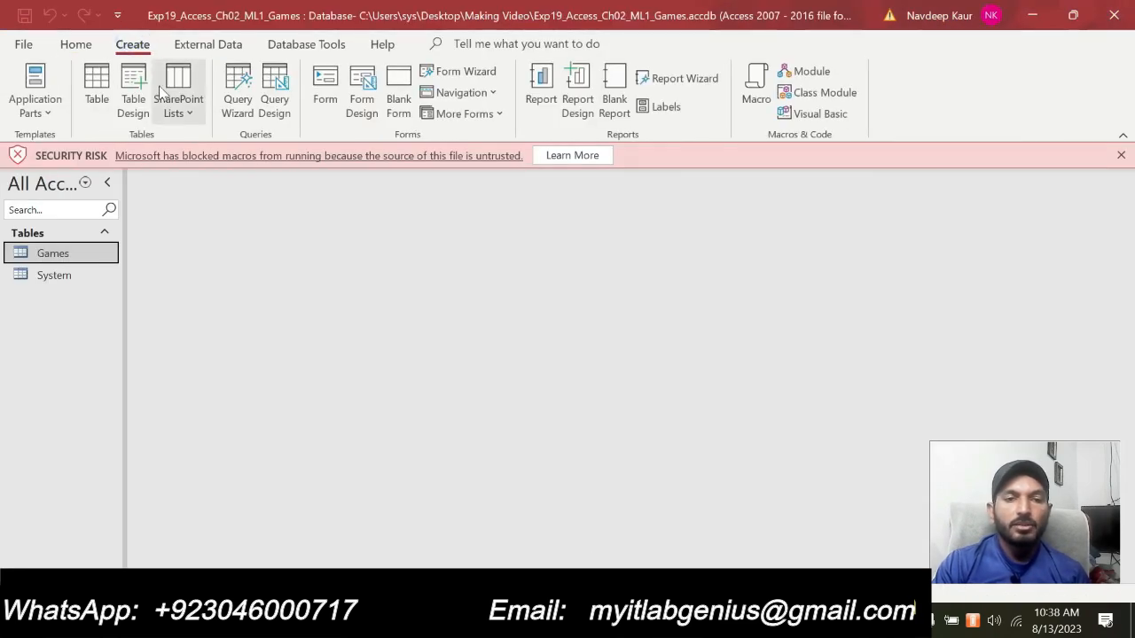
left_click(129, 91)
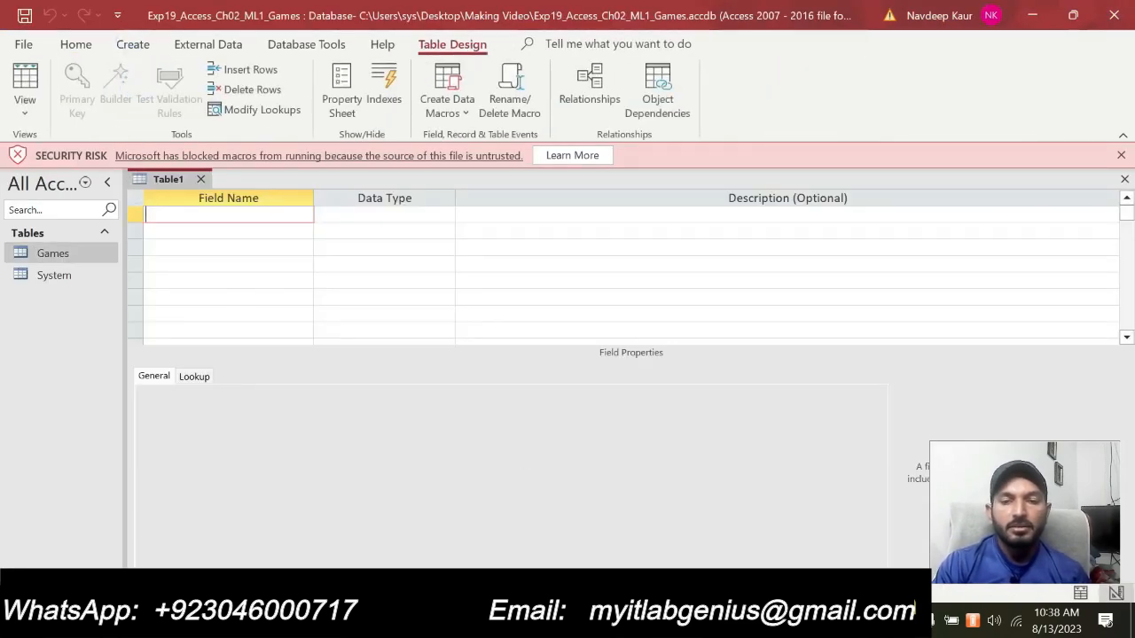
key("alt+Tab")
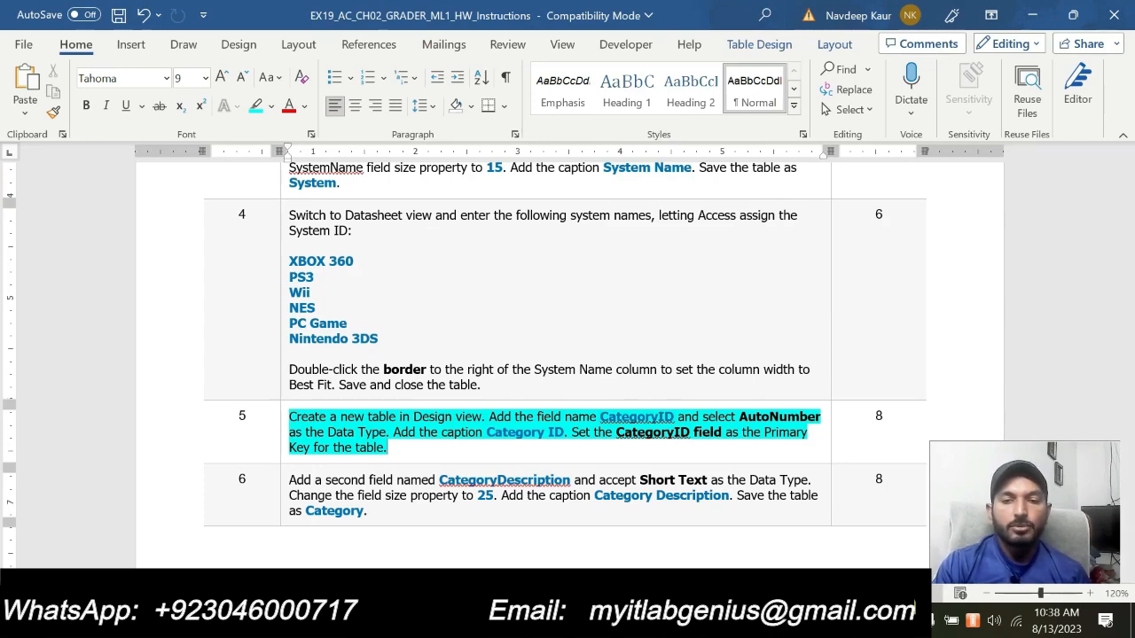
Switch to Access and add a CategoryID field with the AutoNumber data type to the new table.
key("alt+Tab")
type("C")
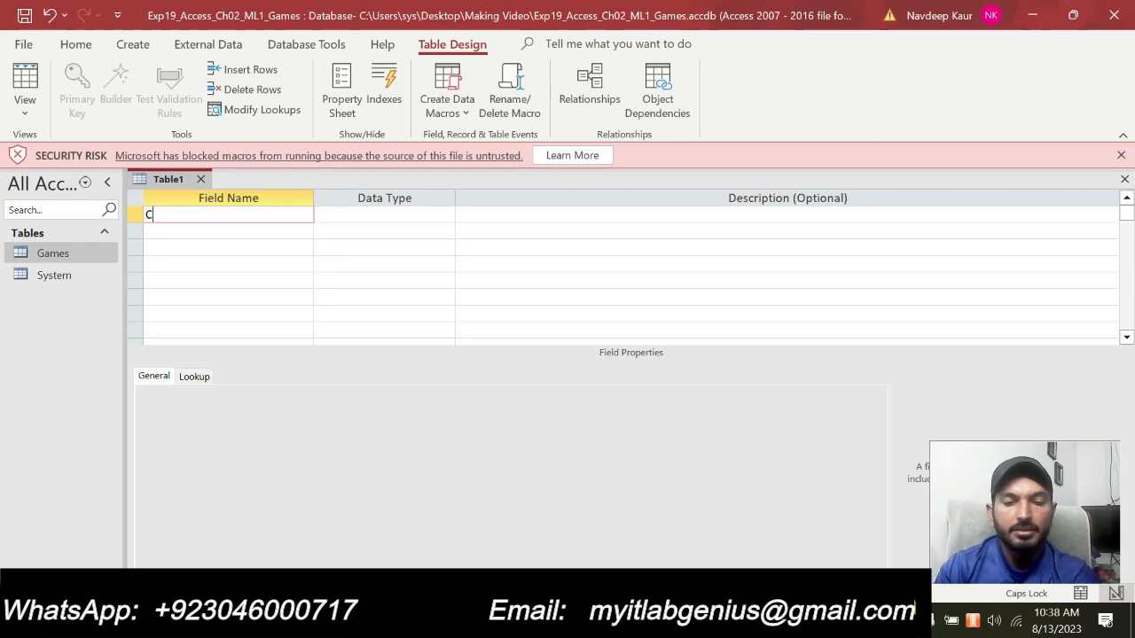
type("ategory")
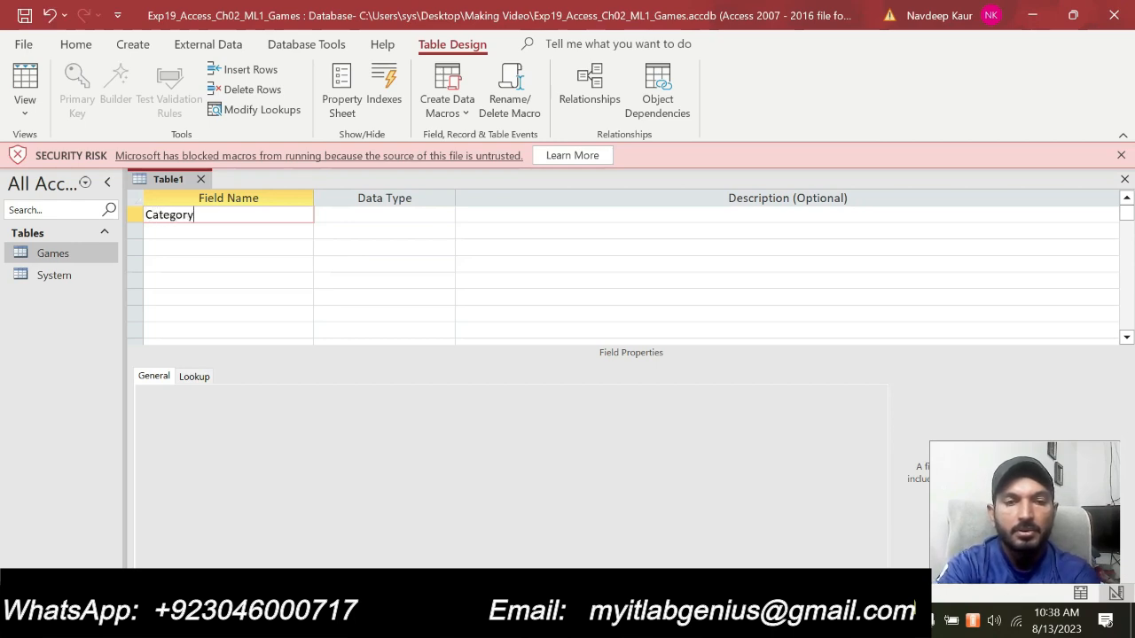
key("Caps_Lock")
type("ID")
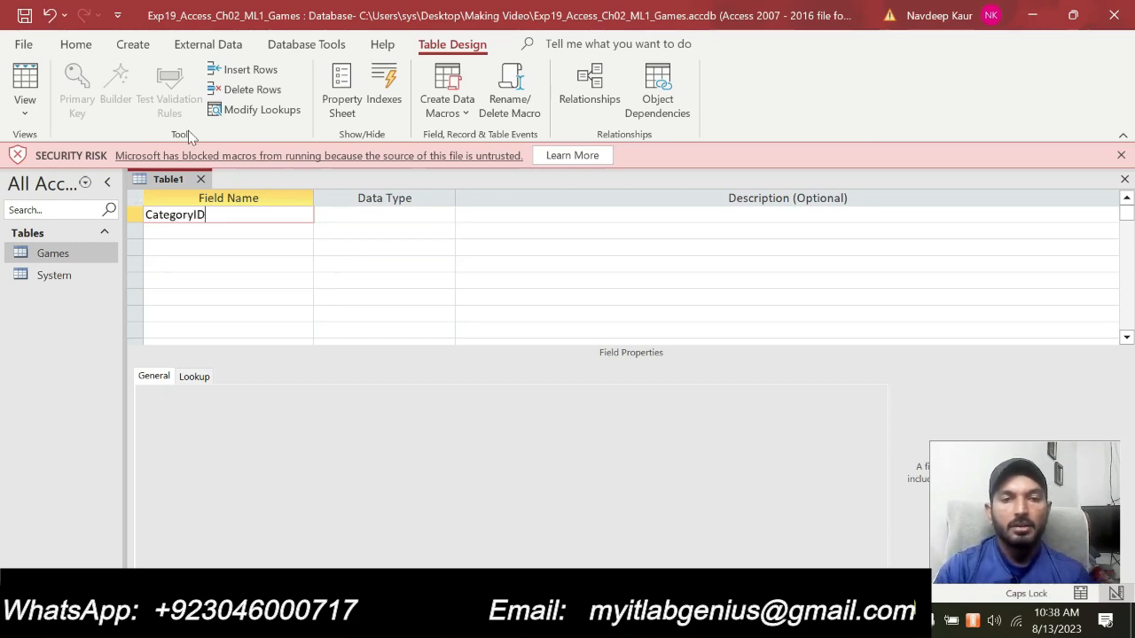
left_click(376, 213)
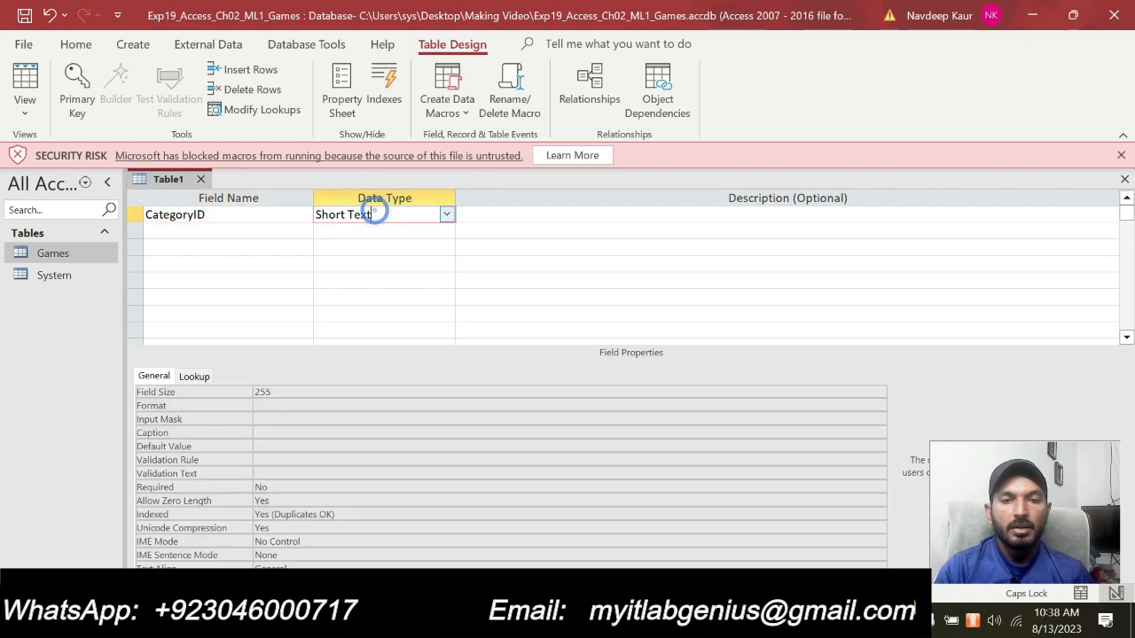
left_click(446, 214)
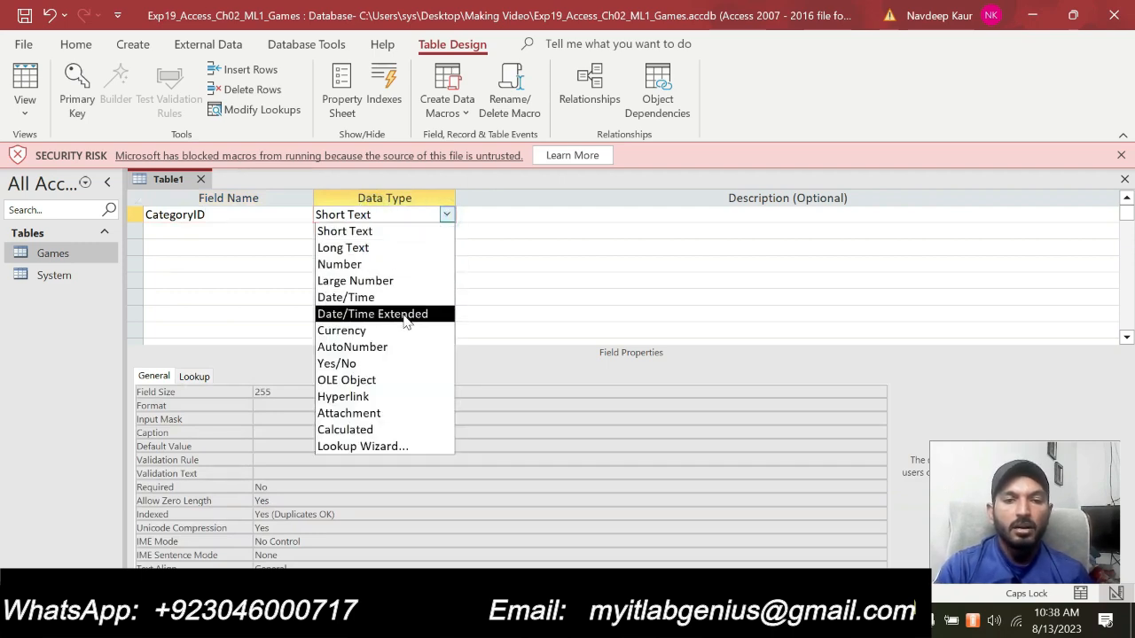
left_click(400, 346)
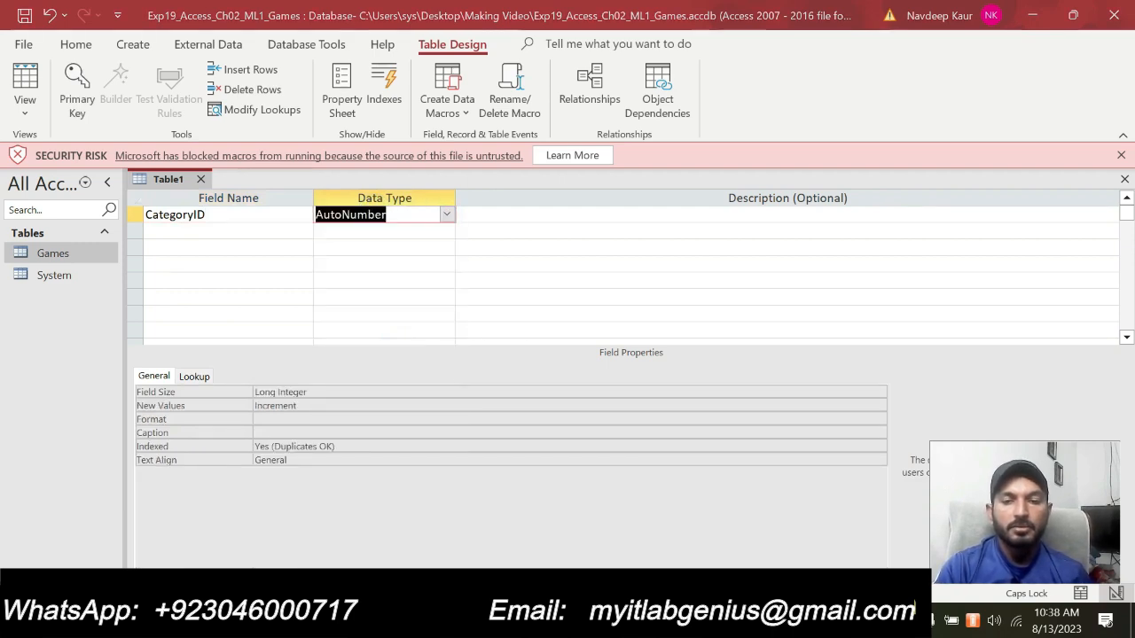
Recheck step 5 in the Word instructions, then in Access give CategoryID the caption Category ID and make it the primary key.
key("alt+Tab")
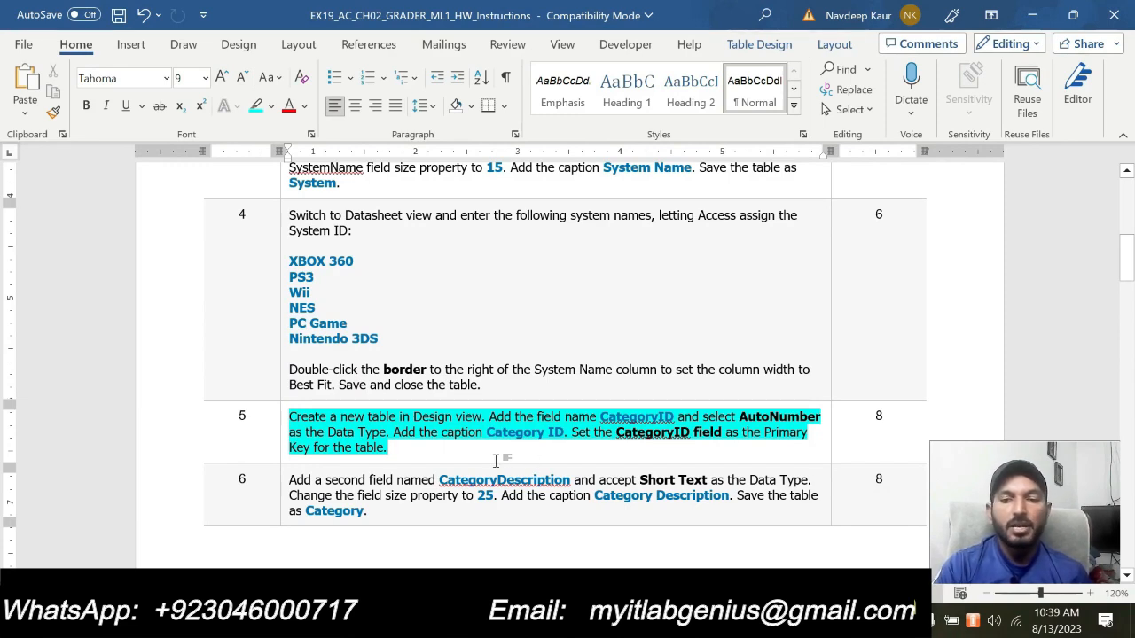
key("alt+Tab")
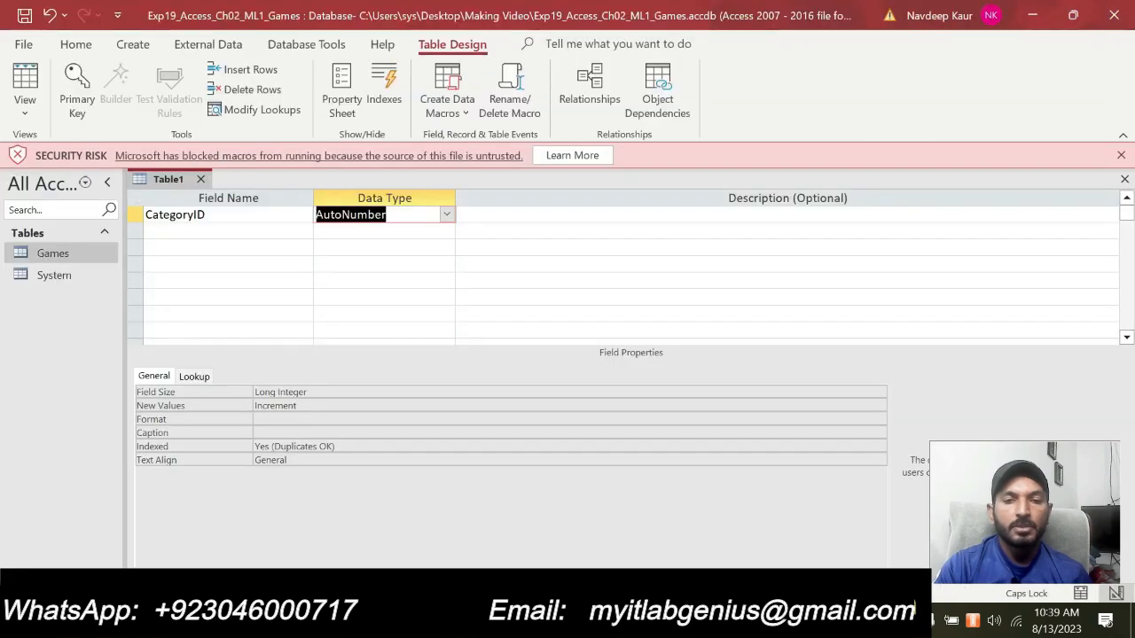
left_click(297, 432)
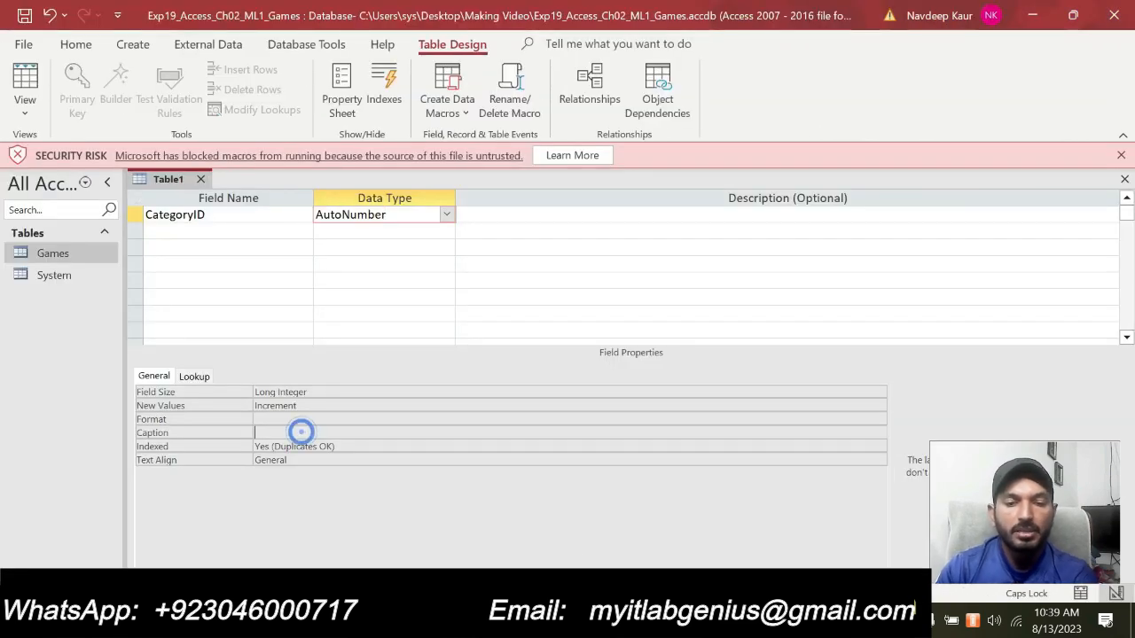
type("Cat")
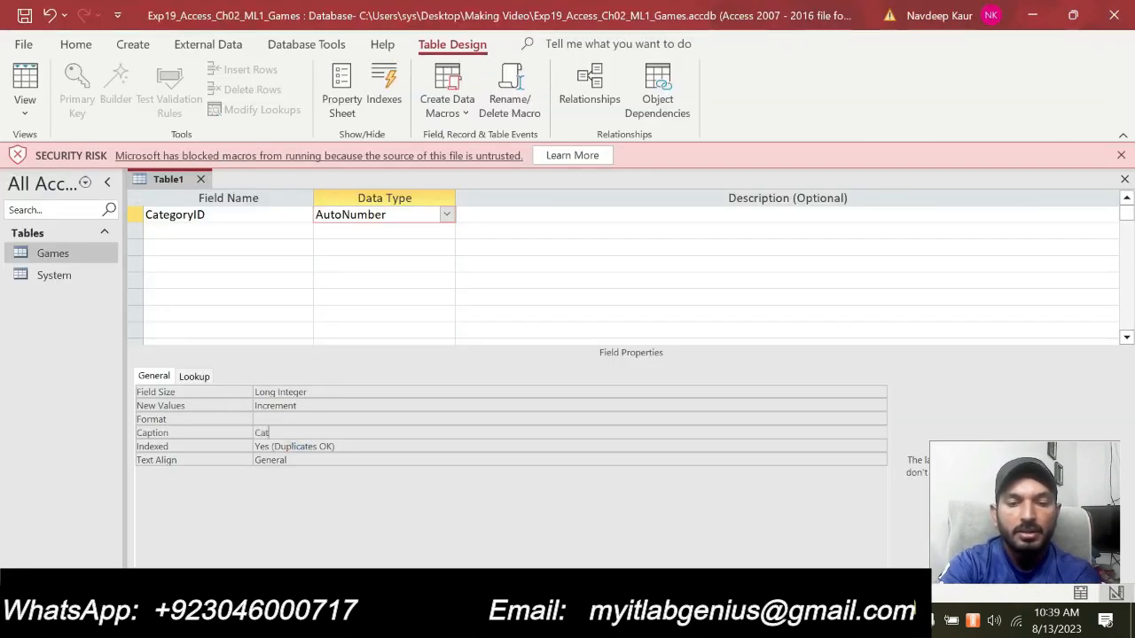
type("egory I")
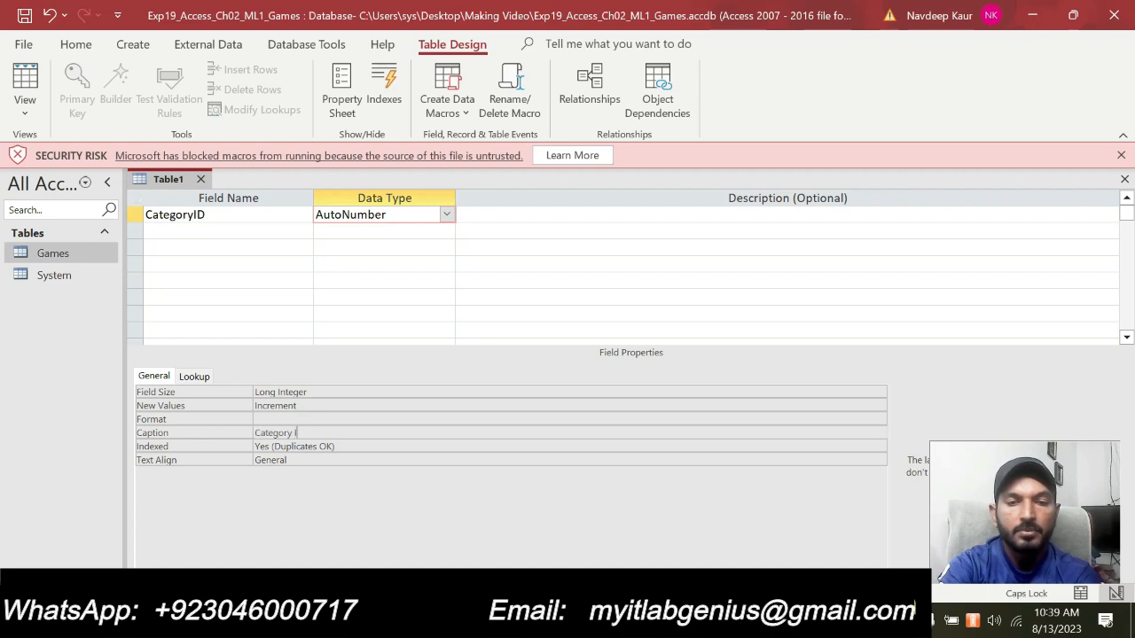
type("D")
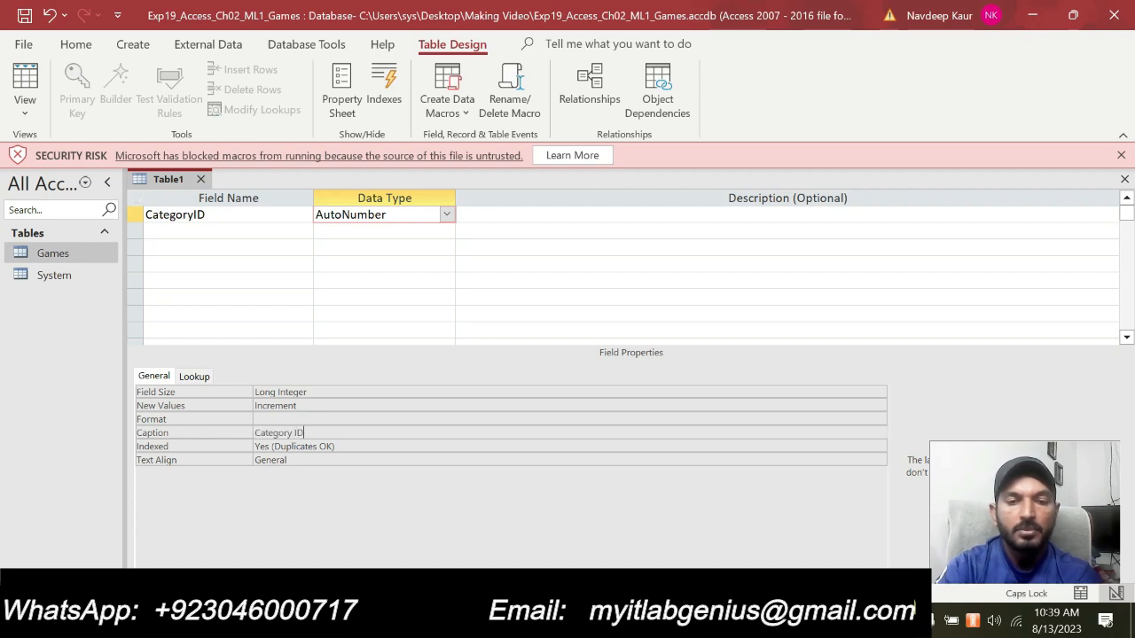
left_click(135, 216)
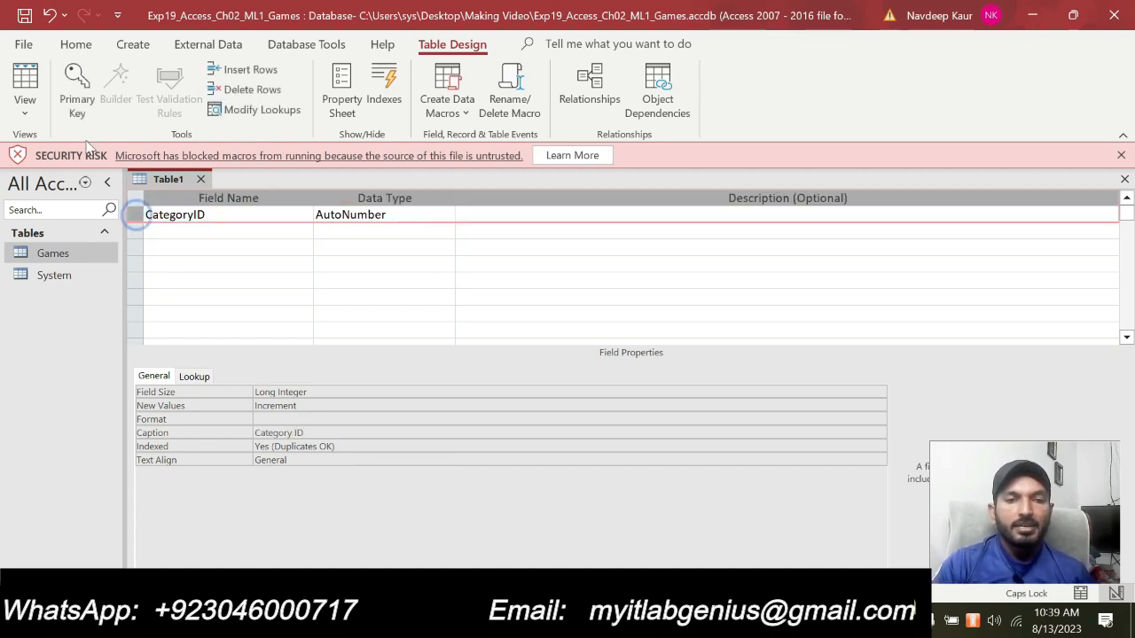
left_click(77, 89)
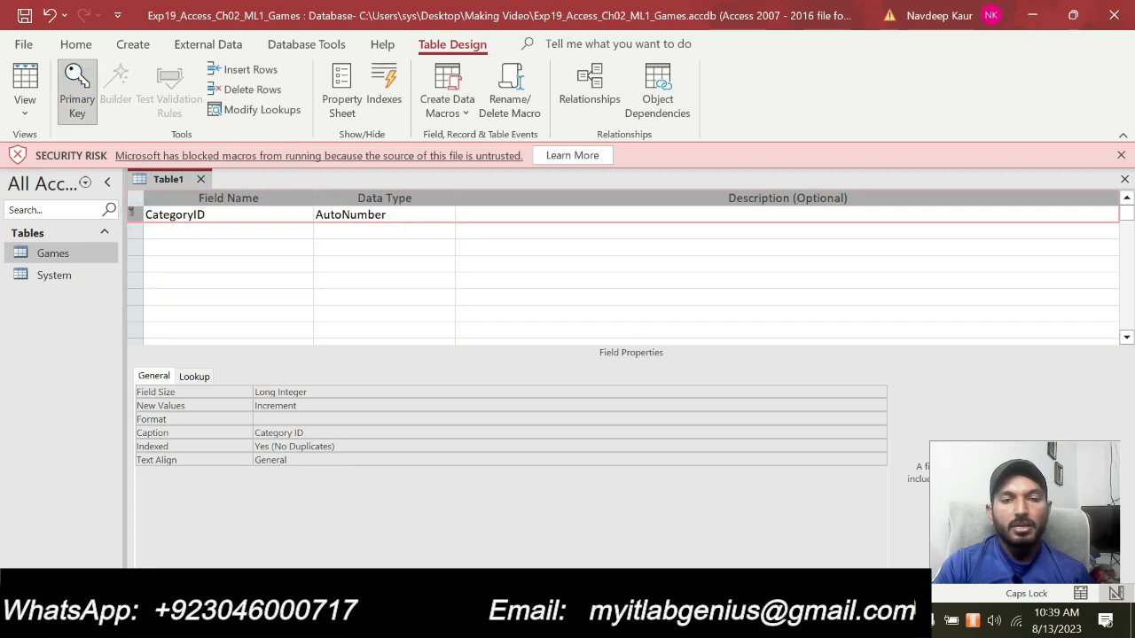
Switch to the Word instructions and remove the highlighting from the completed step 5 text.
key("alt+Tab")
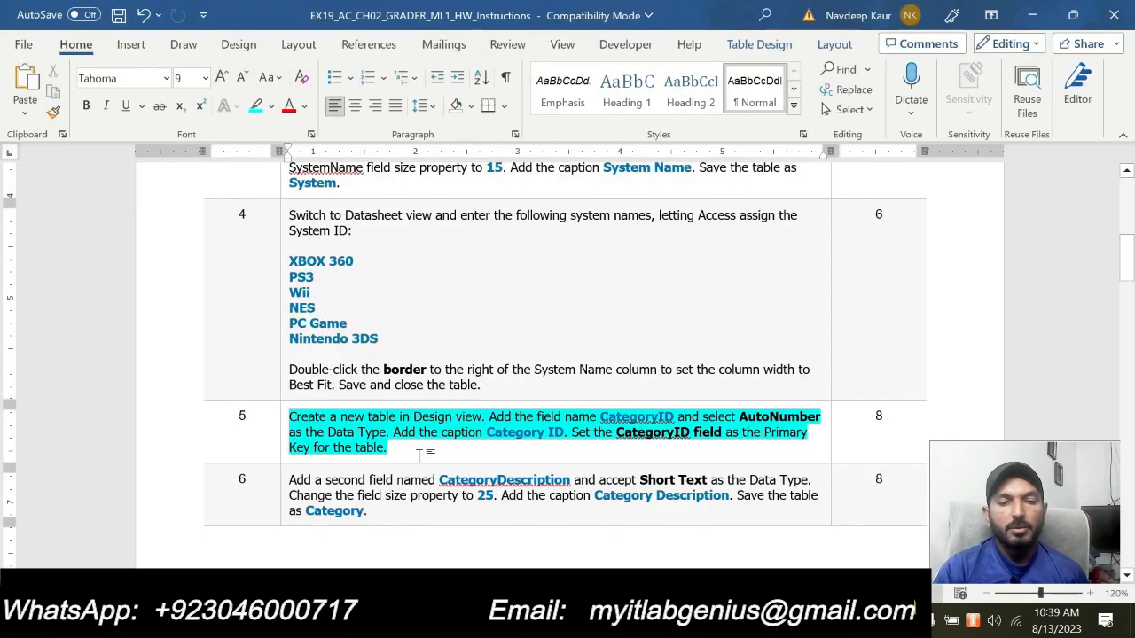
left_click_drag(413, 450, 358, 433)
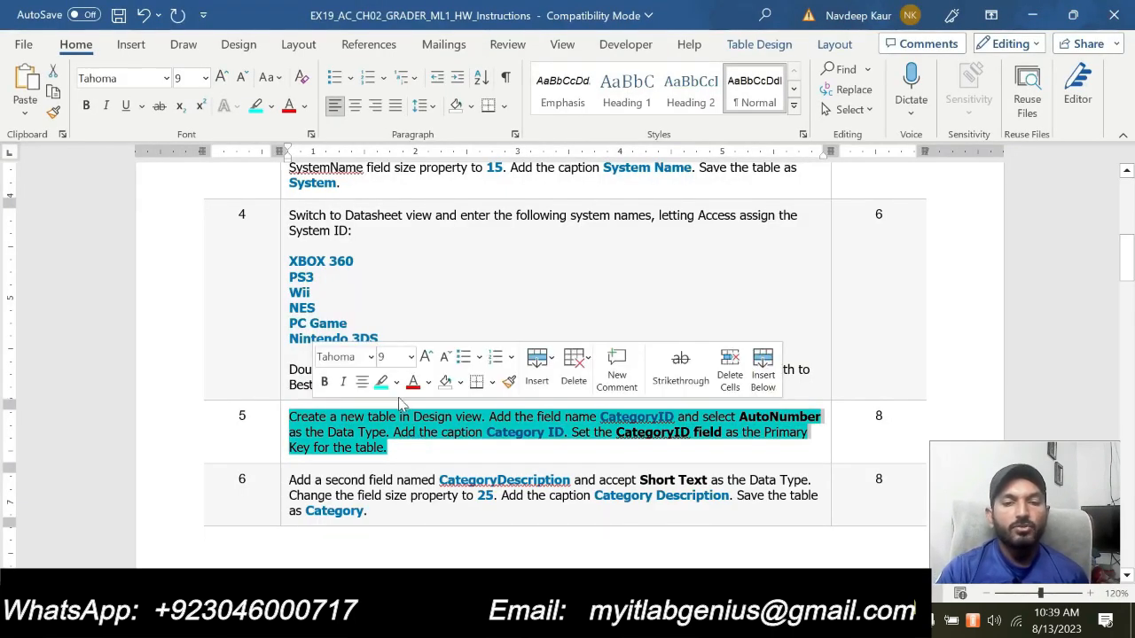
left_click(381, 383)
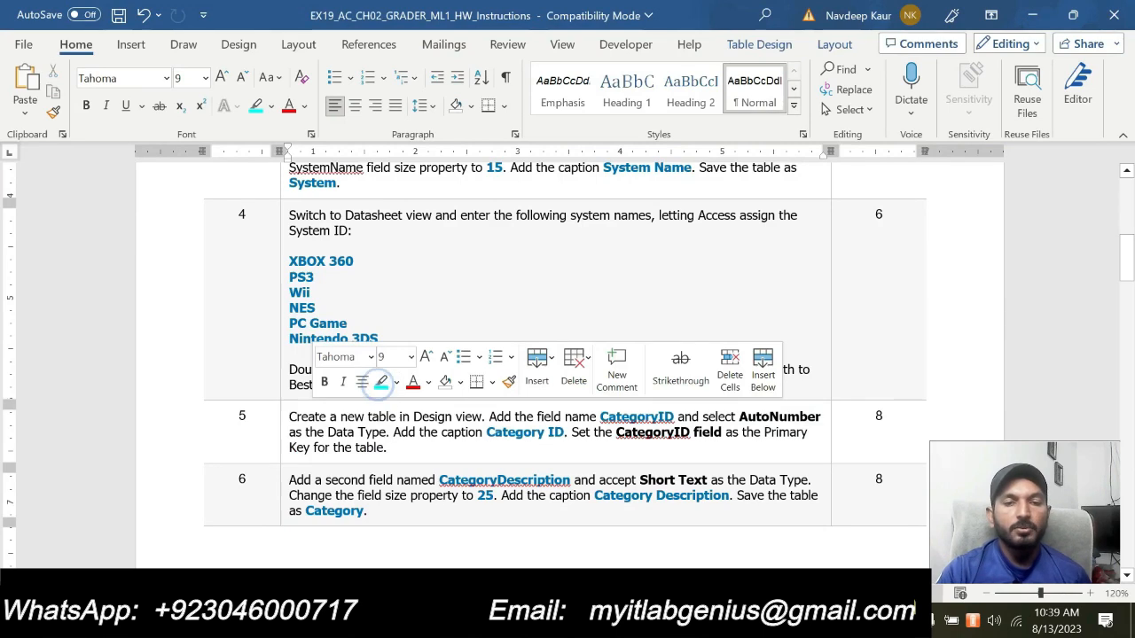
left_click(412, 449)
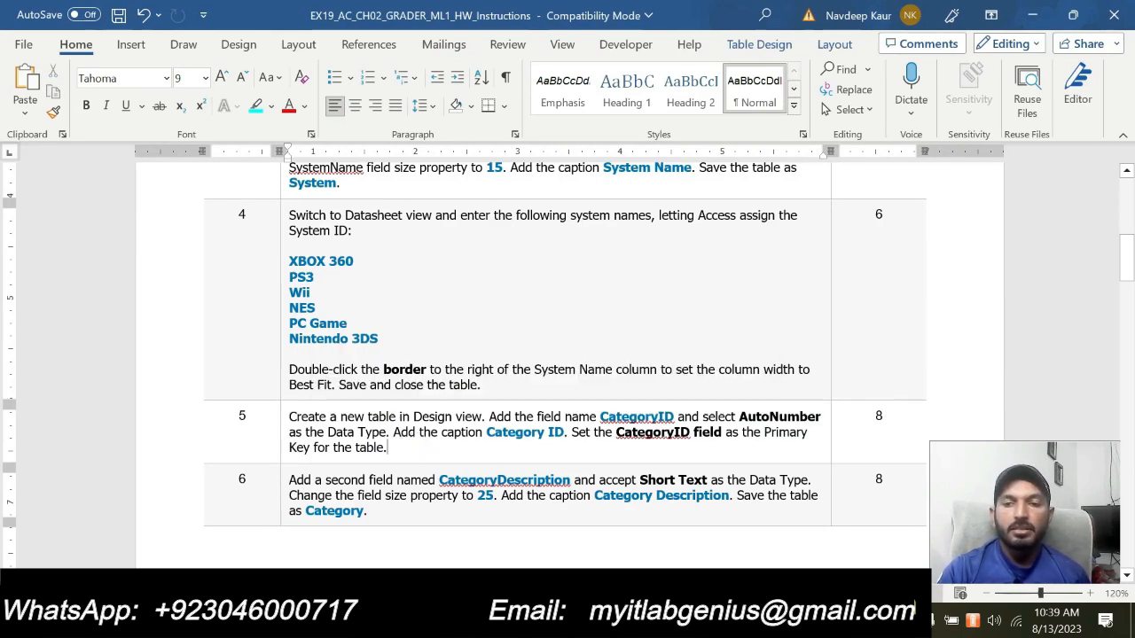
Highlight the whole step 6 text about the CategoryDescription field in turquoise.
triple_click(394, 513)
left_click(370, 455)
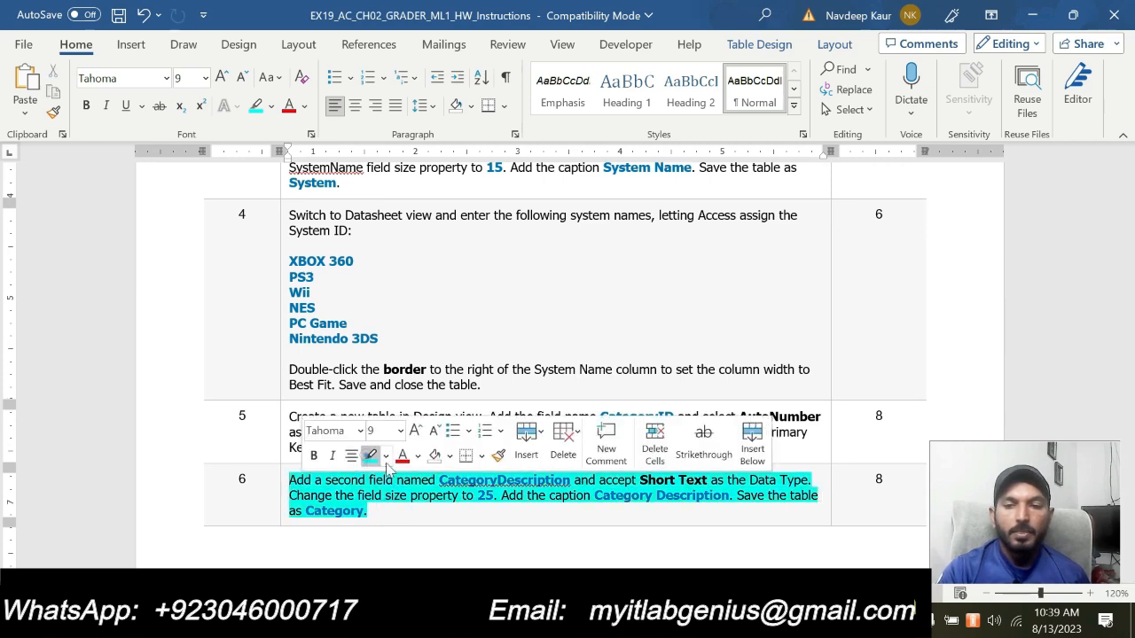
left_click(408, 514)
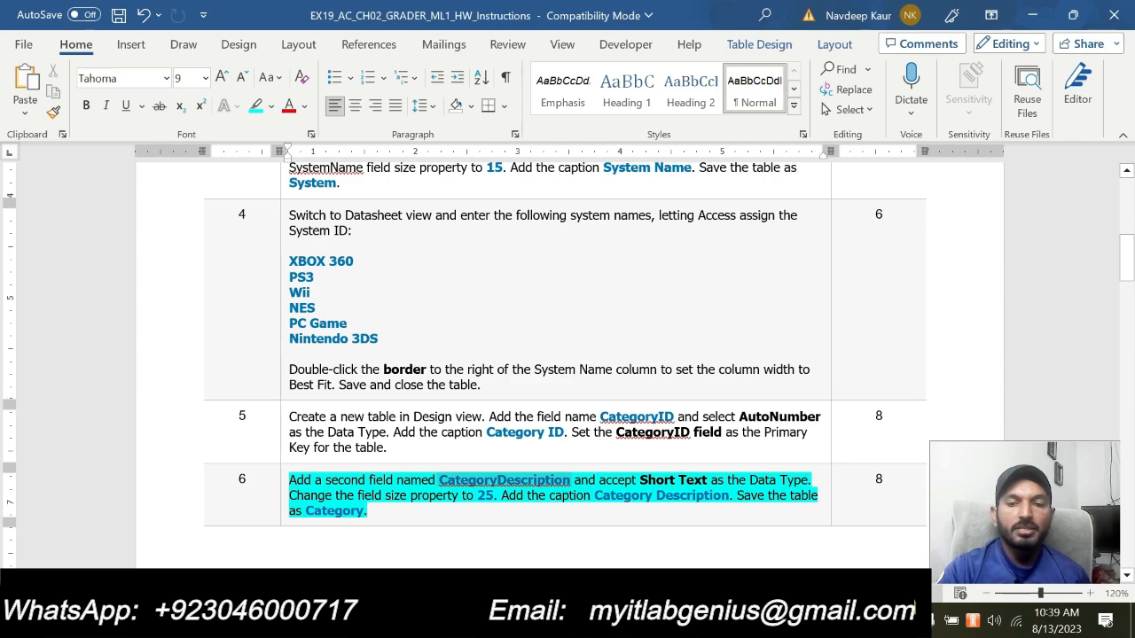
Switch to Access and add a second field named CategoryDescription, accepting Short Text as its data type.
key("alt+Tab")
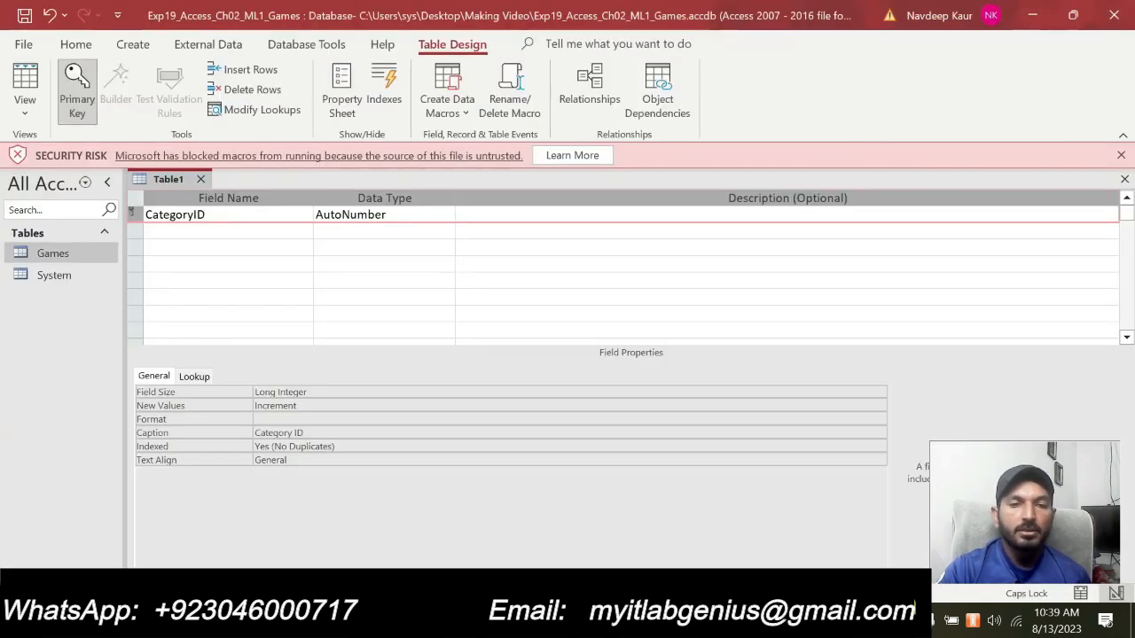
left_click(195, 232)
type("a")
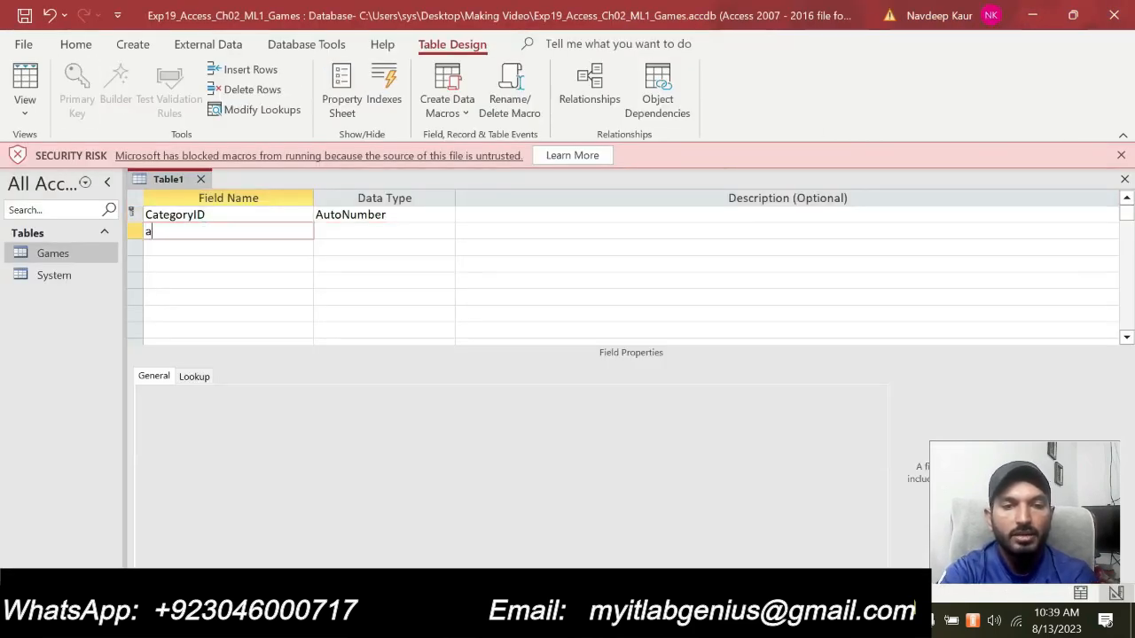
type("C")
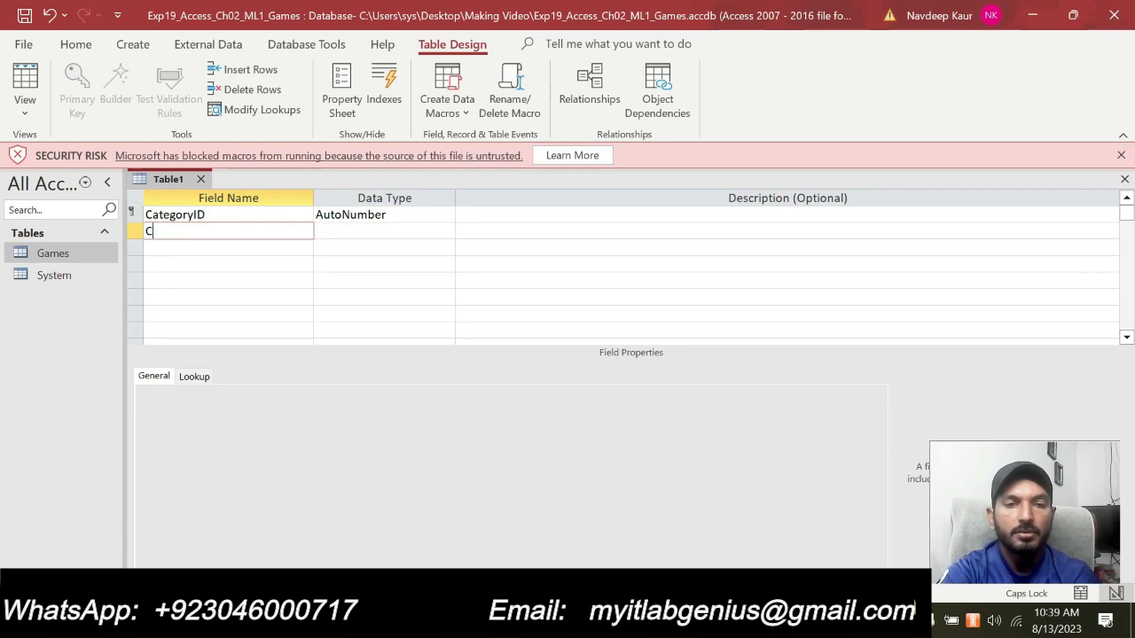
type("ategor")
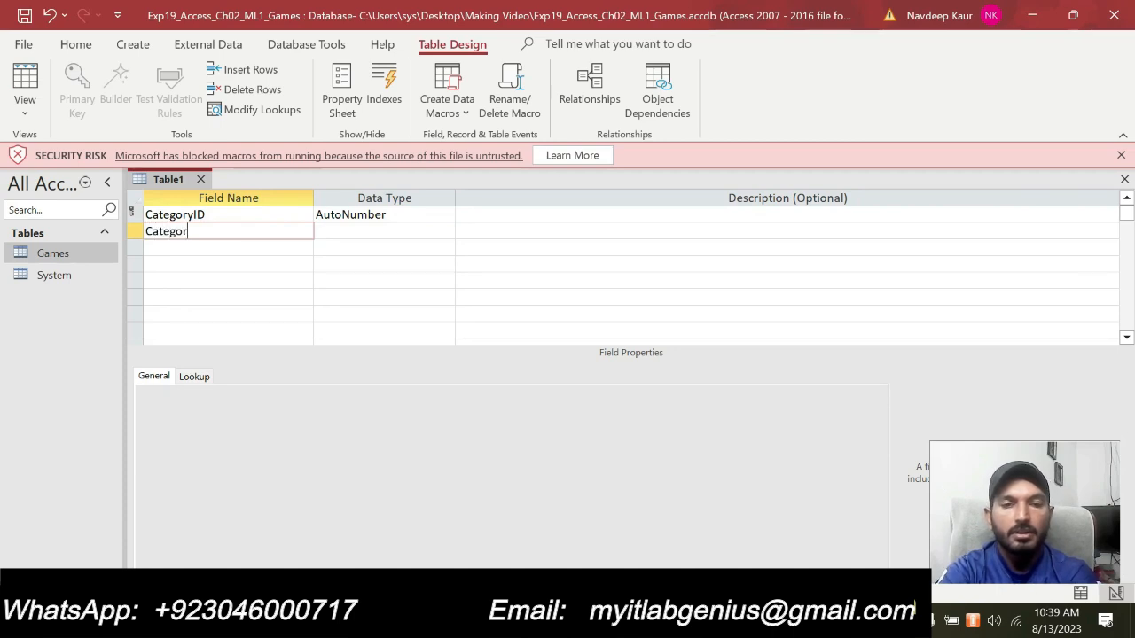
type("yDe")
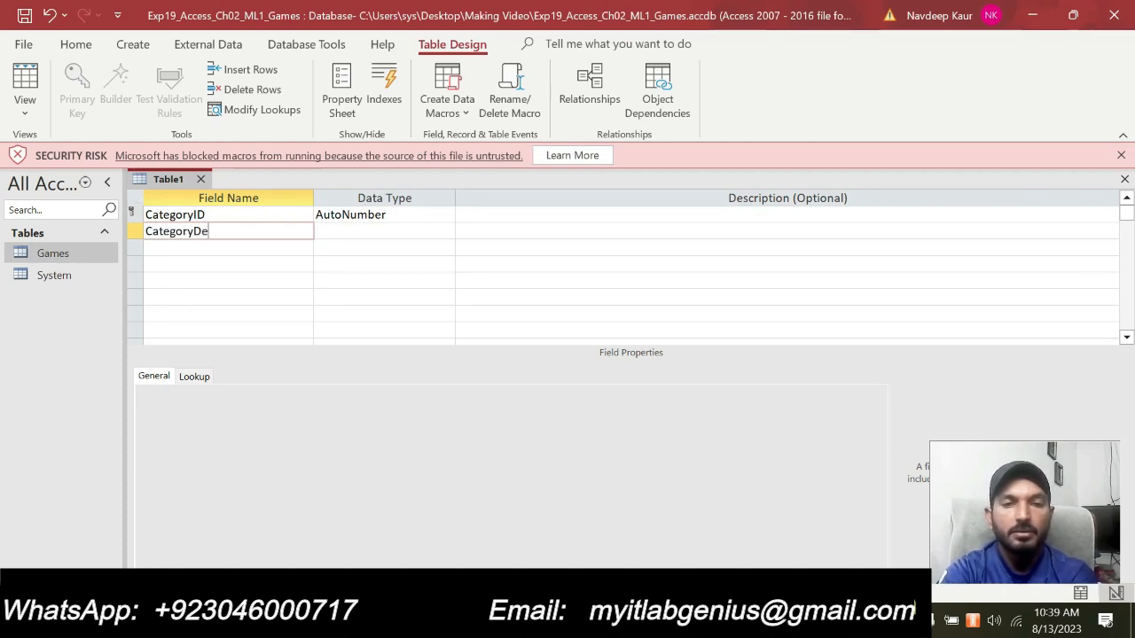
type("scr")
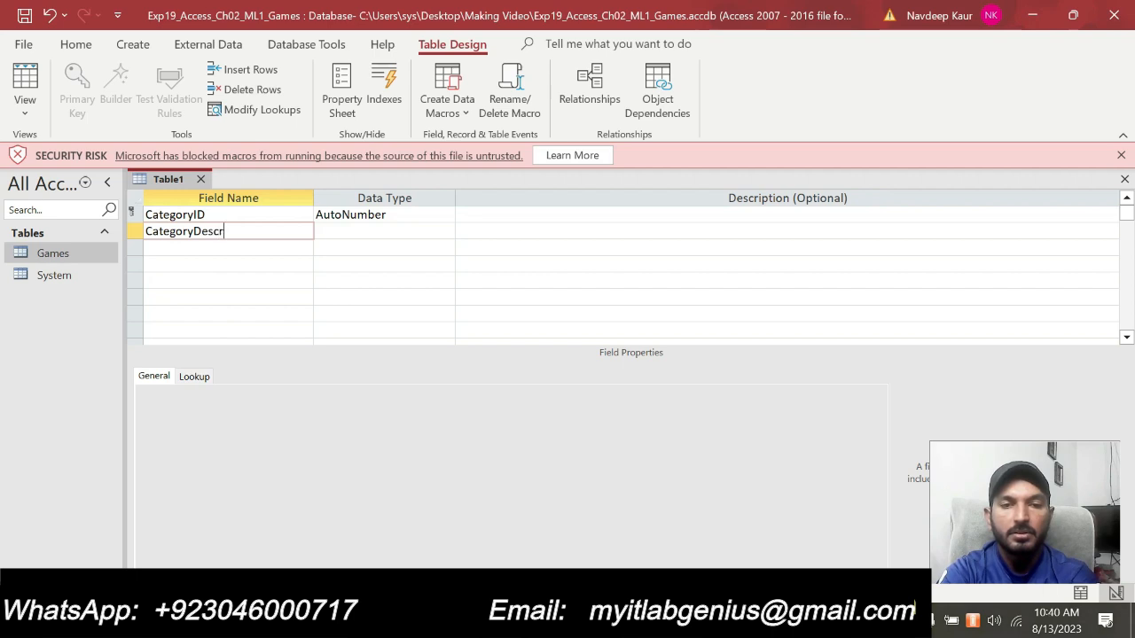
type("iption")
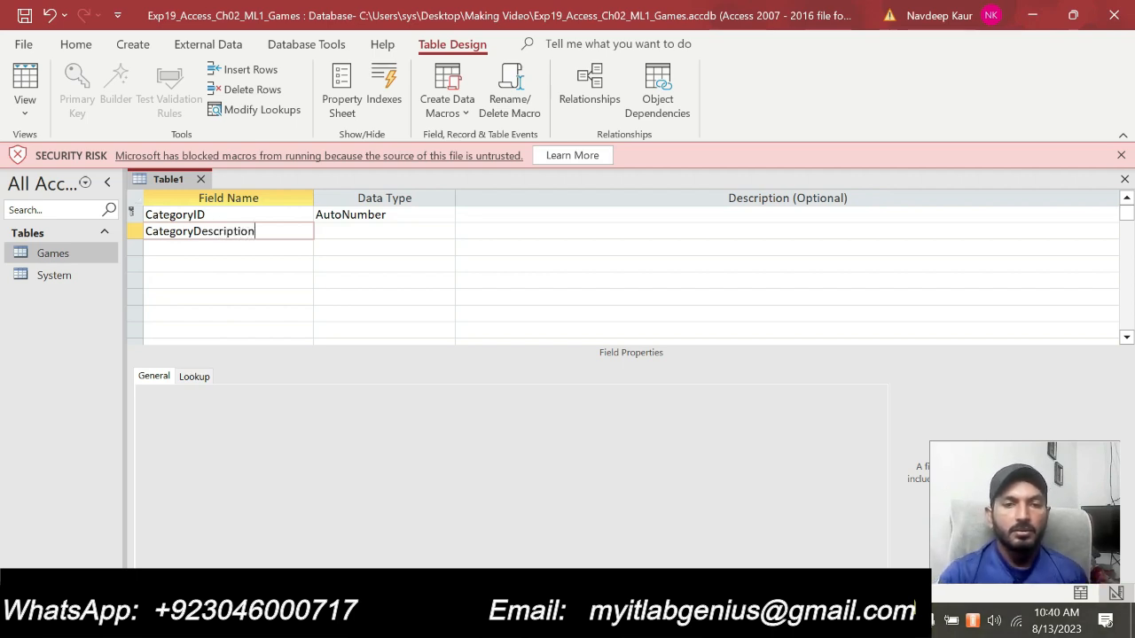
left_click(321, 213)
left_click(404, 229)
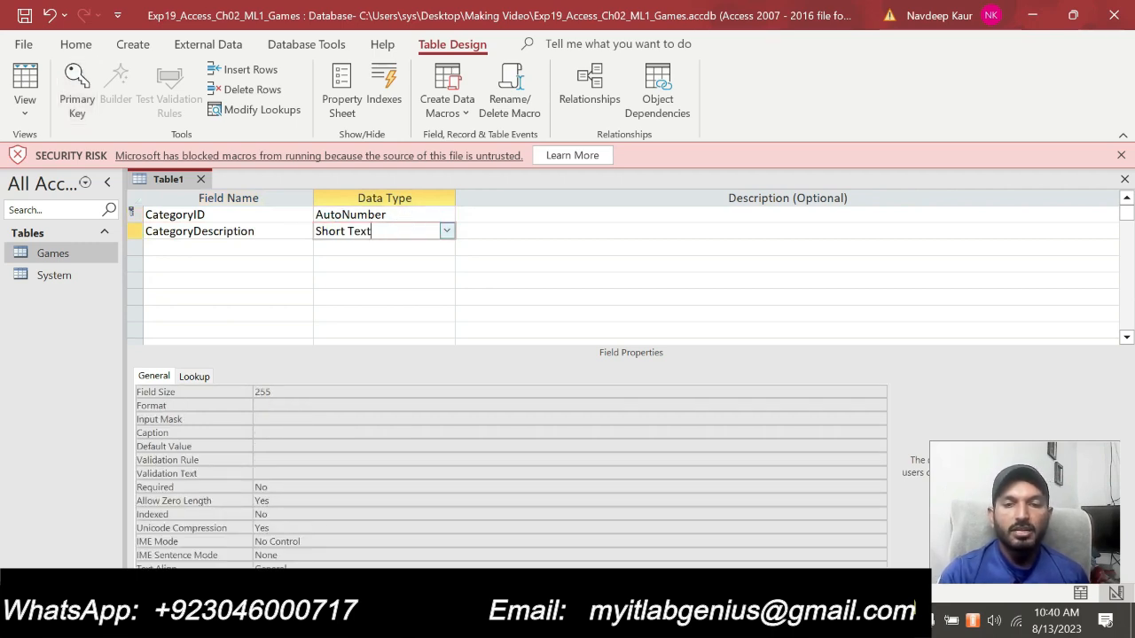
Recheck step 6 in the Word instructions, and set the CategoryDescription field size to 25 in Access.
key("alt+Tab")
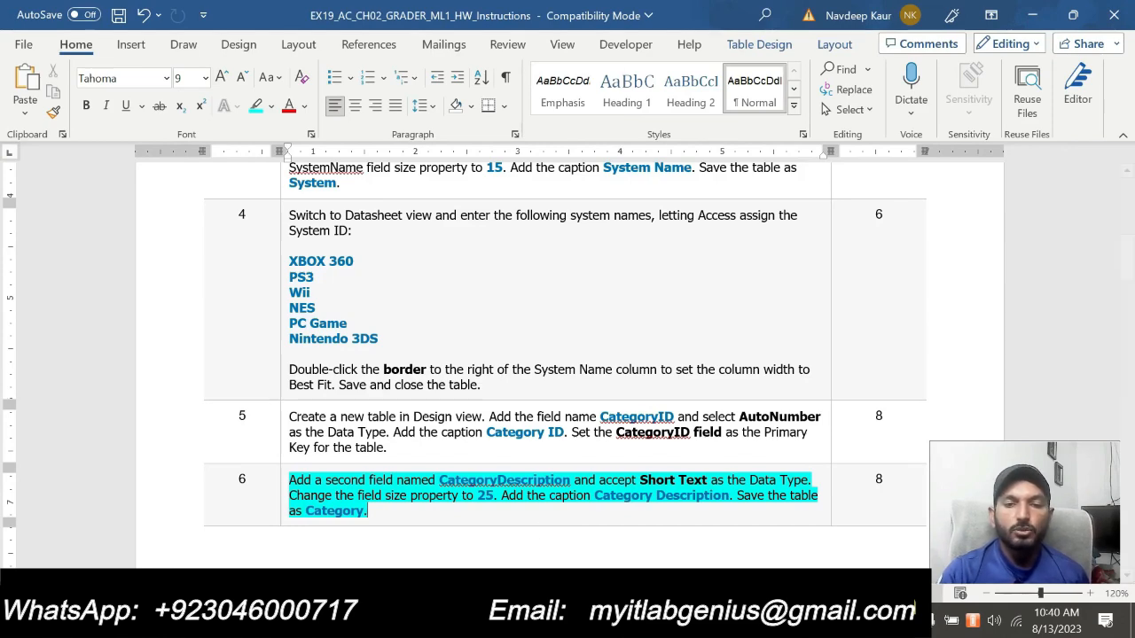
key("alt+Tab")
double_click(306, 391)
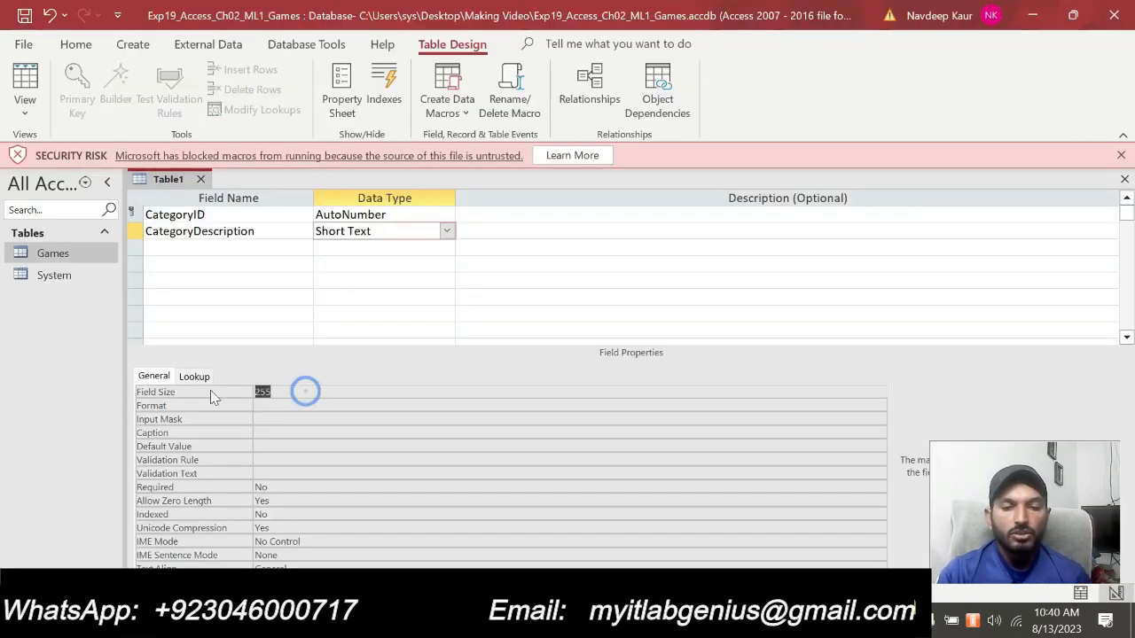
type("25")
key("Return")
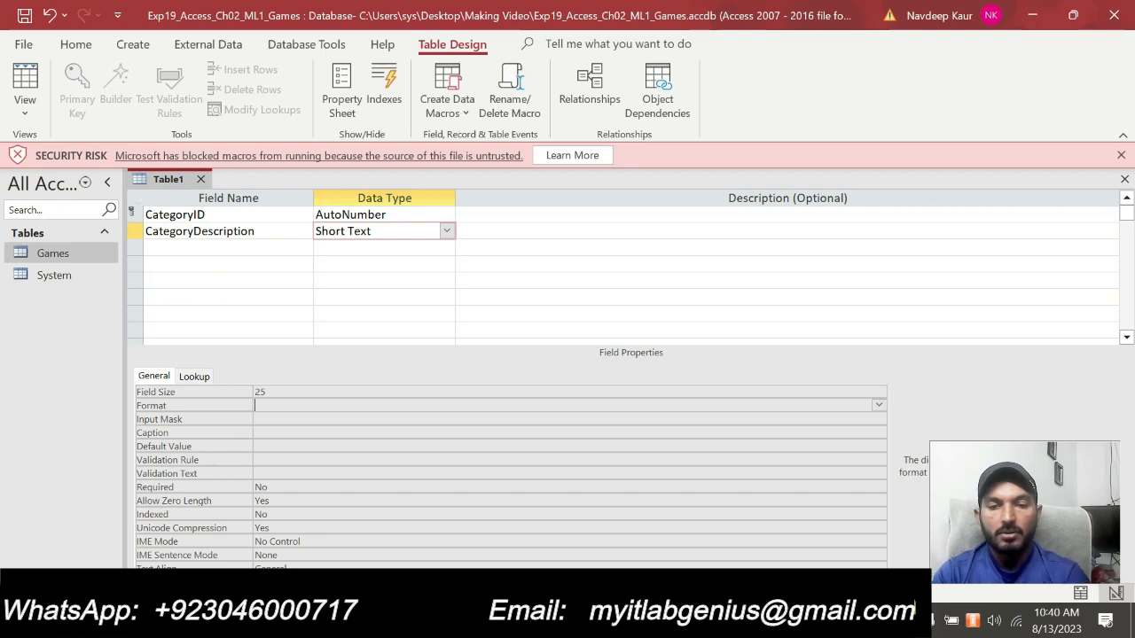
Recheck step 6 in the Word instructions, and set the CategoryDescription field's caption to Category Description in Access.
key("alt+Tab")
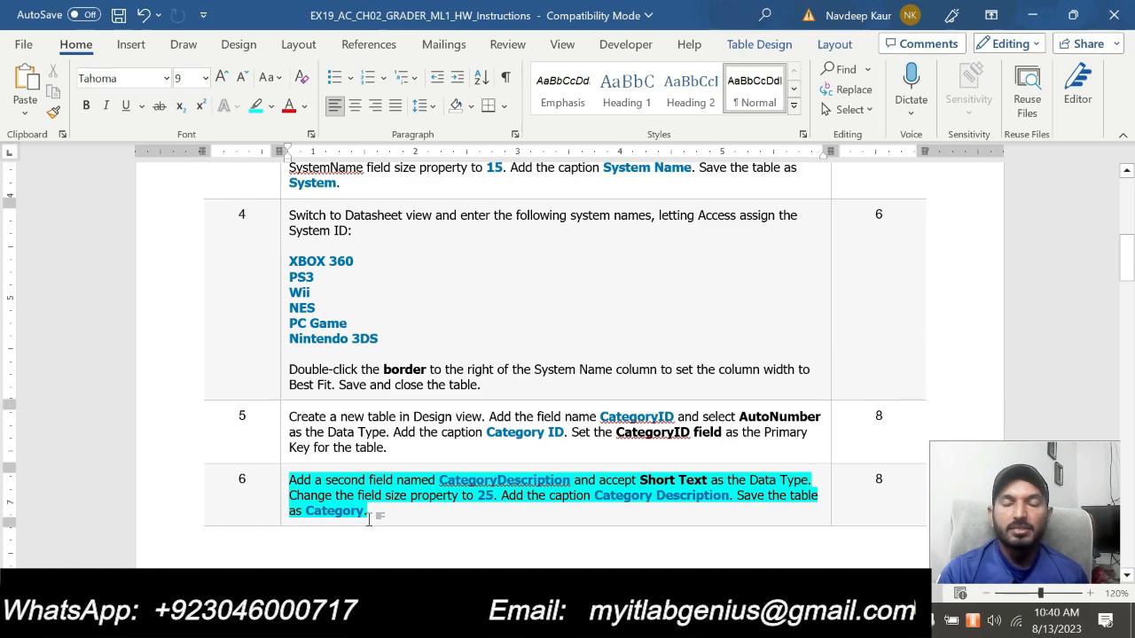
key("alt+Tab")
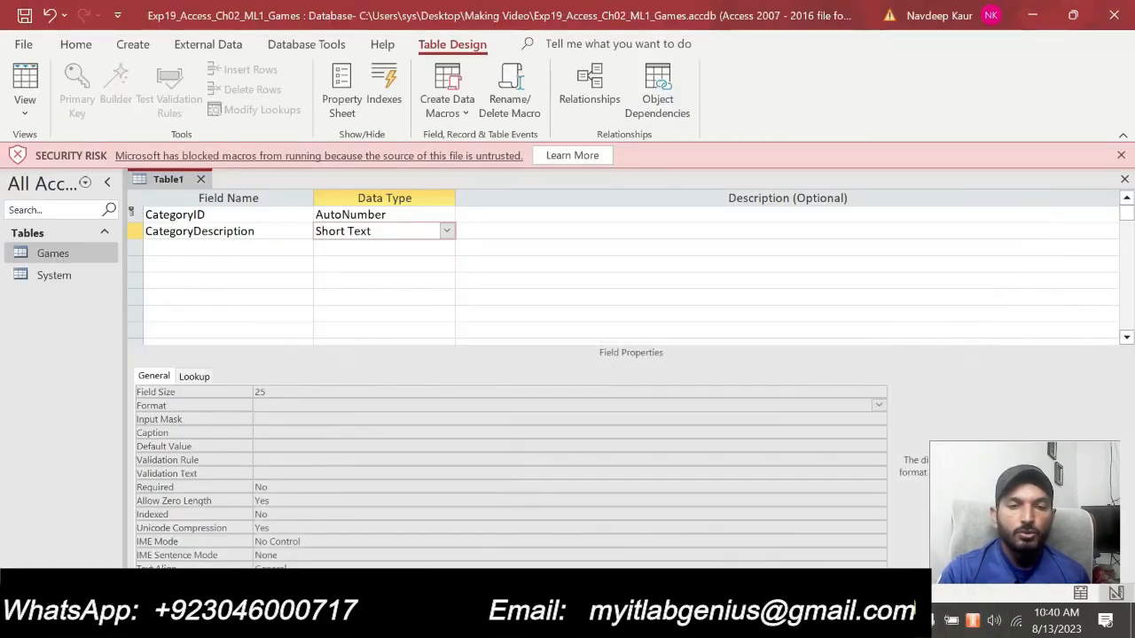
left_click(280, 432)
key("Caps_Lock")
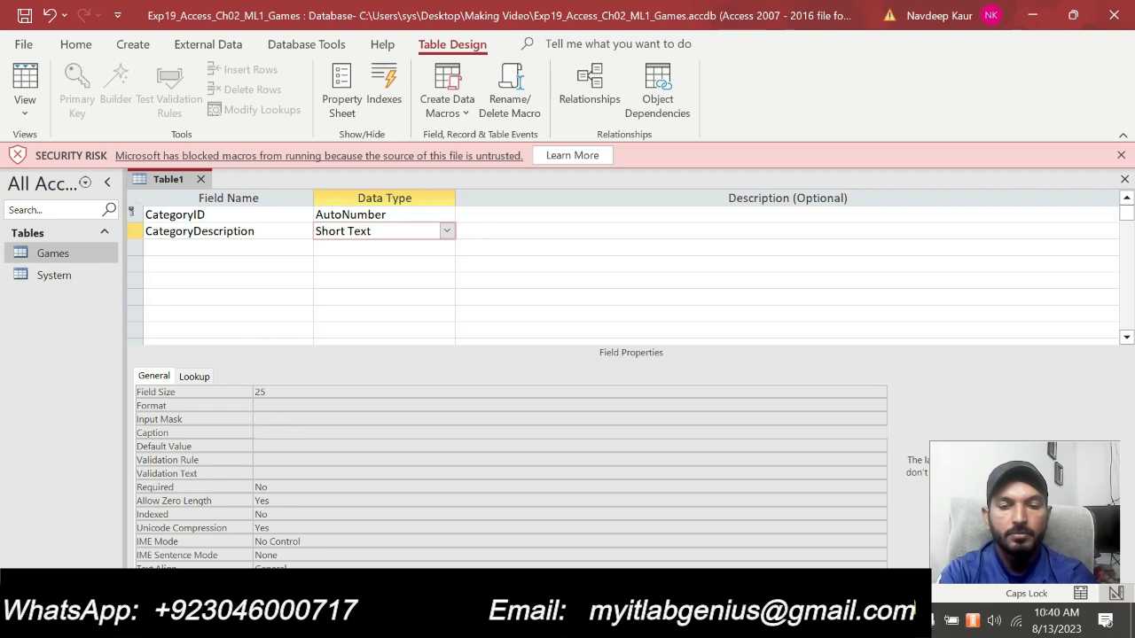
type("Ca")
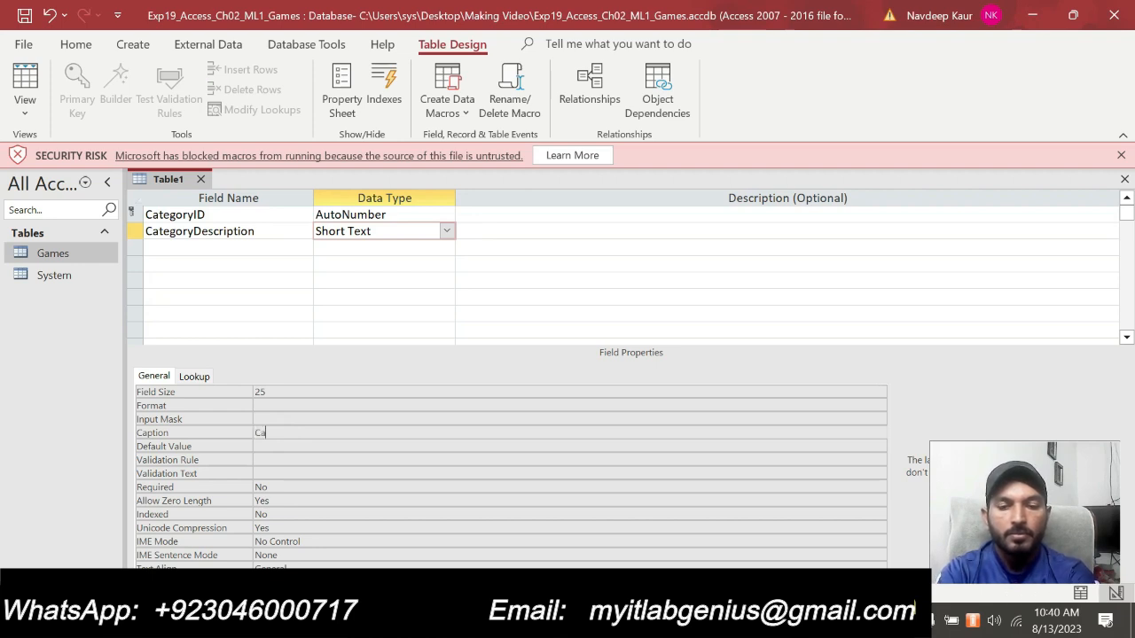
type("tegory")
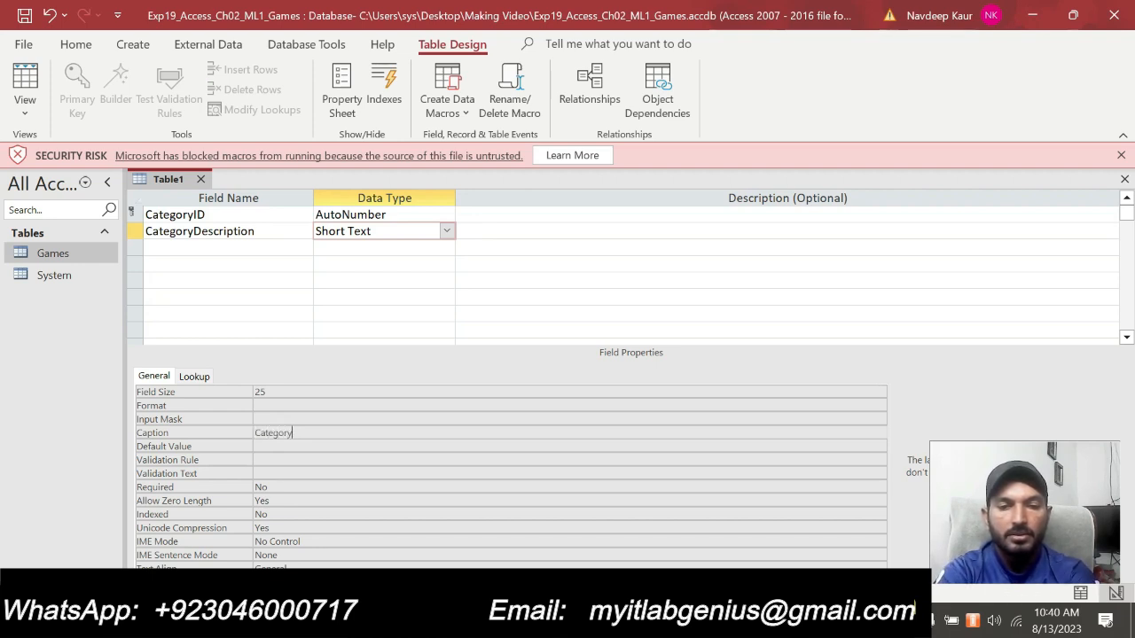
type(" De")
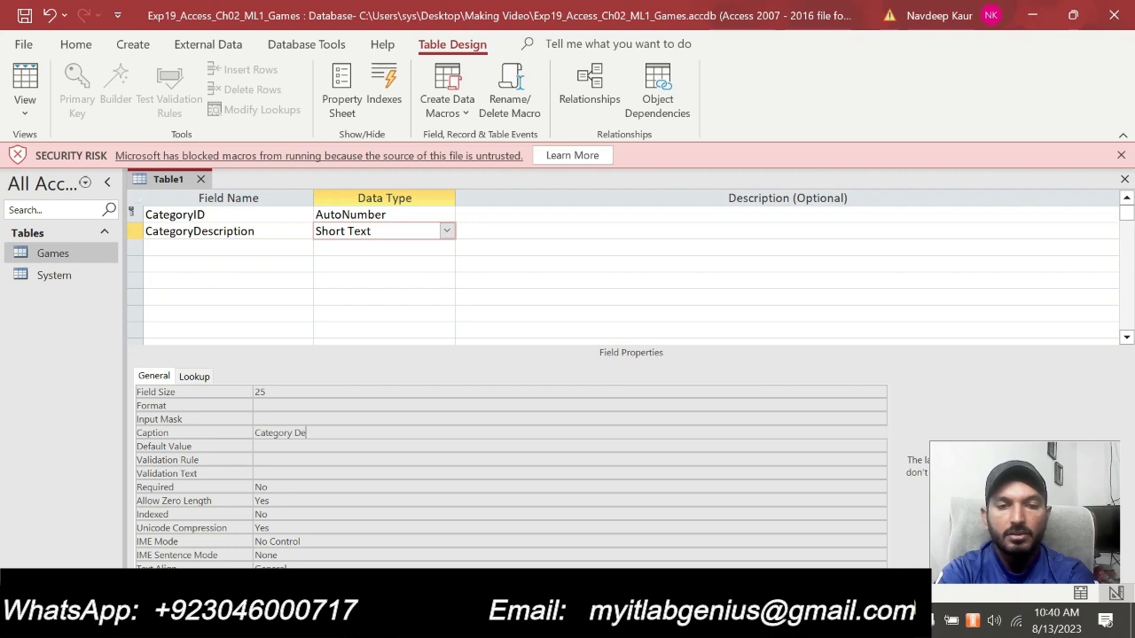
type("scr")
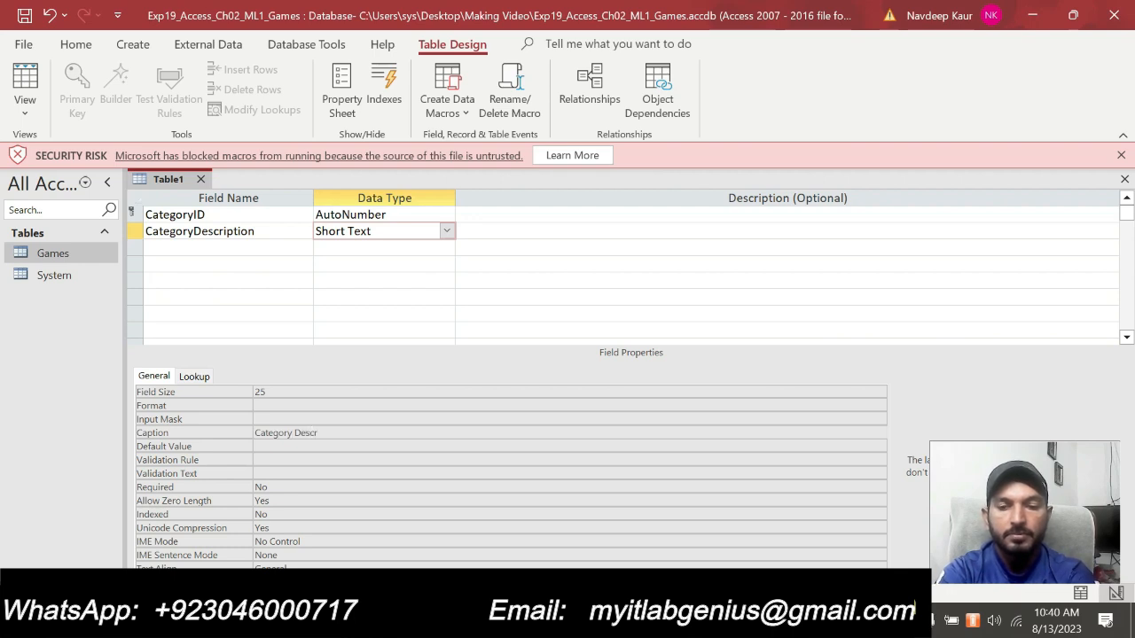
type("iptio")
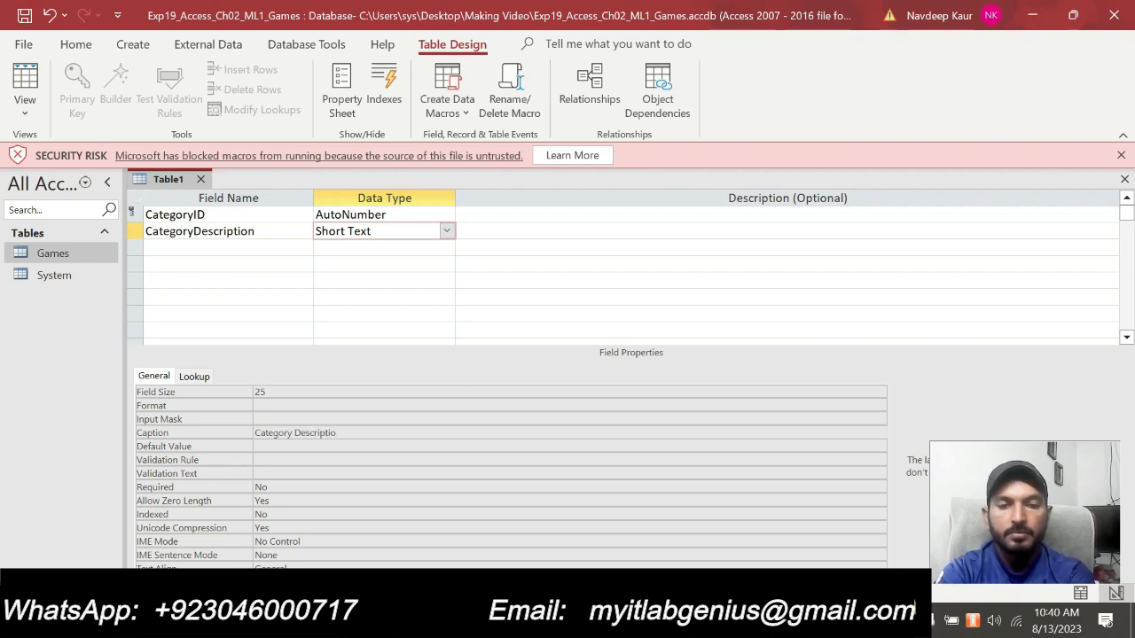
type("n")
key("Return")
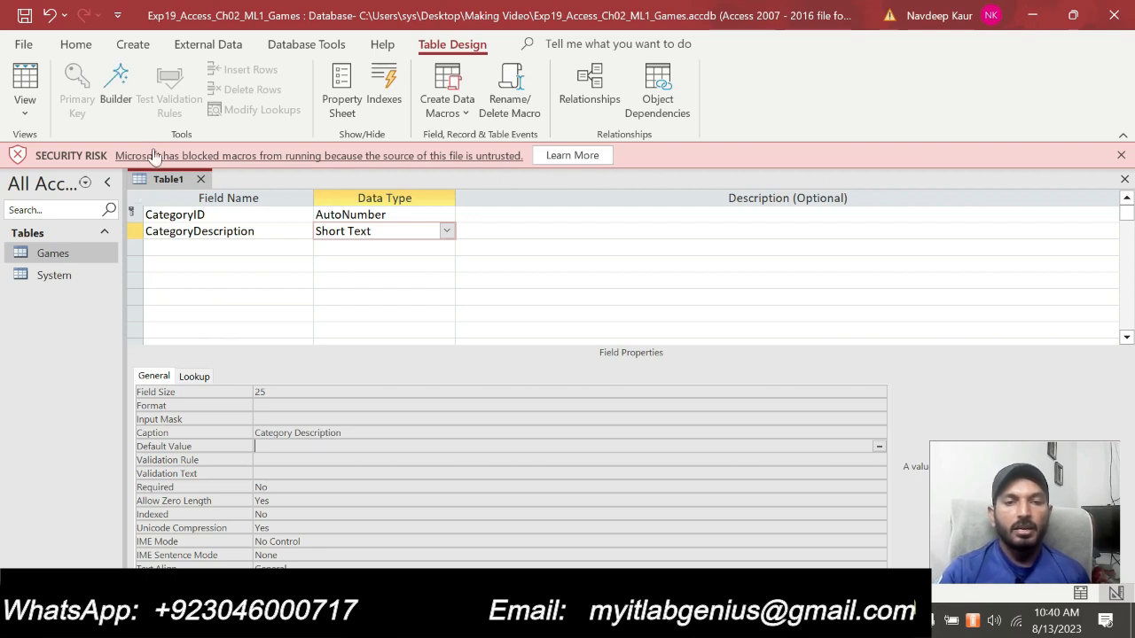
Save the new table under the name Category.
right_click(164, 180)
left_click(199, 185)
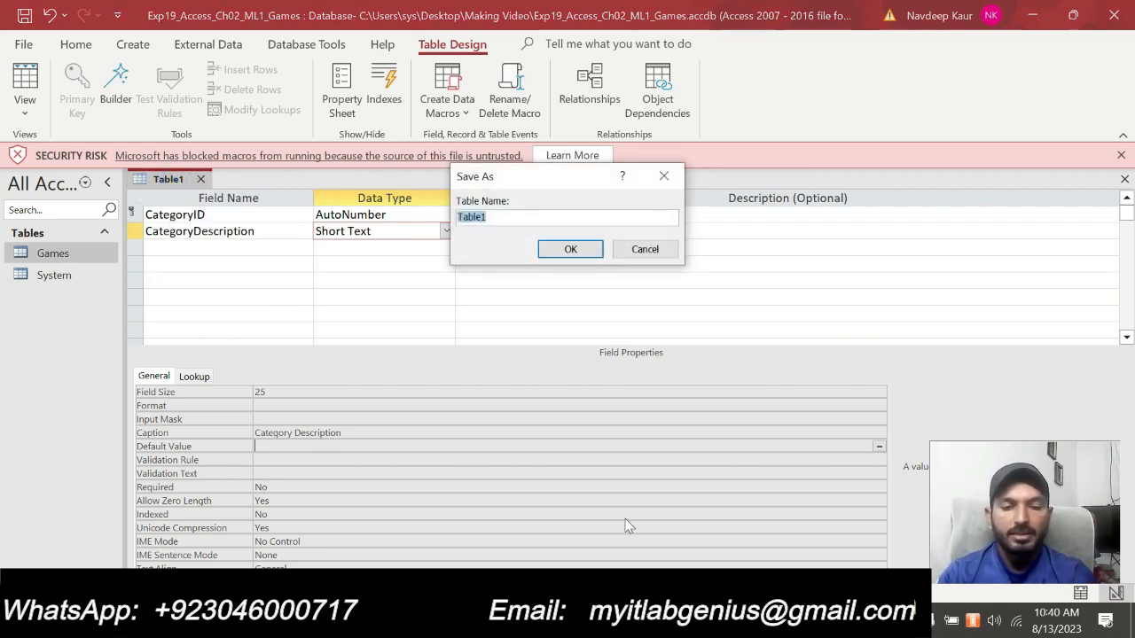
key("Caps_Lock")
type("Category")
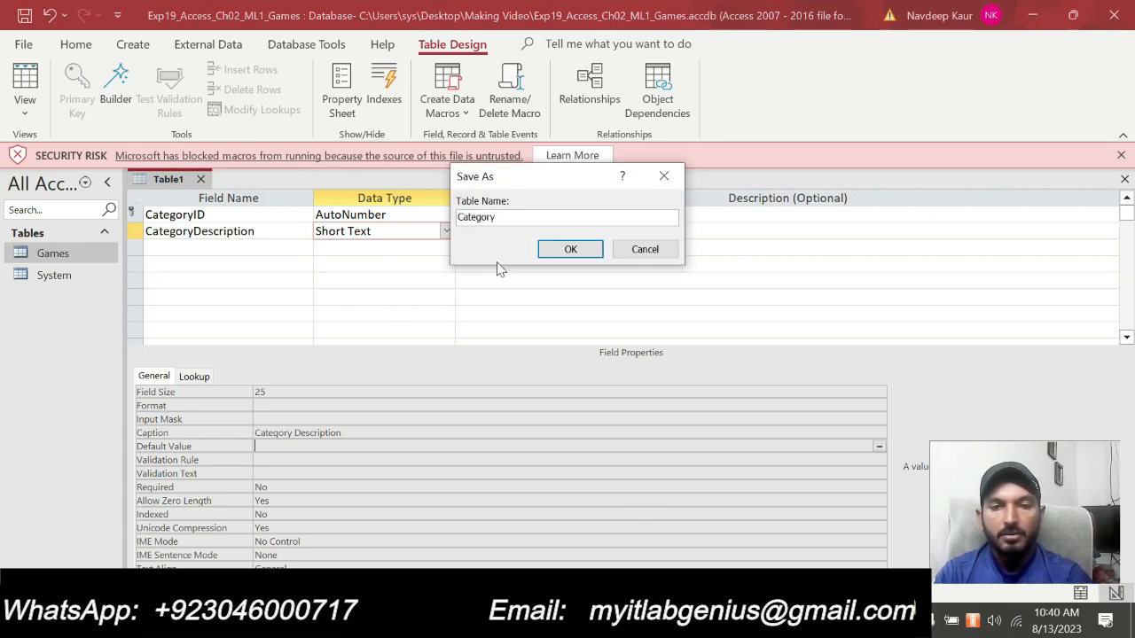
left_click(568, 248)
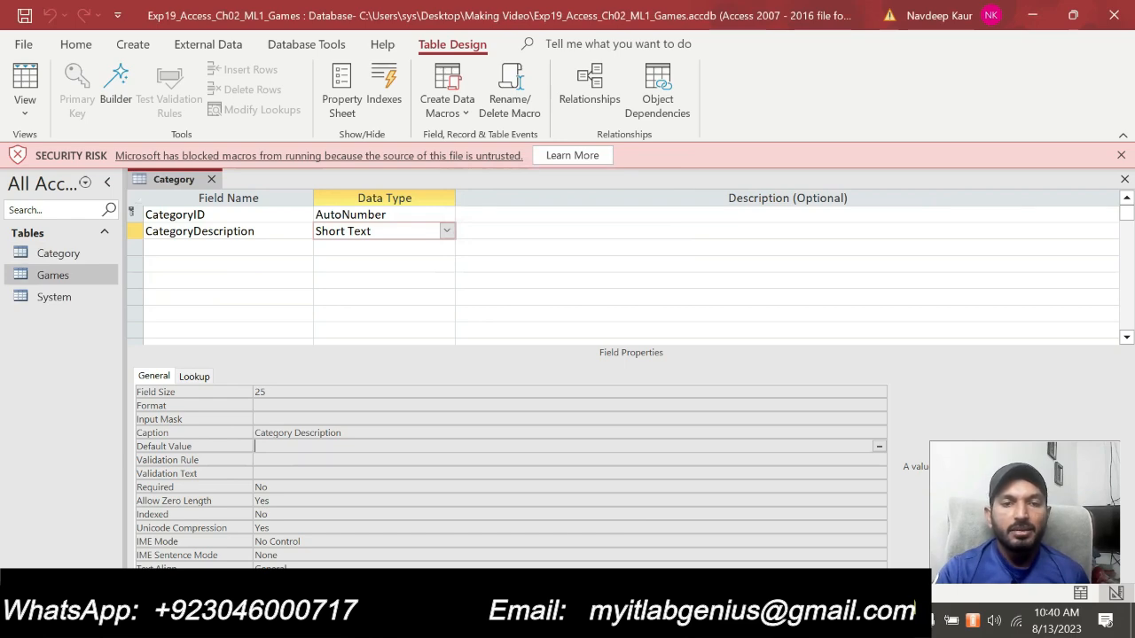
Switch to the Word instructions and remove the highlighting from the completed step 6 text.
key("alt+Tab")
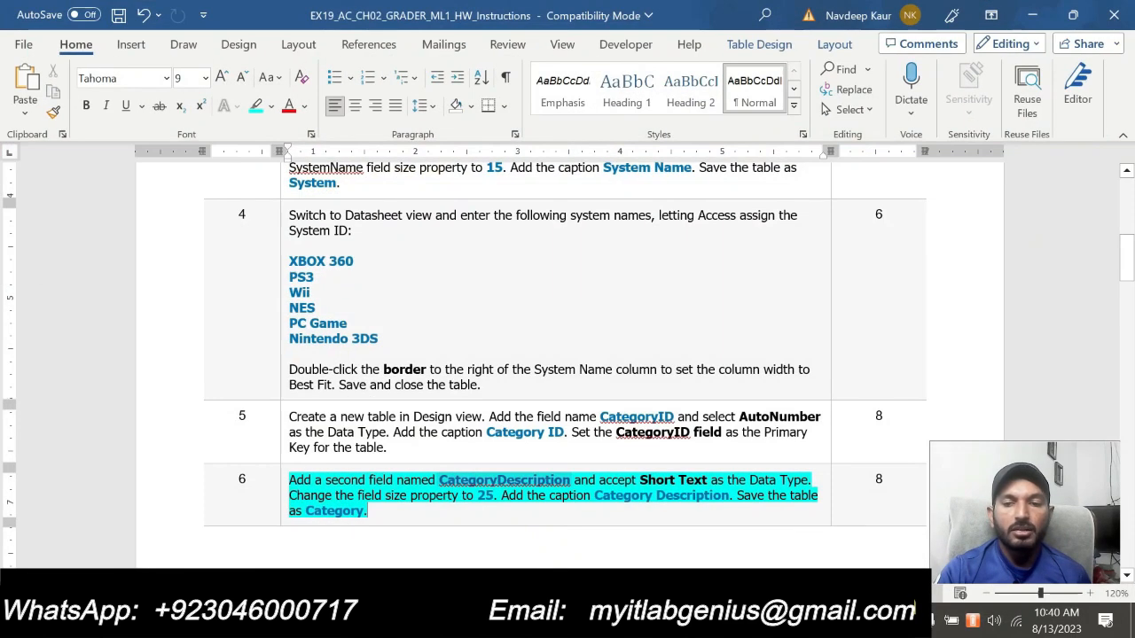
left_click_drag(369, 512, 289, 479)
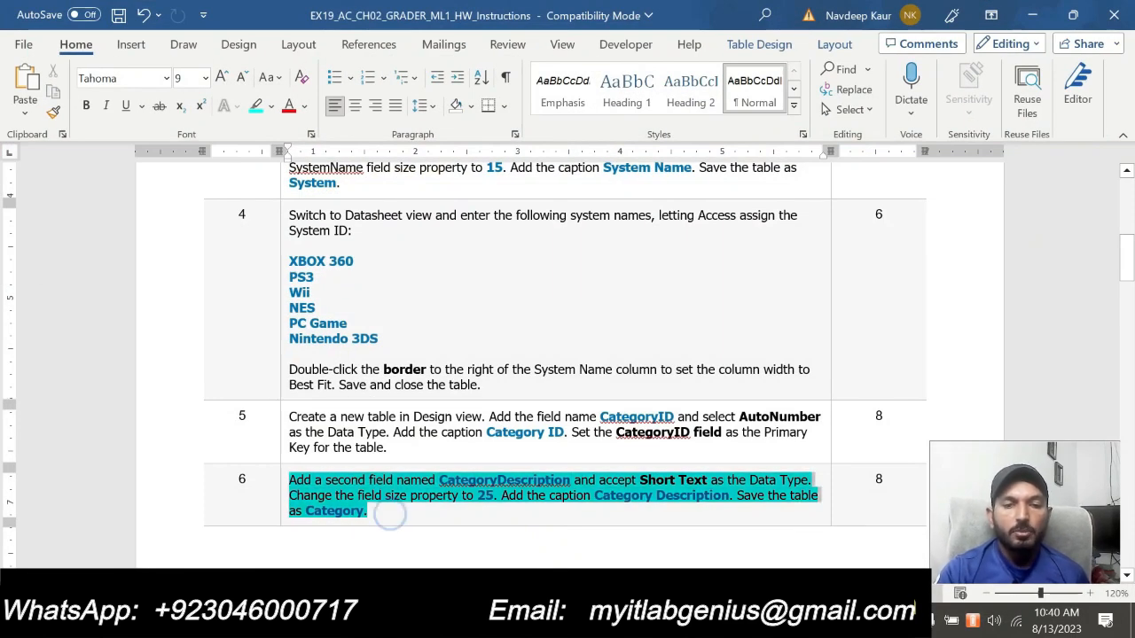
left_click(368, 452)
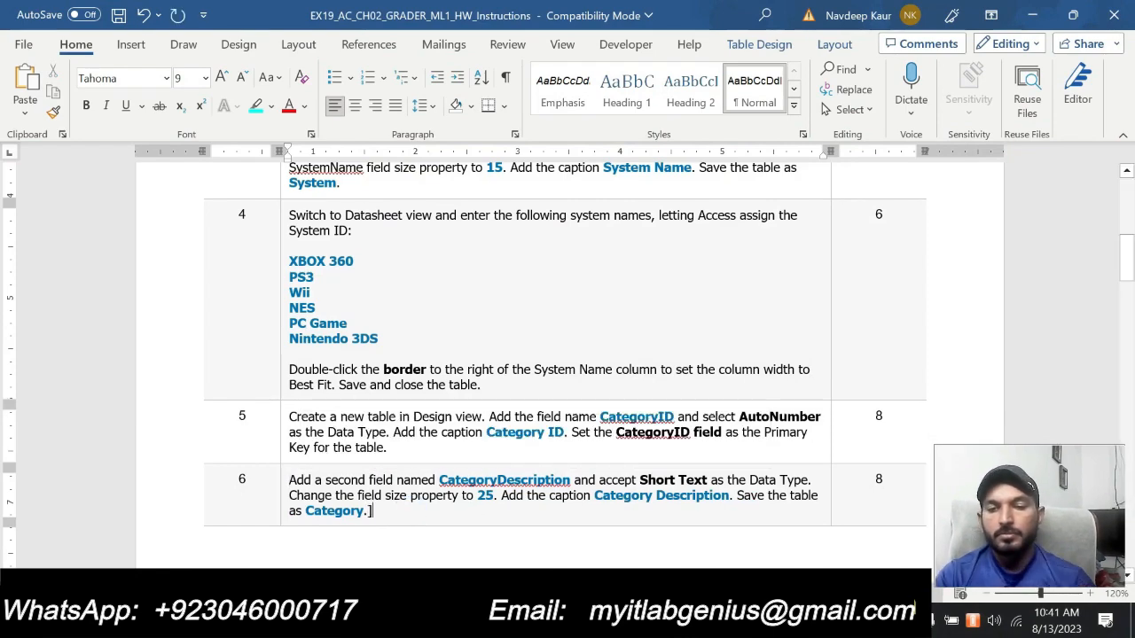
Highlight the opening sentence of step 7 about entering the Category Description values in turquoise.
scroll(419, 455, "down", 10)
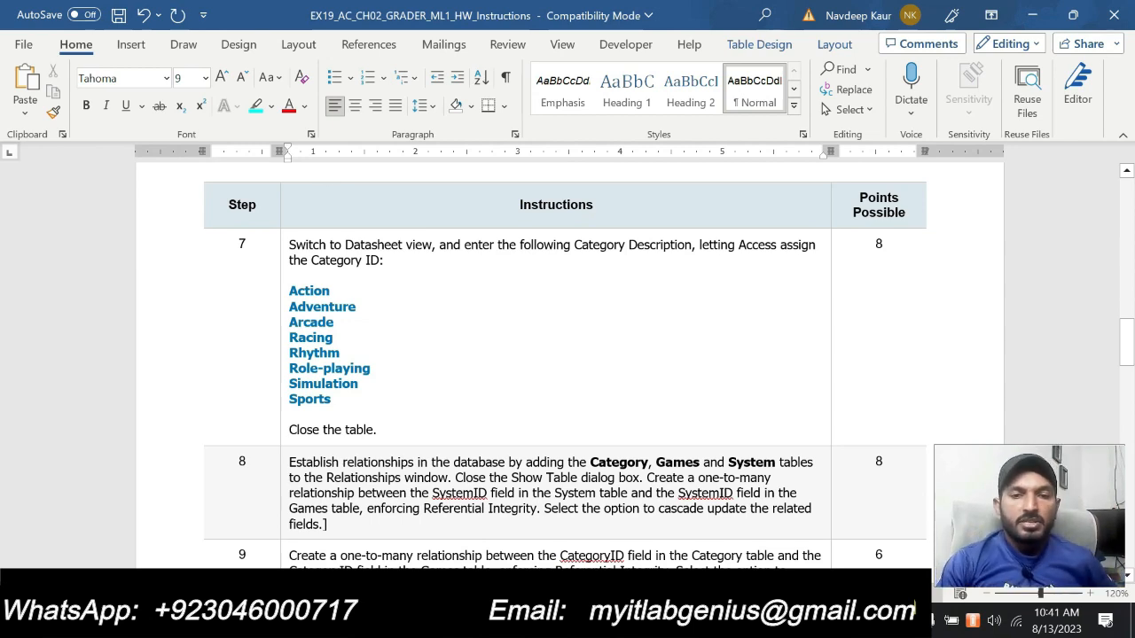
triple_click(387, 257)
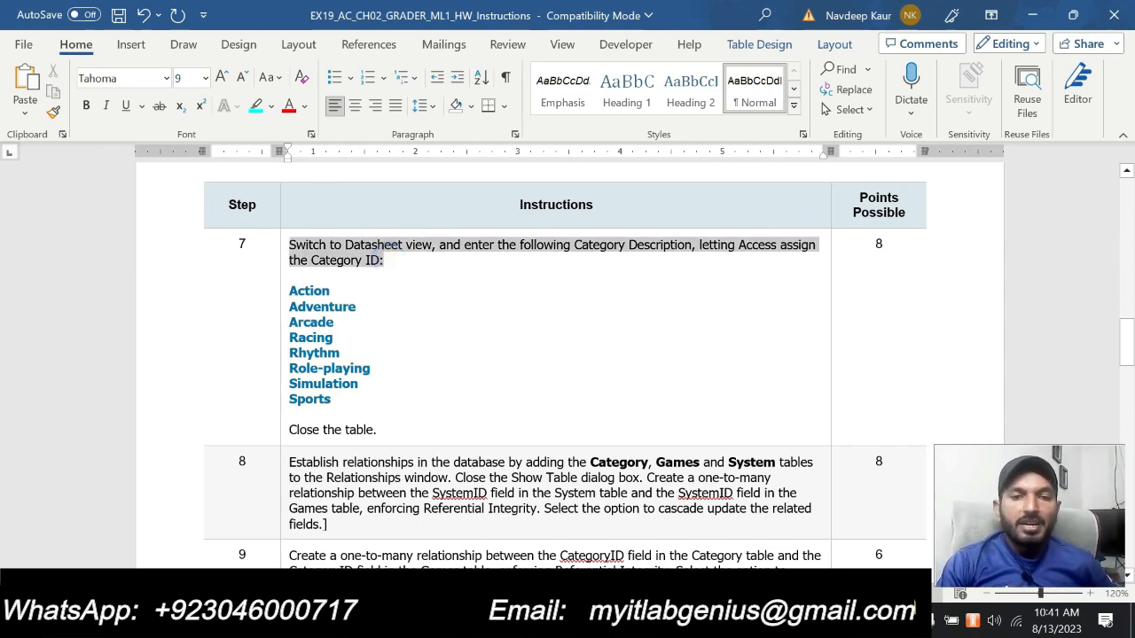
left_click(380, 218)
left_click(431, 304)
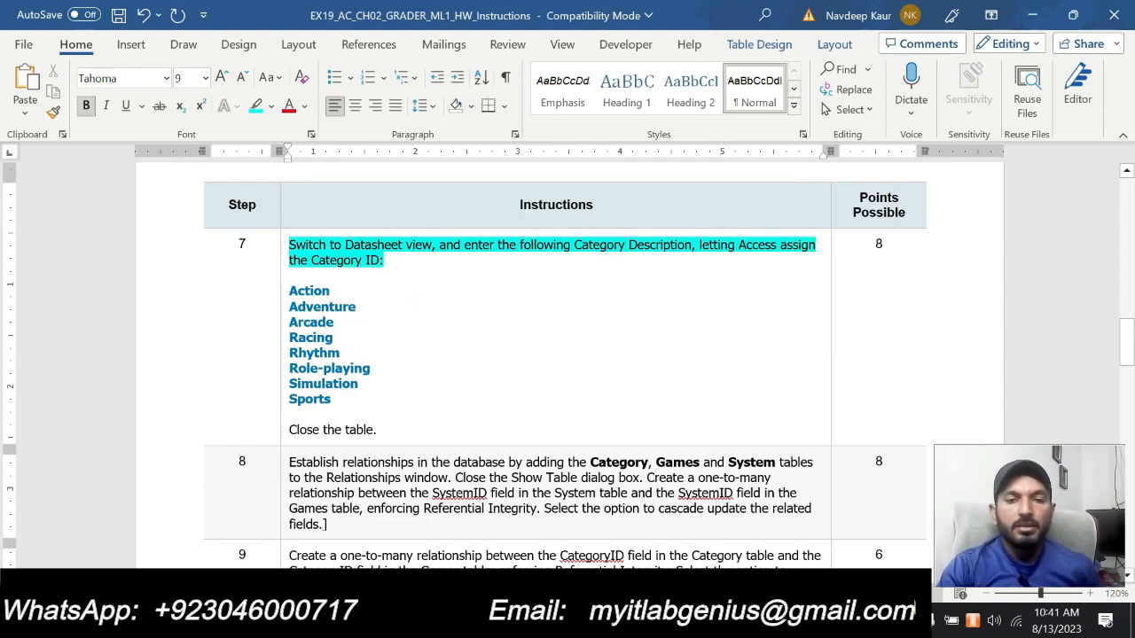
Switch to Access and display the Category table in Datasheet view.
key("alt+Tab")
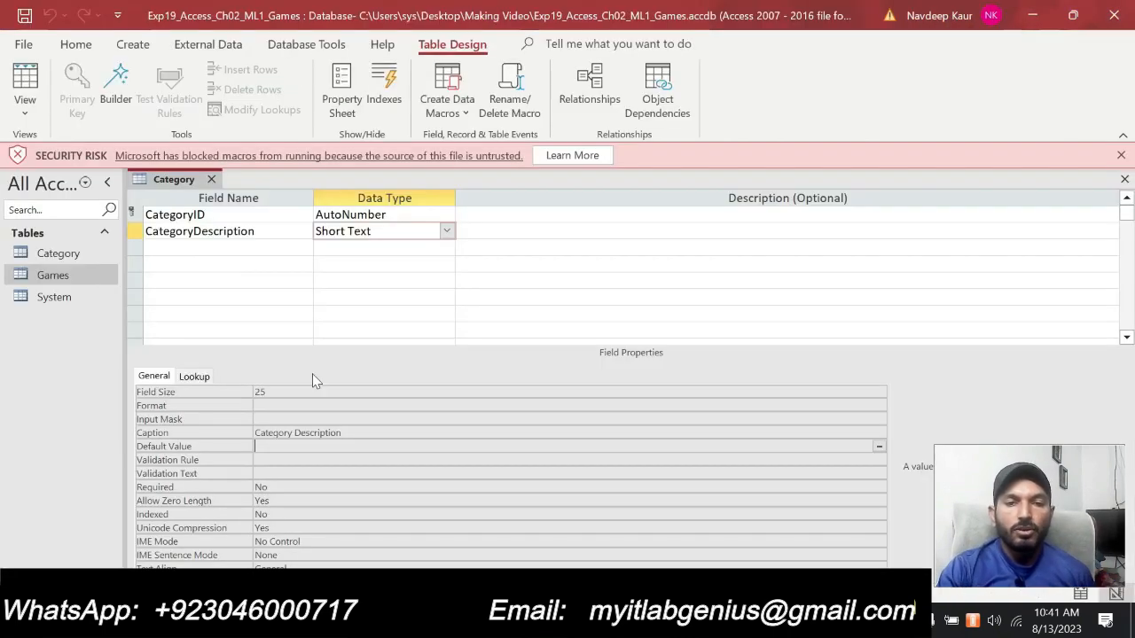
right_click(174, 180)
left_click(220, 298)
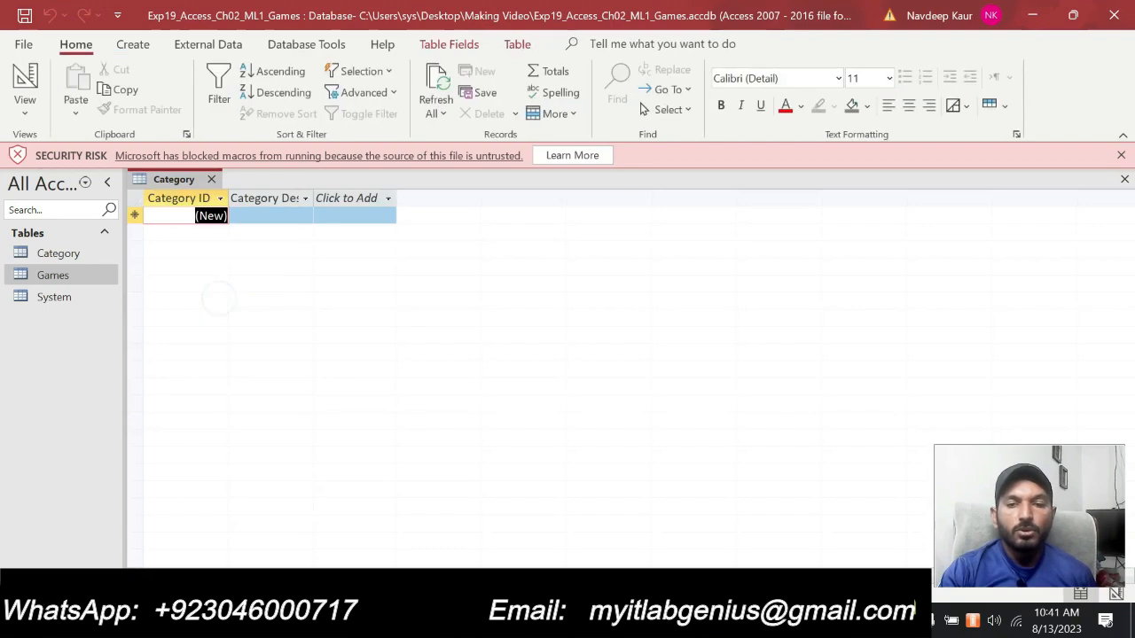
Copy Action from the step 7 list in Word into the first record's Category Description in Access, and dismiss the battery notification.
key("alt+Tab")
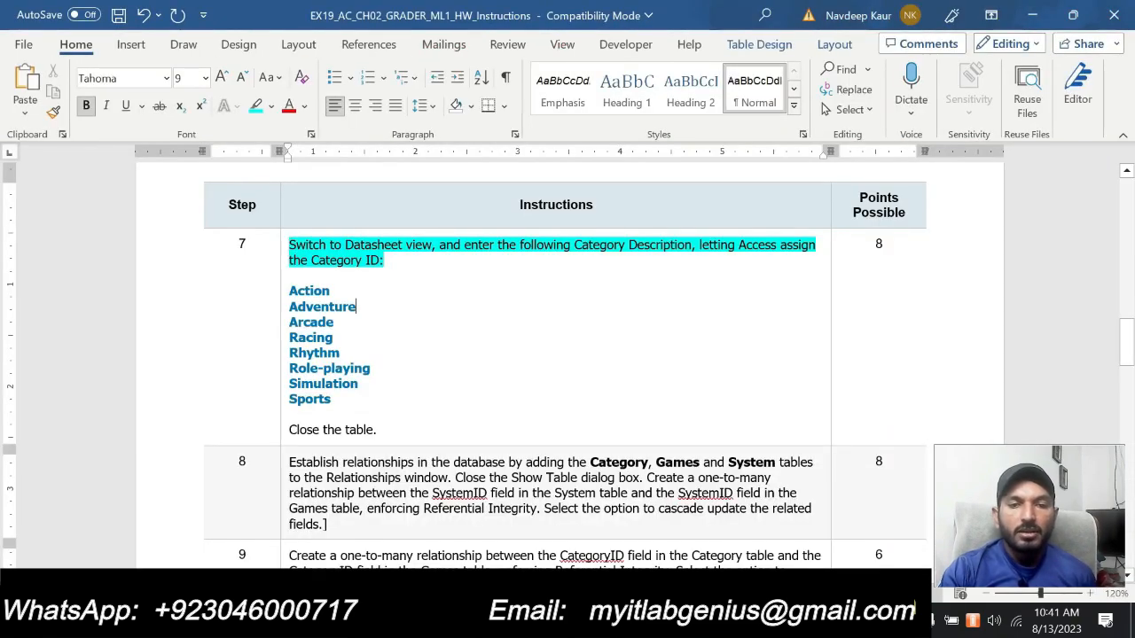
left_click_drag(289, 291, 329, 292)
key("ctrl+c")
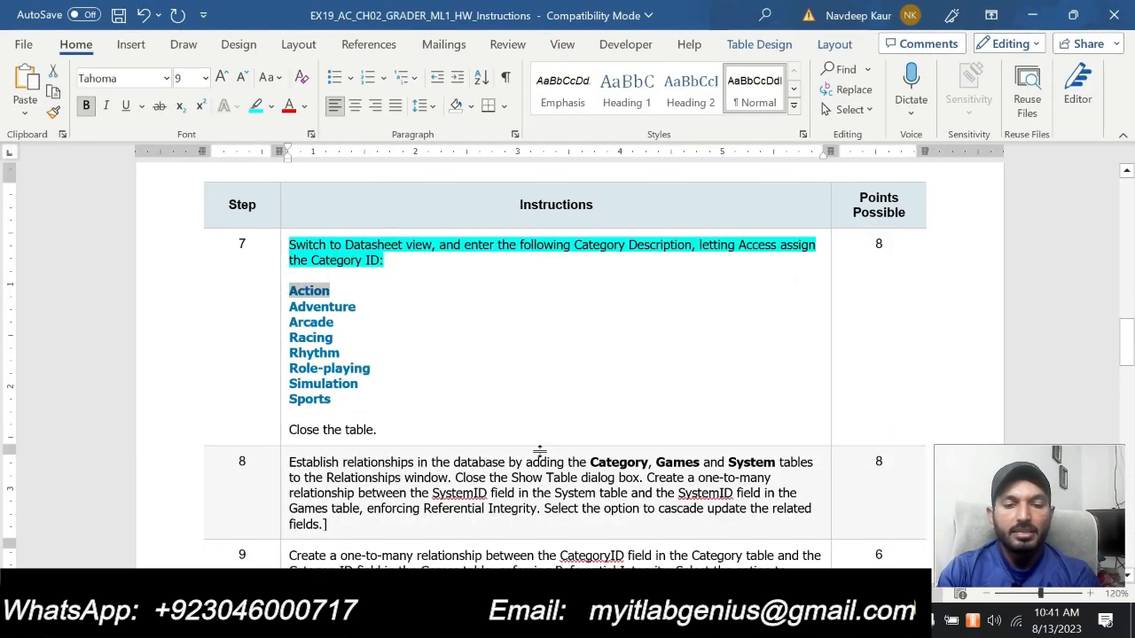
key("alt+Tab")
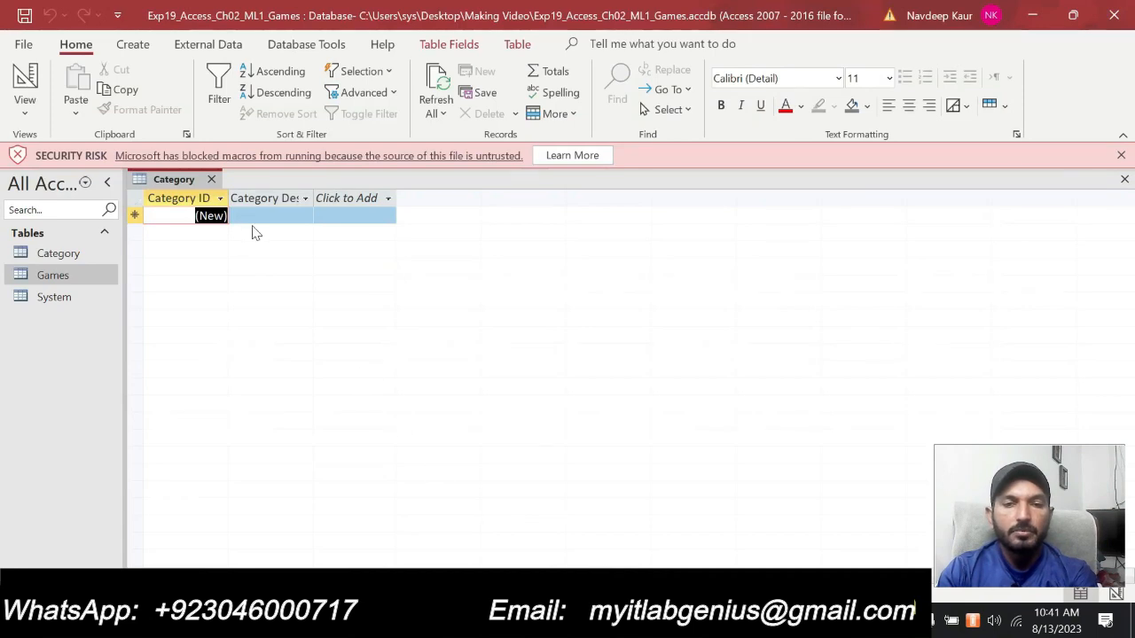
left_click(258, 214)
key("ctrl+v")
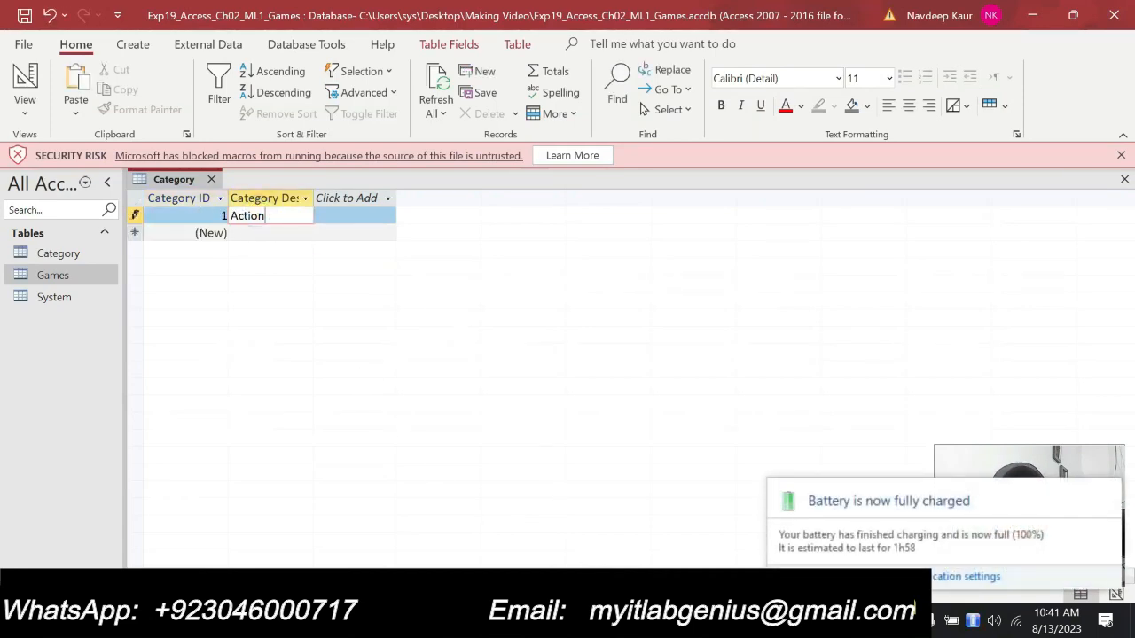
left_click(1109, 500)
Take Adventure from the step 7 list in Word and enter it as the second record's Category Description in Access.
key("alt+Tab")
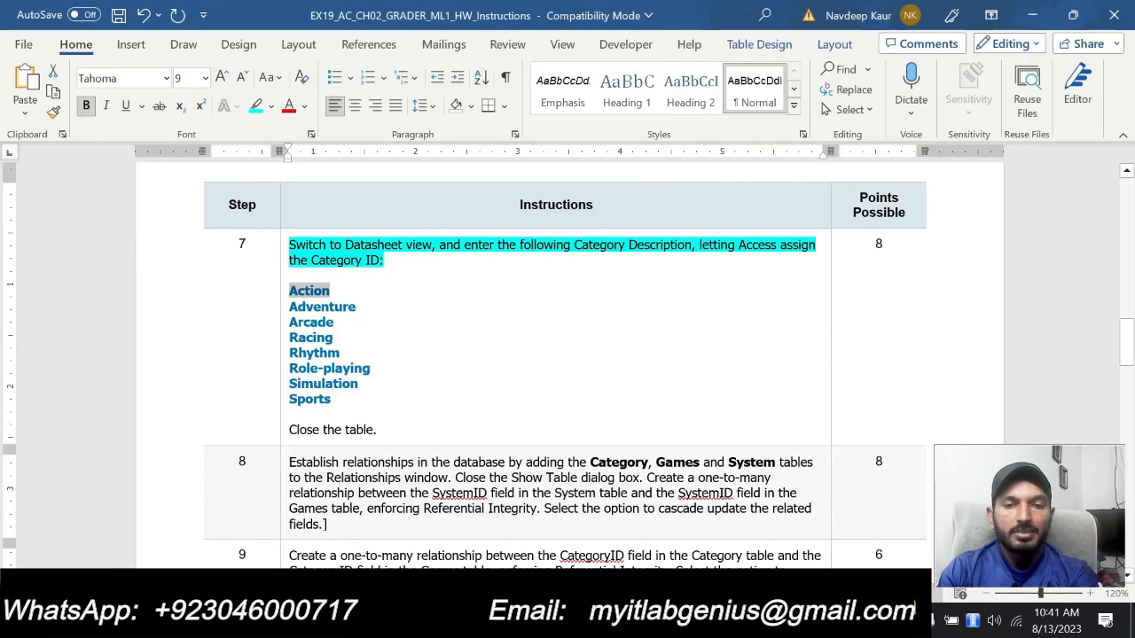
left_click_drag(291, 307, 356, 307)
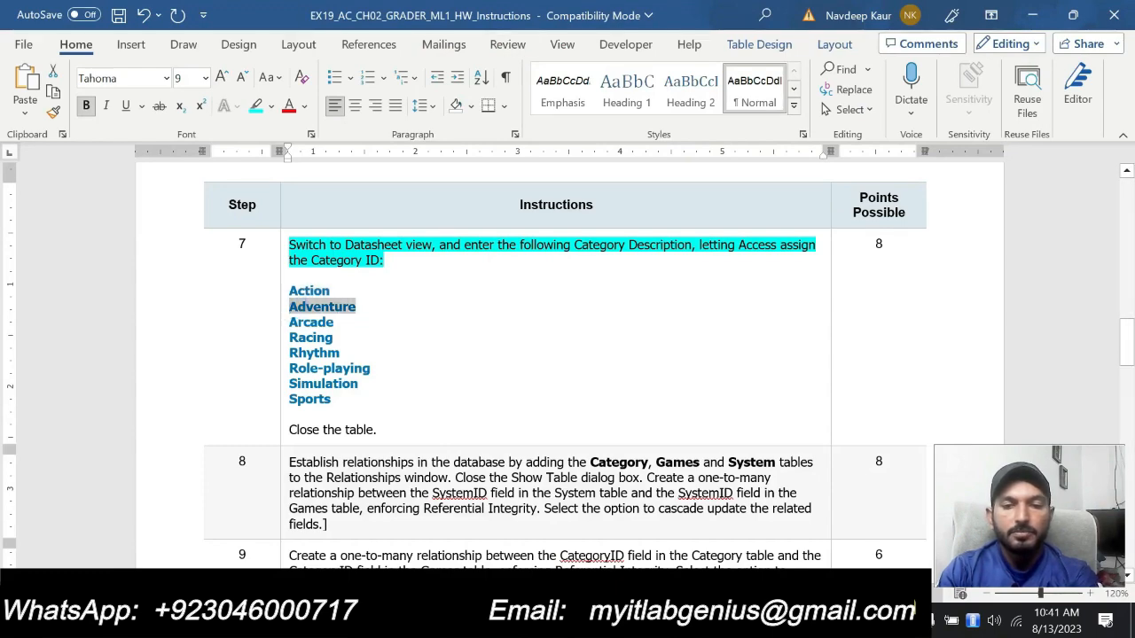
key("alt+Tab")
left_click(261, 232)
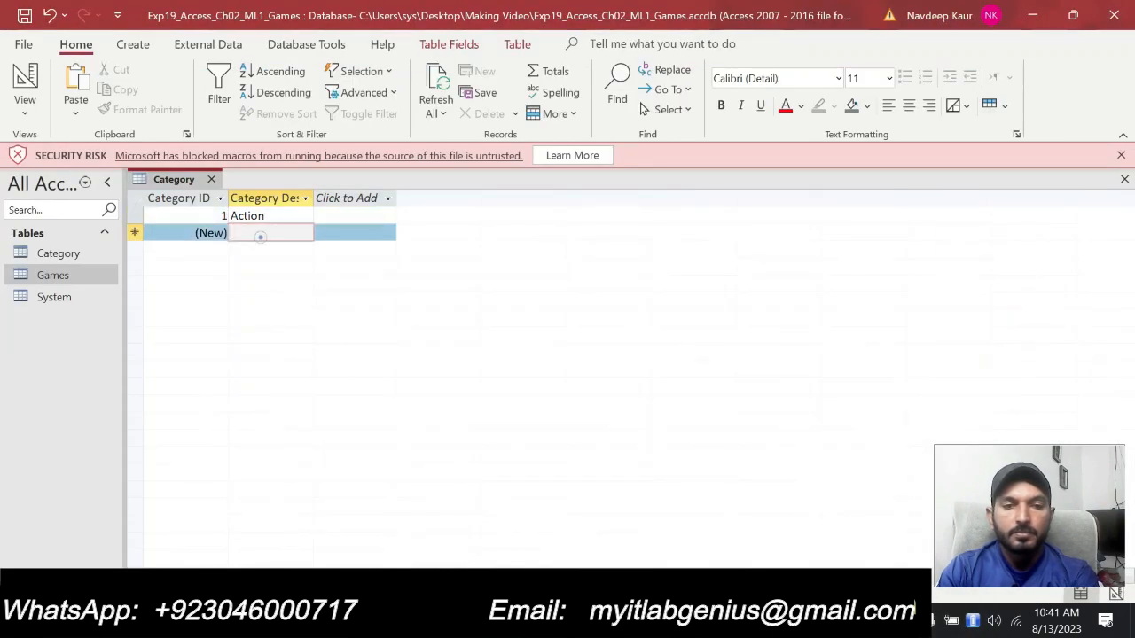
type("Adventure")
Copy Arcade from the Word list into the third record's Category Description in Access.
key("alt+Tab")
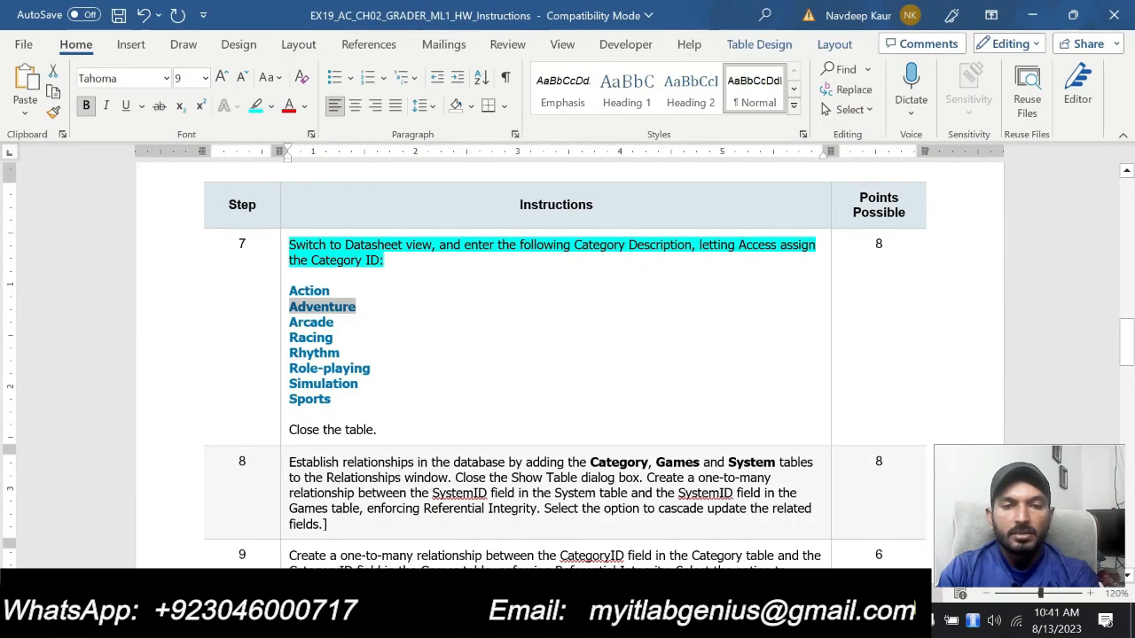
left_click_drag(290, 322, 334, 322)
key("ctrl+c")
key("alt+Tab")
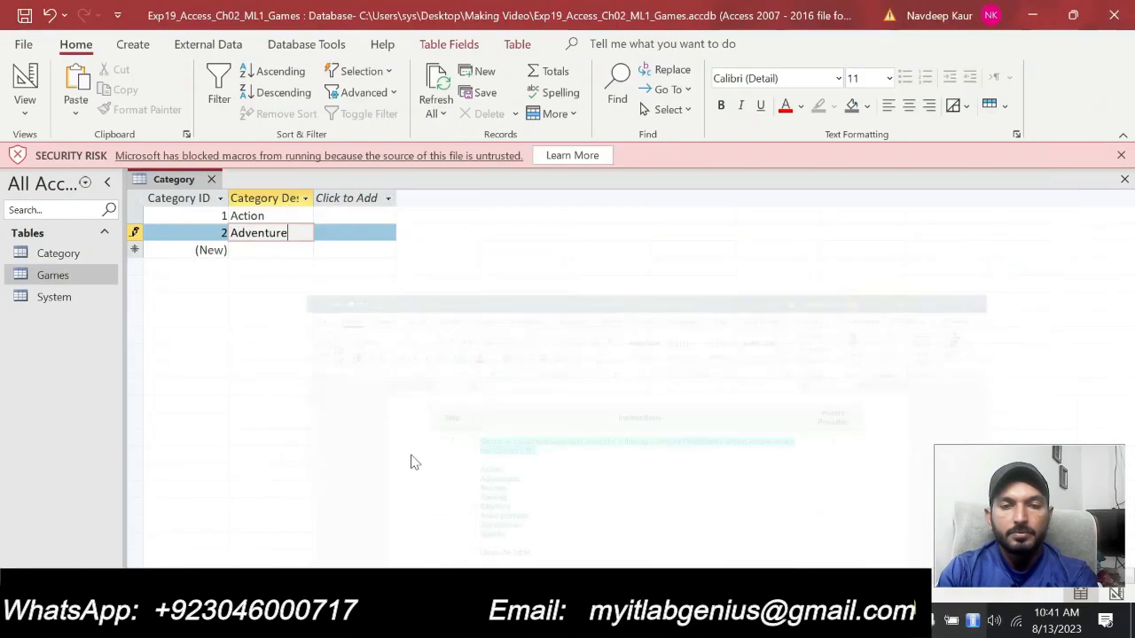
left_click(260, 252)
key("ctrl+v")
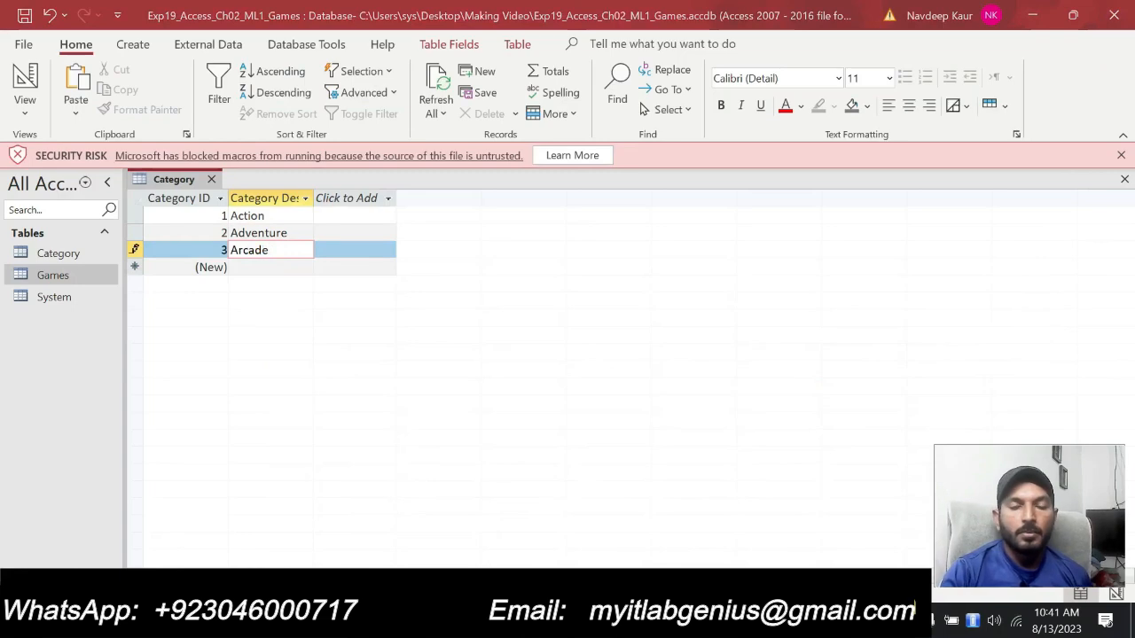
Copy Racing from the Word list into the fourth record's Category Description in Access.
key("alt+Tab")
double_click(310, 337)
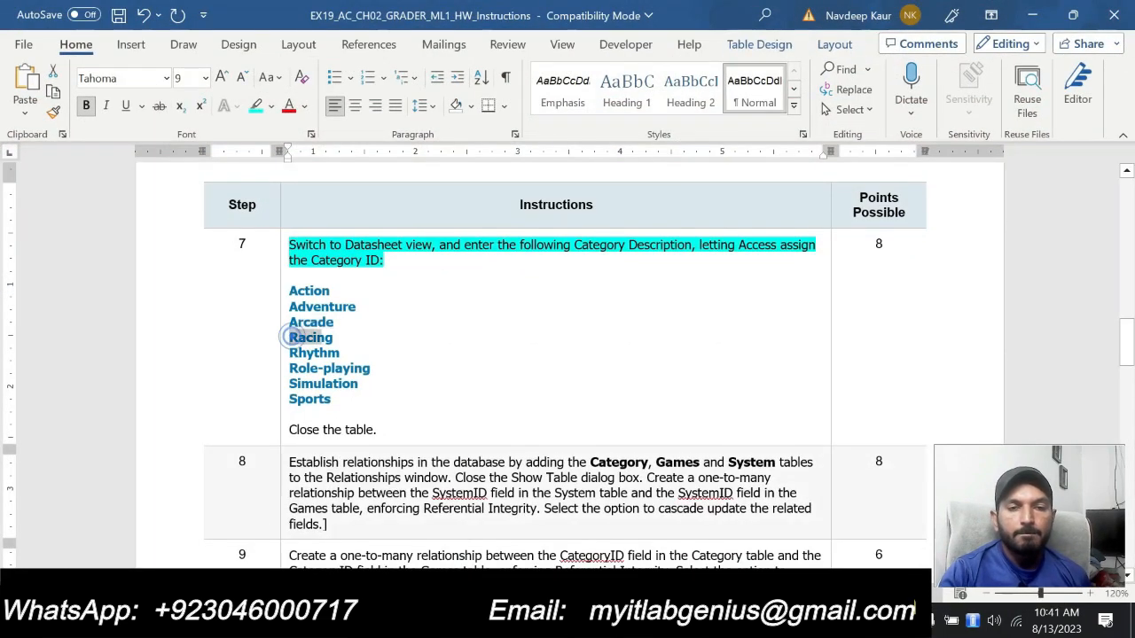
key("ctrl+c")
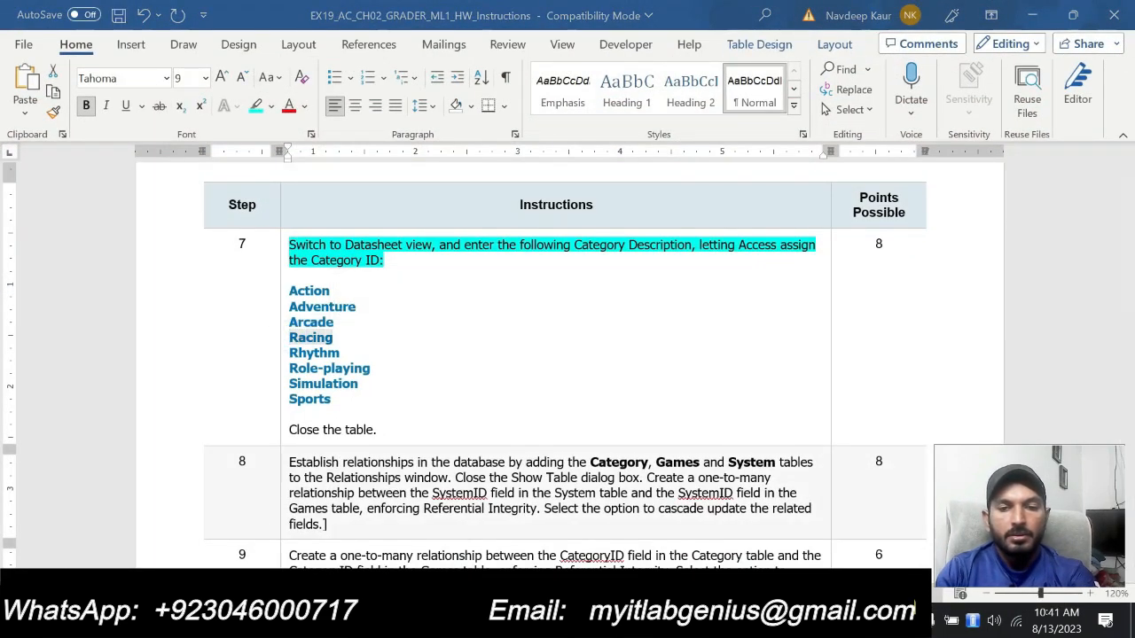
key("alt+Tab")
left_click(253, 283)
key("ctrl+v")
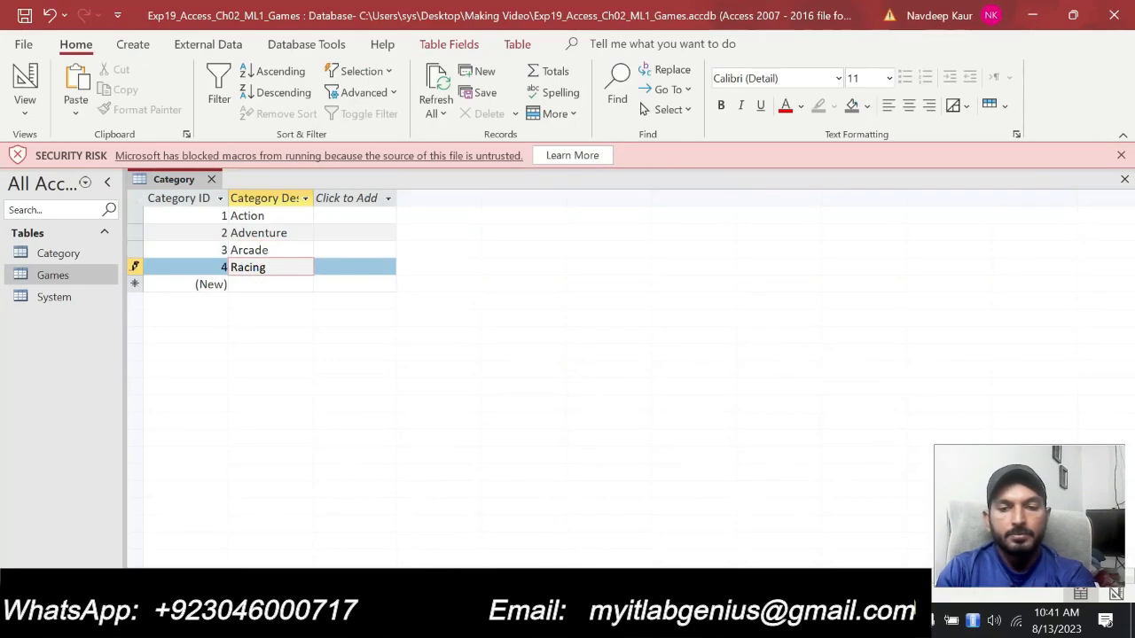
Copy Rhythm from the step 7 list in Word into the fifth record's Category Description in Access.
key("alt+Tab")
double_click(314, 353)
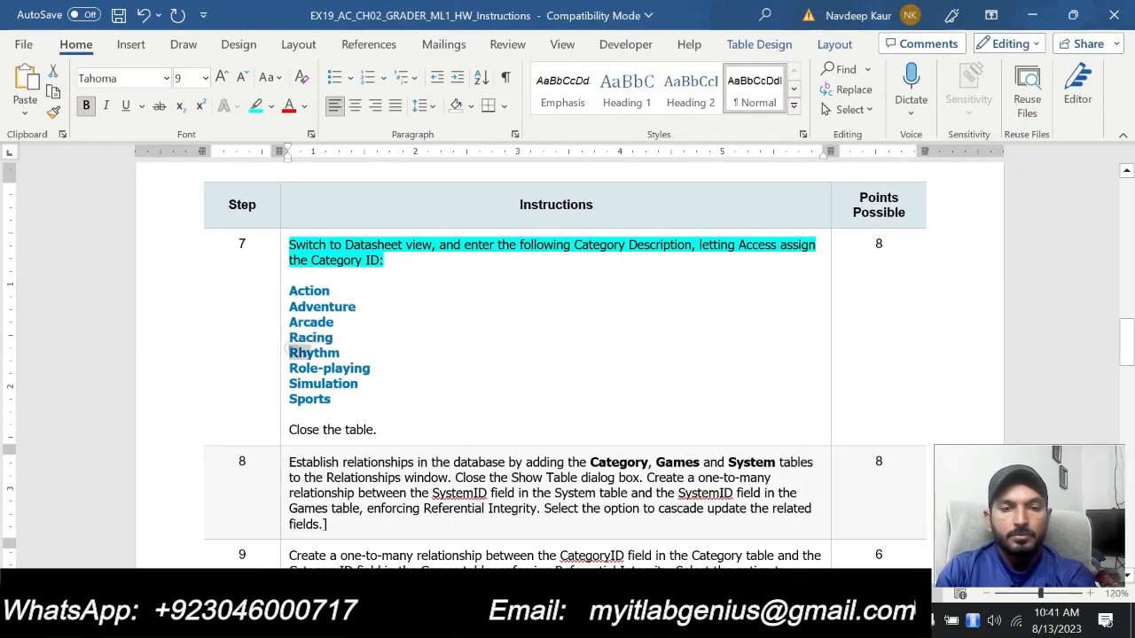
key("ctrl+c")
key("alt+Tab")
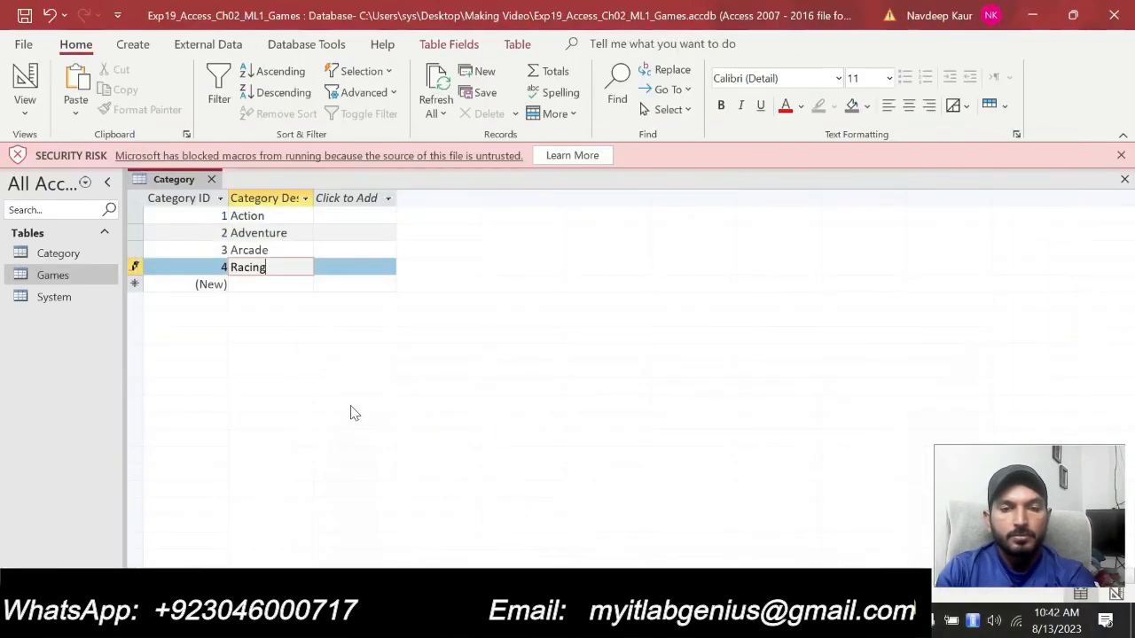
left_click(266, 284)
key("ctrl+v")
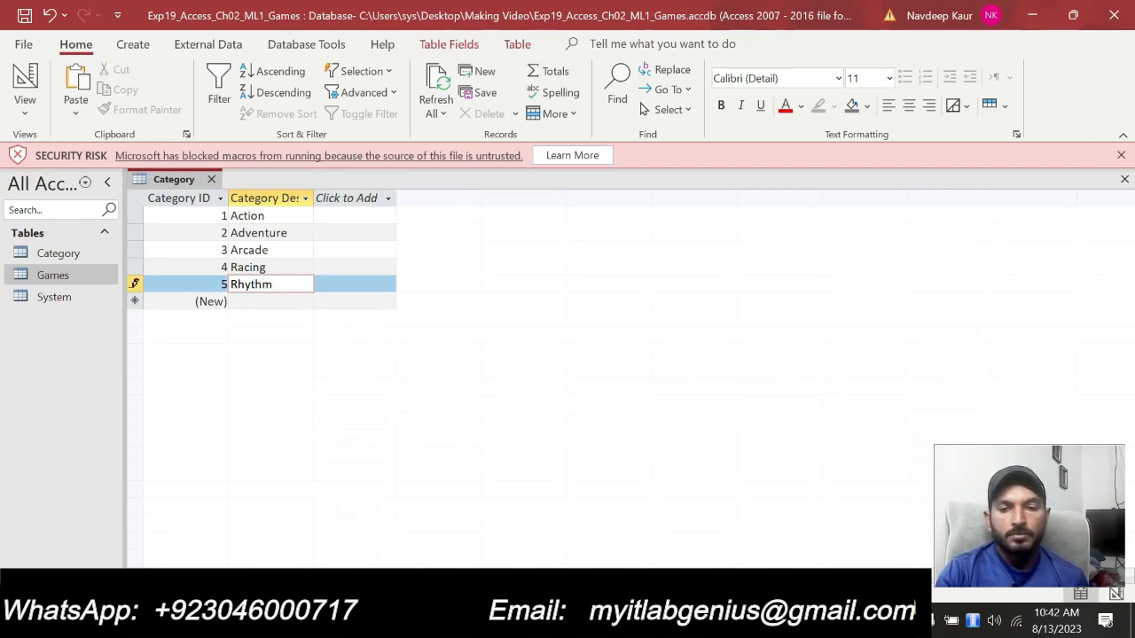
Copy Role-playing from the Word list into the sixth record's Category Description in Access.
key("alt+Tab")
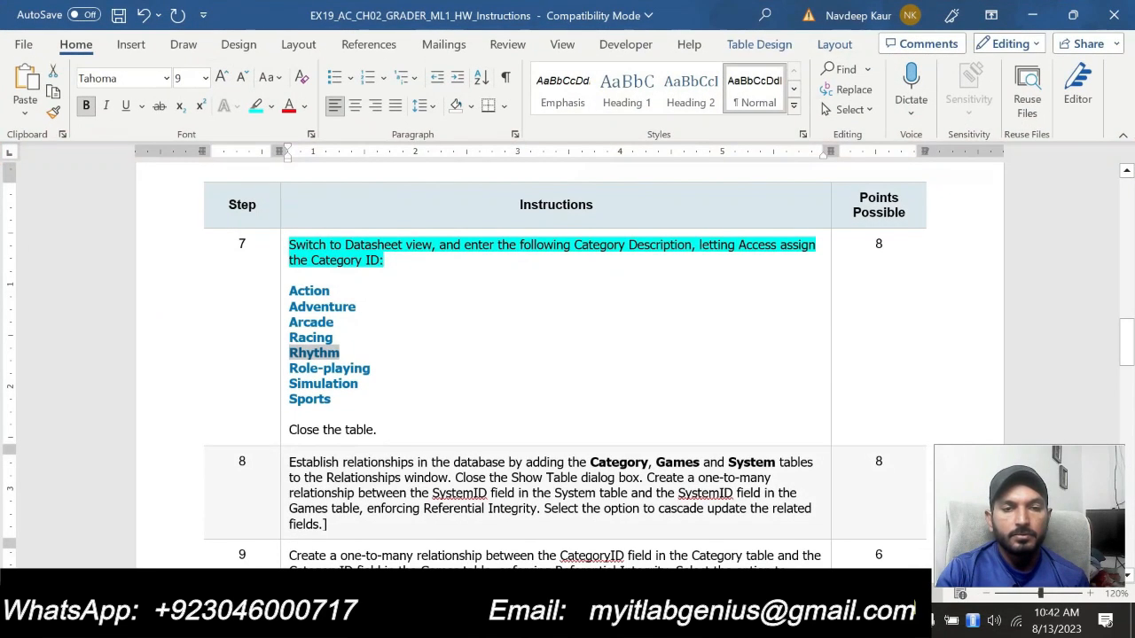
double_click(292, 368)
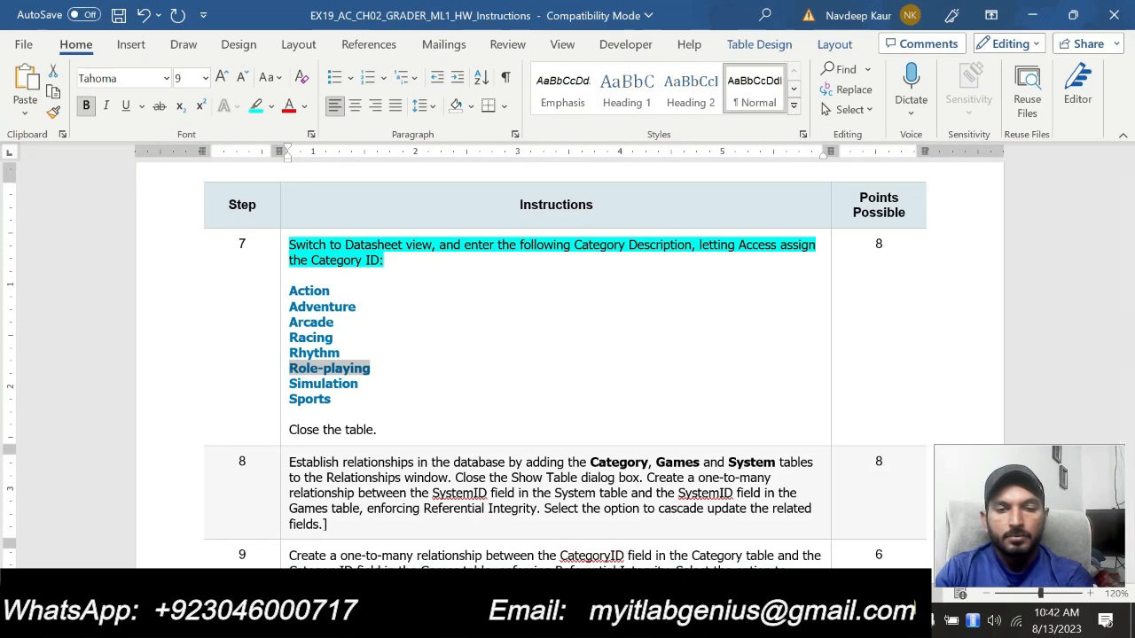
key("ctrl+c")
key("alt+Tab")
key("Down")
key("ctrl+v")
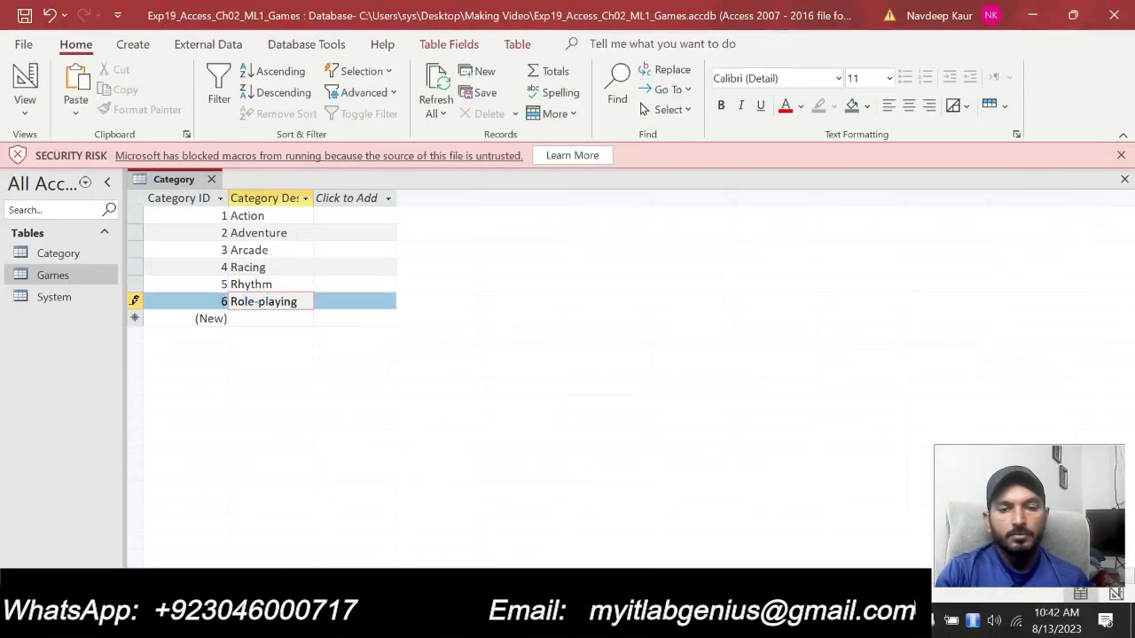
Copy Simulation from the Word list into the seventh record's Category Description in Access.
key("alt+Tab")
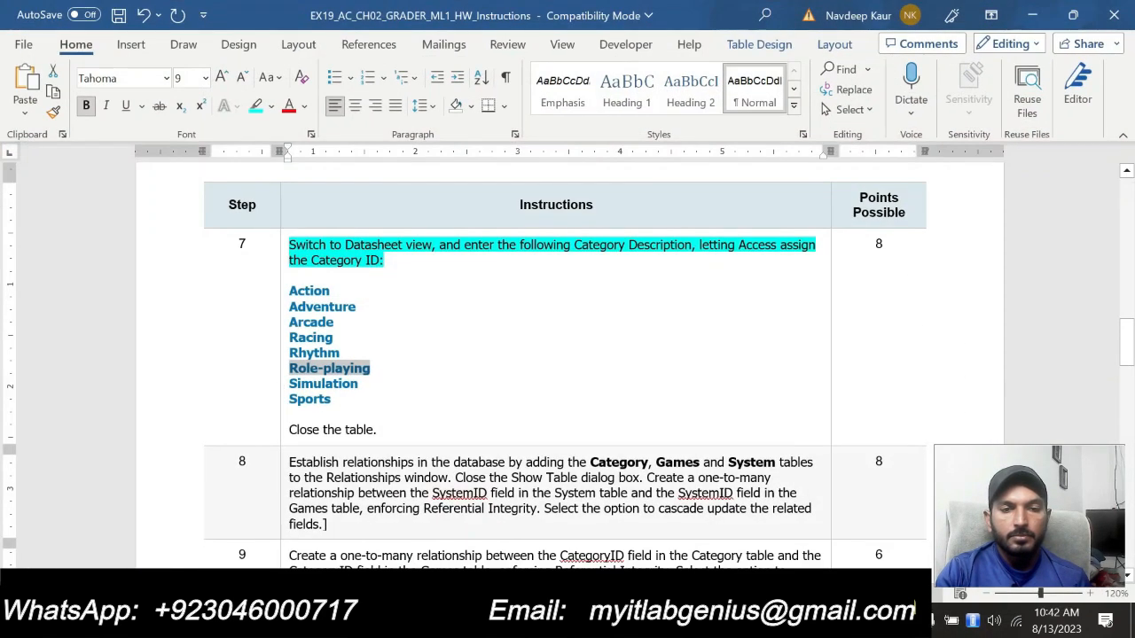
double_click(293, 383)
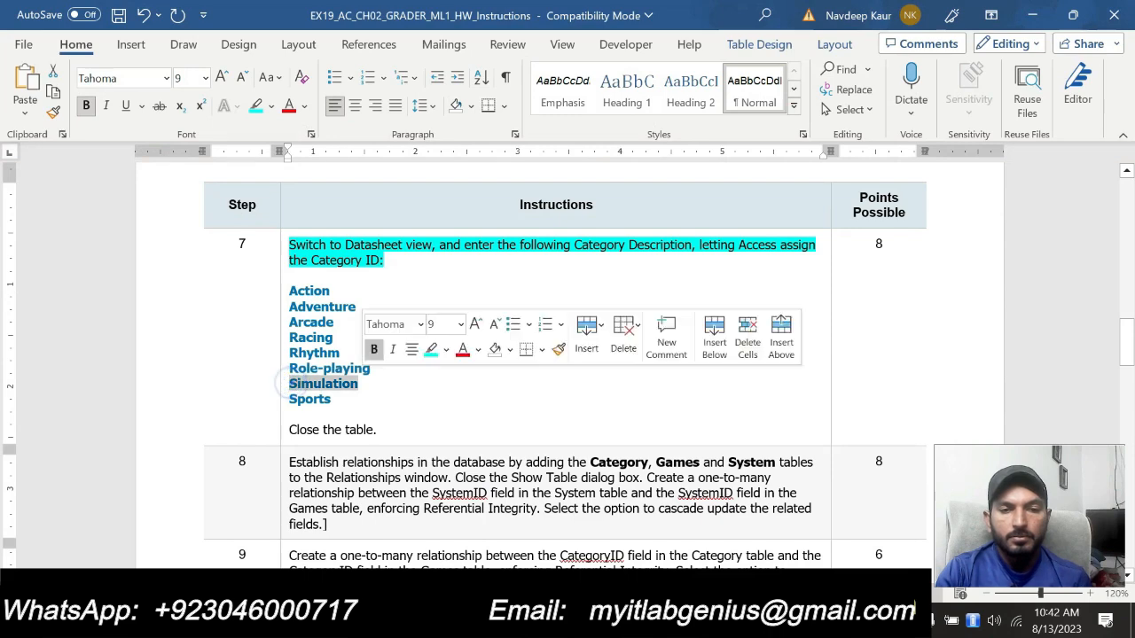
key("ctrl+c")
key("alt+Tab")
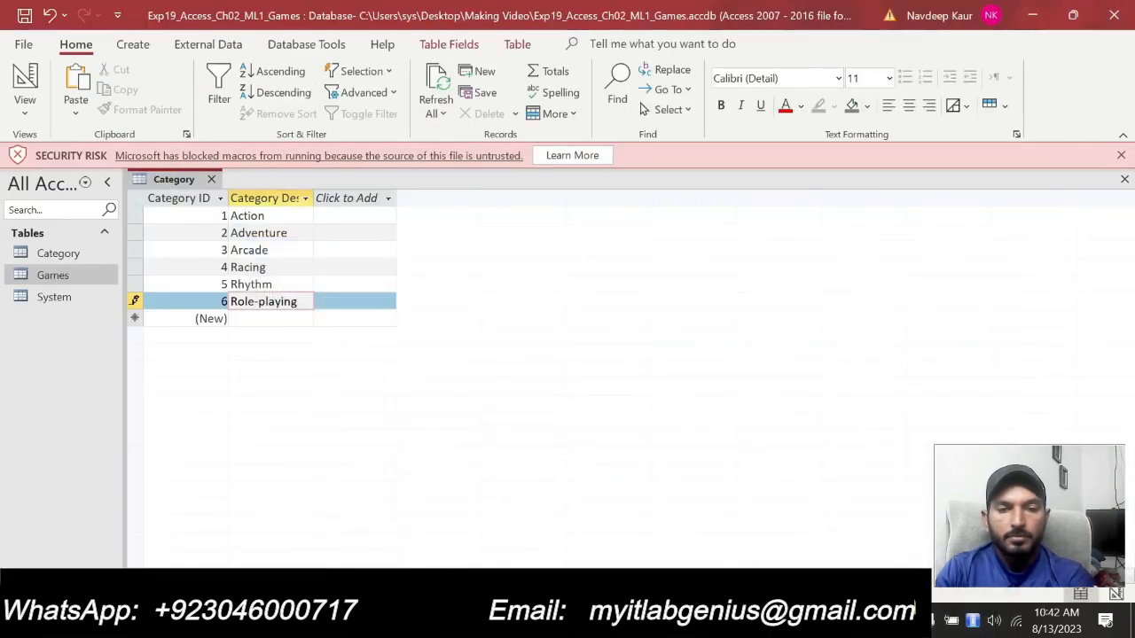
key("Down")
key("ctrl+v")
Copy Sports from the Word list into the eighth record's Category Description in Access.
key("alt+Tab")
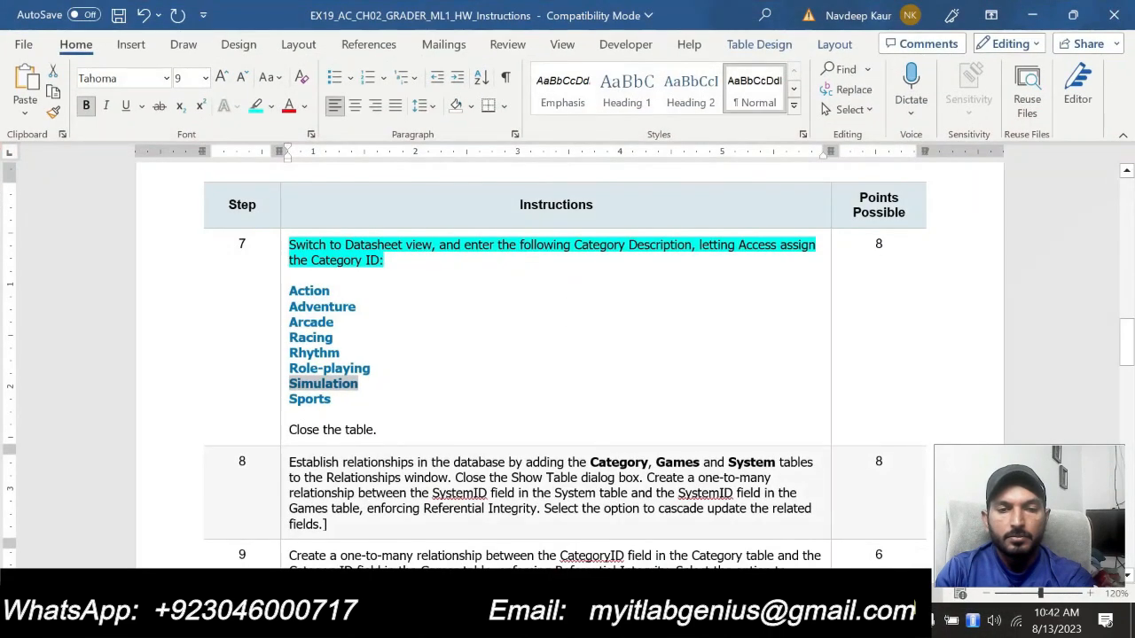
double_click(294, 399)
key("ctrl+c")
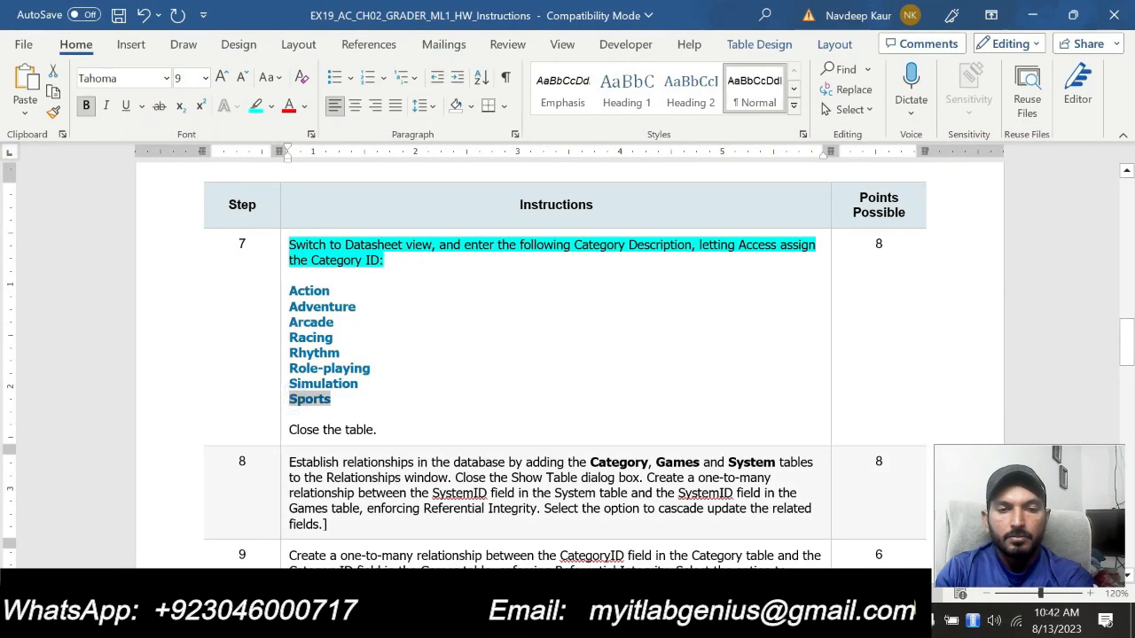
key("alt+Tab")
key("Down")
key("ctrl+v")
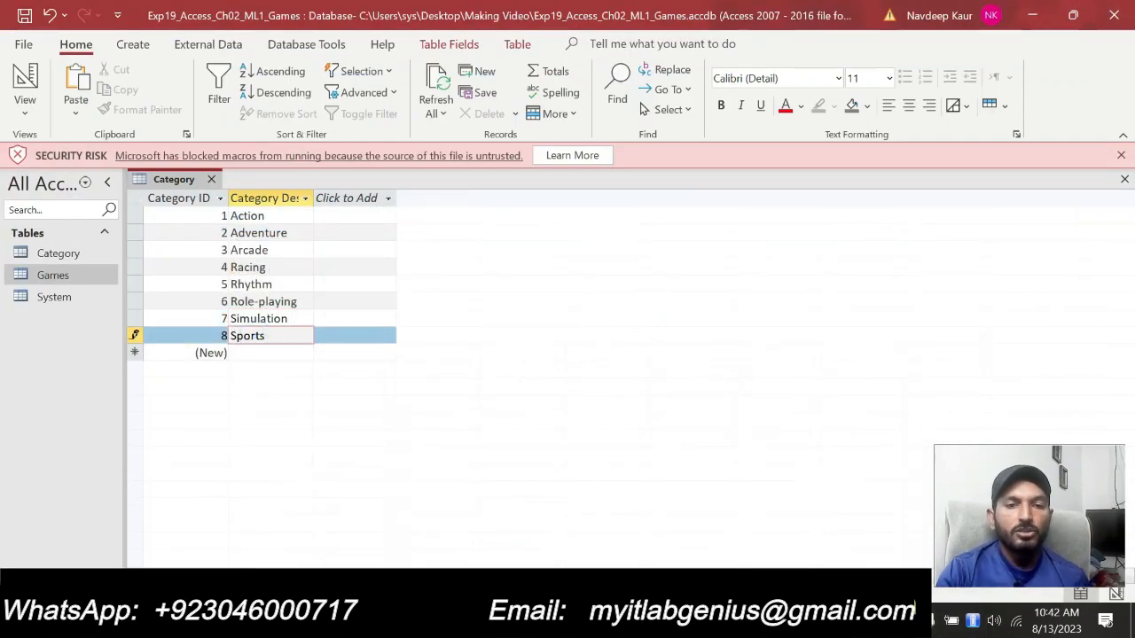
Fit the Category Description column to its full heading, and close the Category table with its layout changes saved, as step 7 in Word requires.
double_click(314, 195)
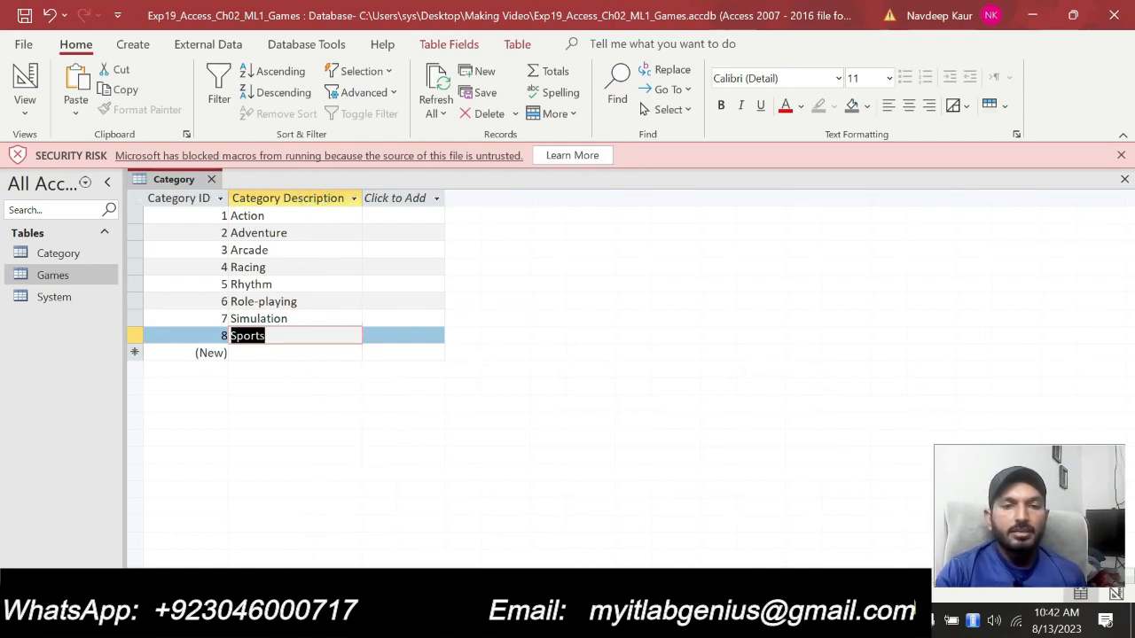
left_click(324, 410)
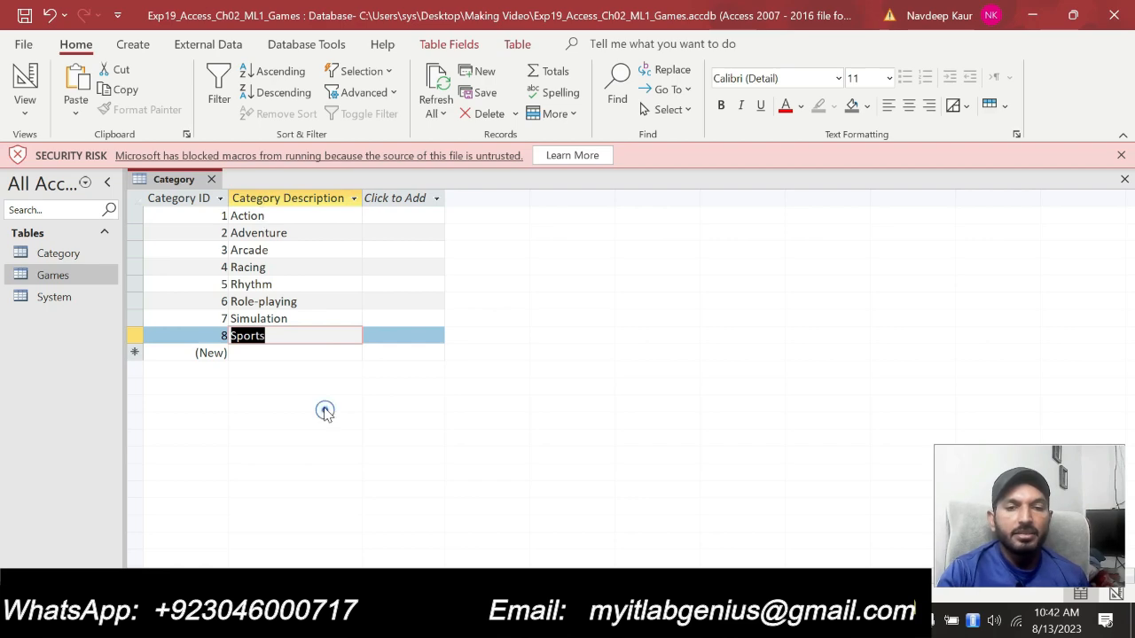
left_click(713, 620)
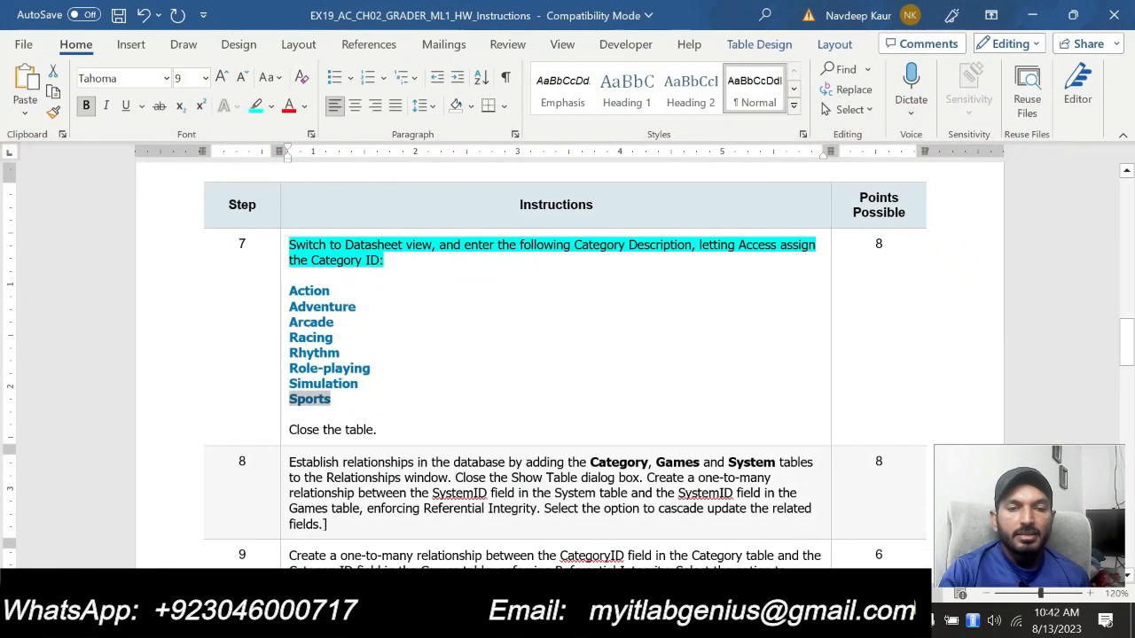
triple_click(375, 429)
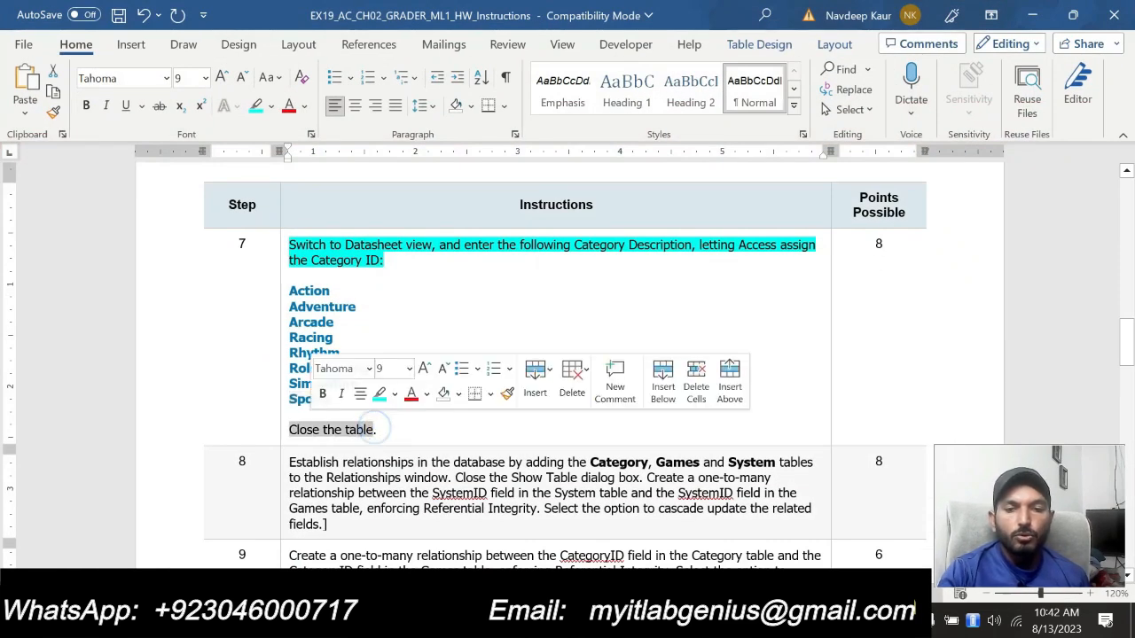
left_click(682, 620)
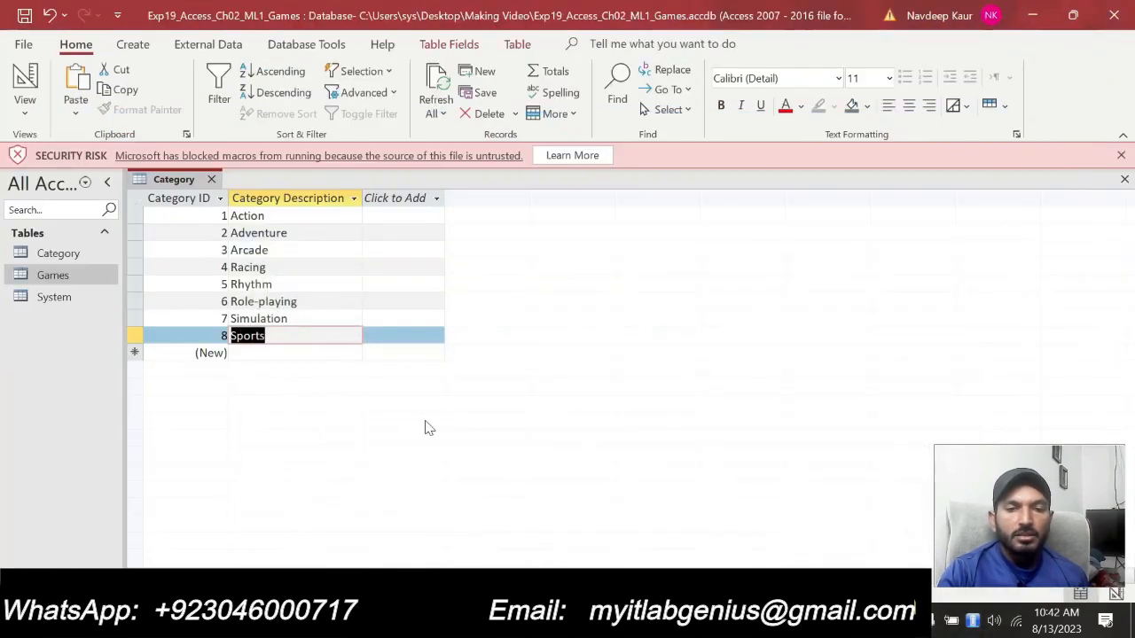
right_click(162, 182)
left_click(205, 220)
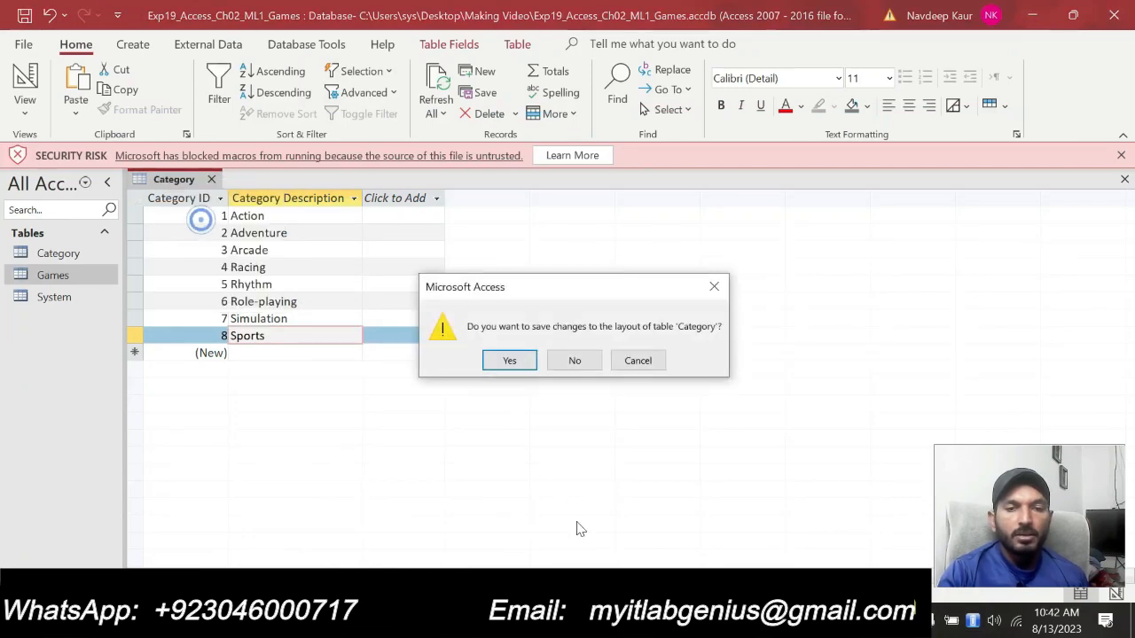
left_click(510, 361)
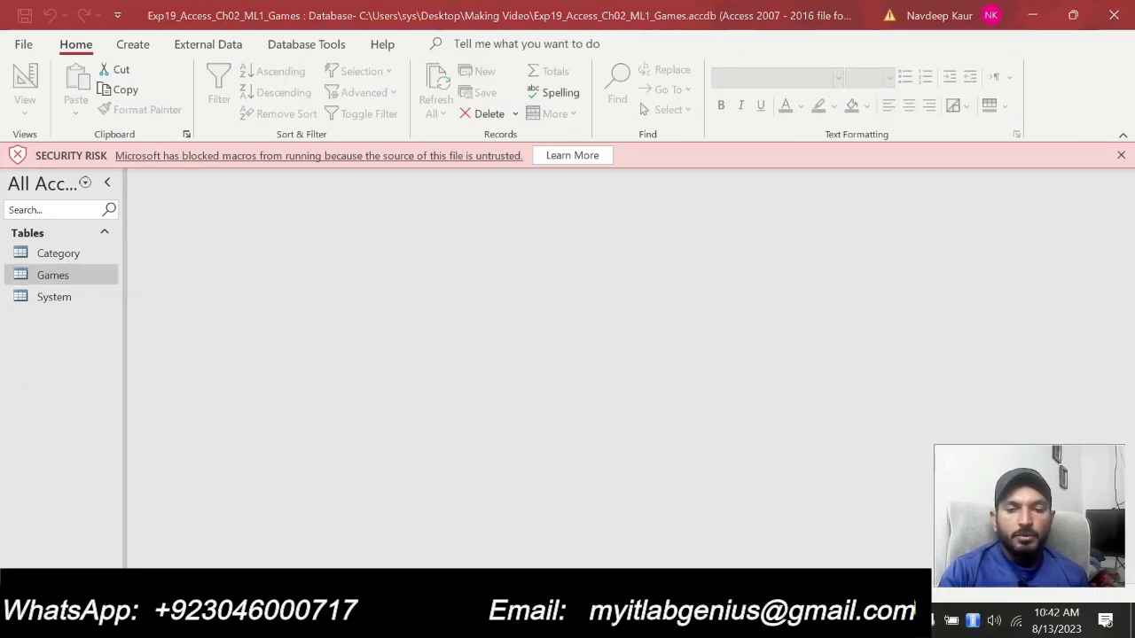
In the Word instructions, remove the highlight from step 7 and highlight the step 8 text in turquoise.
key("alt+Tab")
triple_click(424, 262)
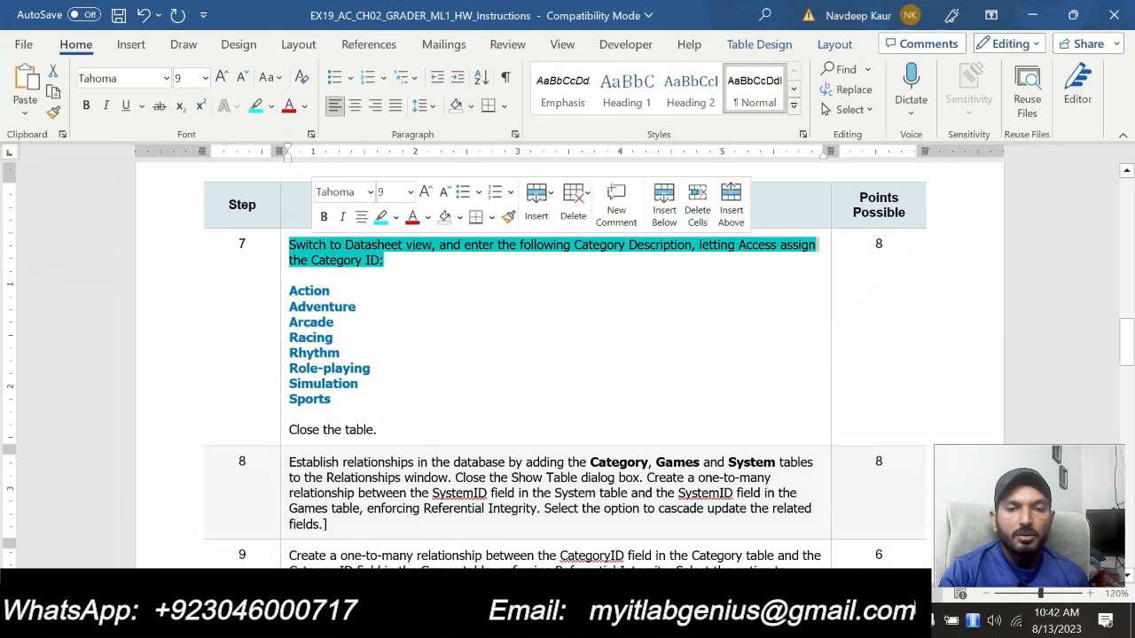
left_click(382, 217)
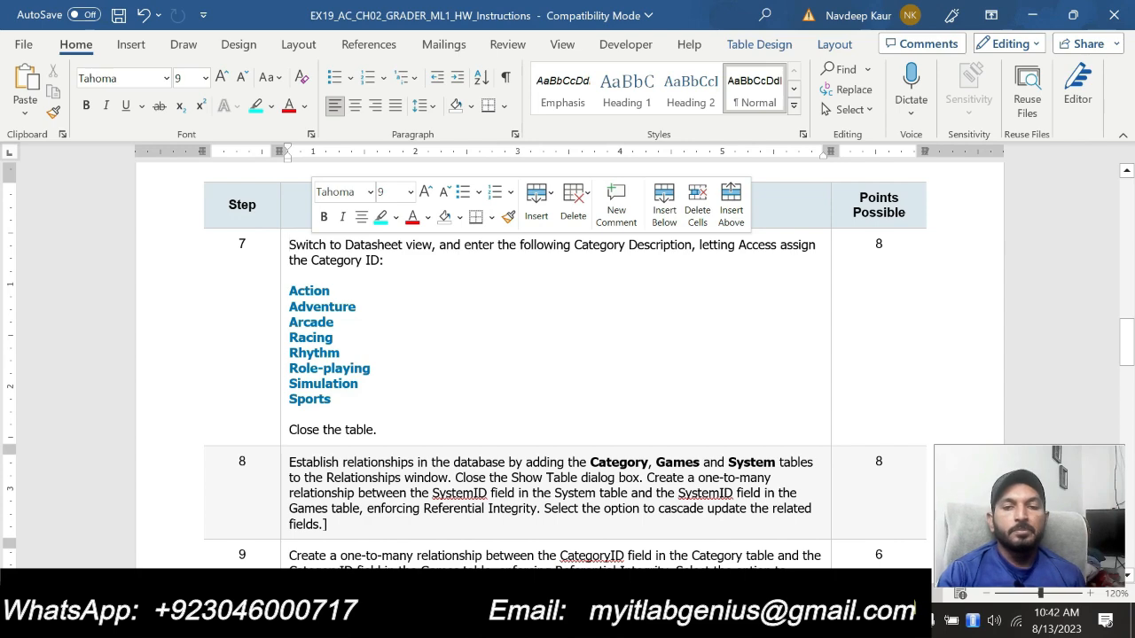
scroll(567, 354, "down", 3)
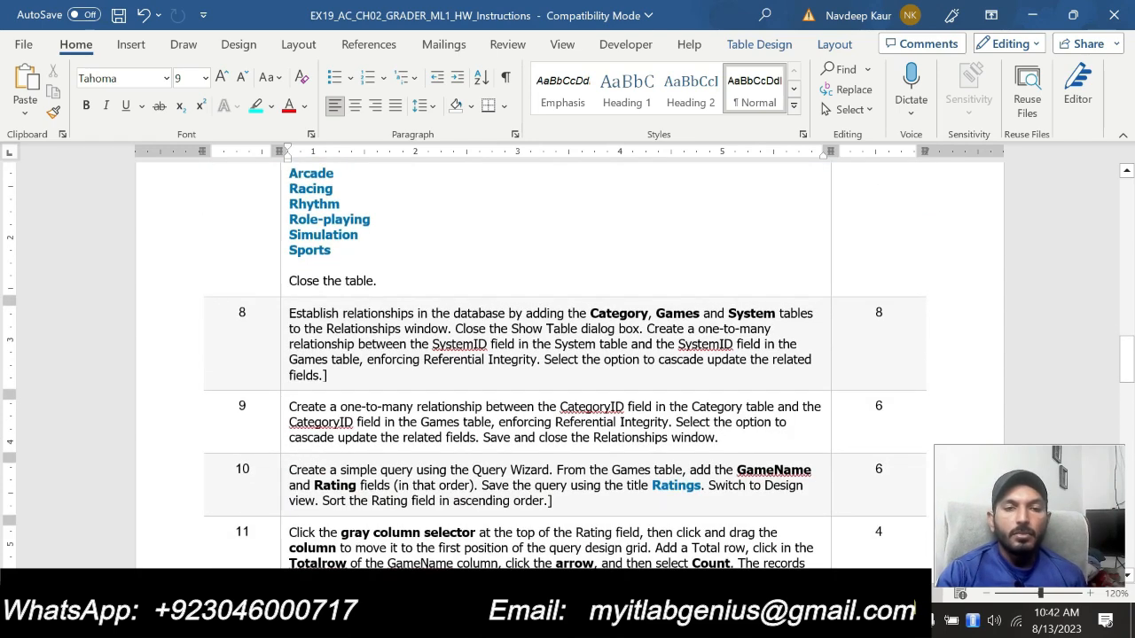
left_click_drag(329, 375, 289, 315)
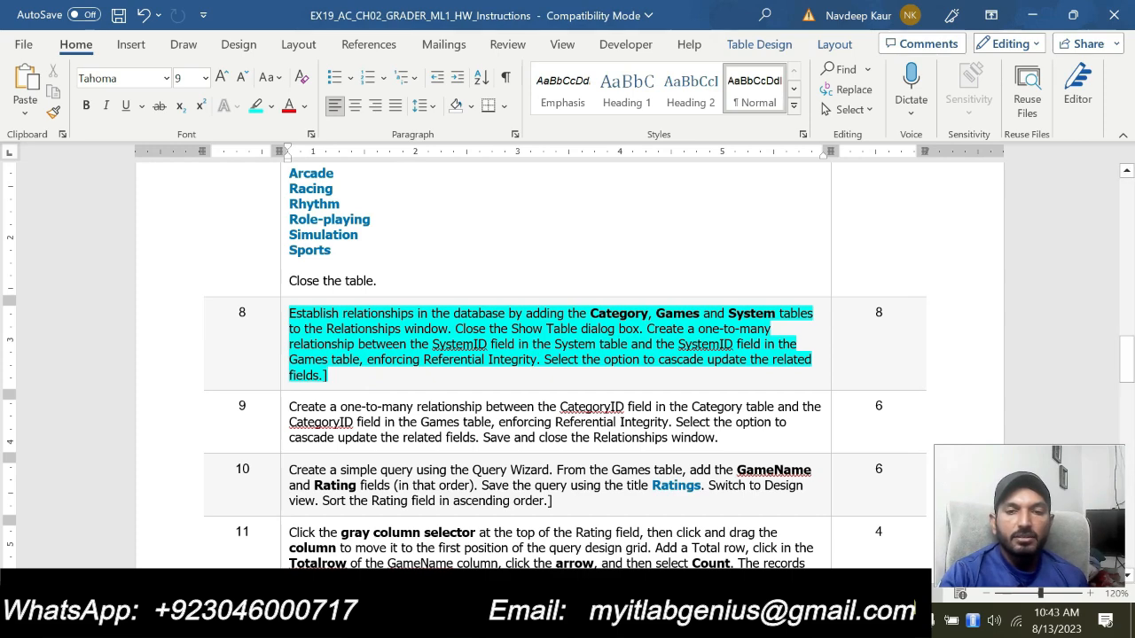
Open the Relationships window in Access, set the Games table box apart from Category, and enlarge it to show all its fields.
left_click(532, 621)
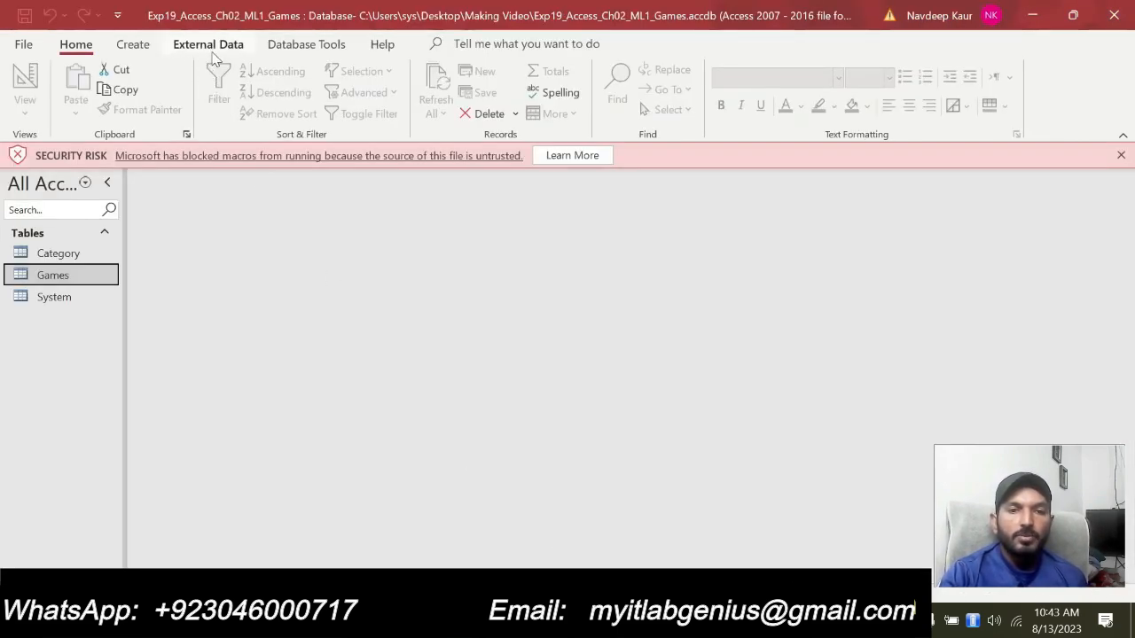
left_click(308, 44)
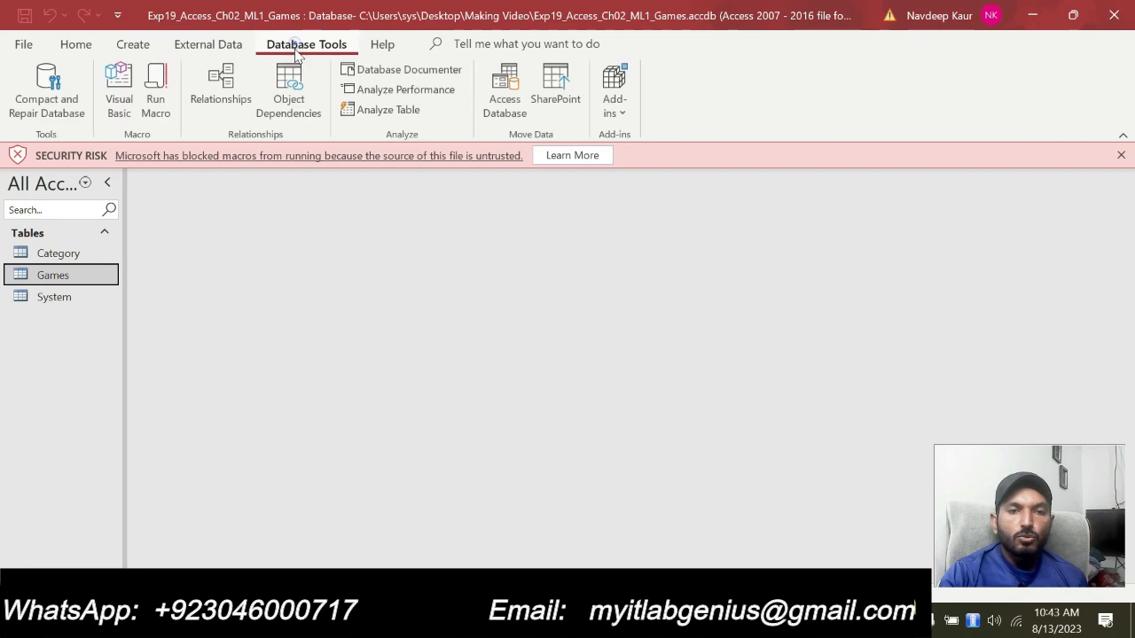
left_click(221, 88)
left_click_drag(324, 197, 427, 245)
left_click_drag(327, 261, 524, 226)
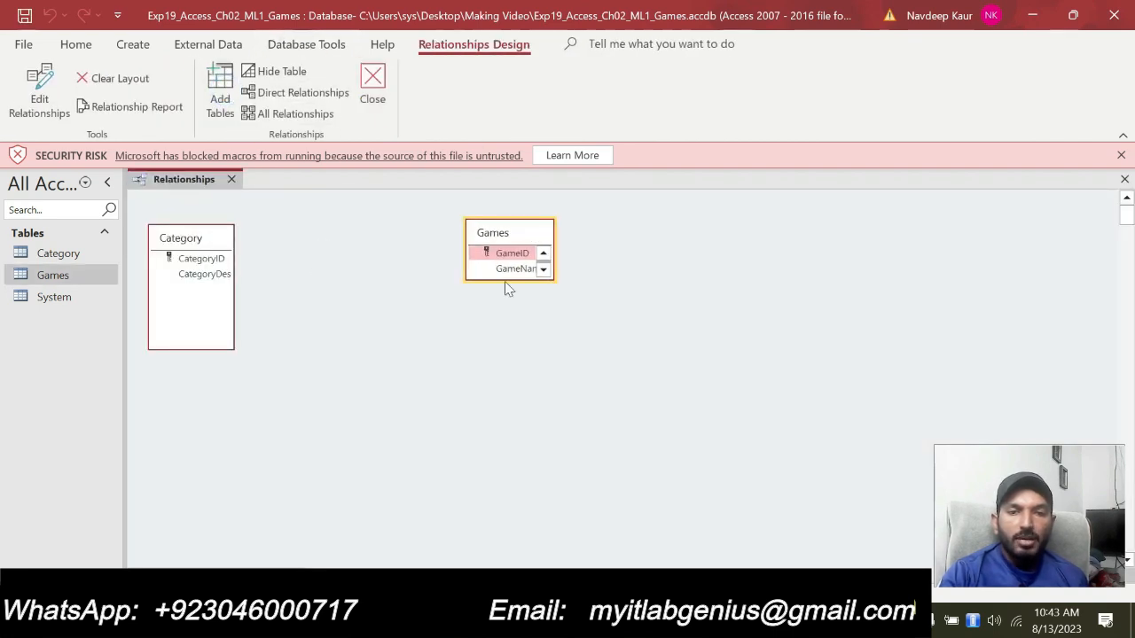
left_click_drag(506, 288, 507, 379)
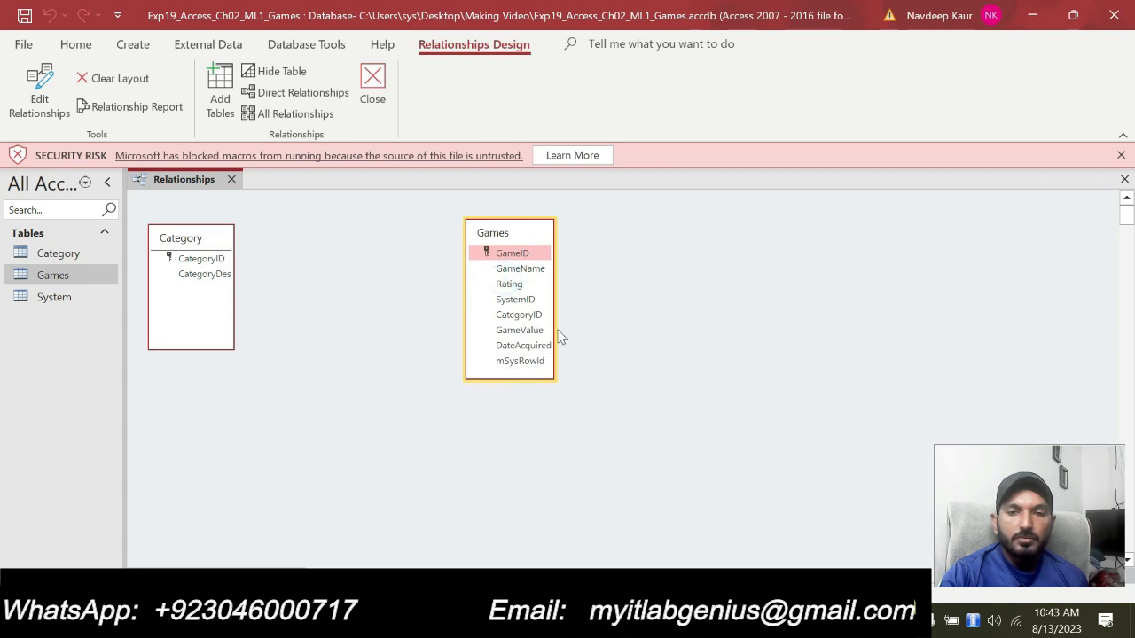
left_click_drag(555, 337, 585, 330)
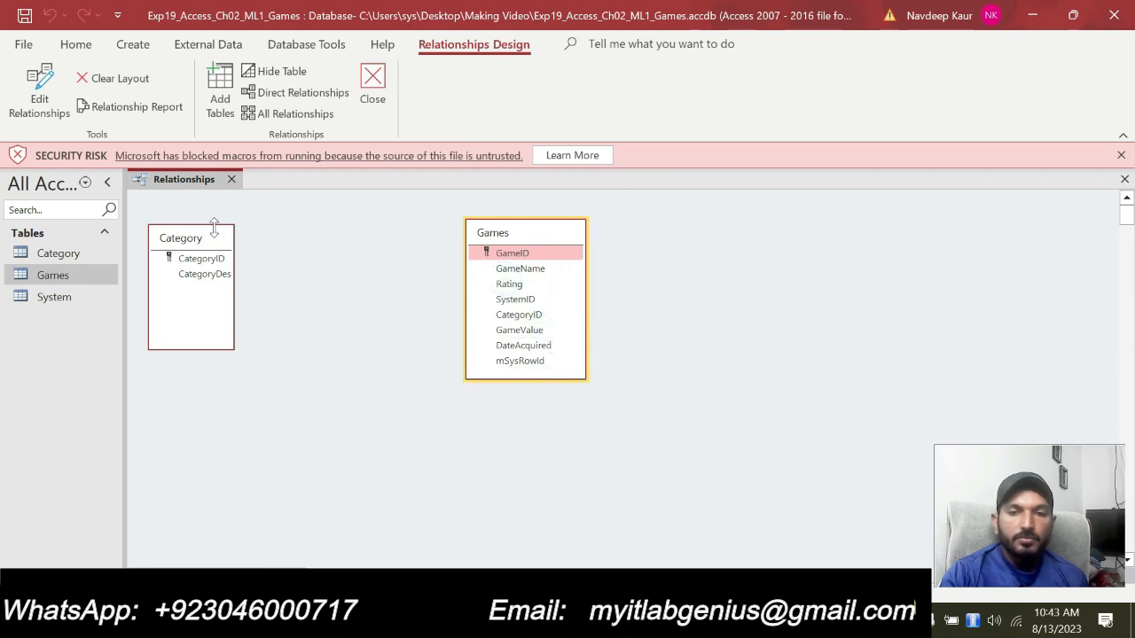
Move the Category table box beside Games, enlarge it to show CategoryDescription in full, and widen the gap between the two boxes.
left_click_drag(212, 232, 355, 233)
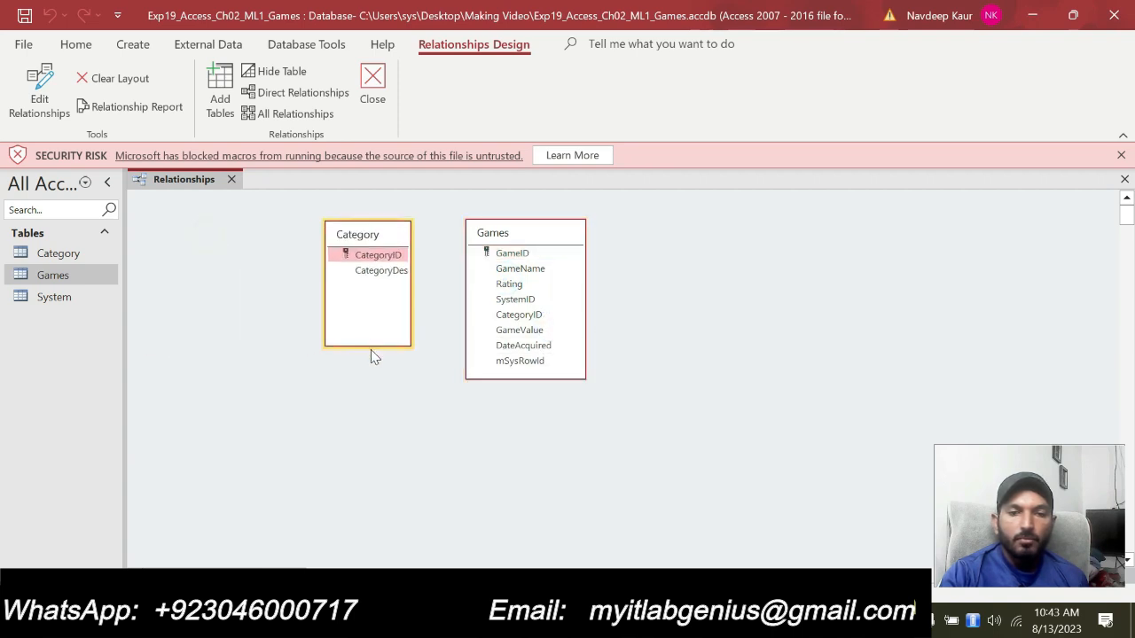
left_click_drag(369, 346, 367, 378)
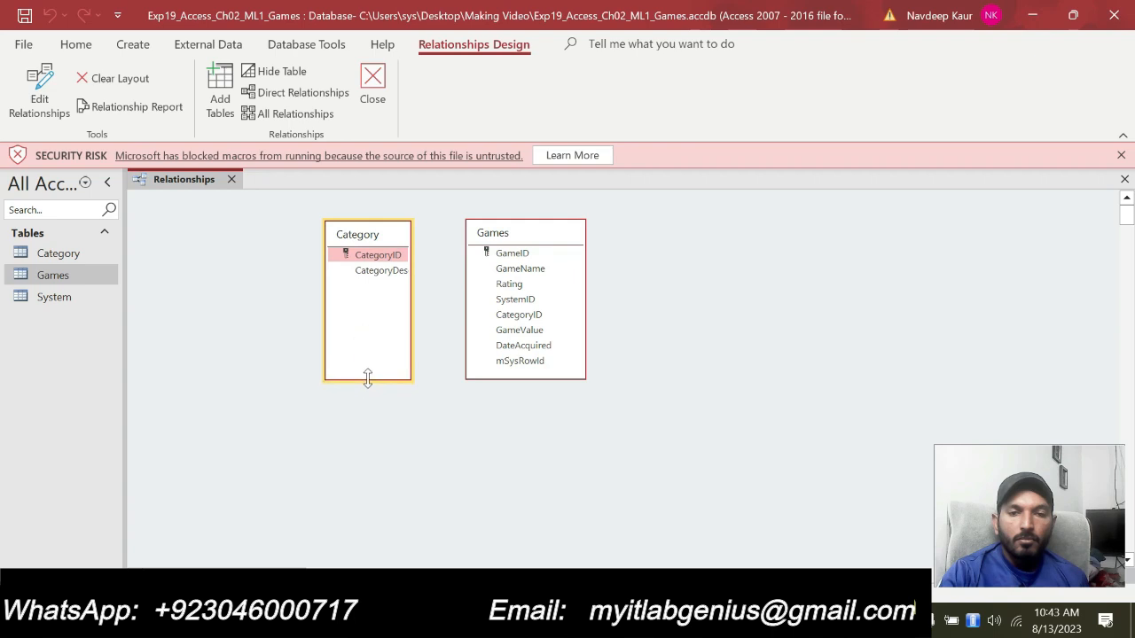
mouse_move(410, 321)
left_mouse_down()
mouse_move(451, 322)
mouse_move(424, 320)
left_mouse_up()
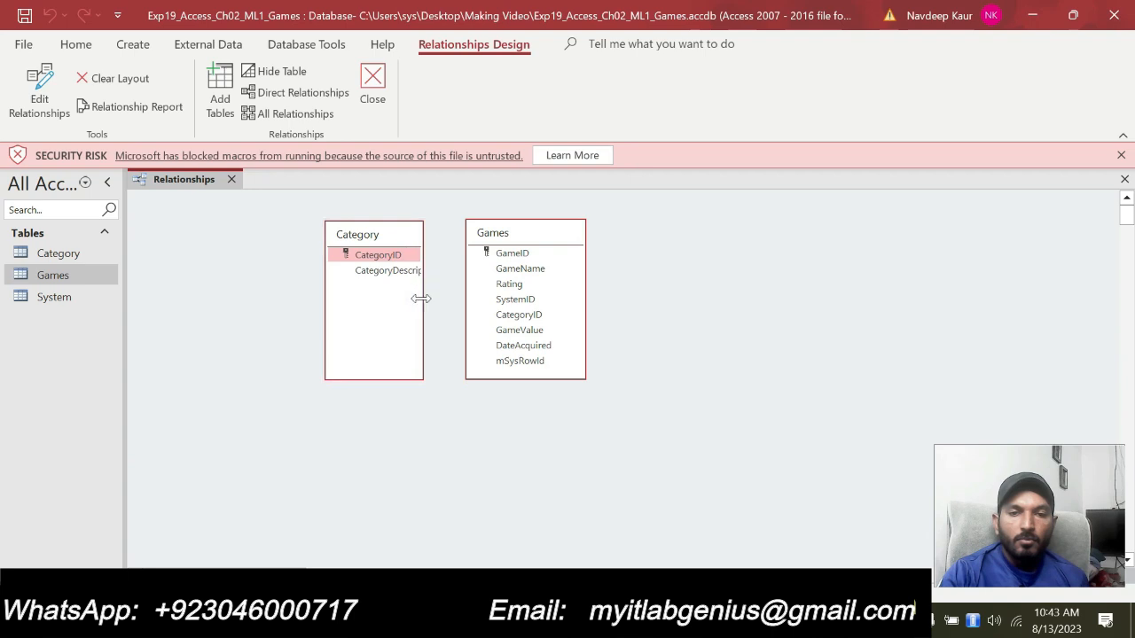
left_click_drag(423, 301, 442, 302)
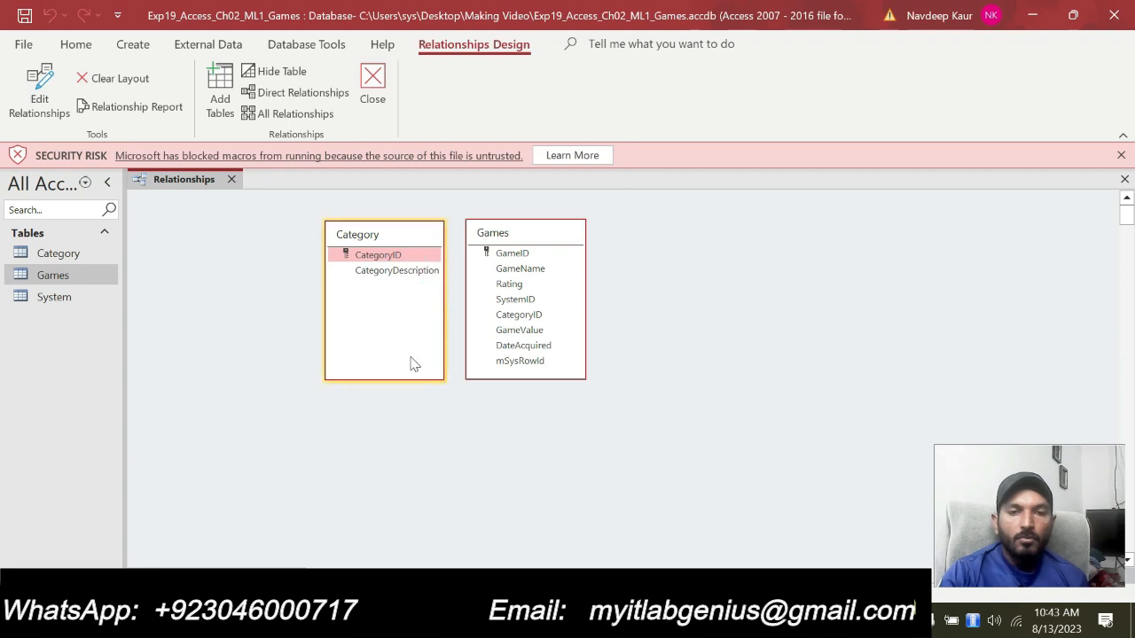
left_click_drag(529, 235, 556, 237)
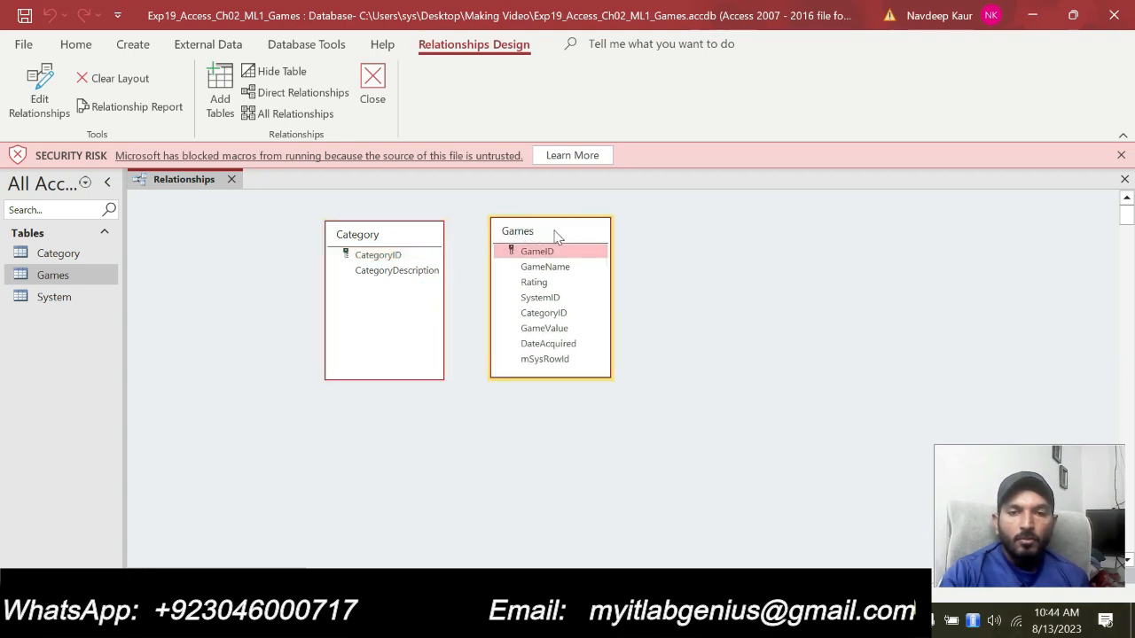
Add the System table to the Relationships window beside Games, enlarge its box, and return to the step 8 instructions in Word.
left_click(76, 305)
left_click_drag(77, 305, 713, 229)
left_click_drag(737, 334, 733, 373)
left_click_drag(749, 227, 715, 233)
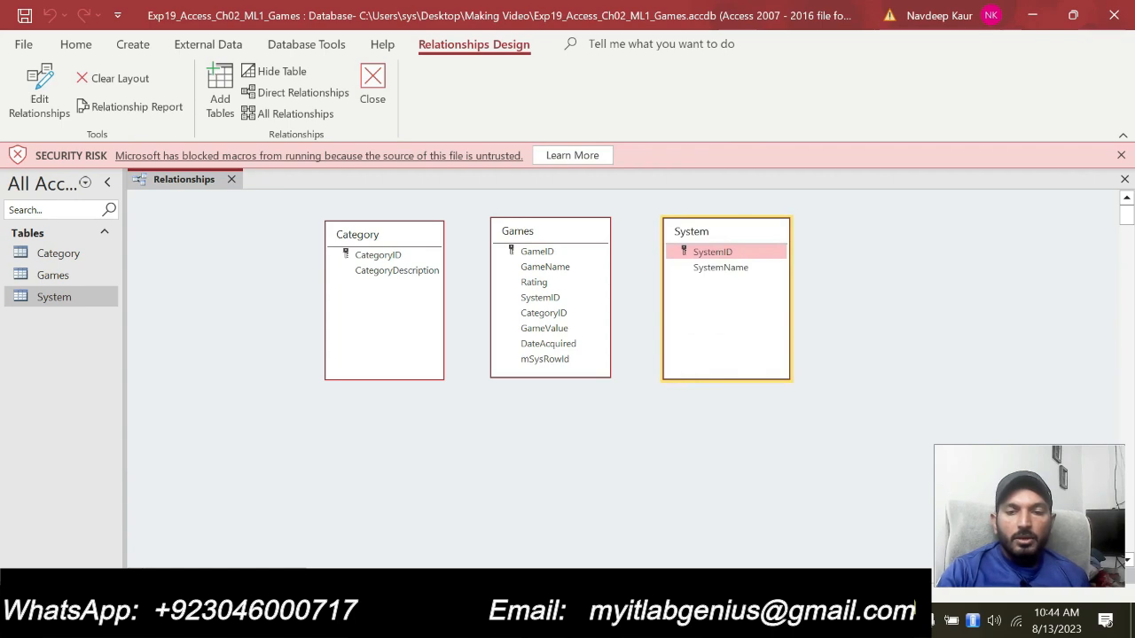
left_click(640, 621)
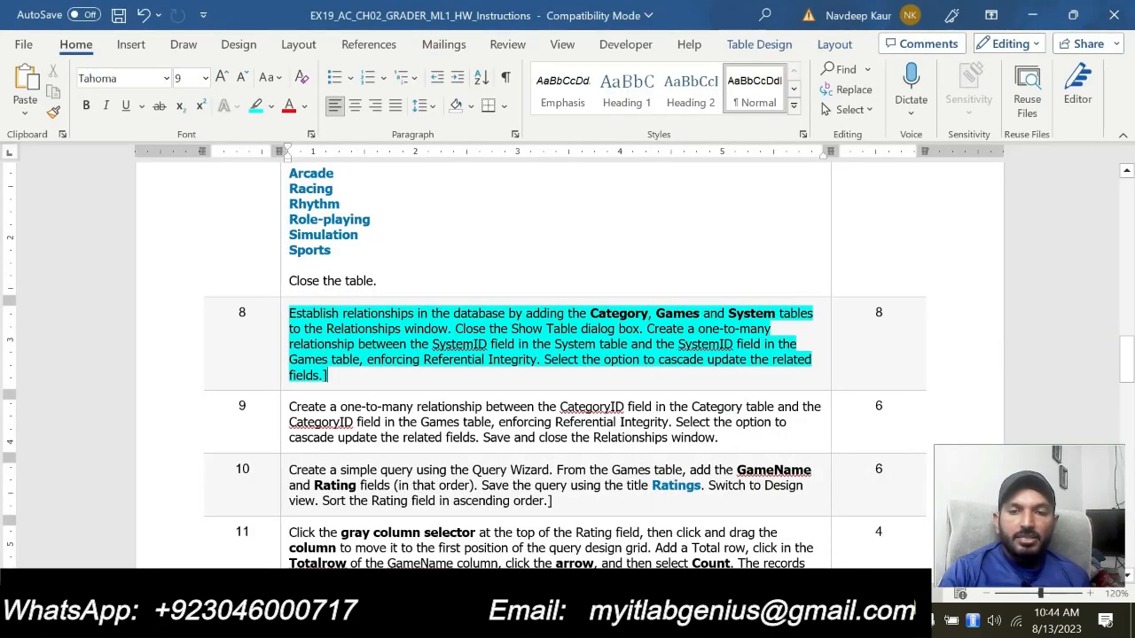
In Access, relate SystemID in System to SystemID in Games, enforcing referential integrity with cascade update of related fields and cascade delete of related records.
left_click_drag(646, 329, 796, 344)
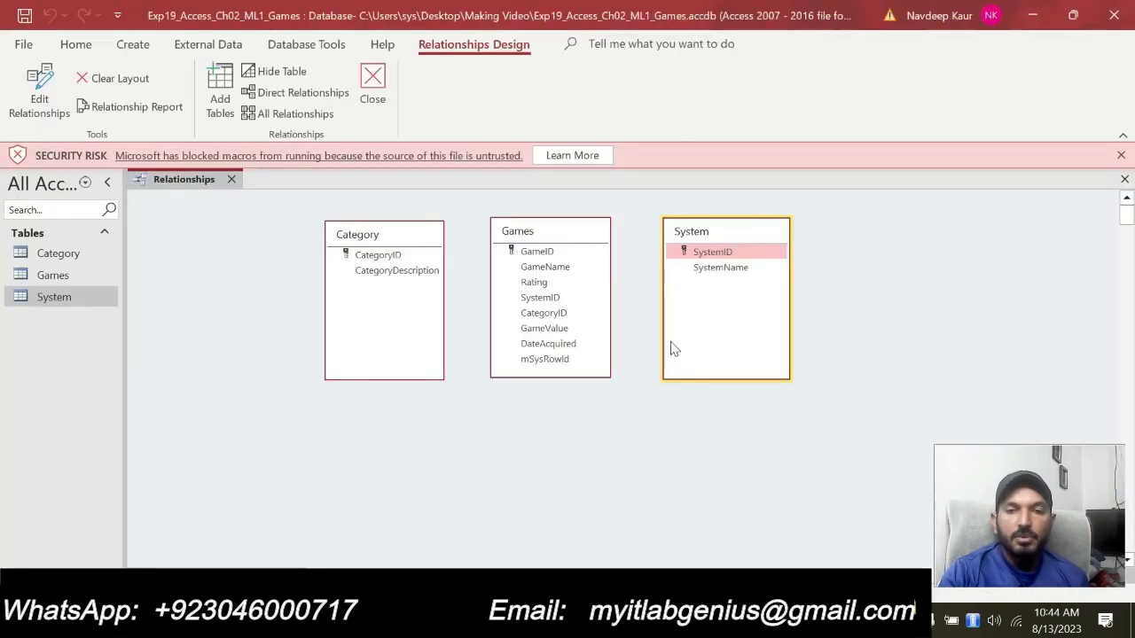
left_click(710, 254)
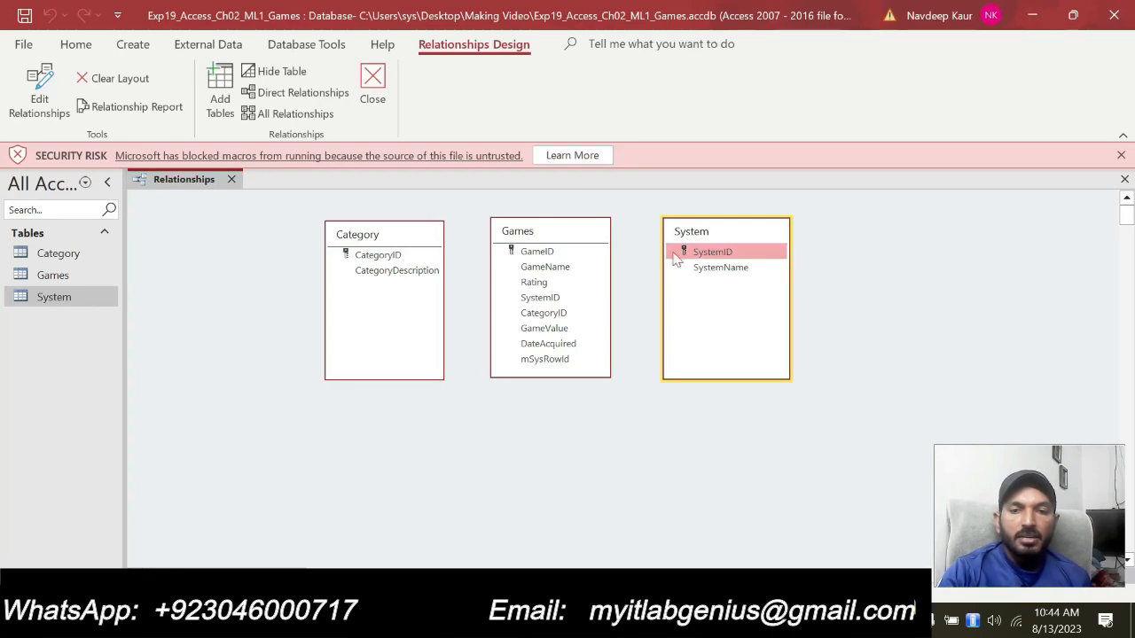
left_click_drag(708, 252, 543, 302)
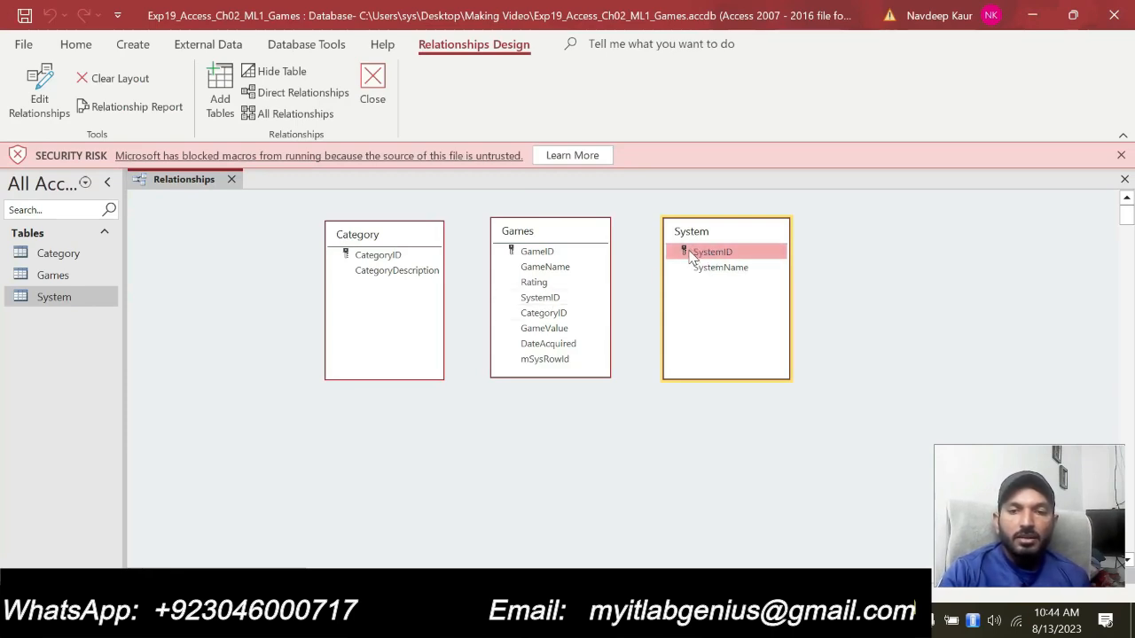
left_click_drag(692, 256, 573, 299)
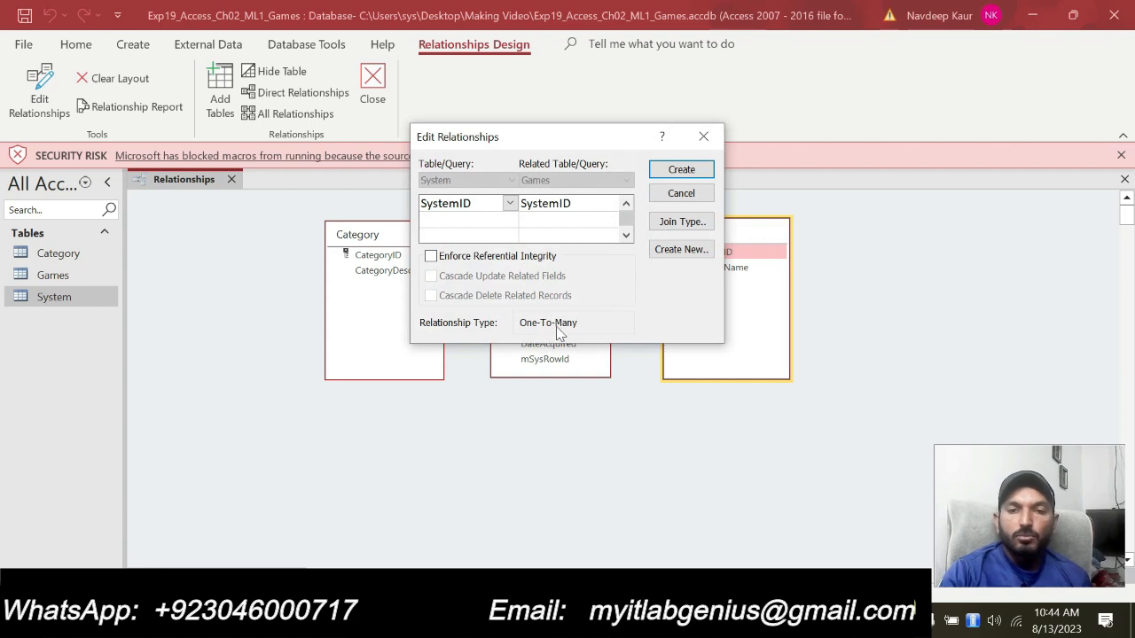
left_click(432, 257)
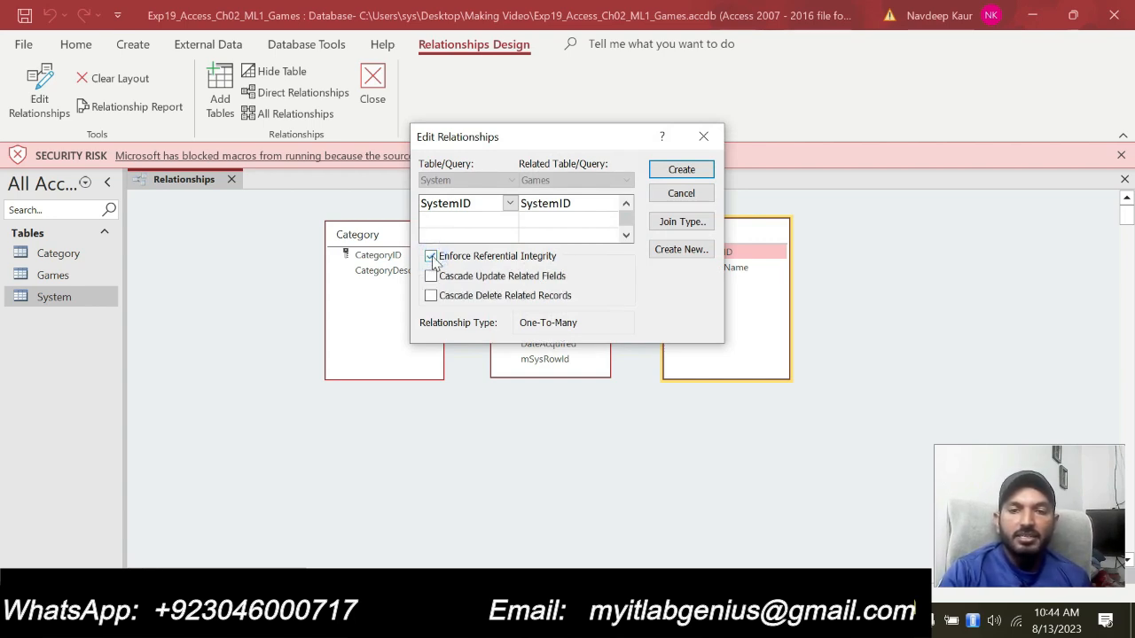
left_click(430, 276)
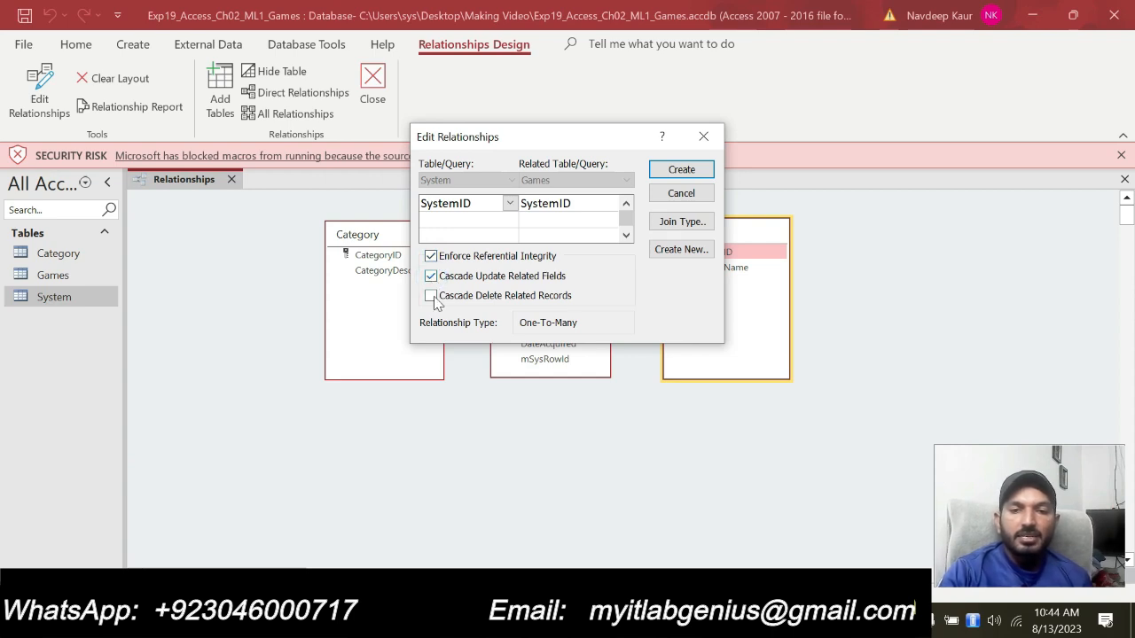
left_click(432, 297)
left_click_drag(550, 137, 437, 196)
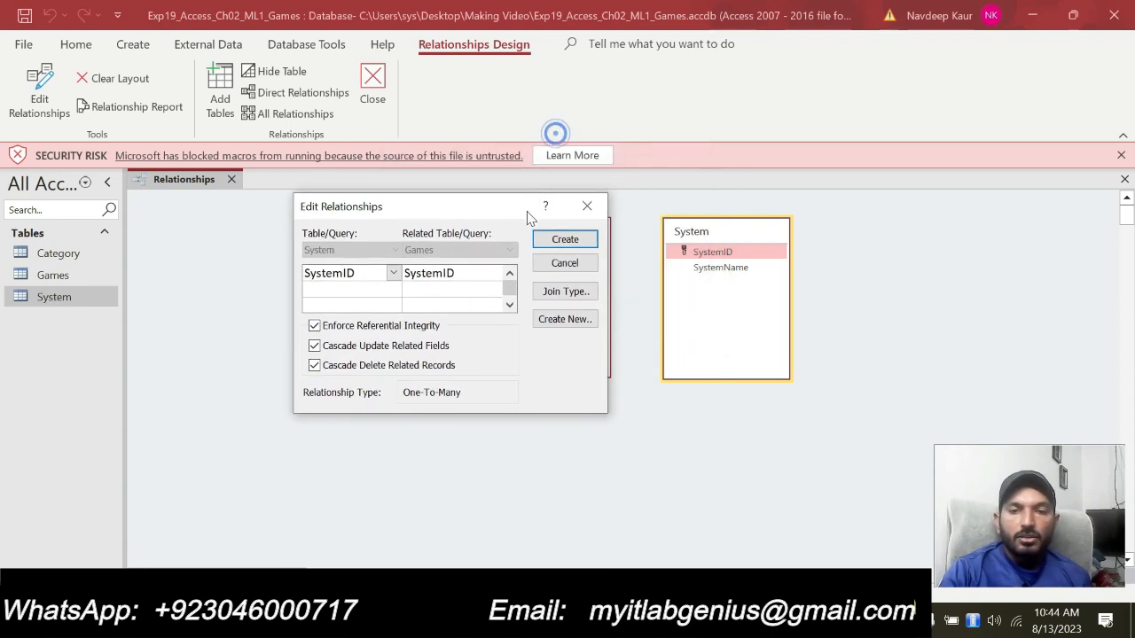
left_click(560, 239)
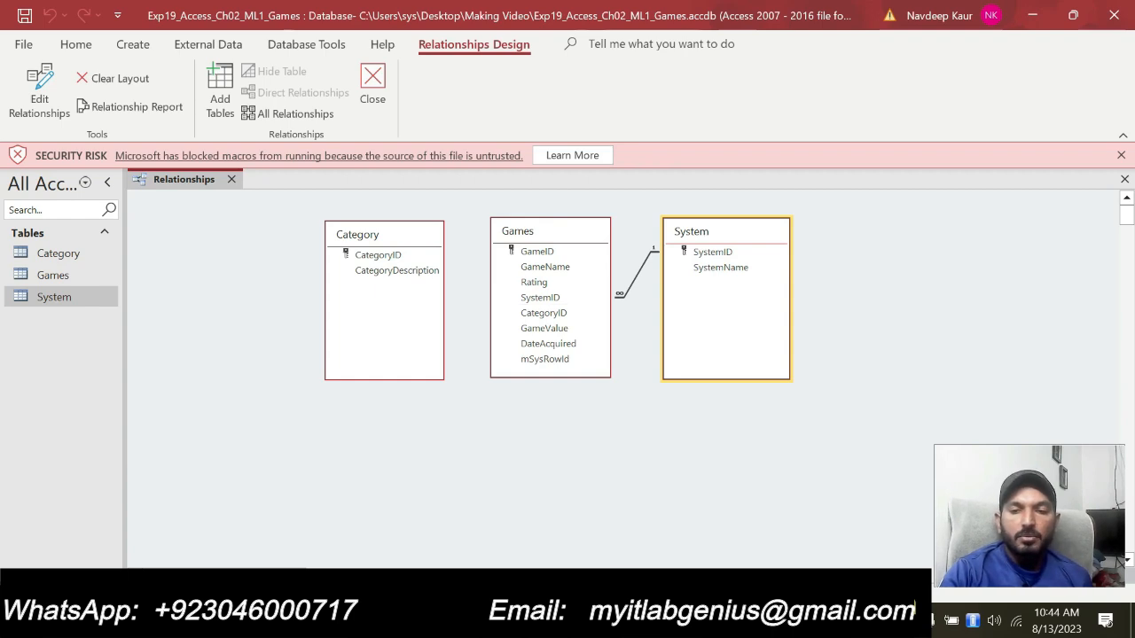
In the Word instructions, remove the highlight from the step 8 text and highlight the step 9 text in turquoise.
key("alt+Tab")
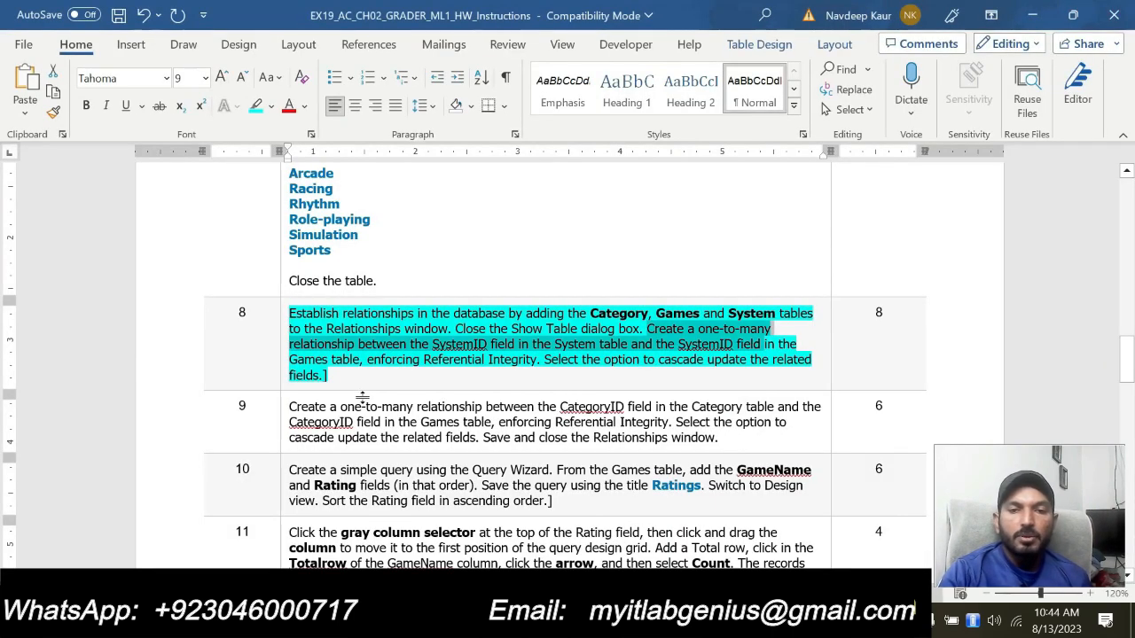
left_click_drag(652, 329, 333, 375)
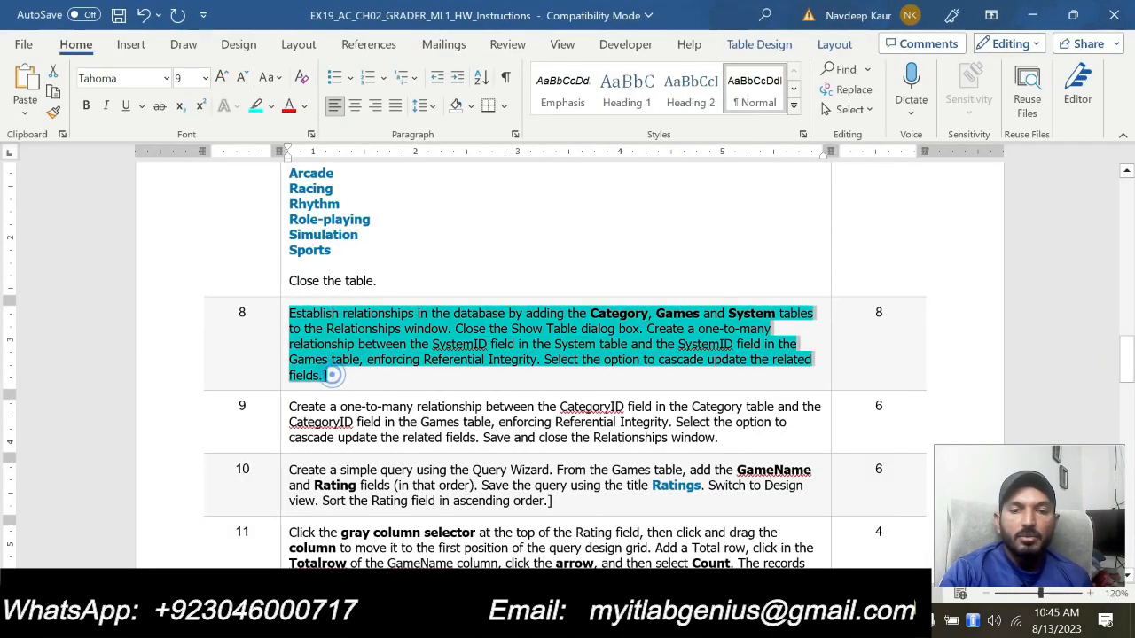
left_click(370, 284)
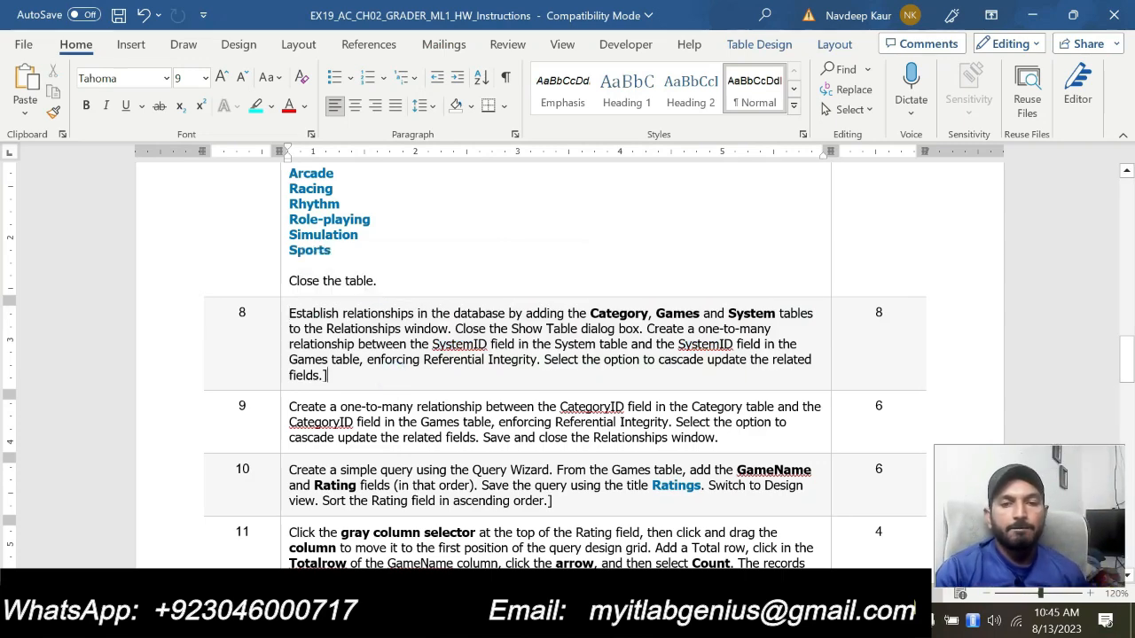
scroll(567, 364, "down", 1)
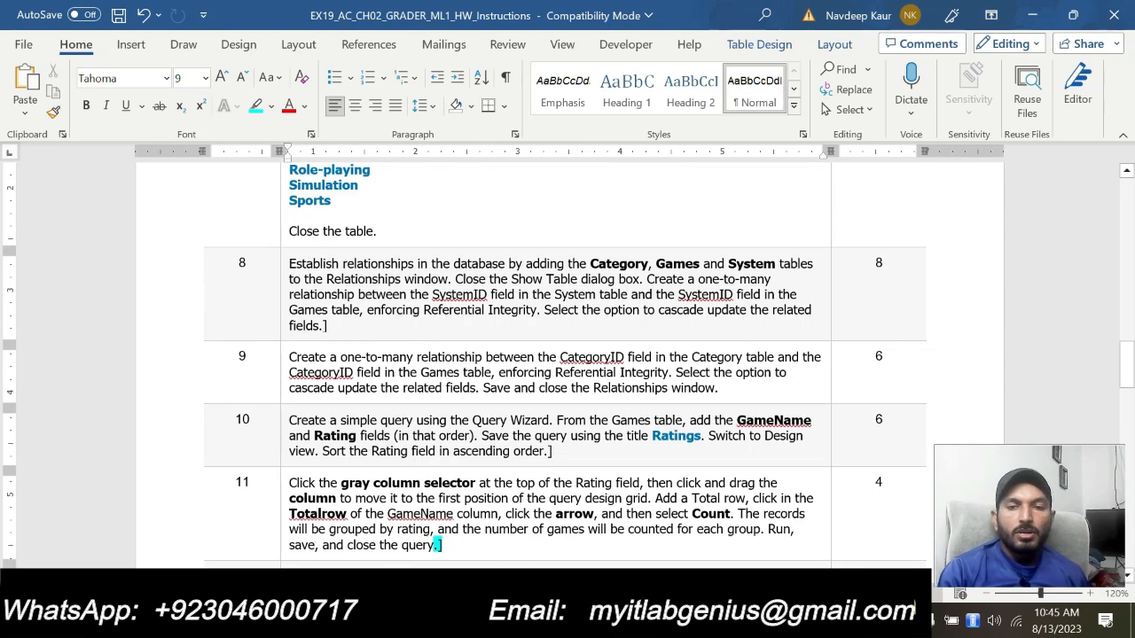
left_click_drag(719, 388, 289, 357)
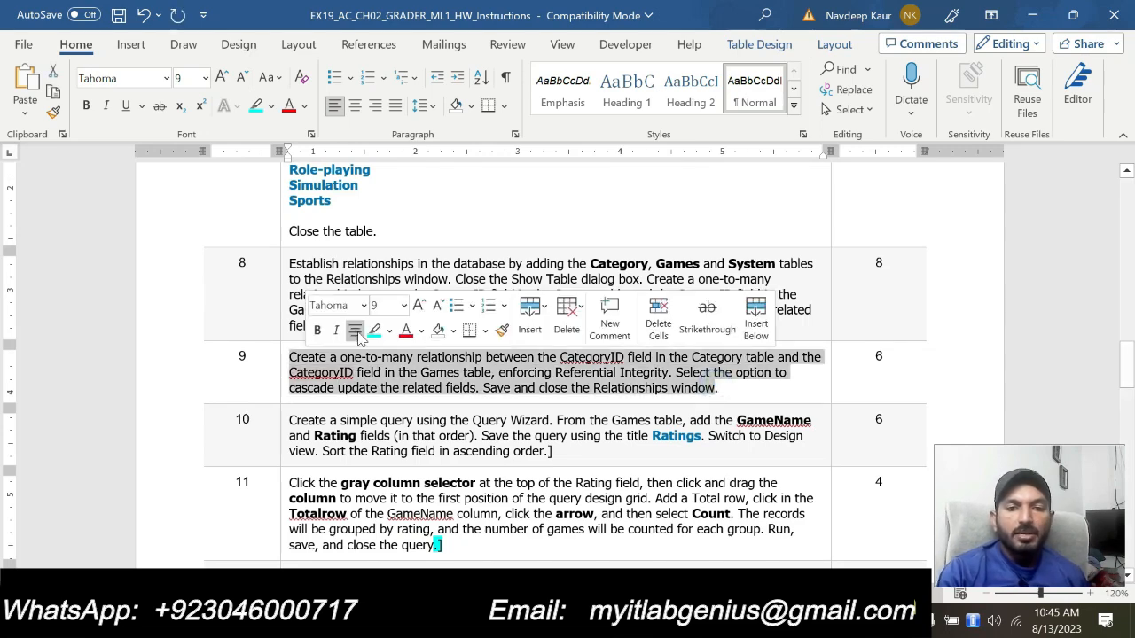
left_click(375, 332)
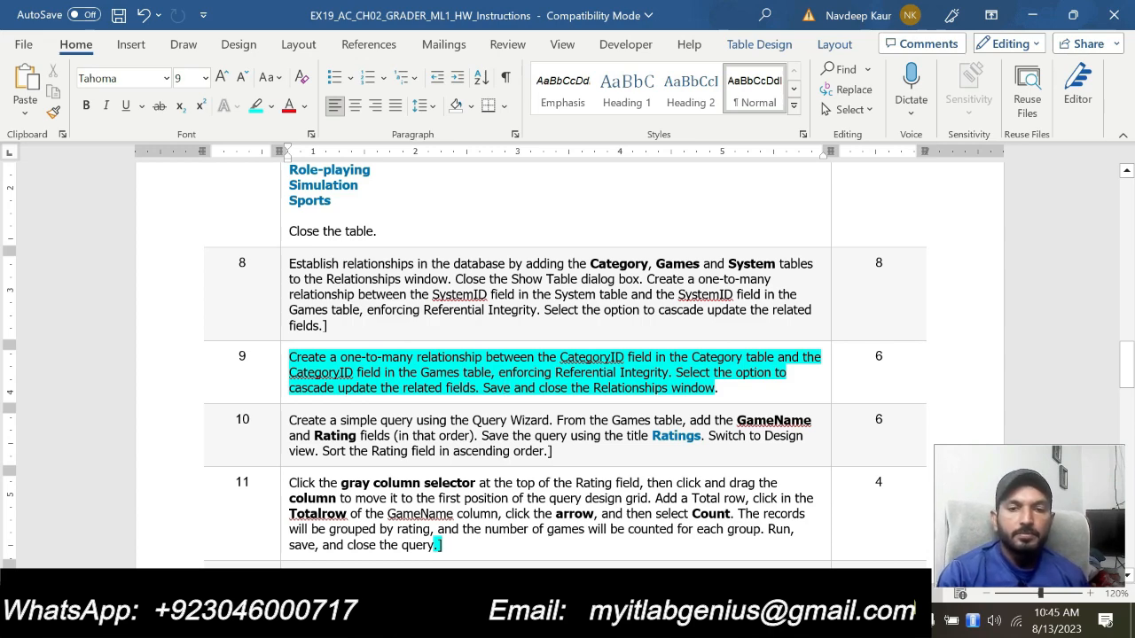
In Access, relate CategoryID in Category to CategoryID in Games, enforcing referential integrity with cascade update of related fields and cascade delete of related records.
key("alt+Tab")
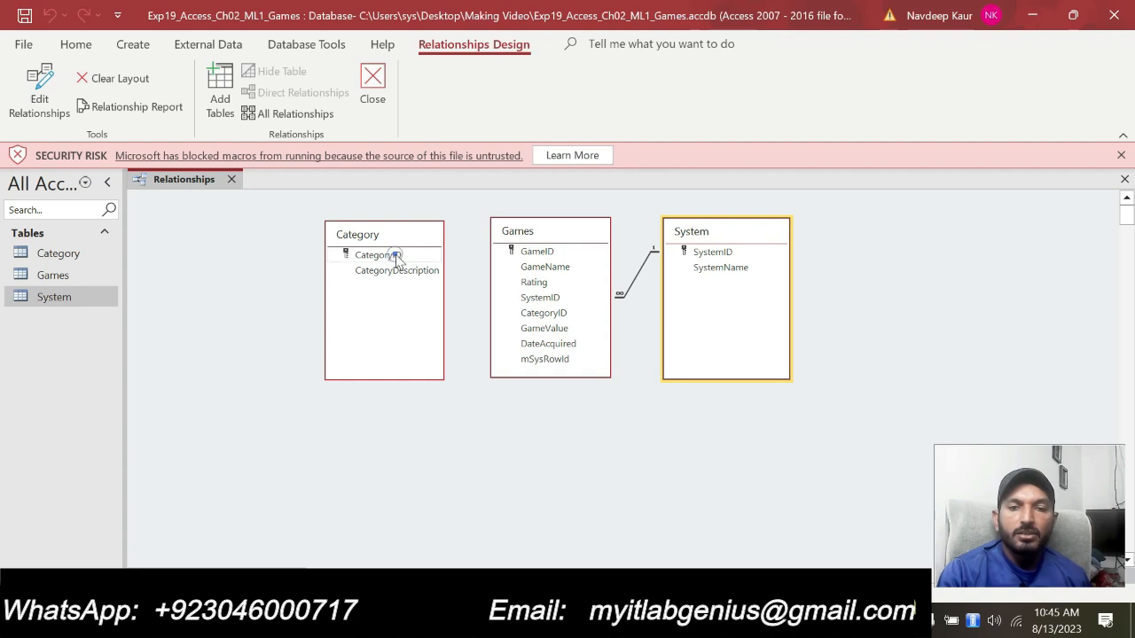
left_click_drag(396, 257, 517, 313)
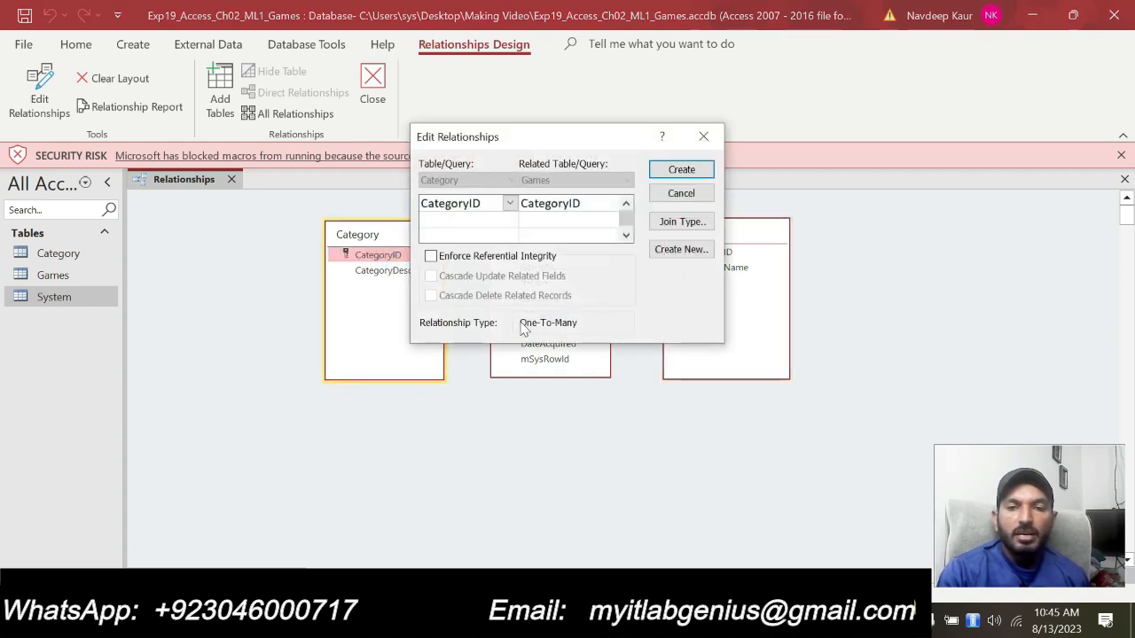
left_click_drag(492, 151, 413, 188)
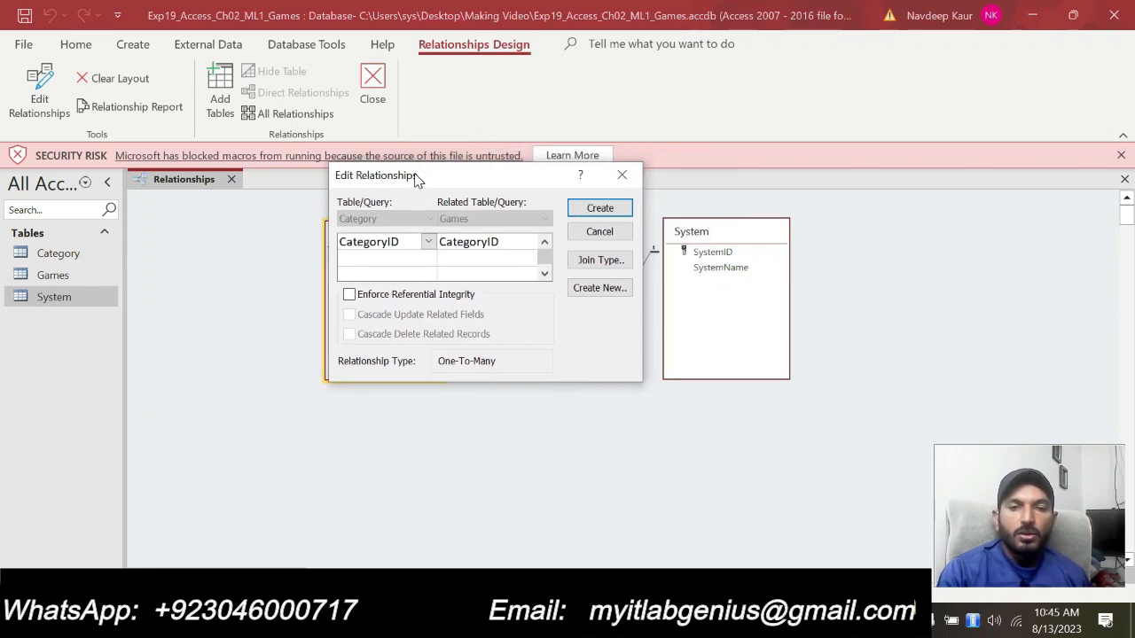
left_click(350, 296)
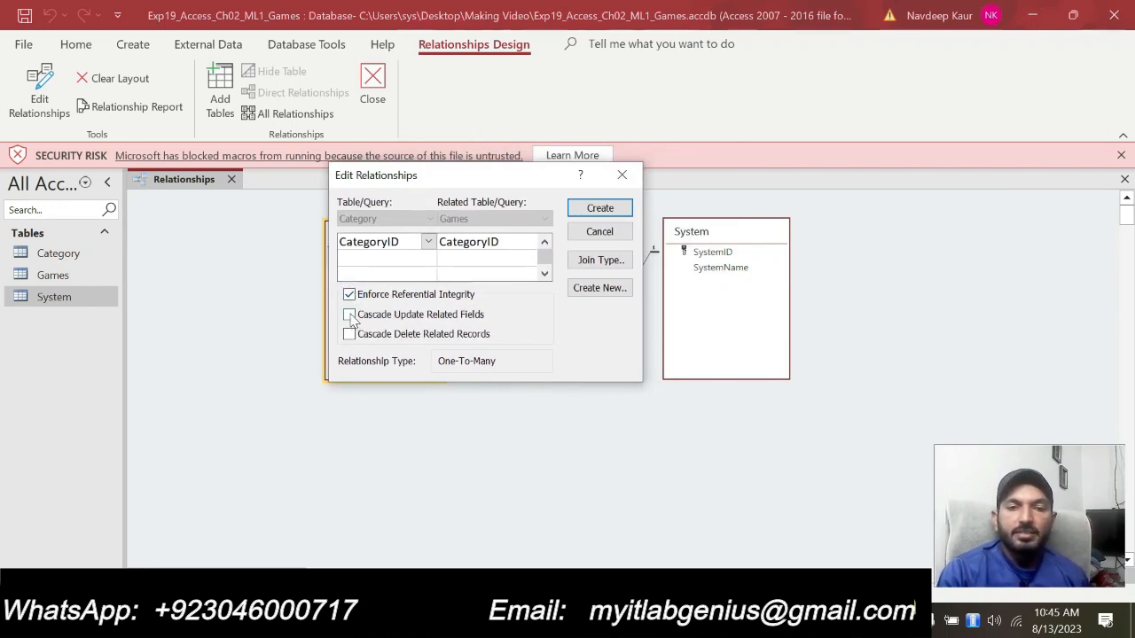
left_click(349, 314)
left_click(351, 333)
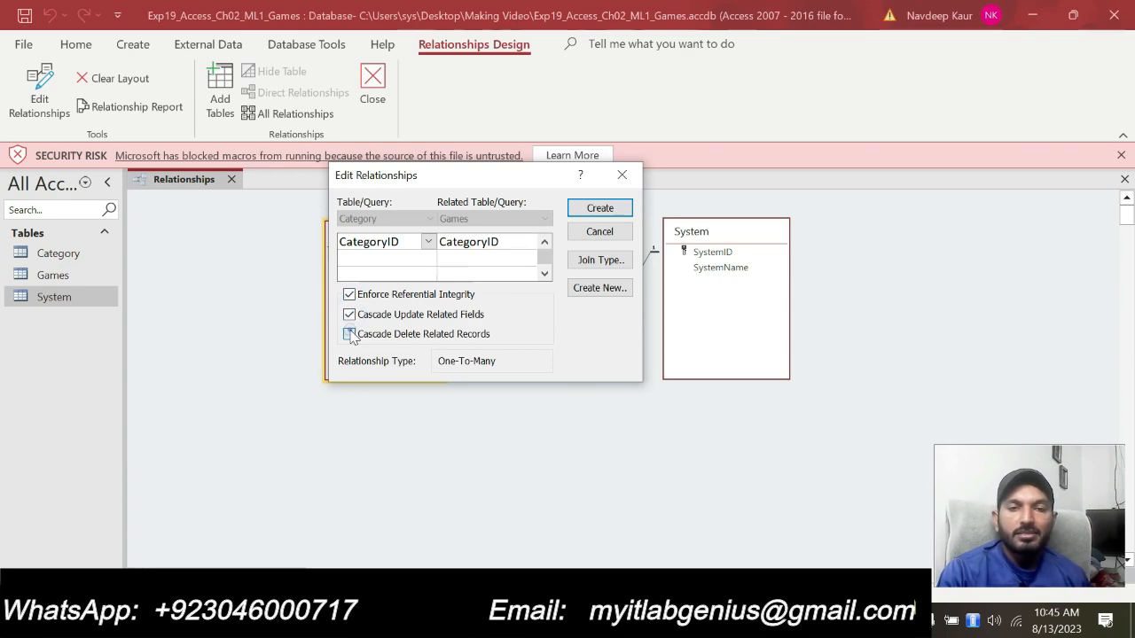
left_click(692, 621)
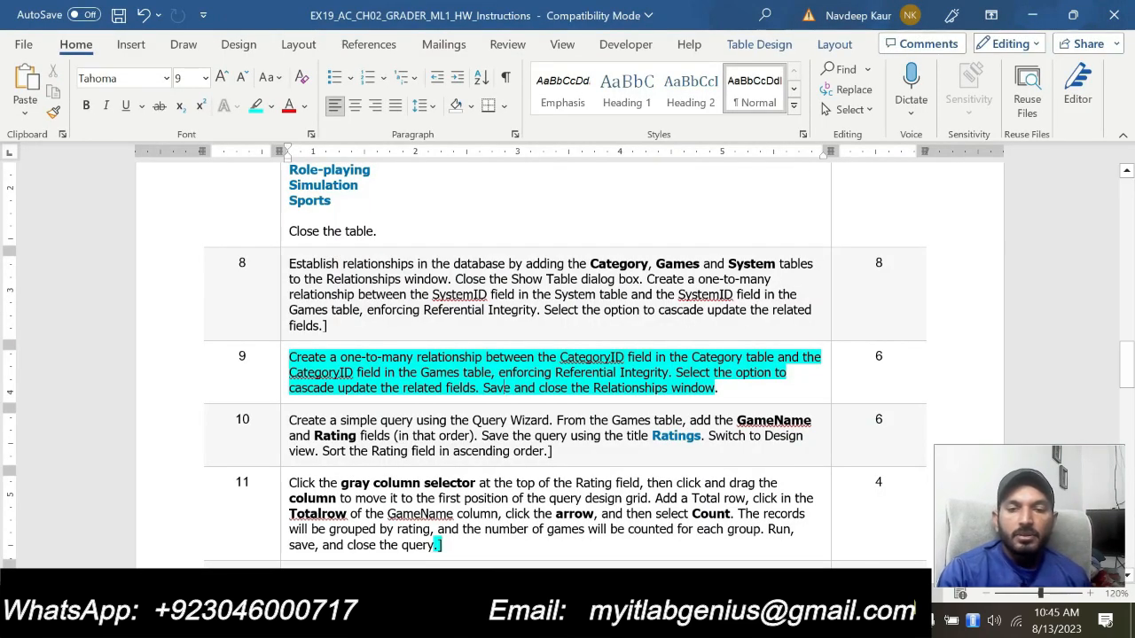
key("alt+Tab")
left_click(587, 209)
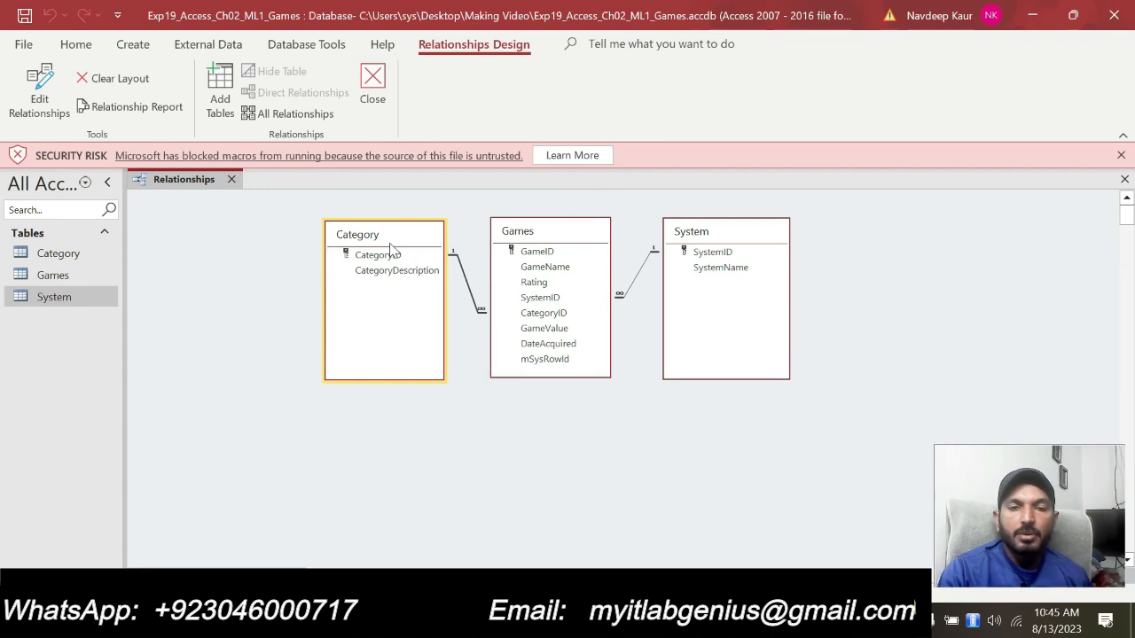
Save the relationships layout and close the Relationships window.
right_click(183, 182)
left_click(197, 188)
right_click(196, 182)
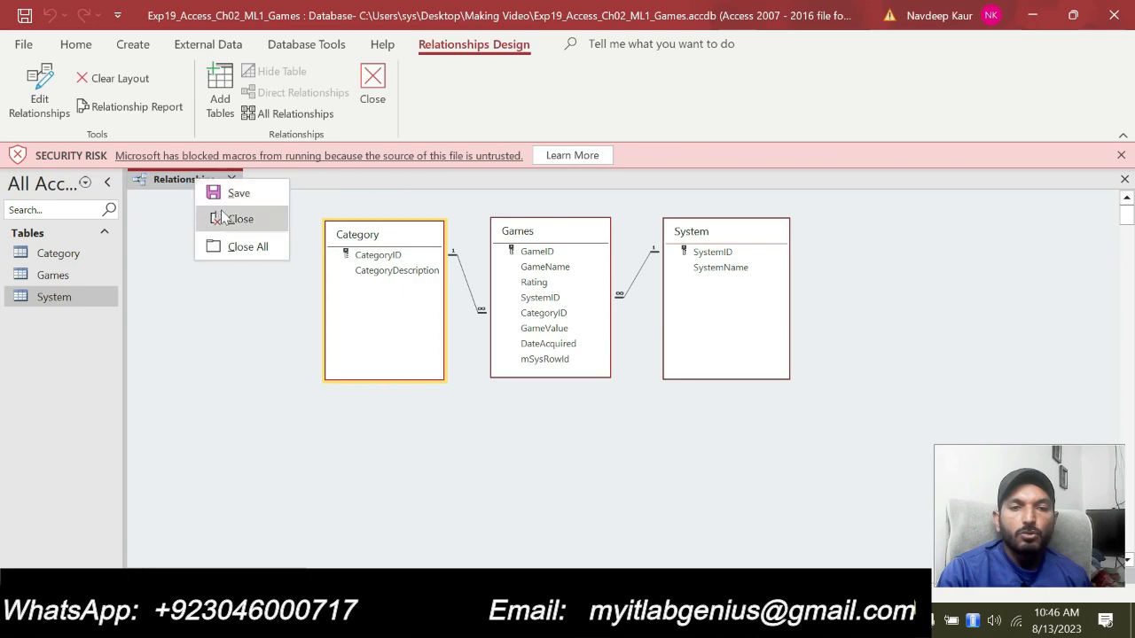
left_click(220, 211)
Return to the Word instructions and remove the turquoise highlight from the whole step 9 text.
key("alt+Tab")
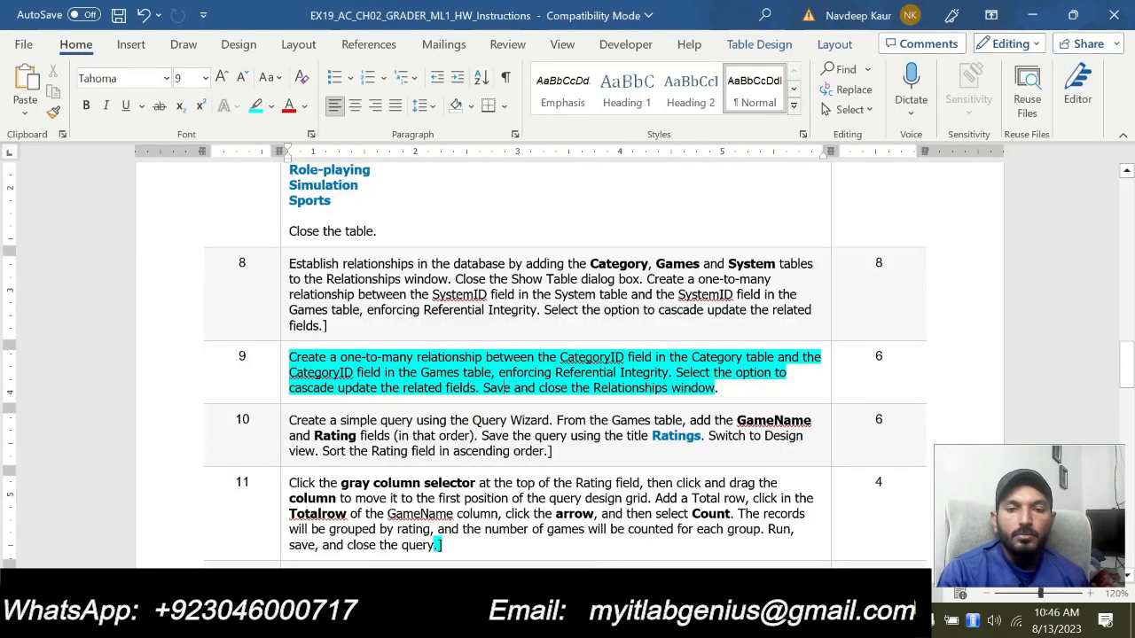
left_click_drag(720, 389, 291, 358)
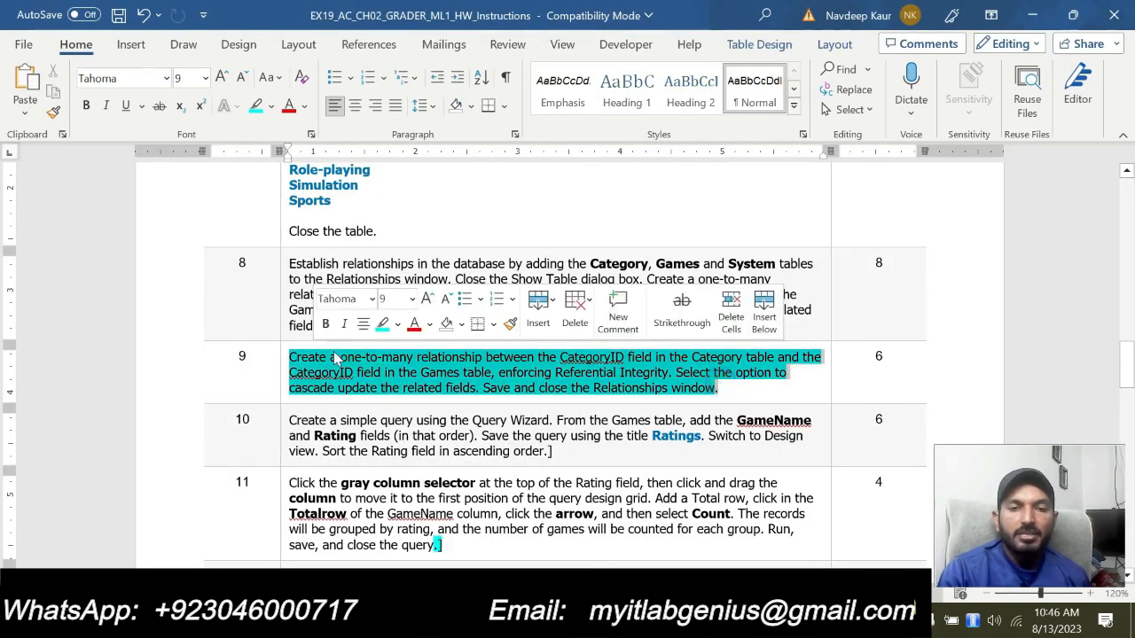
left_click(383, 324)
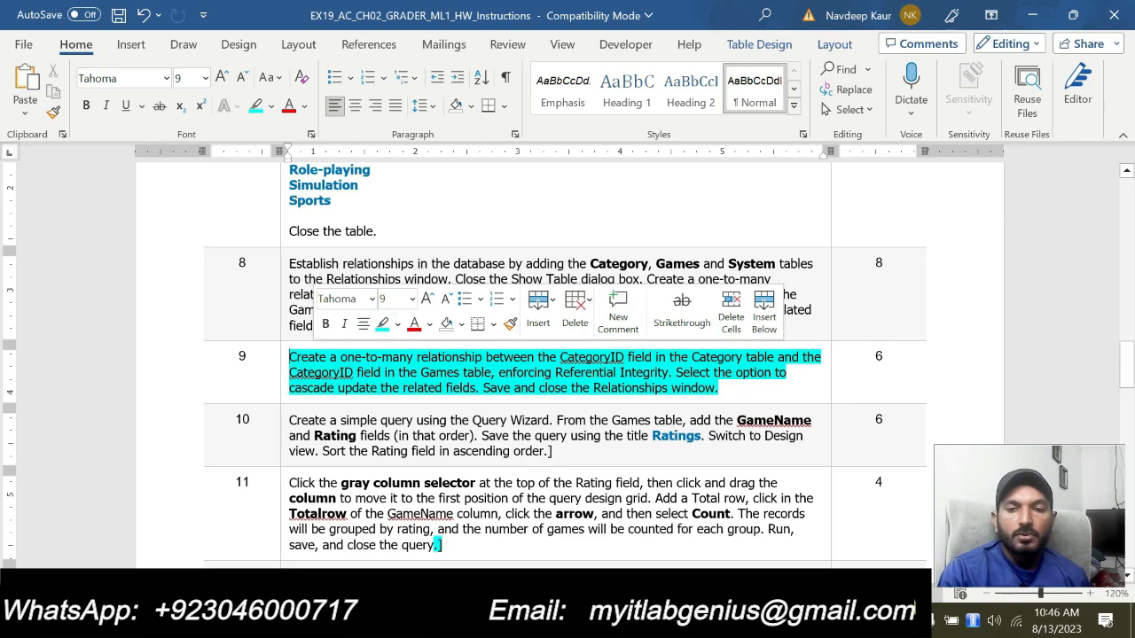
left_click(360, 323)
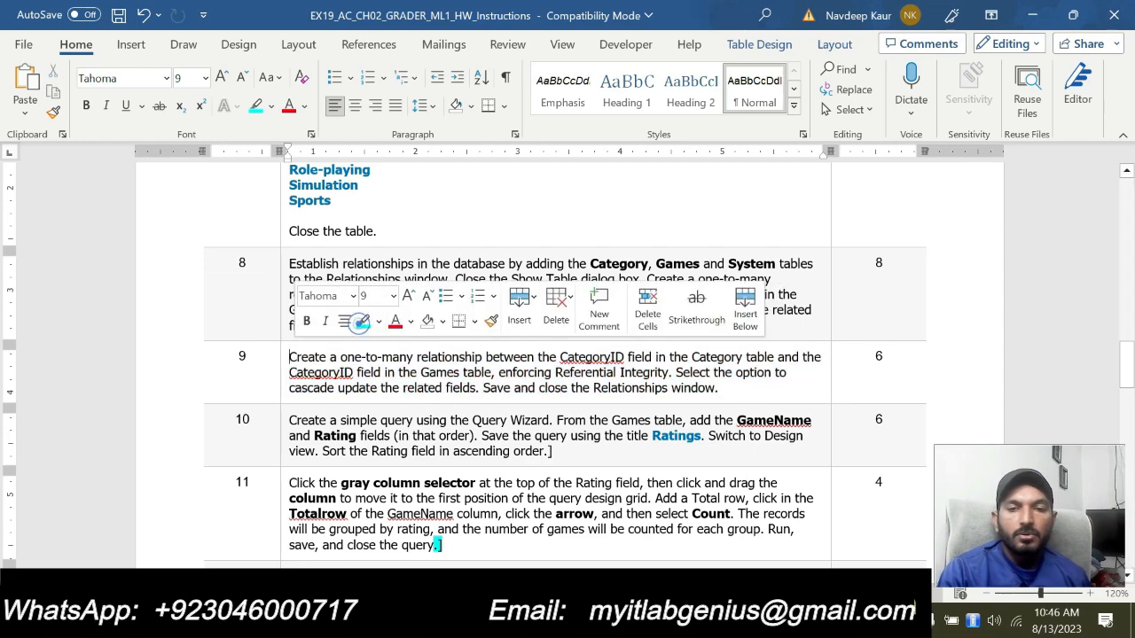
Delete the stray closing bracket at the end of step 10 and highlight the step 10 text in turquoise.
scroll(359, 323, "down", 3)
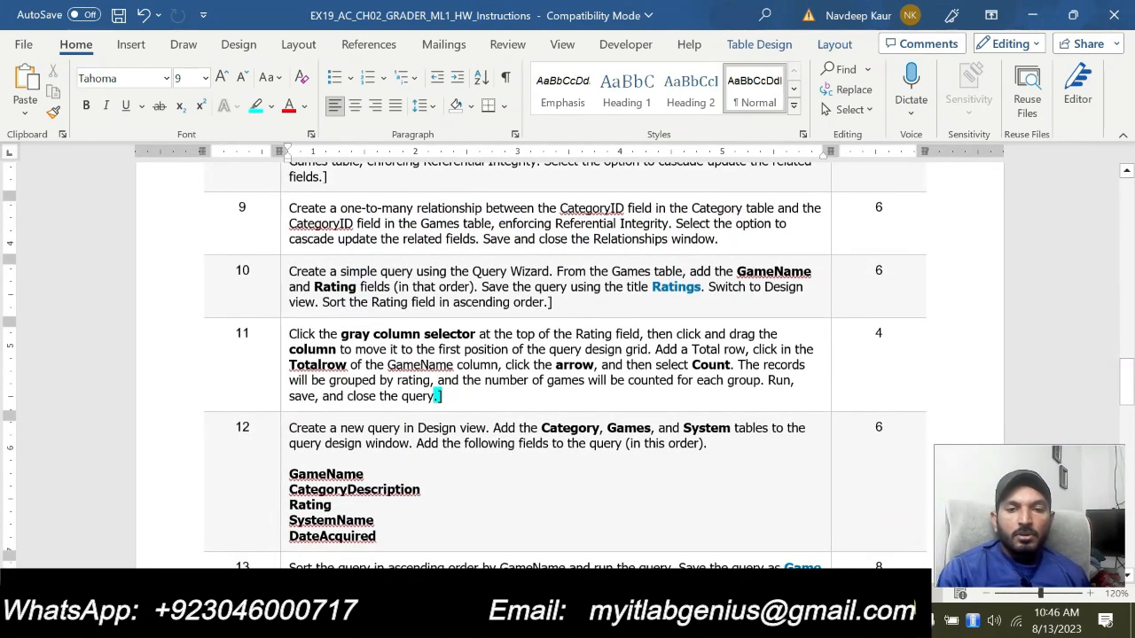
left_click(550, 303)
key("BackSpace")
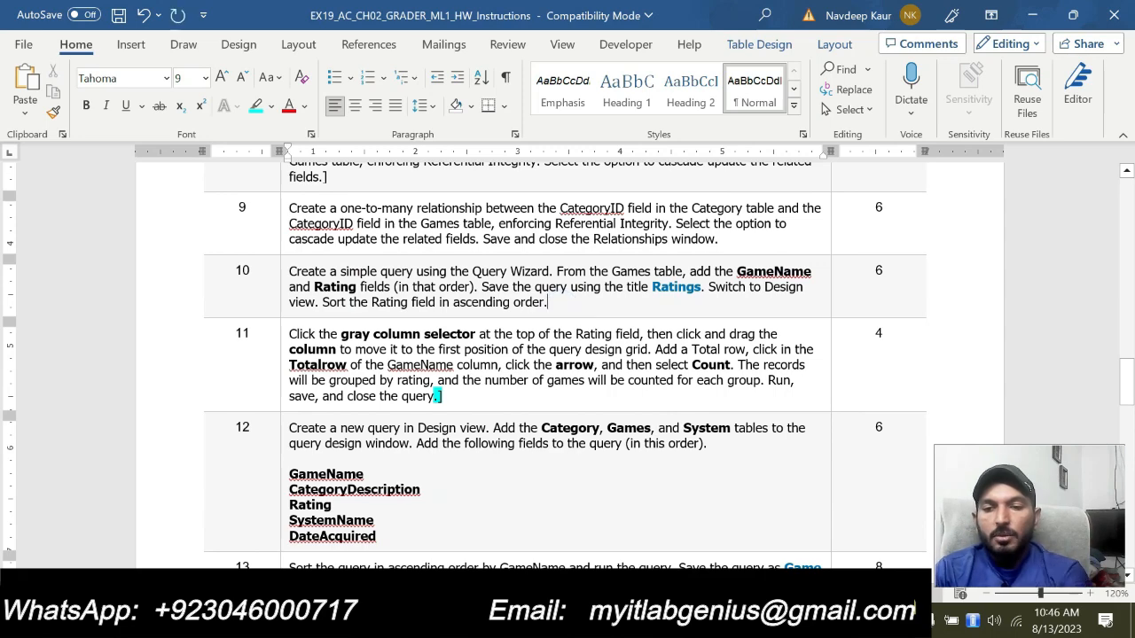
left_click_drag(551, 302, 289, 271)
left_click(372, 247)
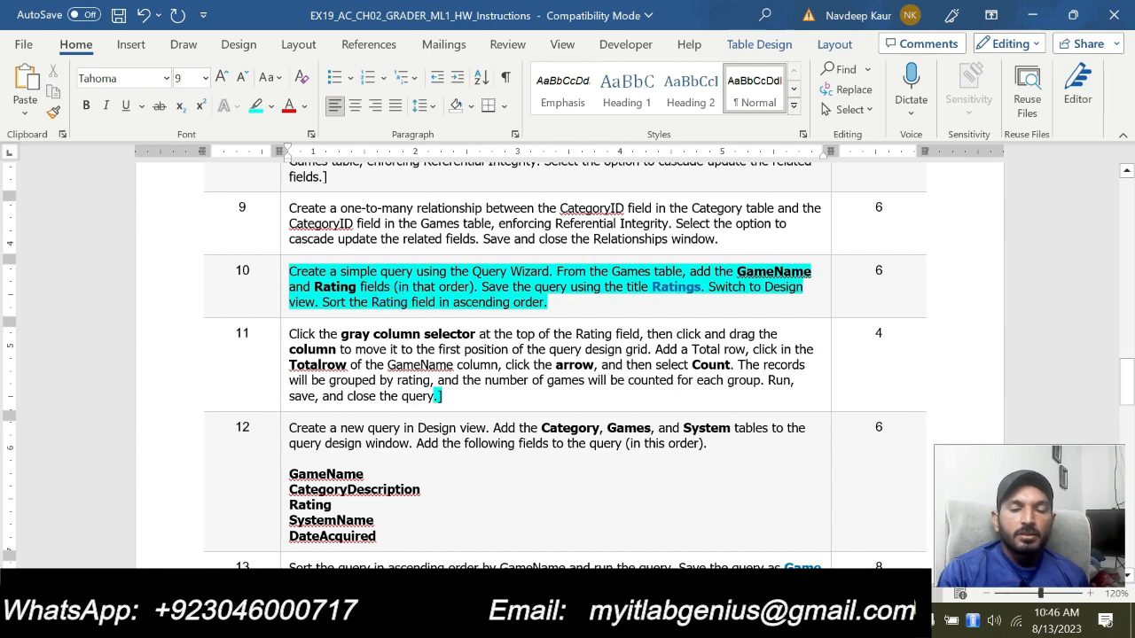
scroll(449, 352, "up", 3)
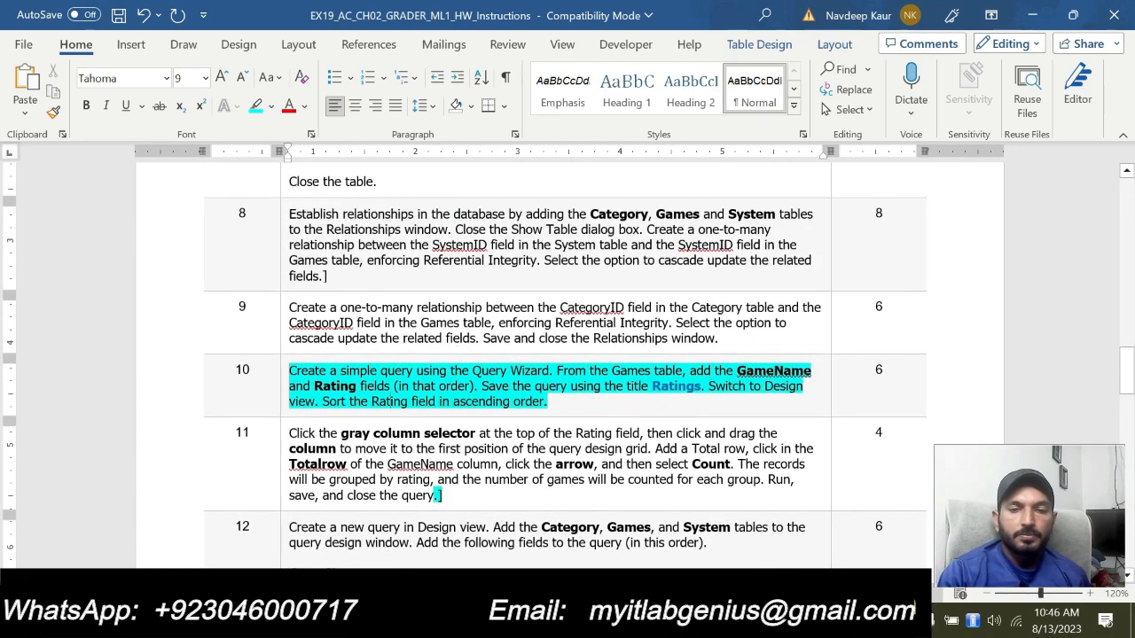
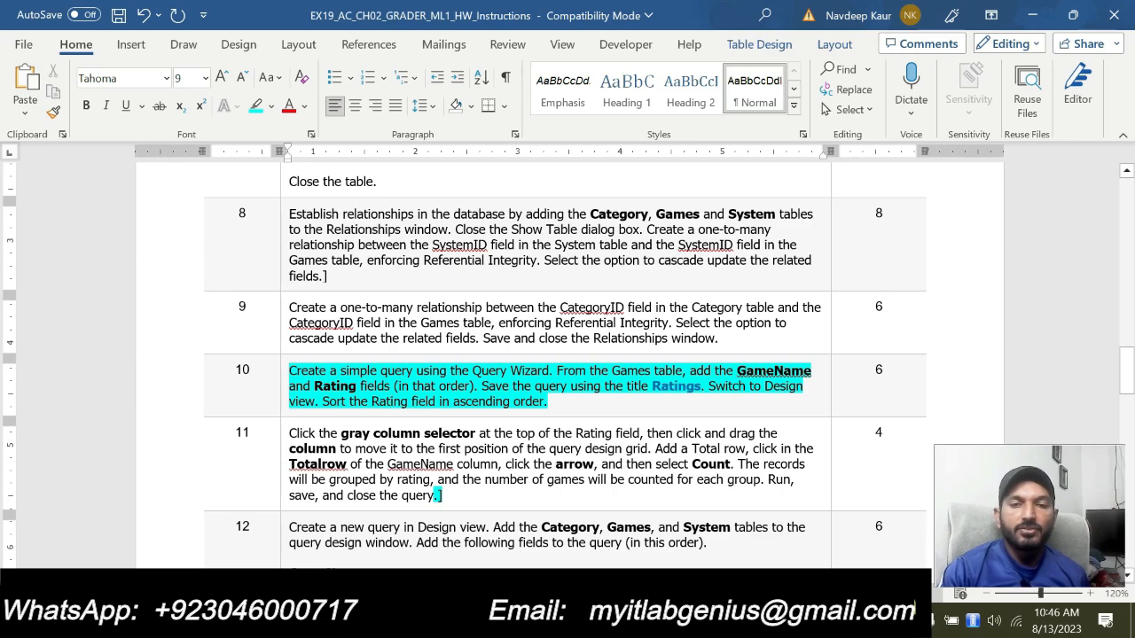
Switch to Access and start a Simple Query Wizard query based on the Games table.
left_click(390, 621)
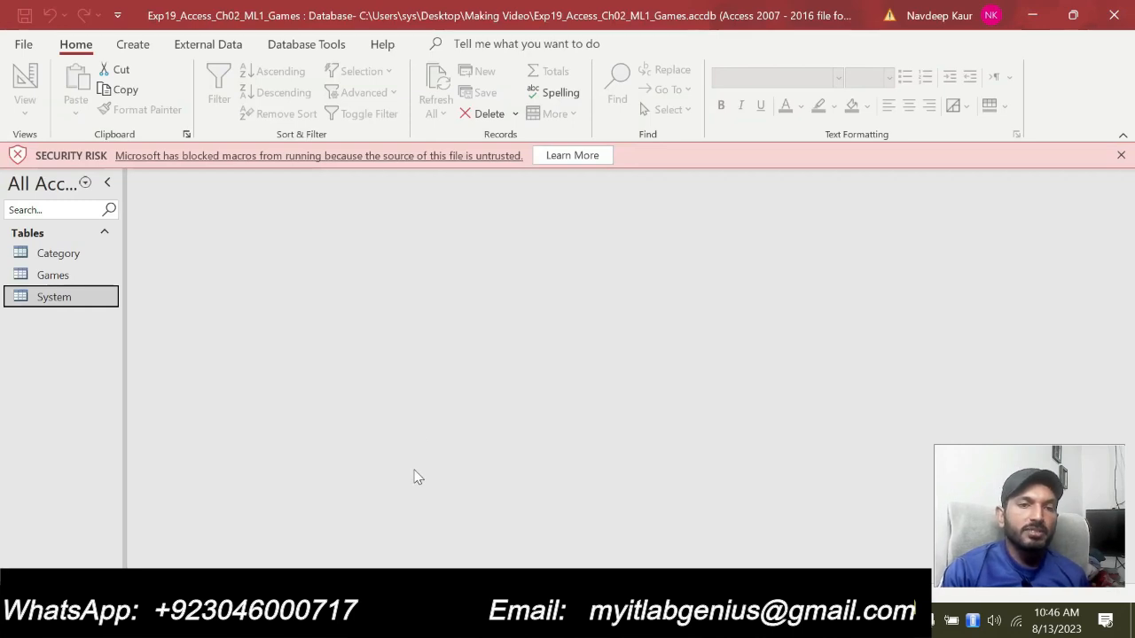
left_click(132, 44)
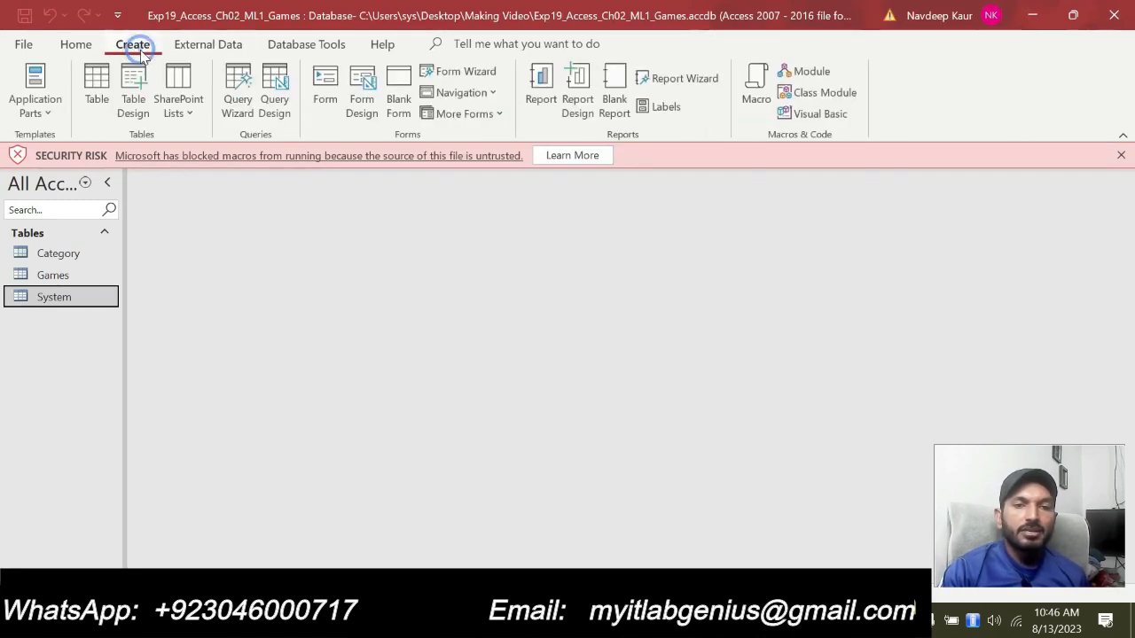
left_click(245, 103)
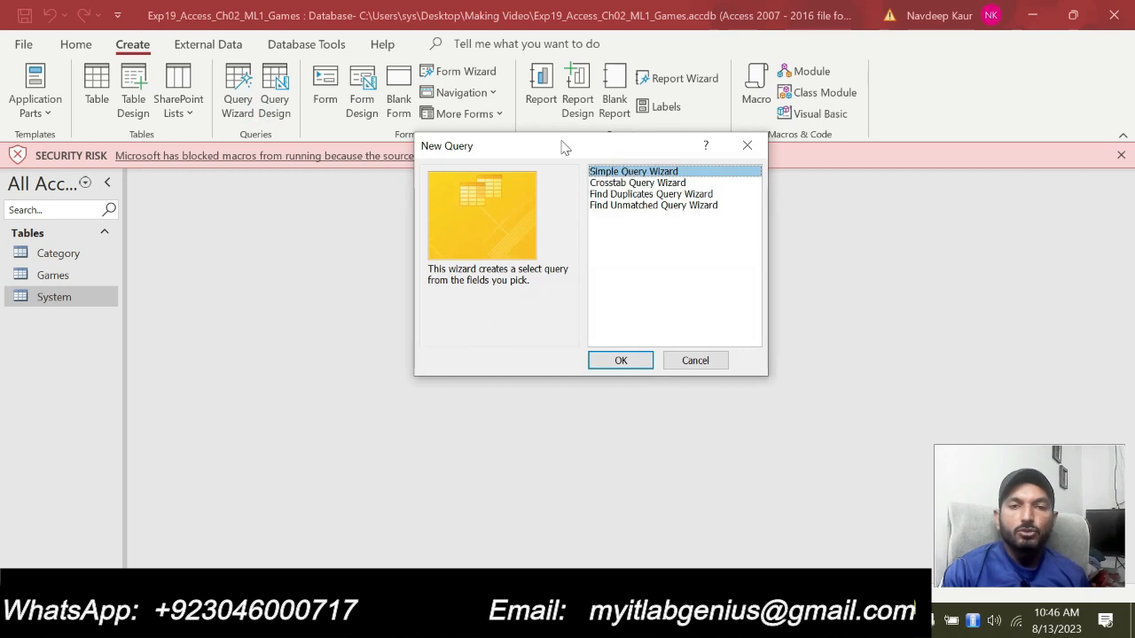
left_click_drag(562, 144, 431, 196)
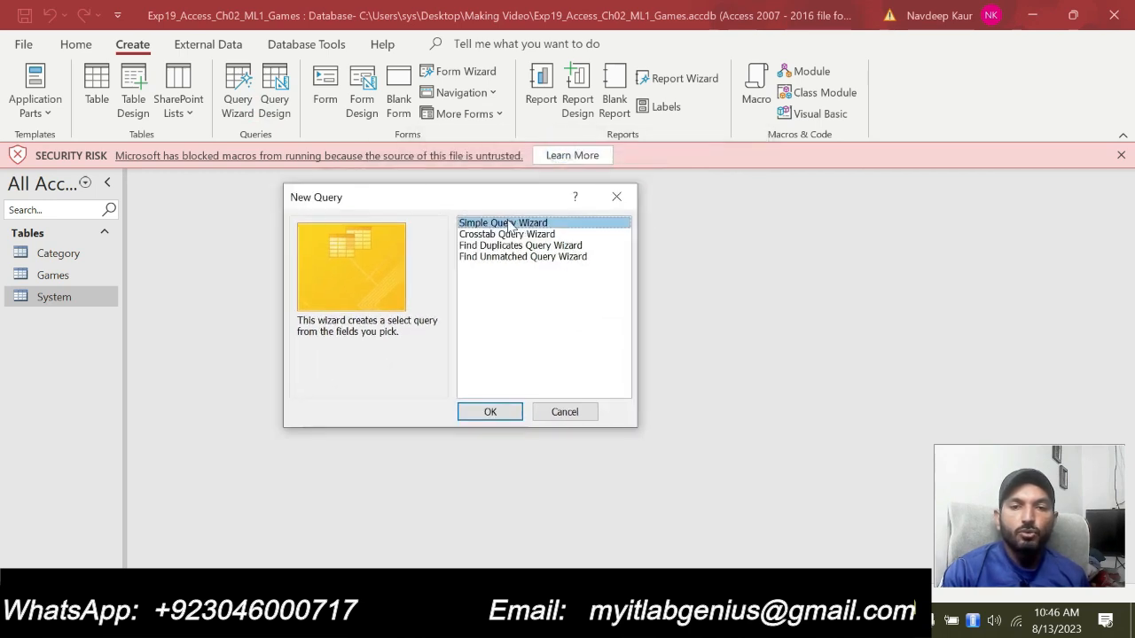
left_click(503, 412)
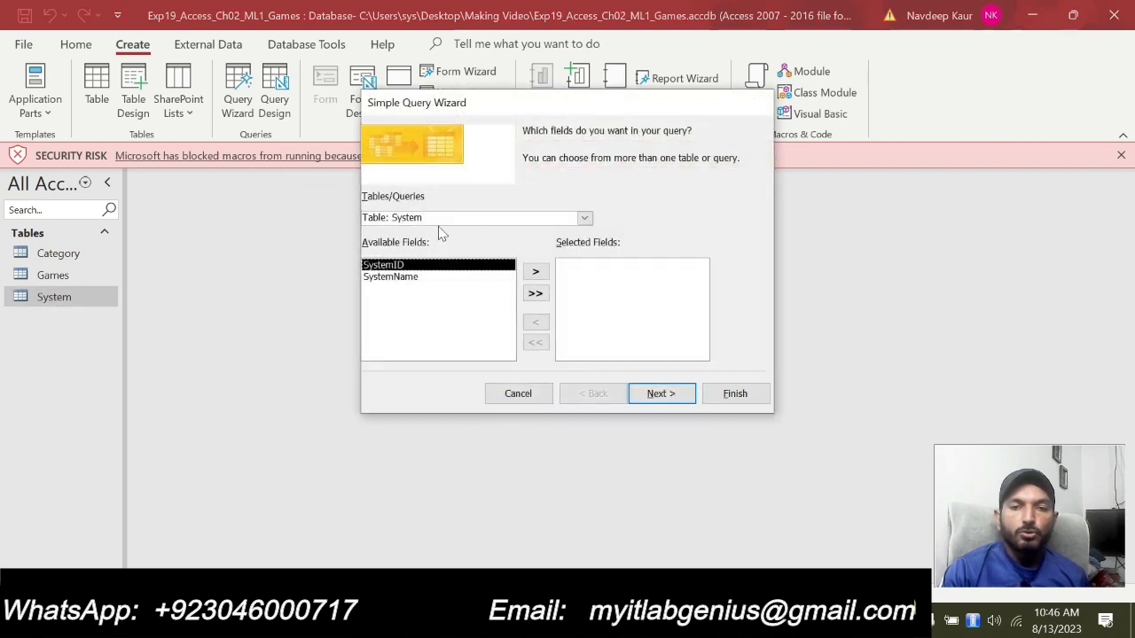
left_click(585, 217)
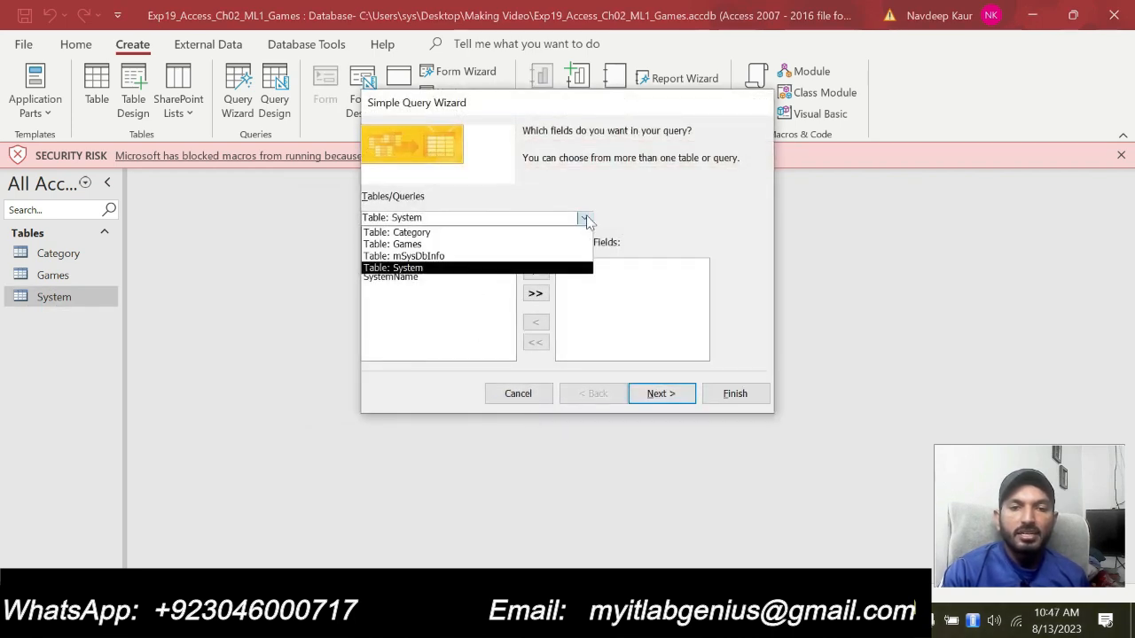
left_click(480, 245)
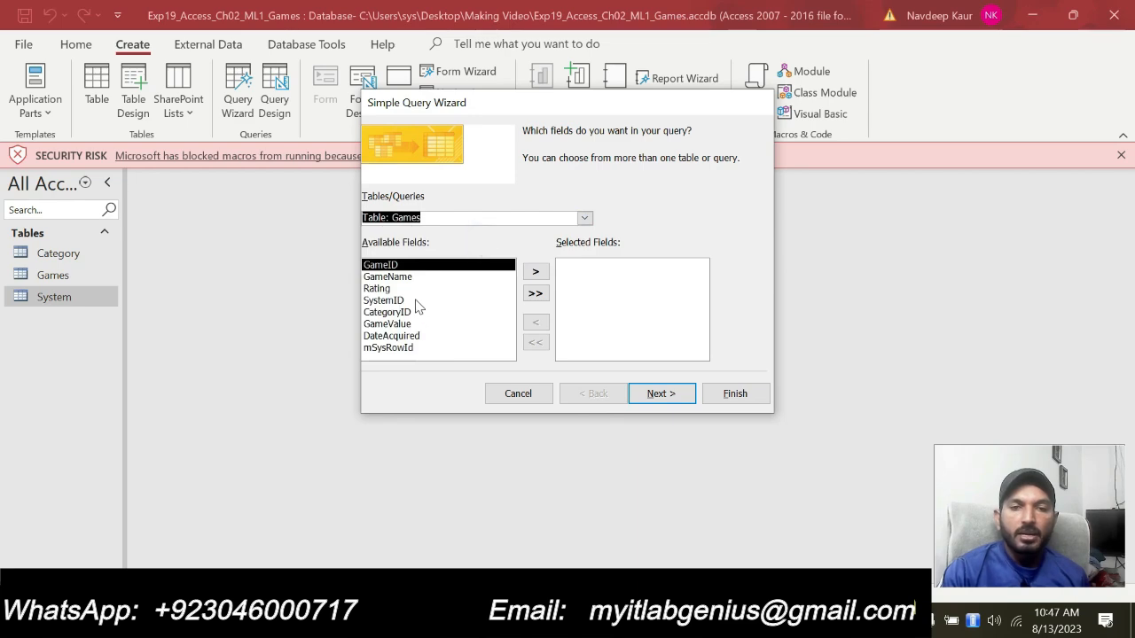
Add the GameName and Rating fields, in that order, to the query and proceed to its title page.
key("alt+Tab")
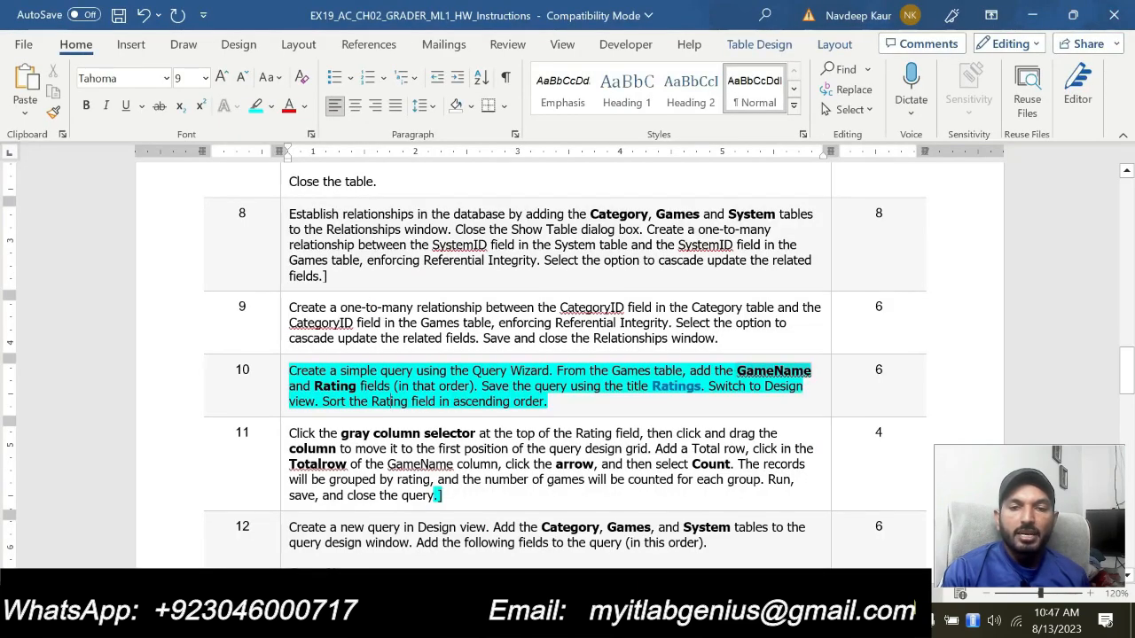
key("alt+Tab")
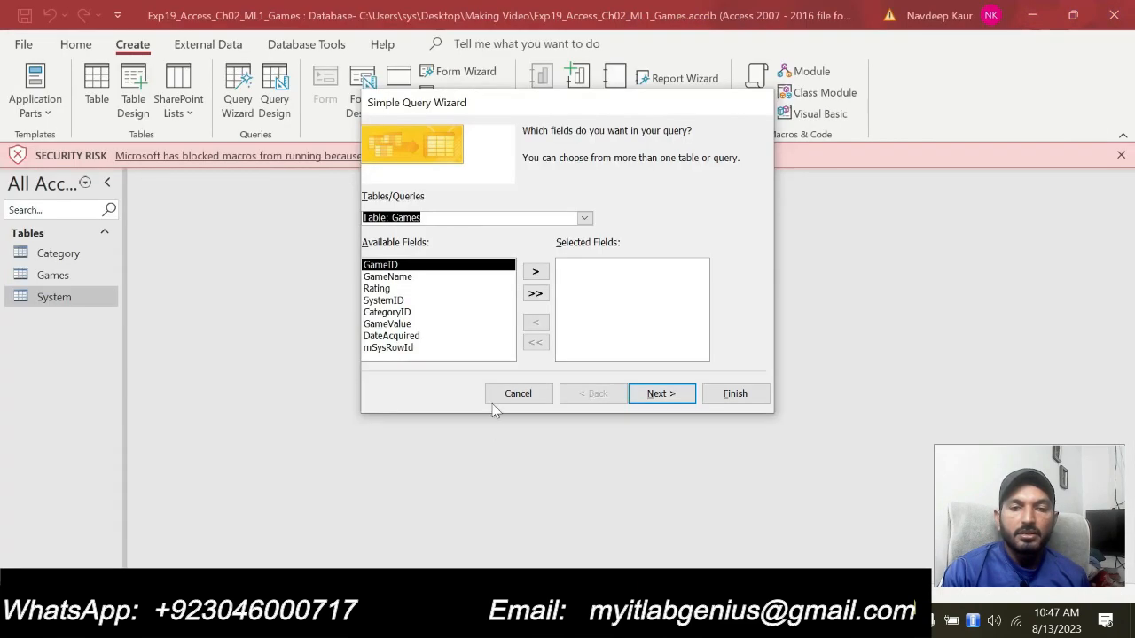
left_click(399, 276)
left_click(534, 271)
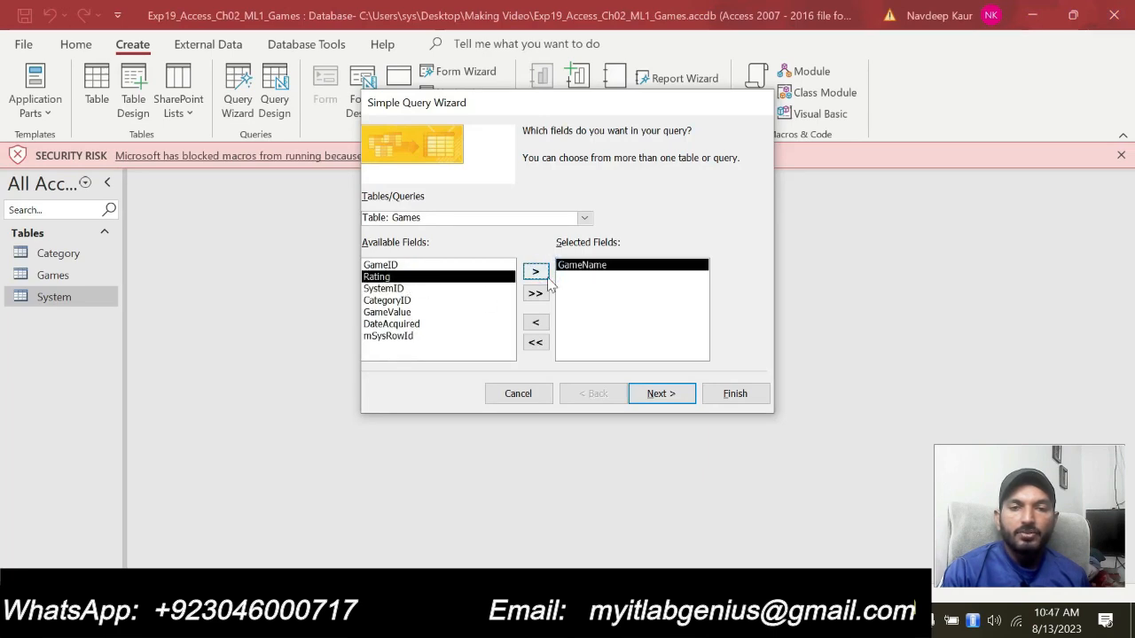
left_click(536, 273)
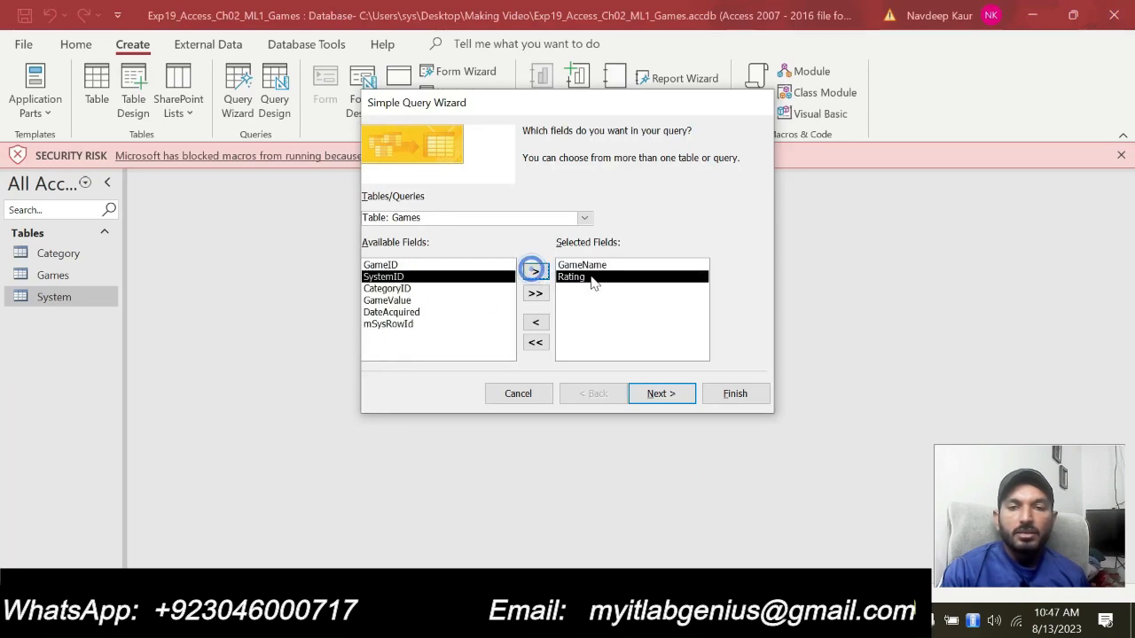
left_click(661, 396)
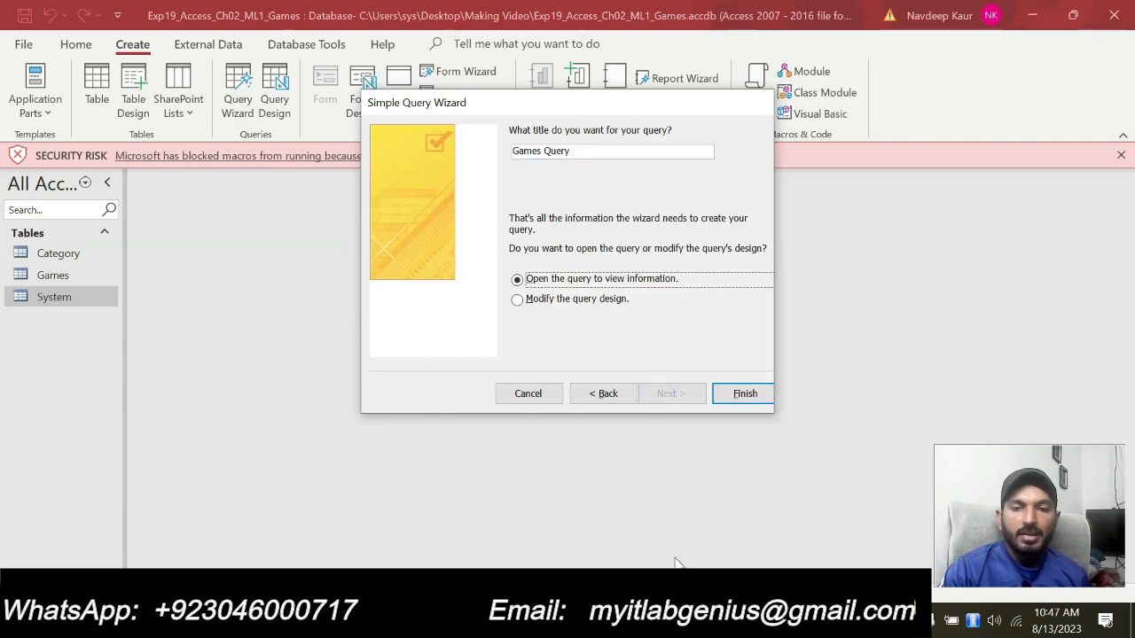
Title the query Rating and finish the wizard with the query opened to view its information.
key("alt+Tab")
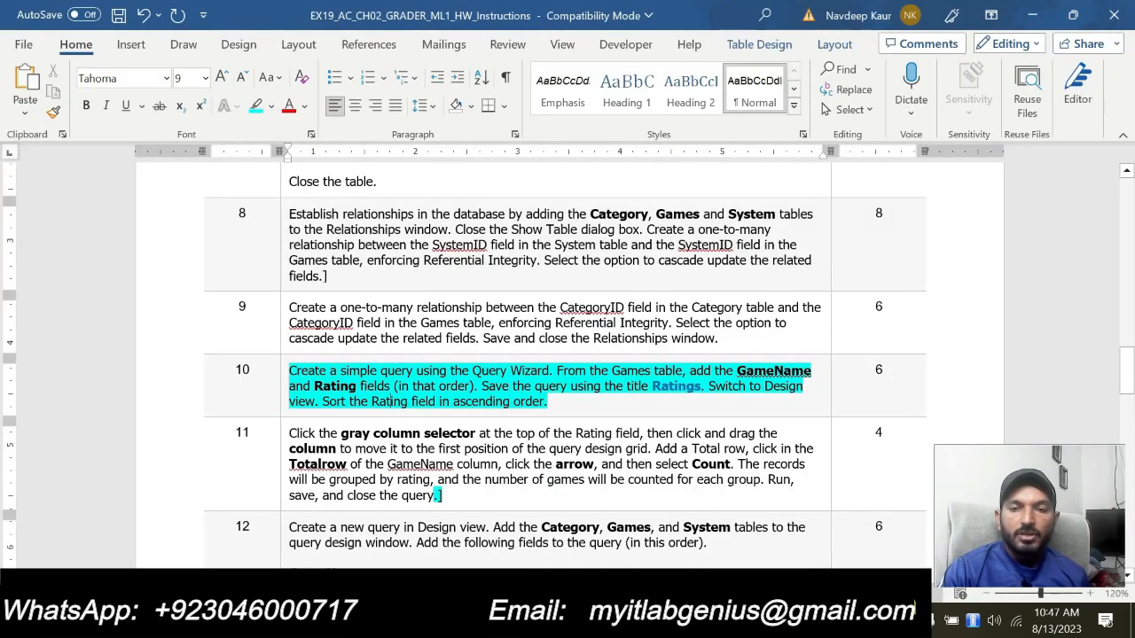
key("alt+Tab")
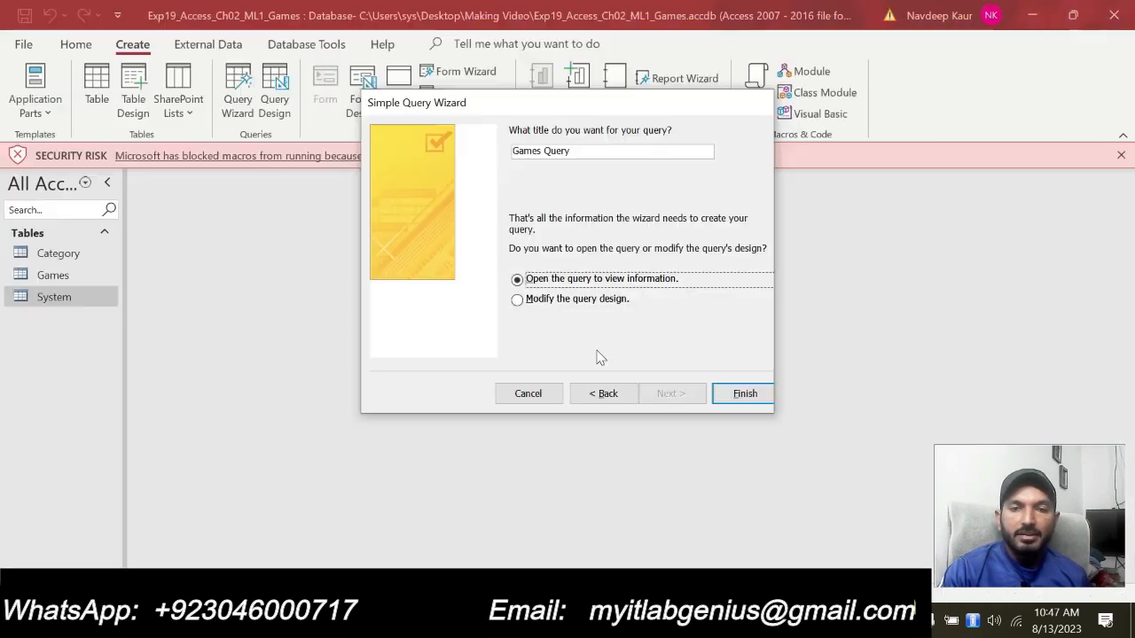
left_click(564, 150)
triple_click(582, 151)
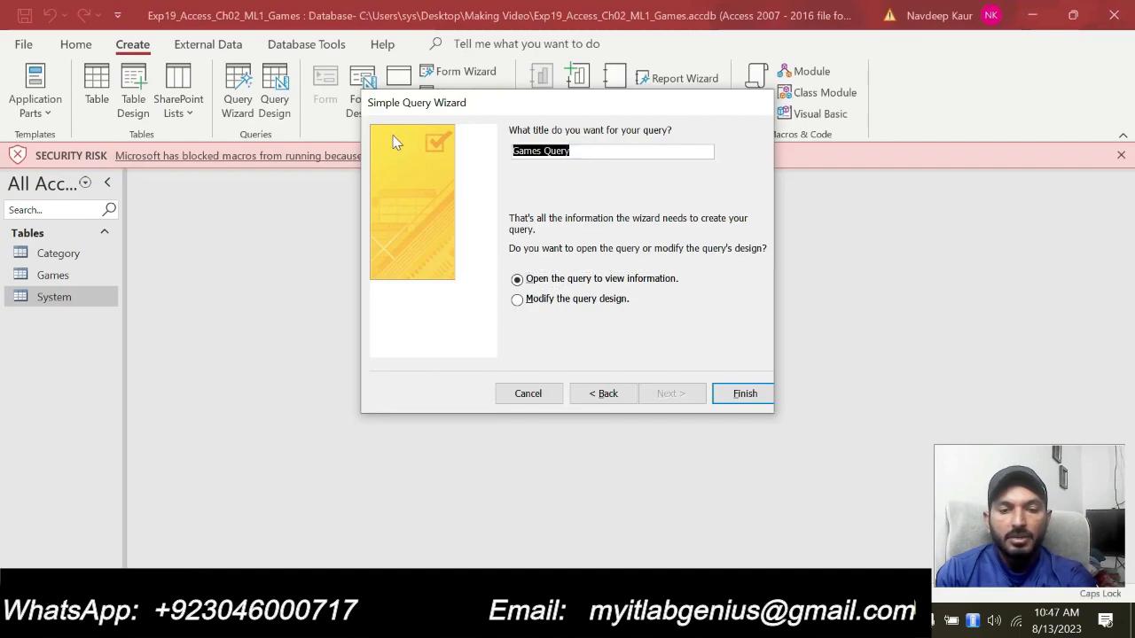
type("Rati")
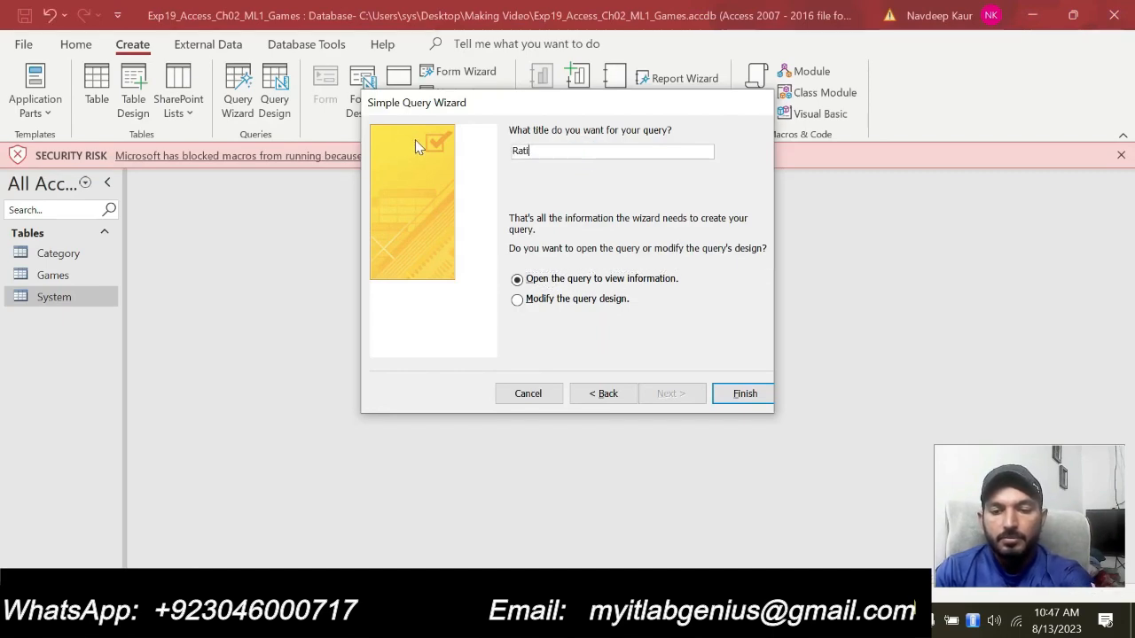
type("ng")
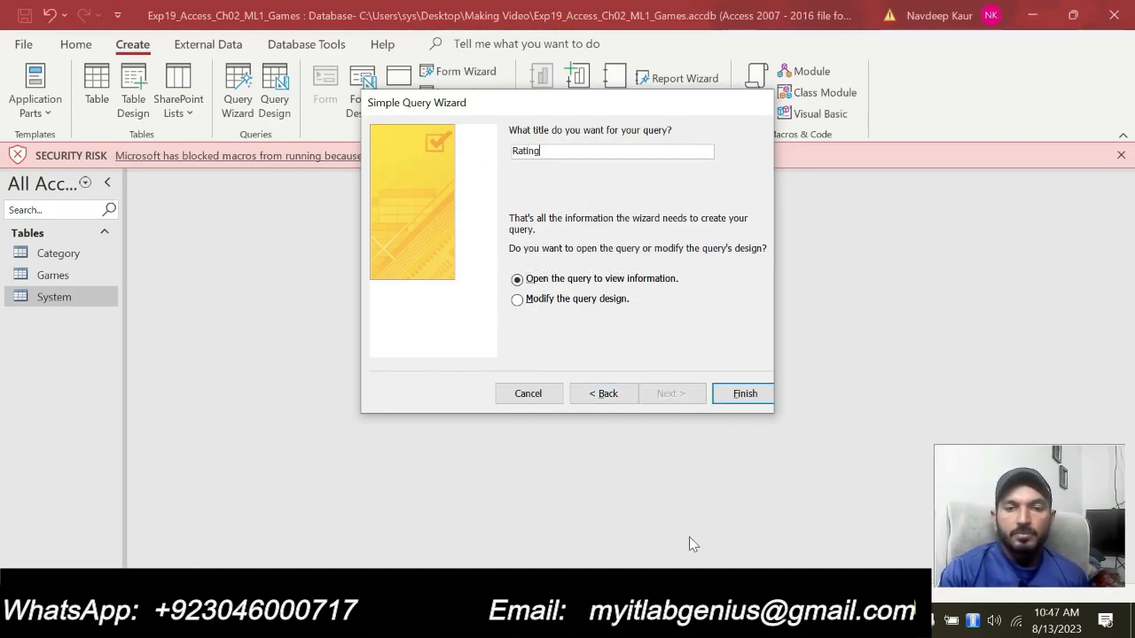
key("alt+Tab")
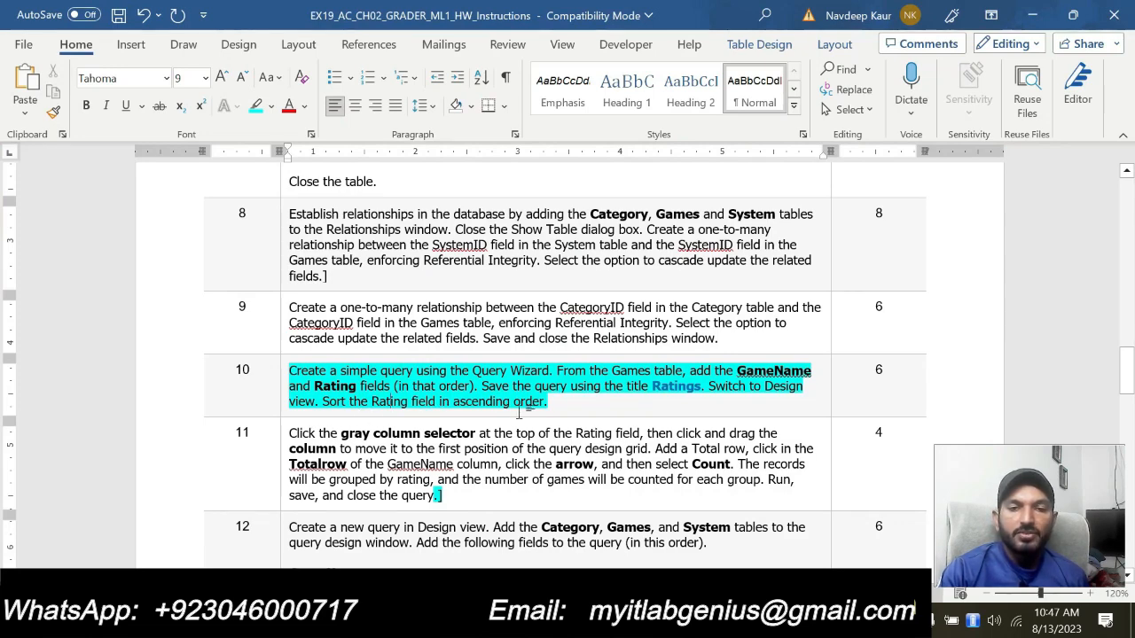
key("alt+Tab")
left_click(745, 394)
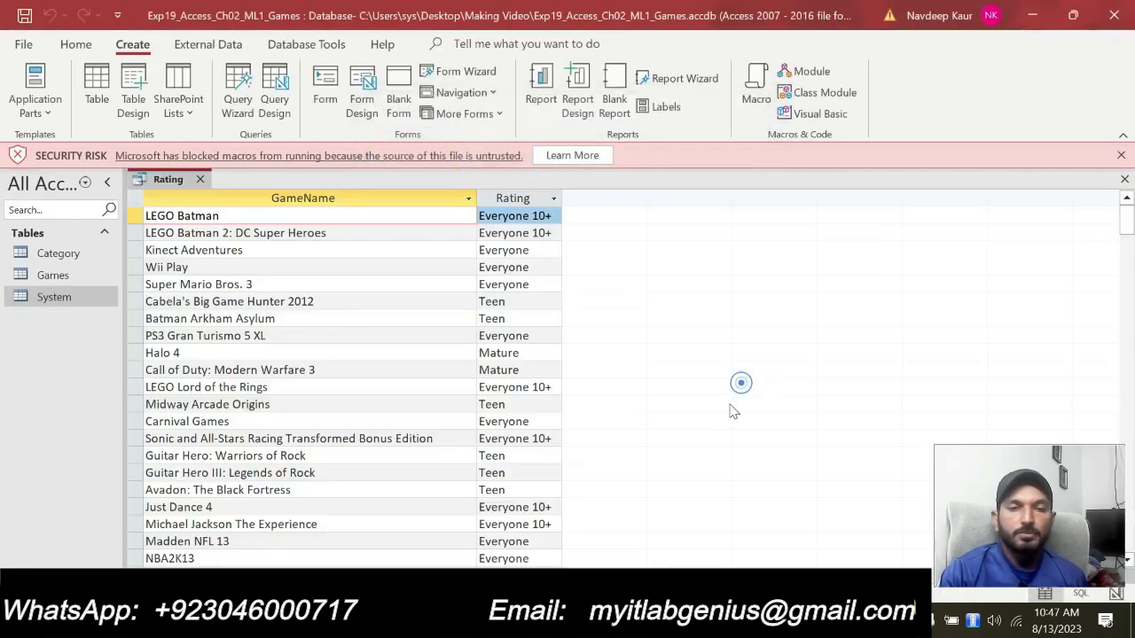
Show the Rating query in Design view and sort its Rating field in ascending order.
right_click(170, 180)
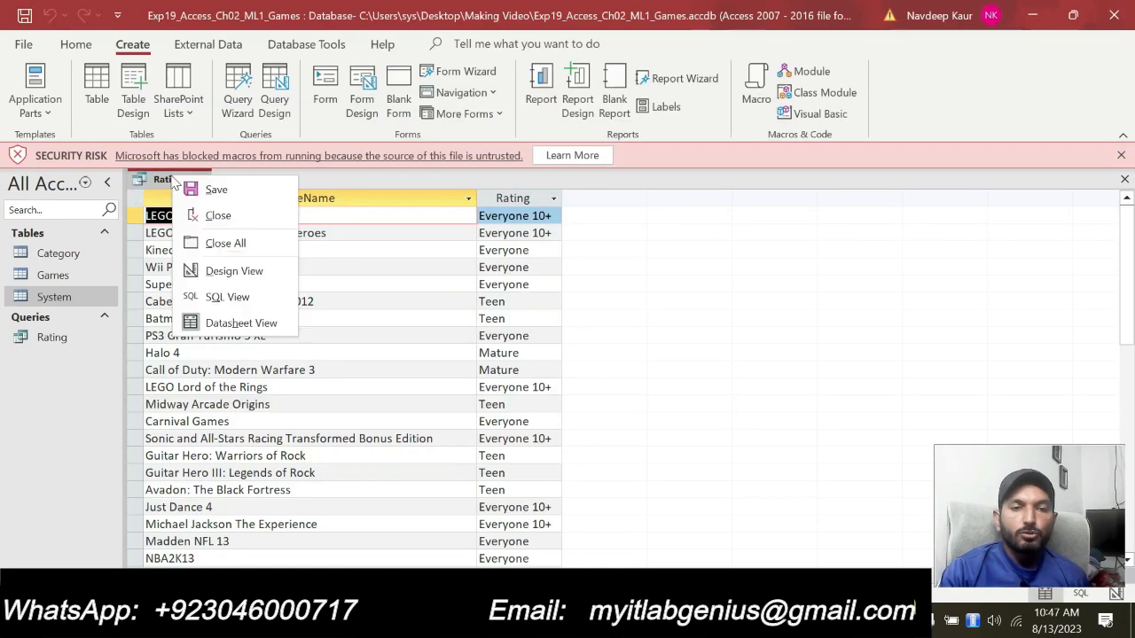
left_click(234, 272)
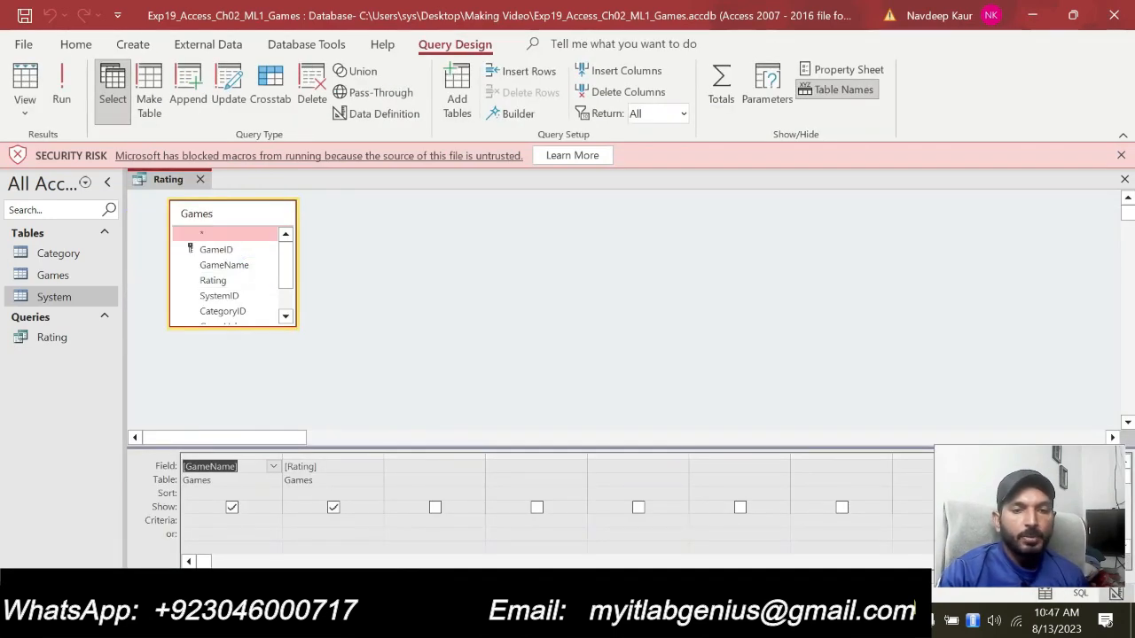
key("alt+Tab")
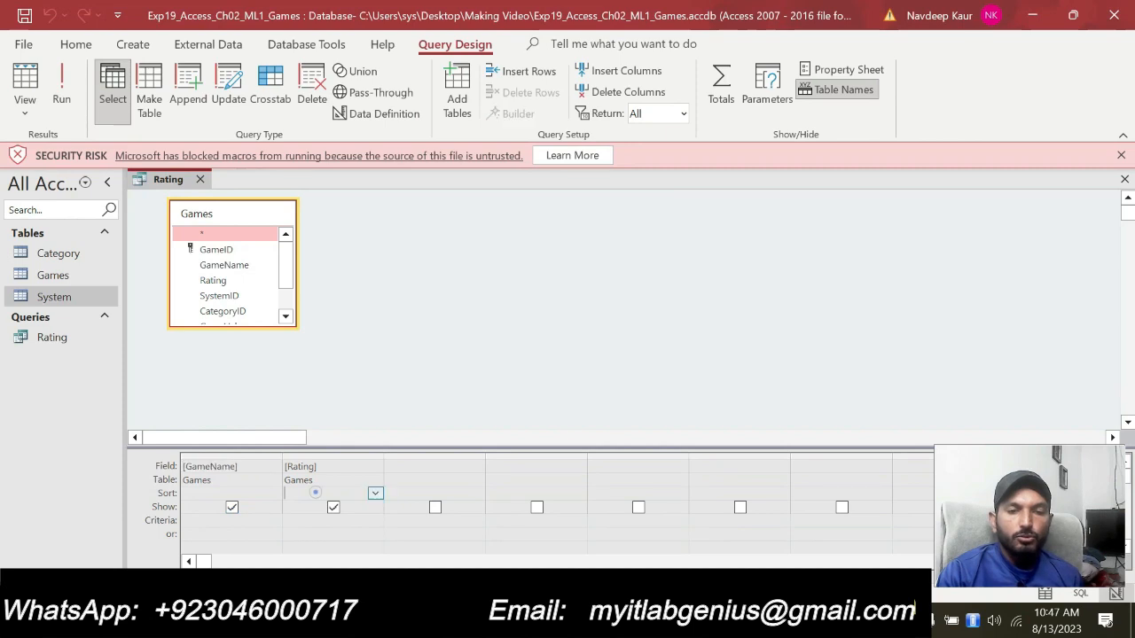
left_click(316, 493)
left_click(376, 494)
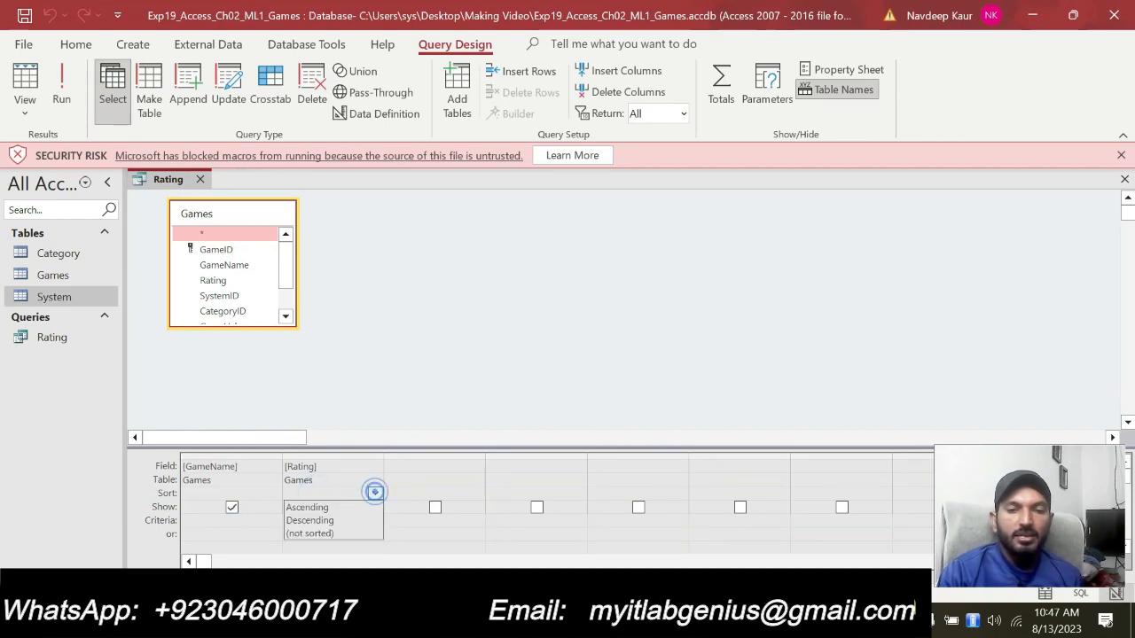
left_click(319, 506)
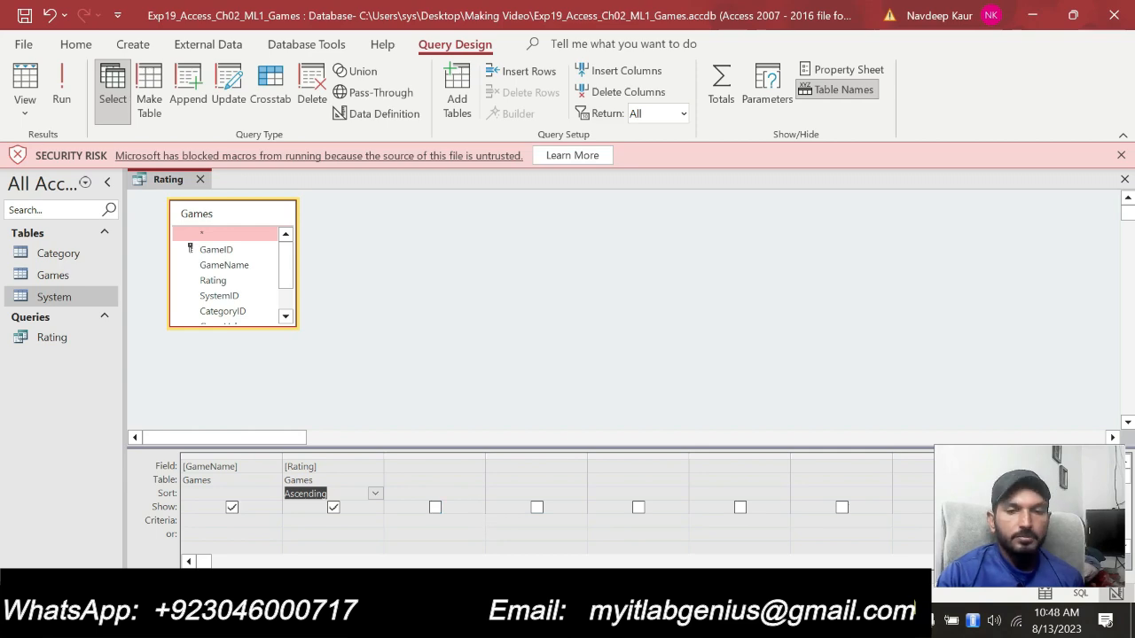
In the Word instructions, remove the turquoise highlight from step 10 and highlight the whole step 11 text in turquoise.
key("alt+Tab")
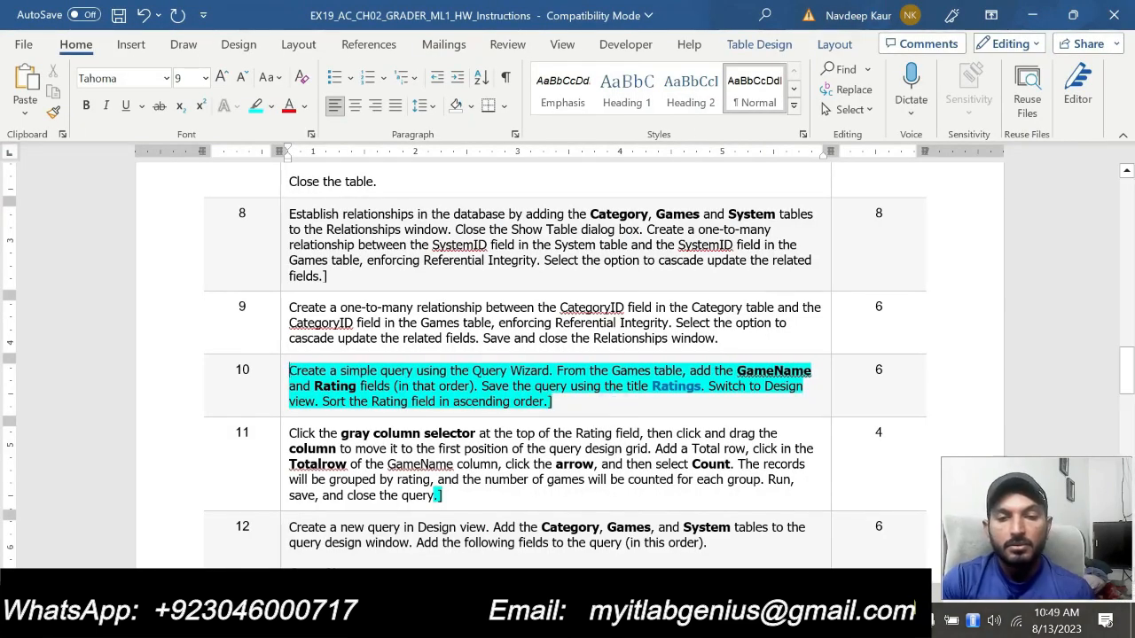
mouse_move(552, 402)
left_mouse_down()
mouse_move(411, 401)
mouse_move(289, 370)
left_mouse_up()
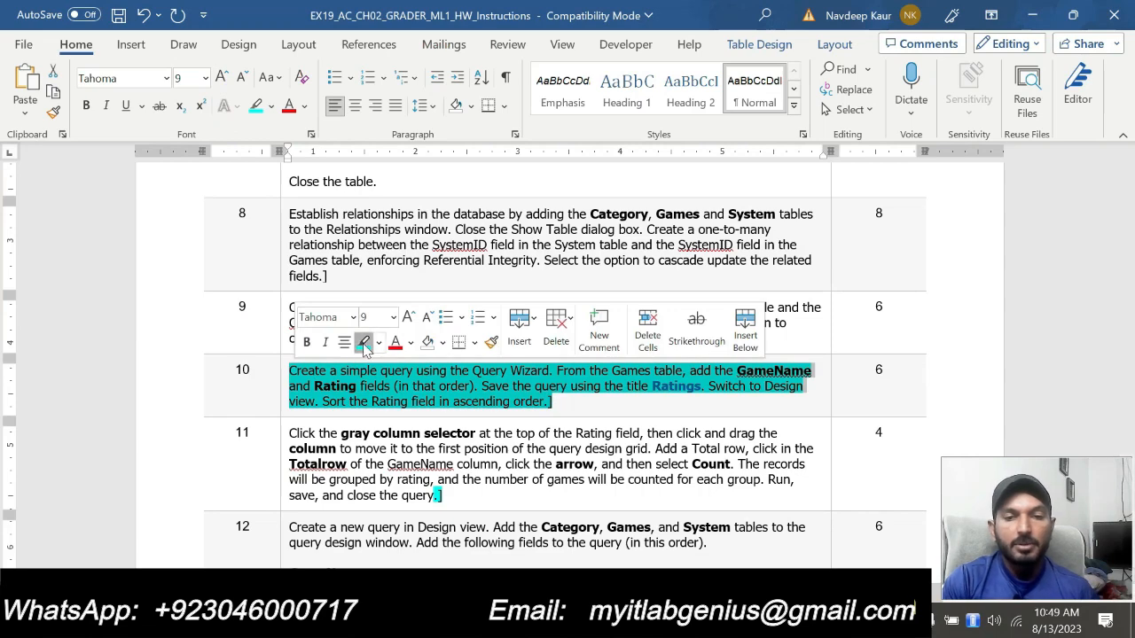
left_click(363, 344)
scroll(363, 345, "down", 1)
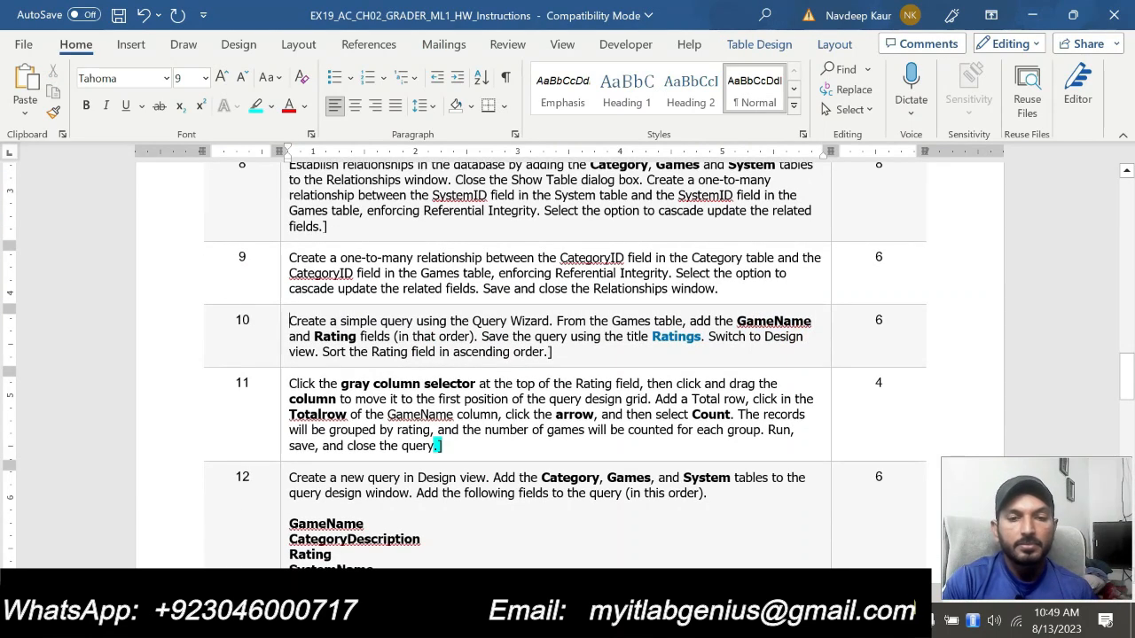
left_click_drag(441, 446, 290, 384)
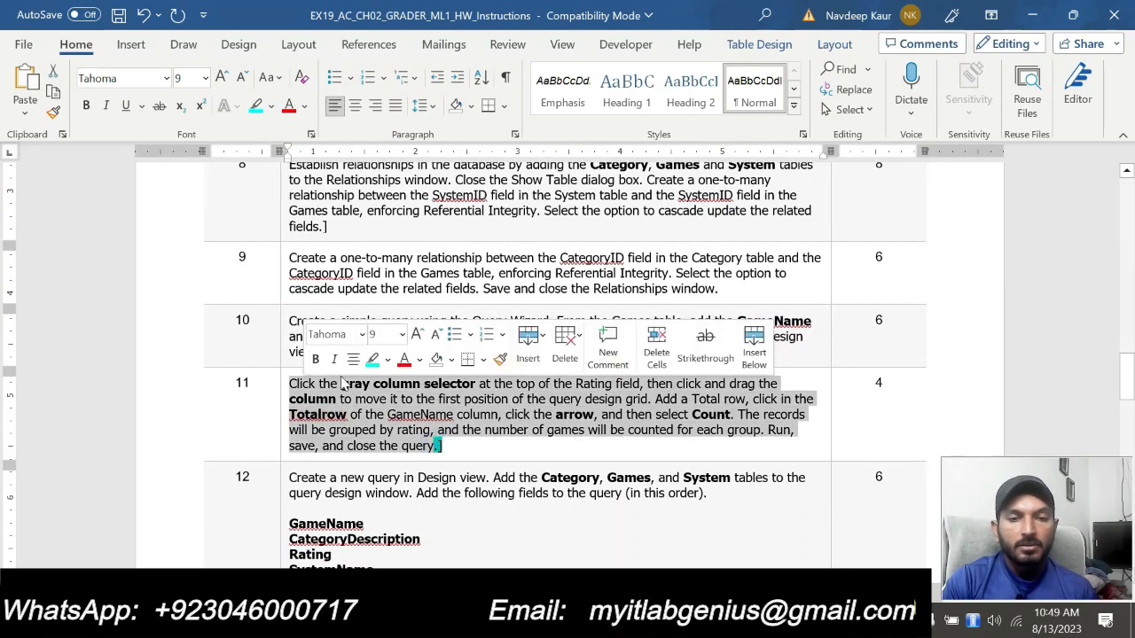
left_click(373, 360)
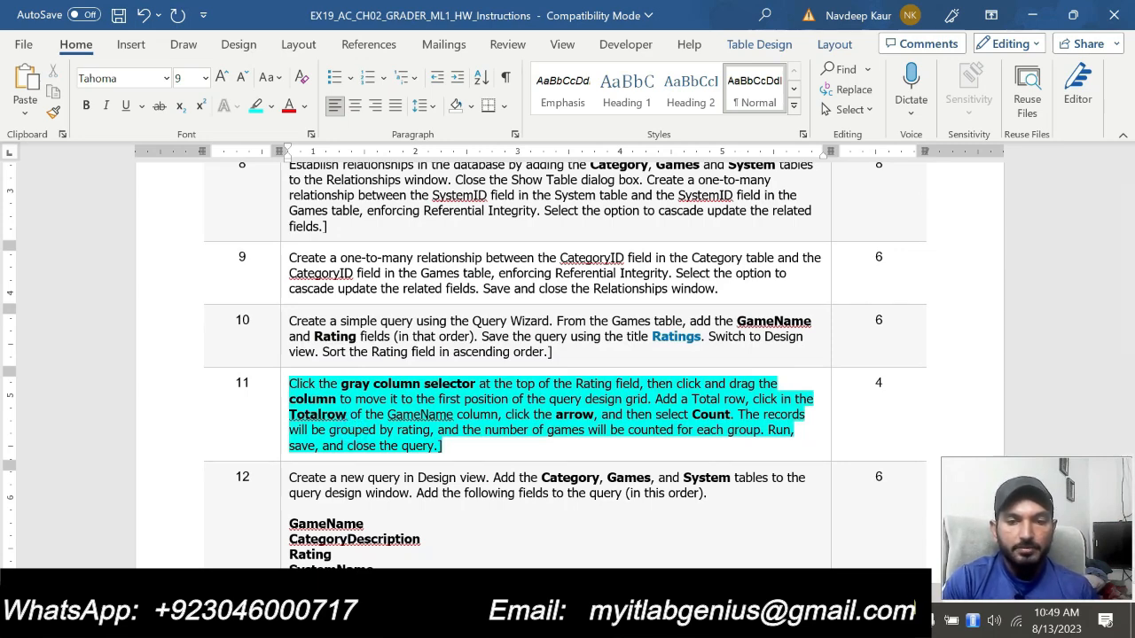
Back in Access, move the Rating column to the first position of the query design grid, ahead of GameName.
key("alt+Tab")
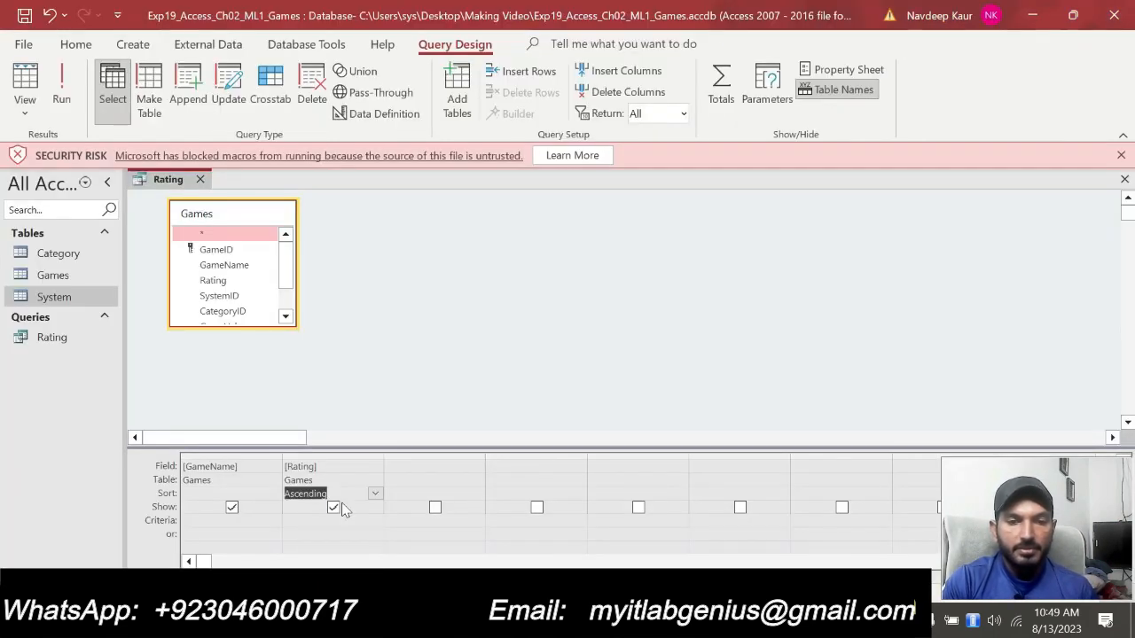
left_click(248, 450)
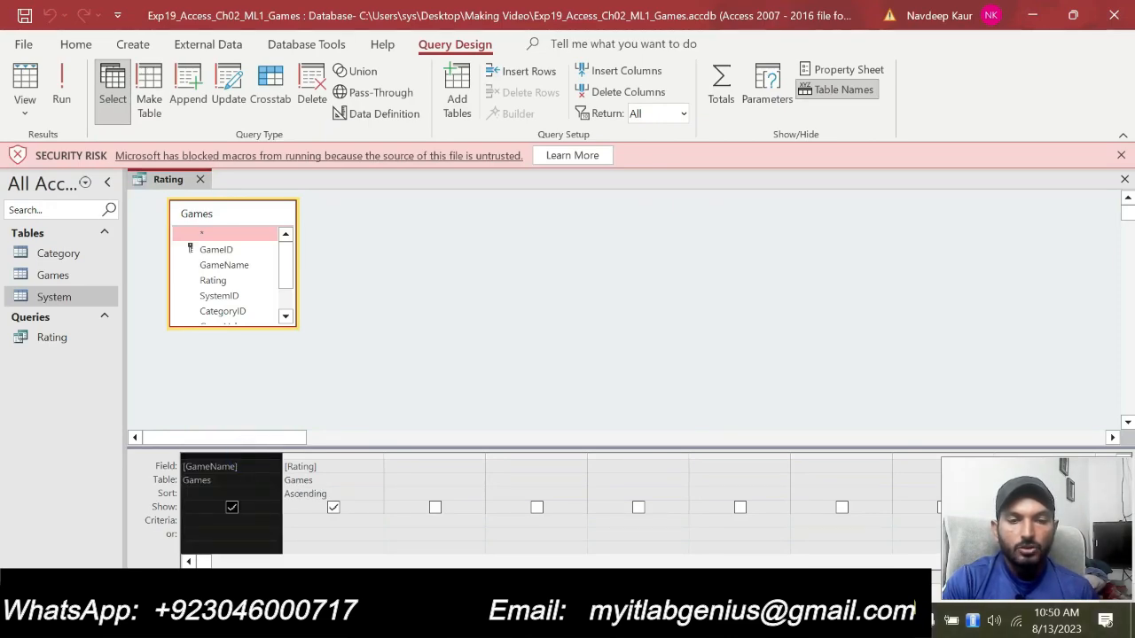
key("alt+Tab")
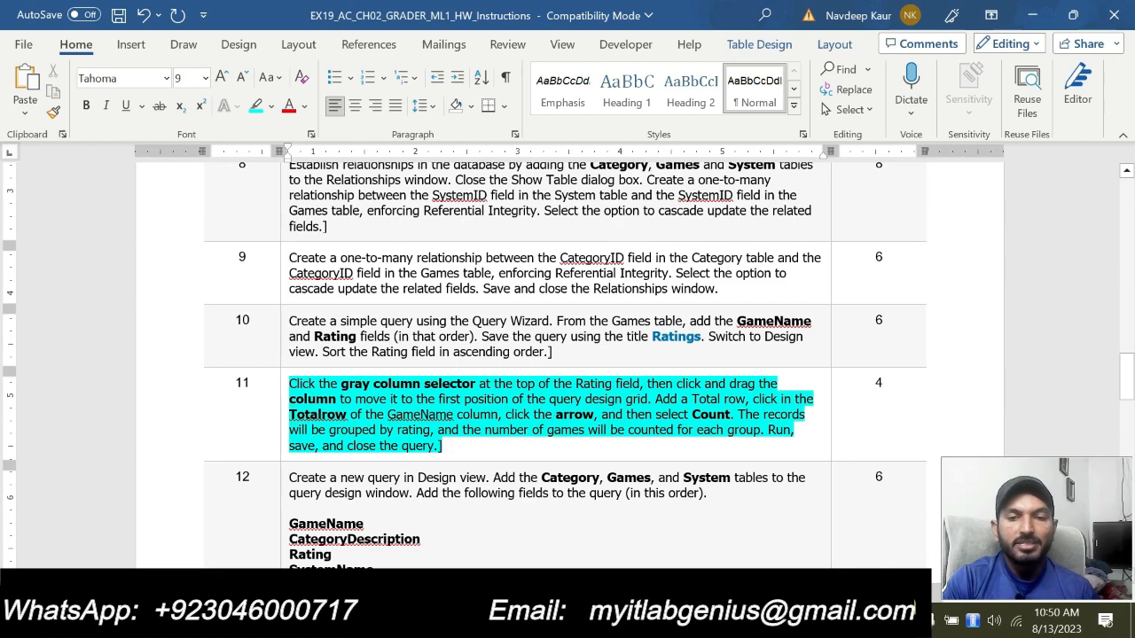
key("alt+Tab")
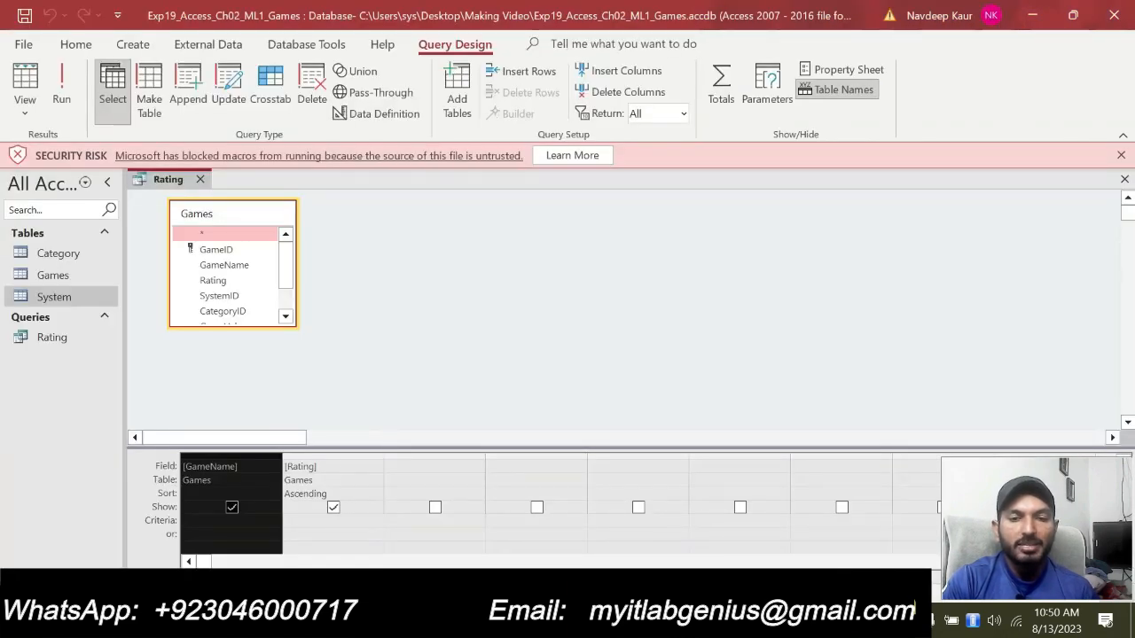
left_click(335, 458)
left_click(336, 458)
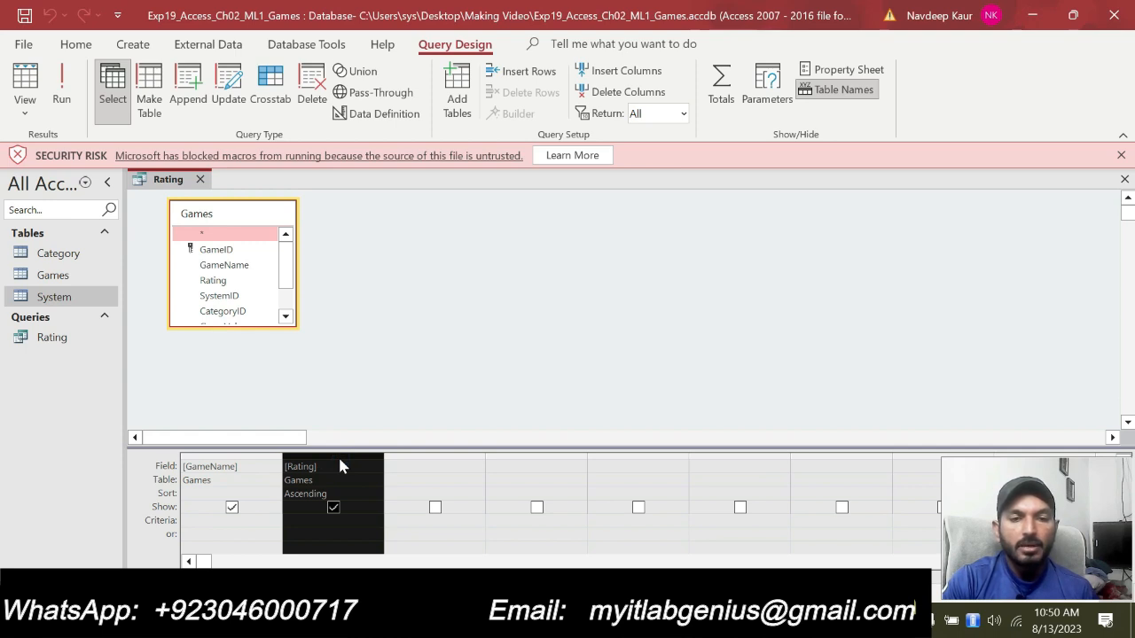
left_click_drag(338, 462, 221, 465)
left_click(236, 468)
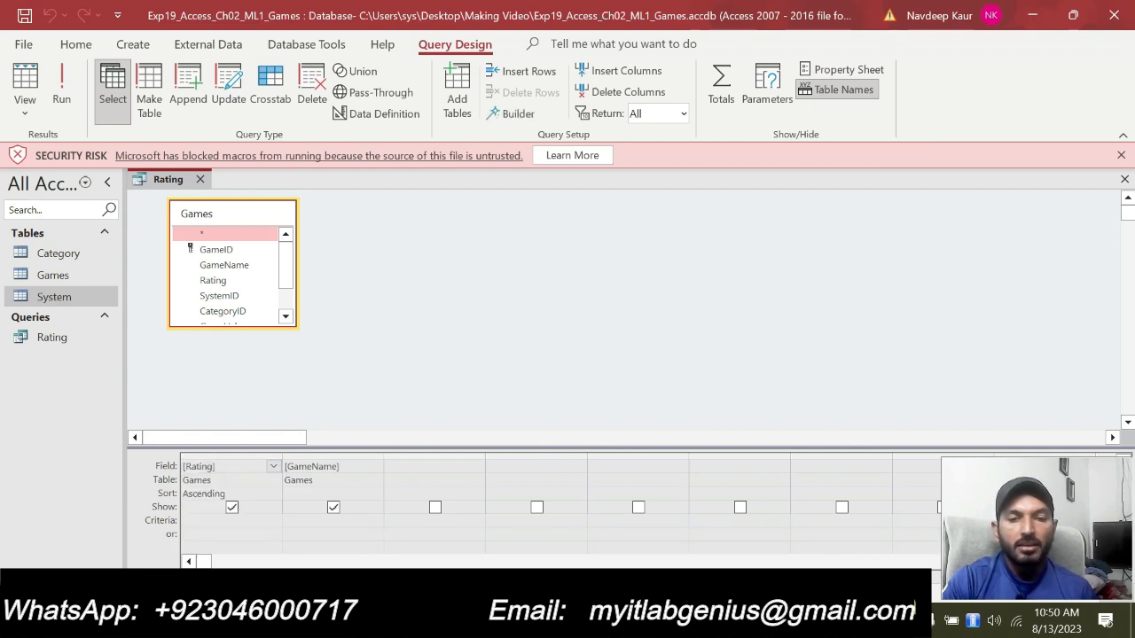
Check step 11 in the Word instructions and add a Total row to the Rating query's design grid in Access.
mouse_move(636, 621)
left_click(637, 582)
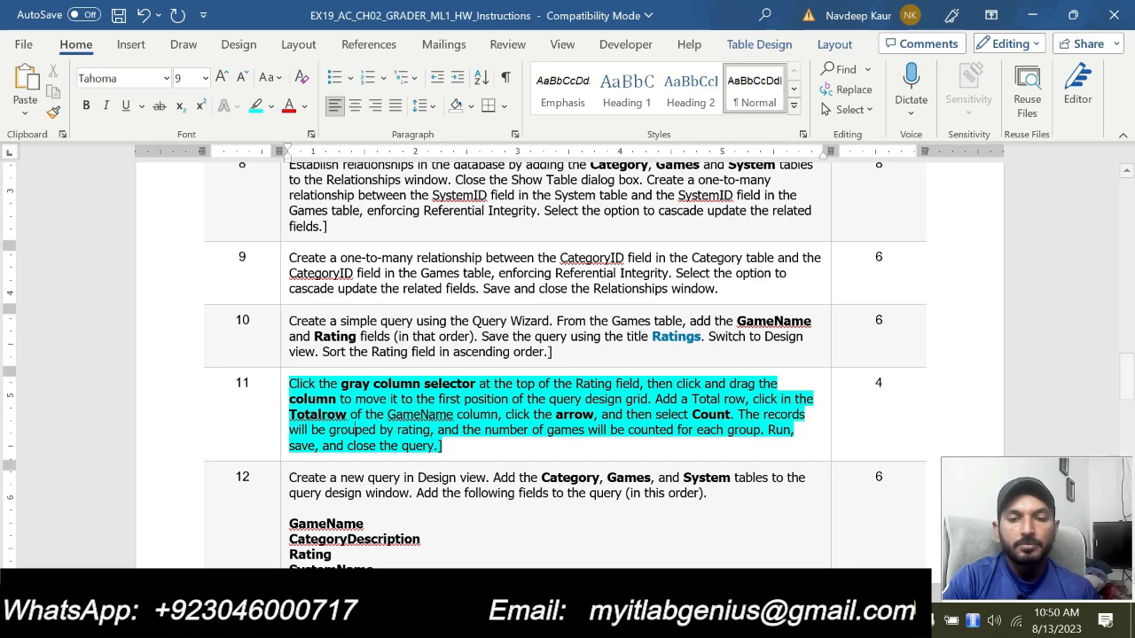
key("alt+Tab")
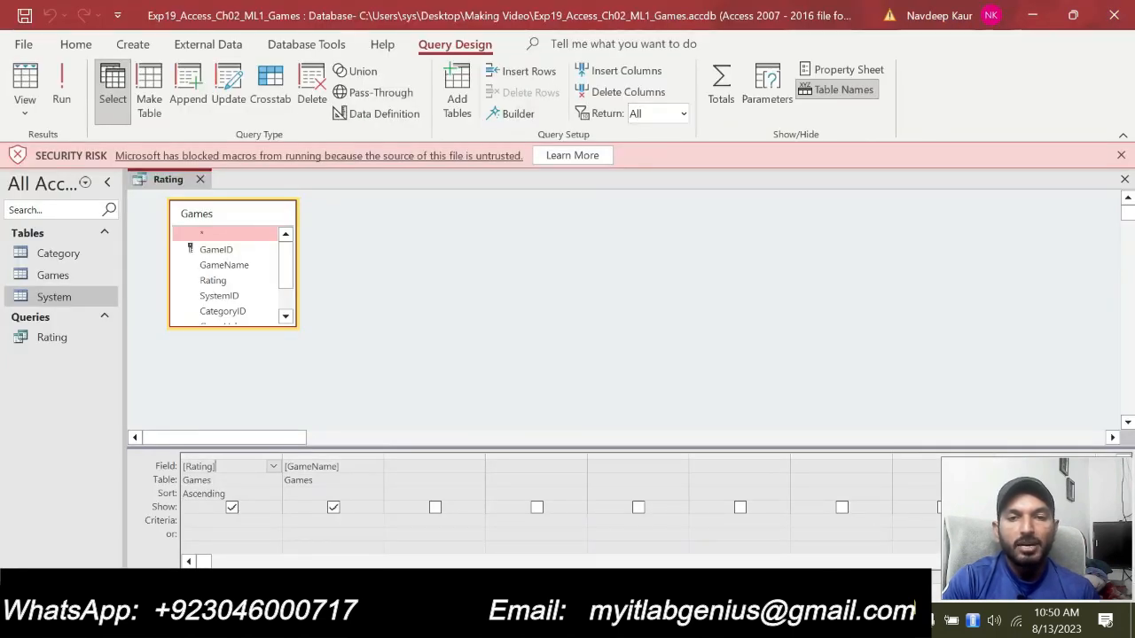
left_click(723, 85)
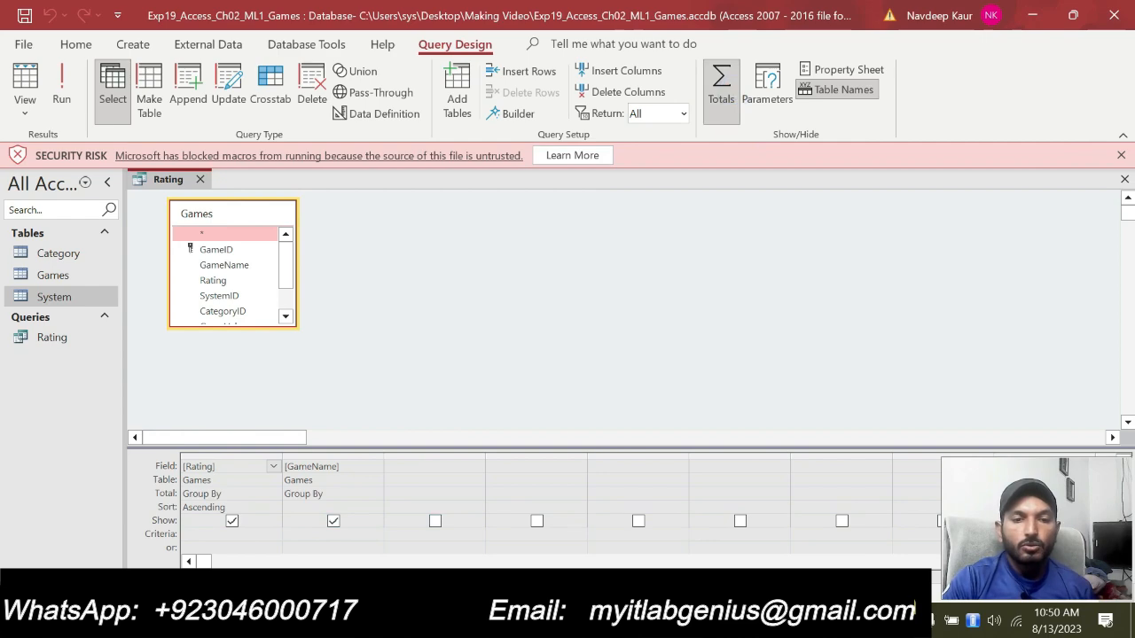
Set the Total row of the GameName column to Count, as step 11 of the instructions requires.
key("alt+Tab")
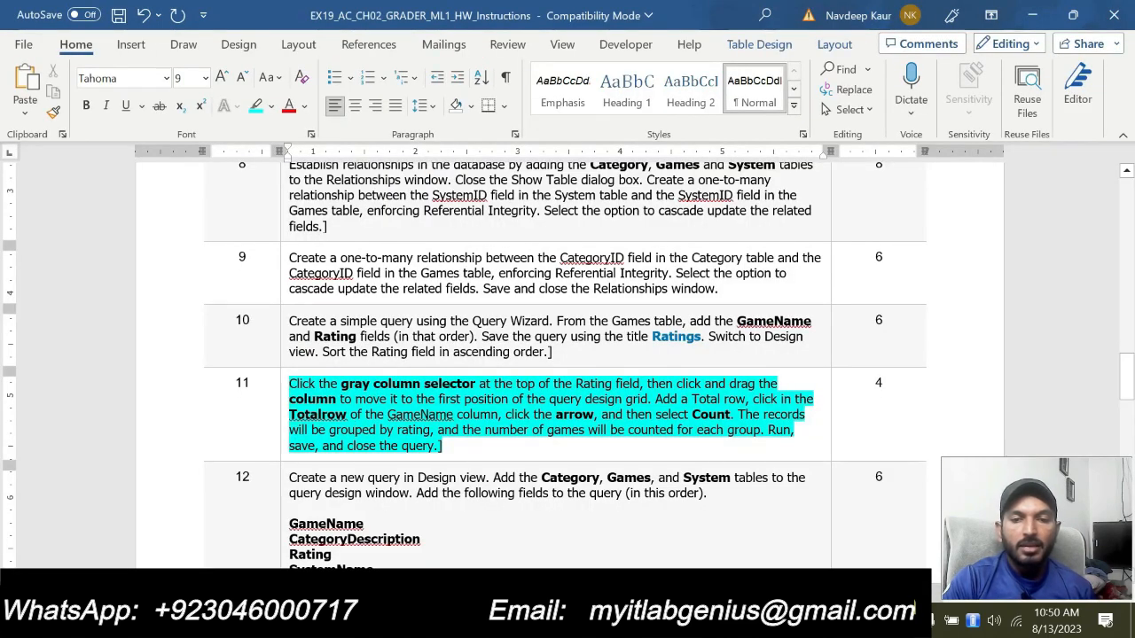
key("alt+Tab")
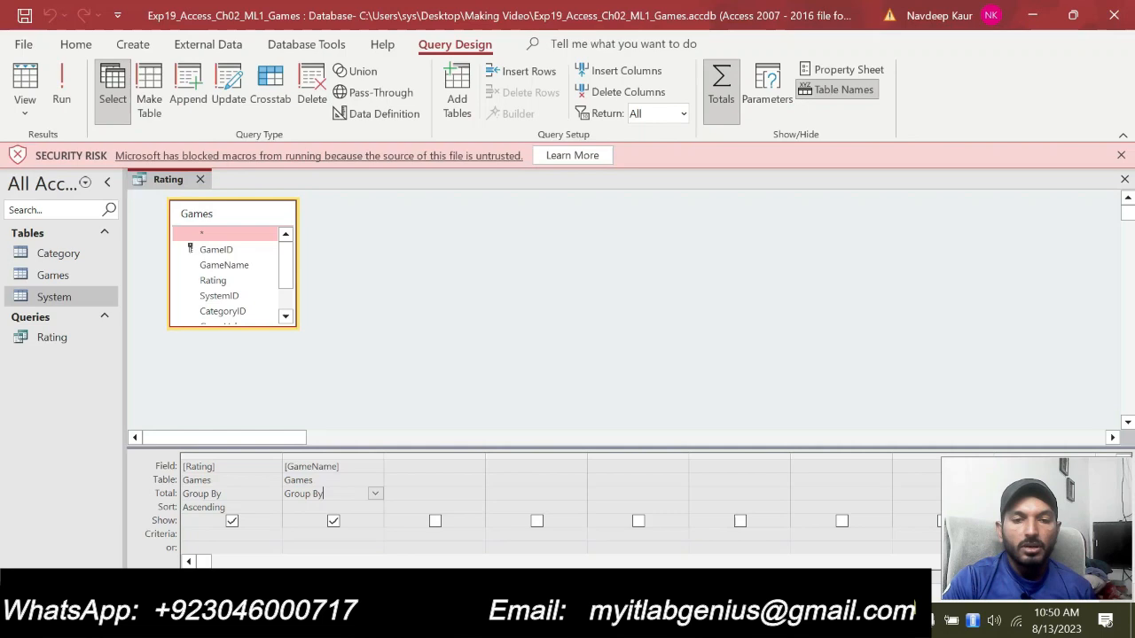
left_click(379, 485)
left_click(376, 484)
left_click(376, 493)
left_click(374, 494)
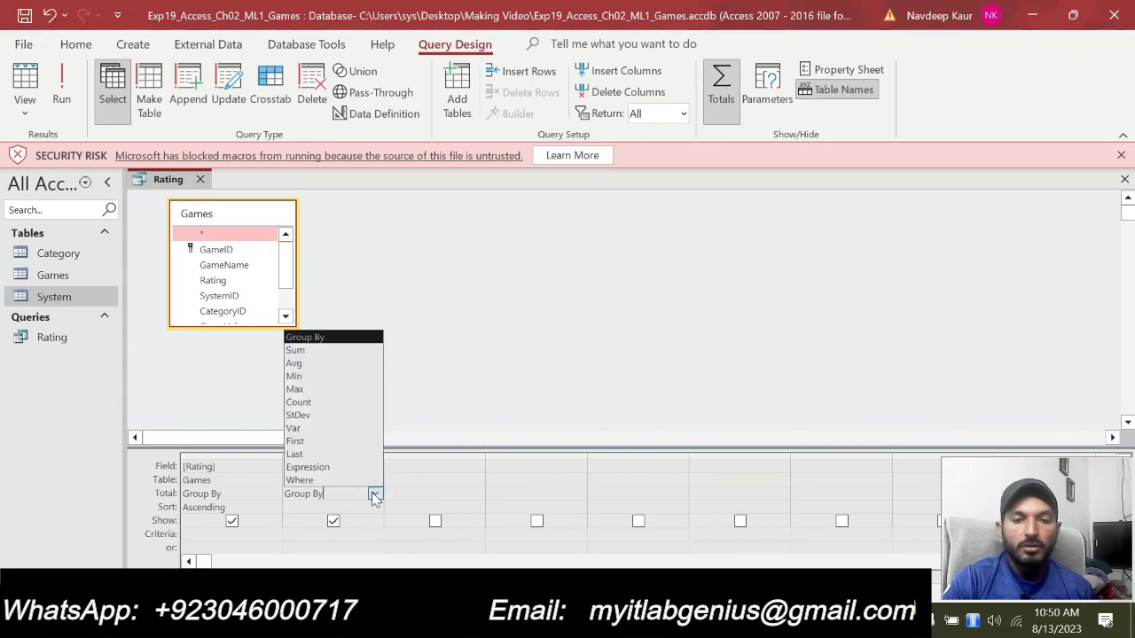
left_click(330, 403)
Run the Rating query and widen the game count column to fit its full heading.
key("alt+Tab")
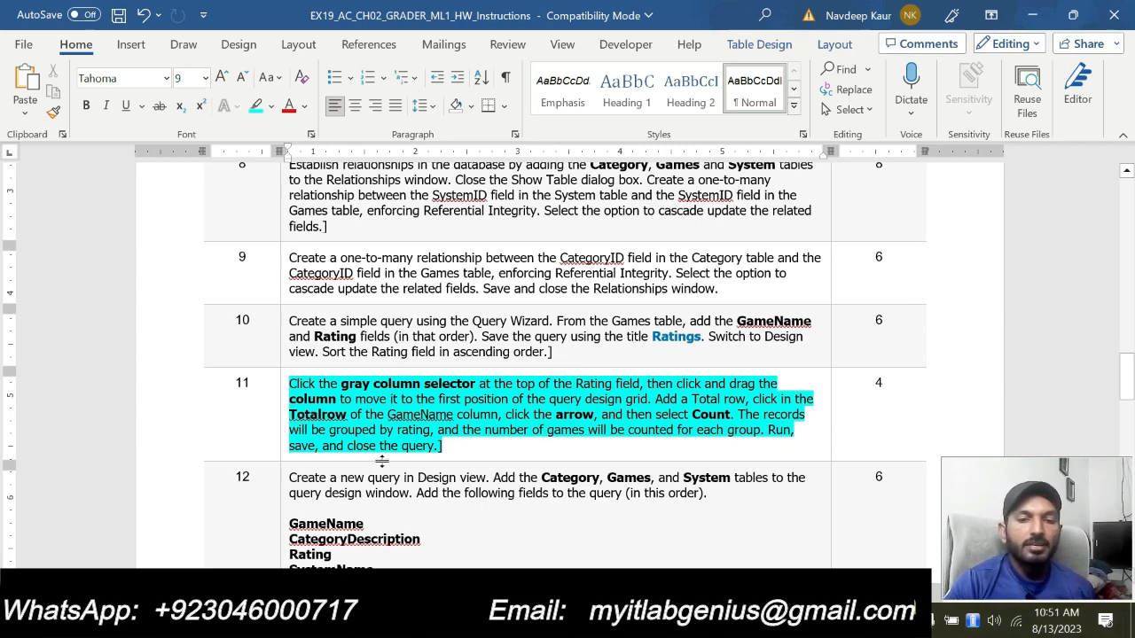
key("alt+Tab")
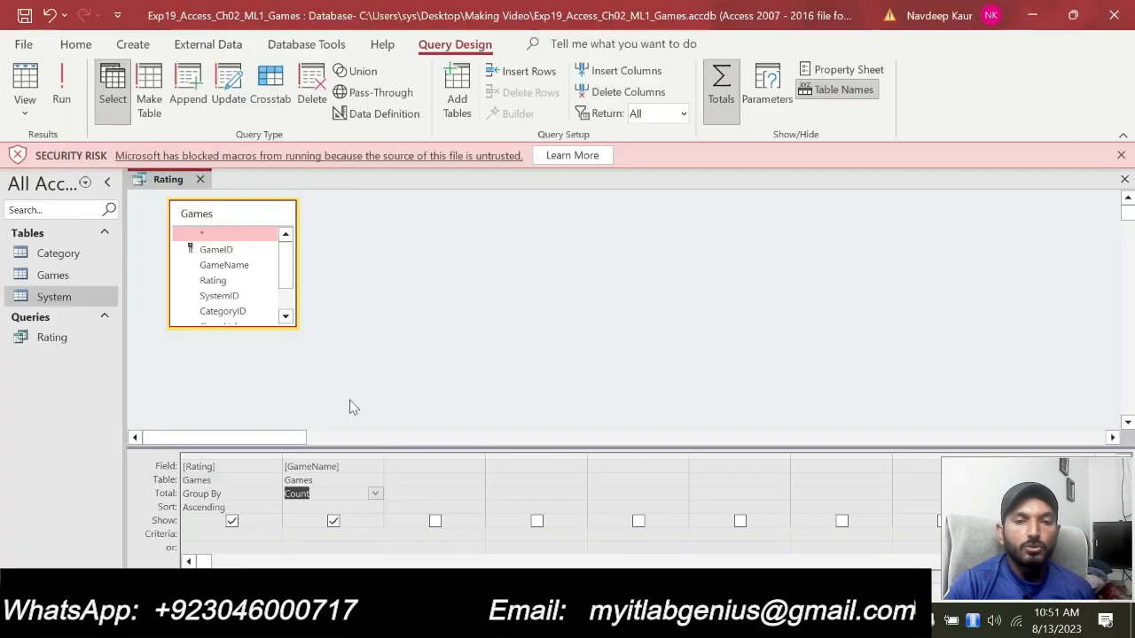
left_click(64, 89)
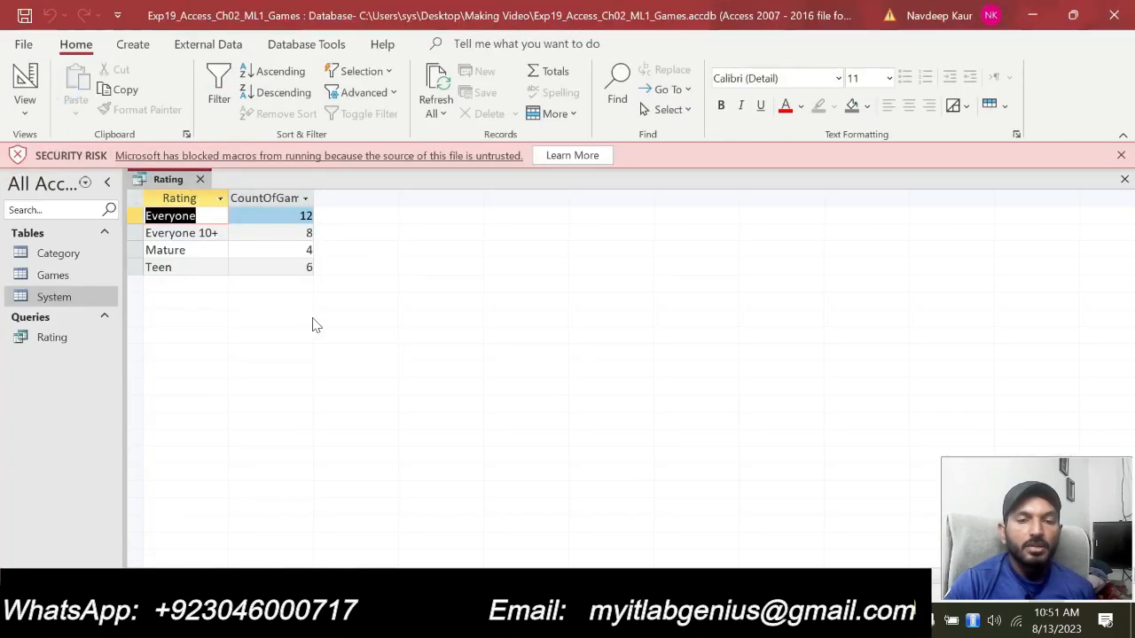
double_click(315, 192)
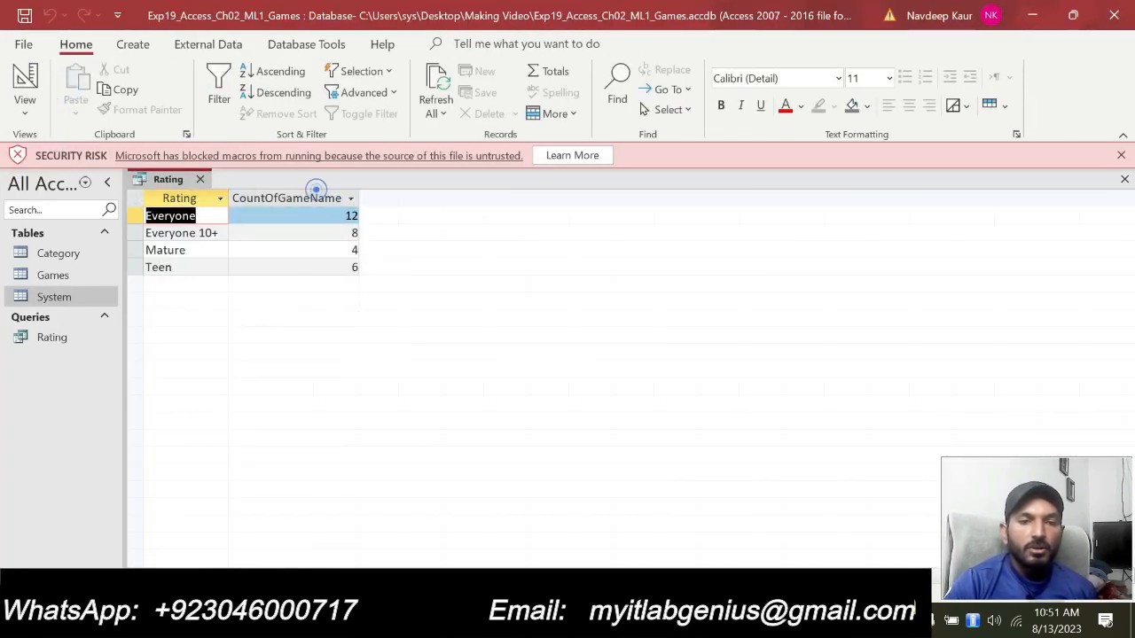
left_click(235, 337)
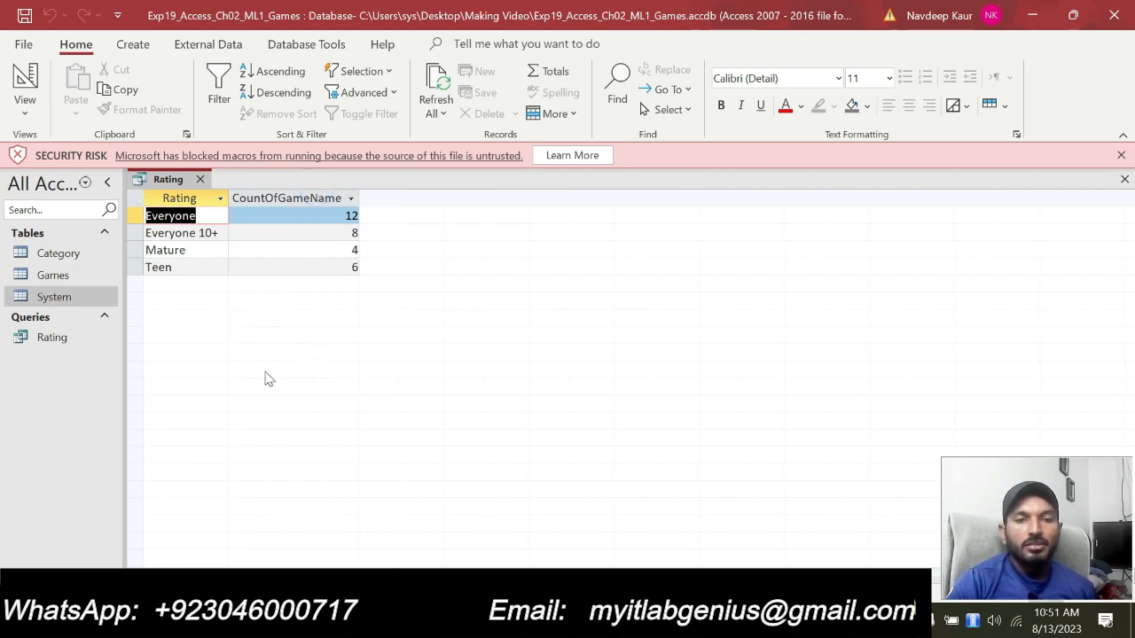
left_click(333, 359)
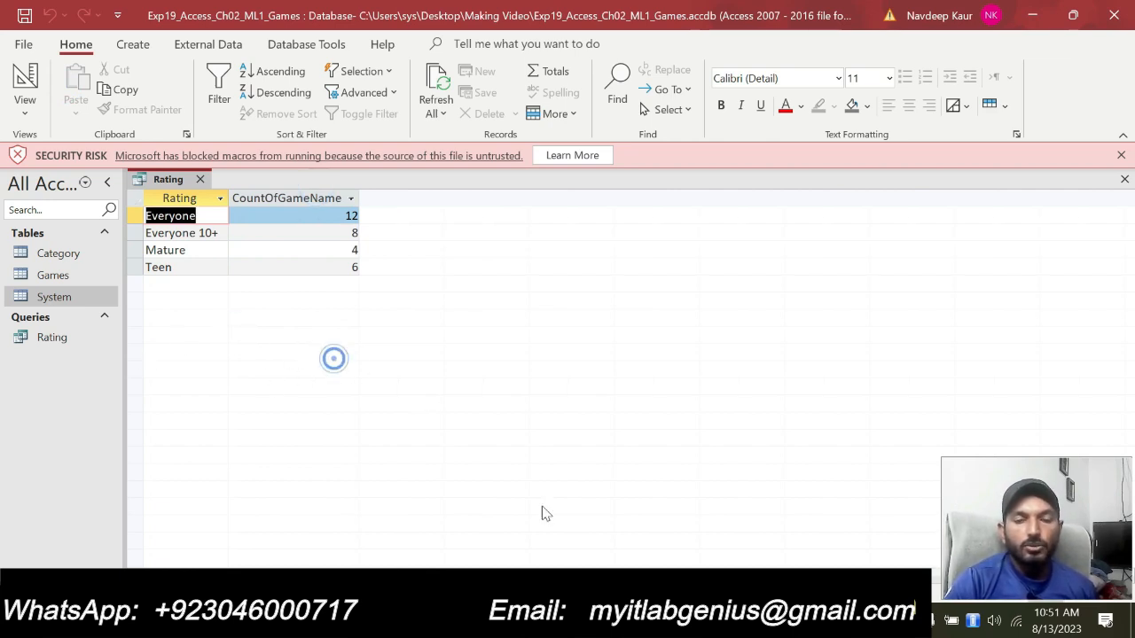
In the Word instructions, remove the turquoise highlight from the whole step 11 text.
key("alt+Tab")
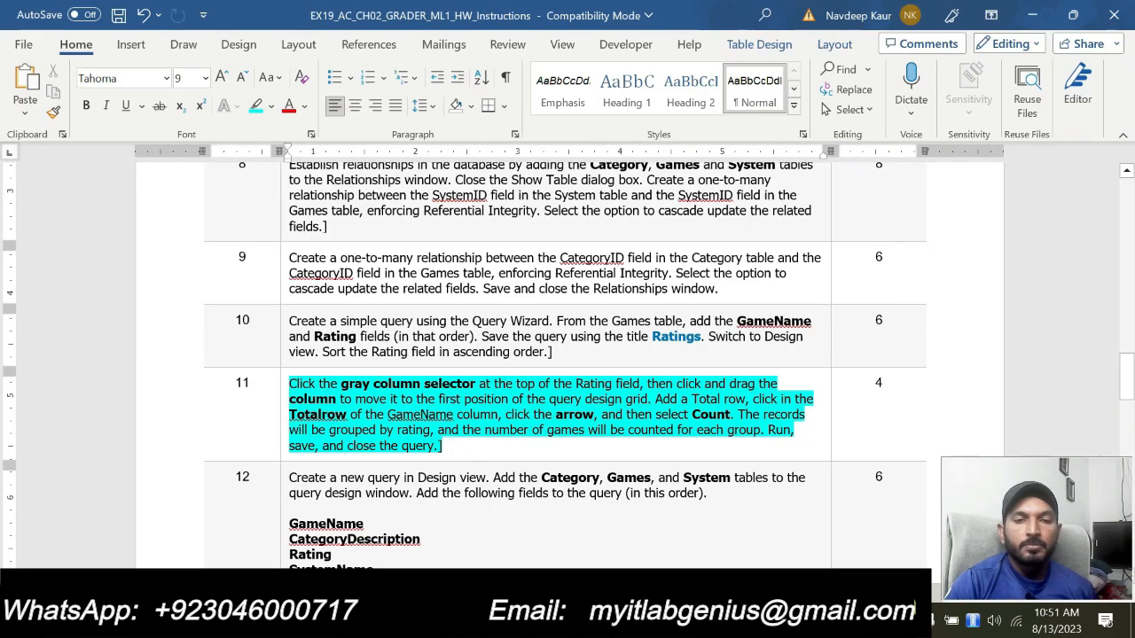
left_click_drag(443, 446, 290, 383)
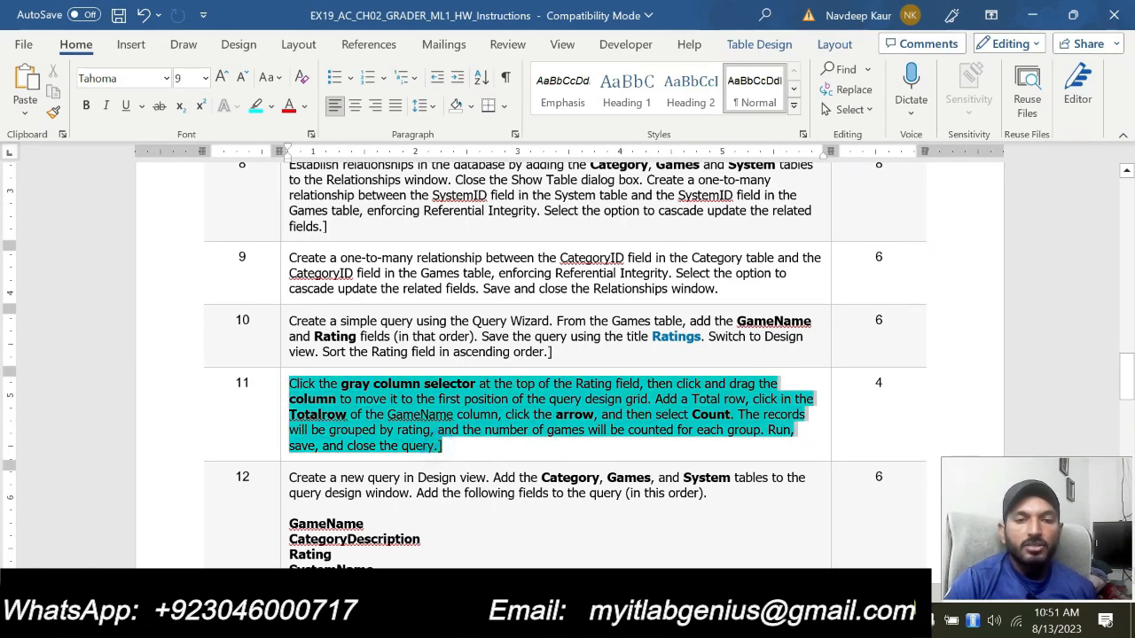
left_click(378, 355)
Look through the whole instructions document, from the project description to steps 15 and 16.
scroll(379, 358, "down", 15)
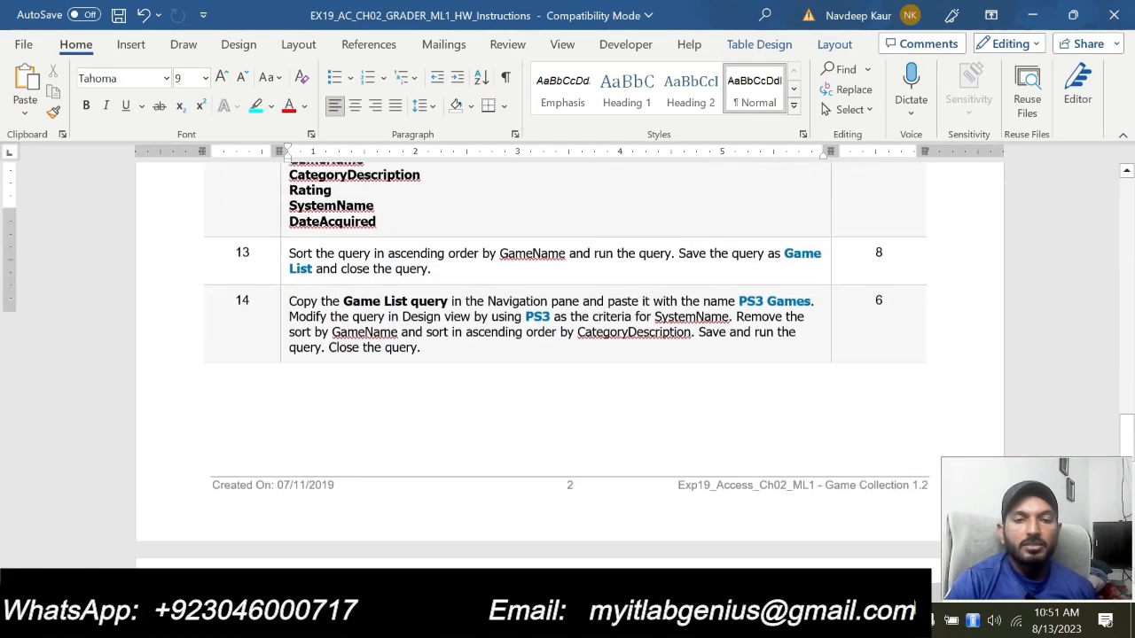
scroll(325, 474, "up", 12)
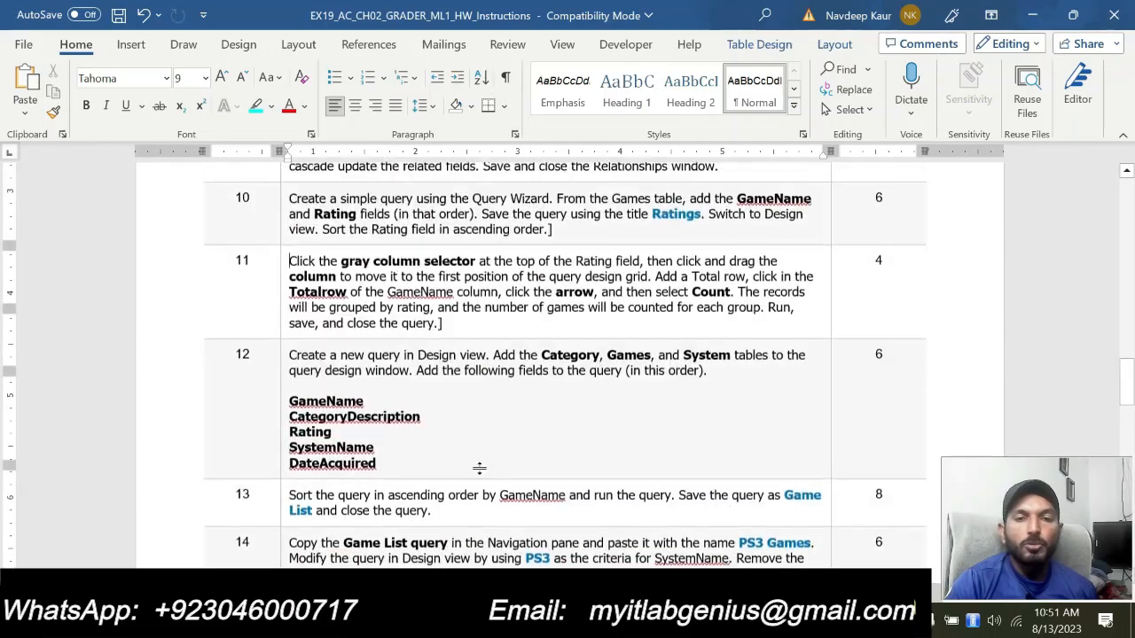
scroll(476, 470, "up", 10)
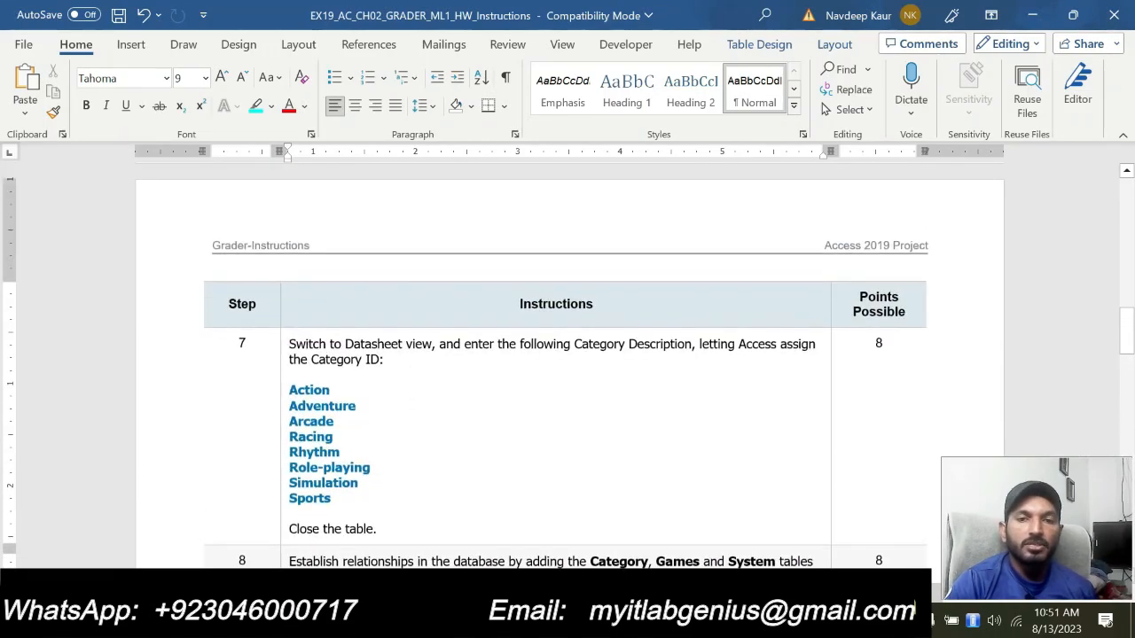
scroll(476, 470, "up", 12)
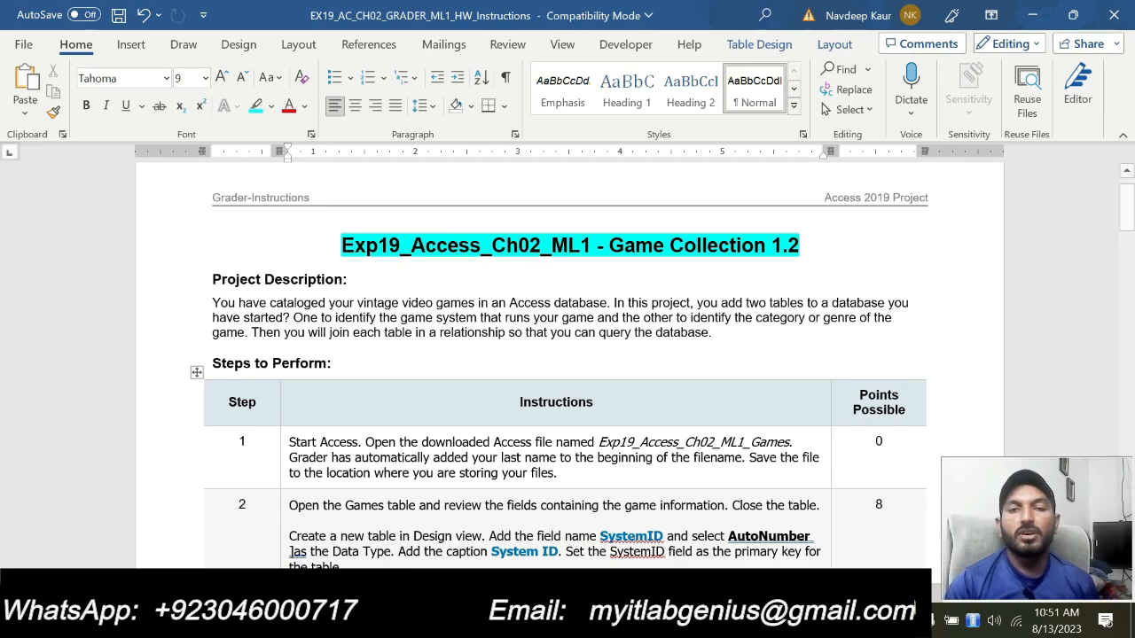
scroll(645, 445, "up", 1)
scroll(645, 445, "down", 10)
scroll(645, 445, "down", 20)
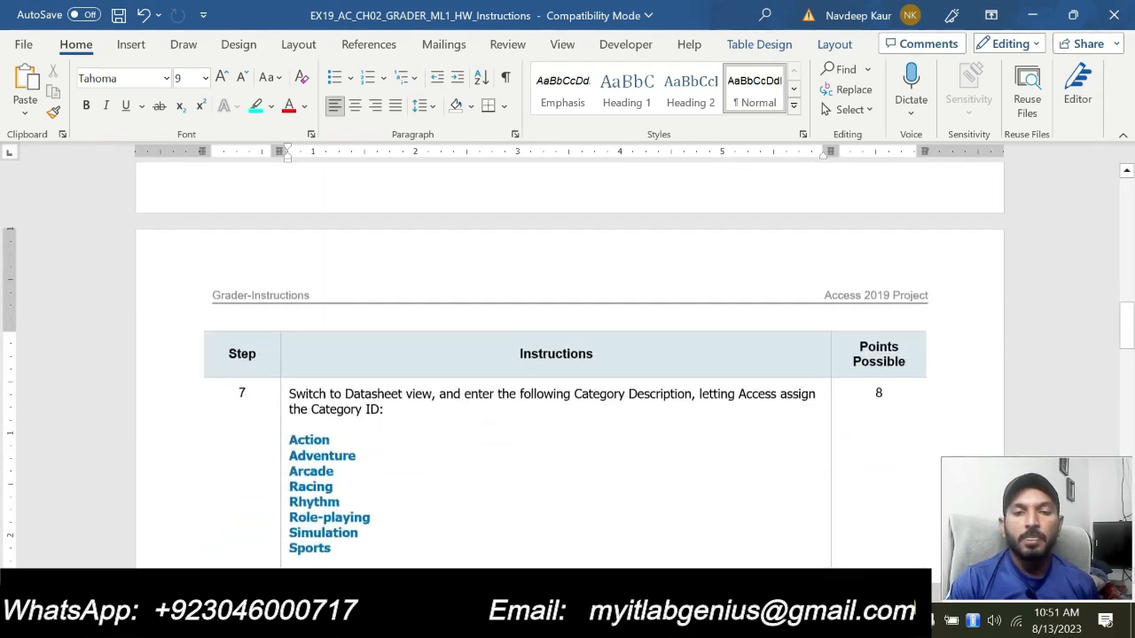
scroll(711, 325, "down", 2)
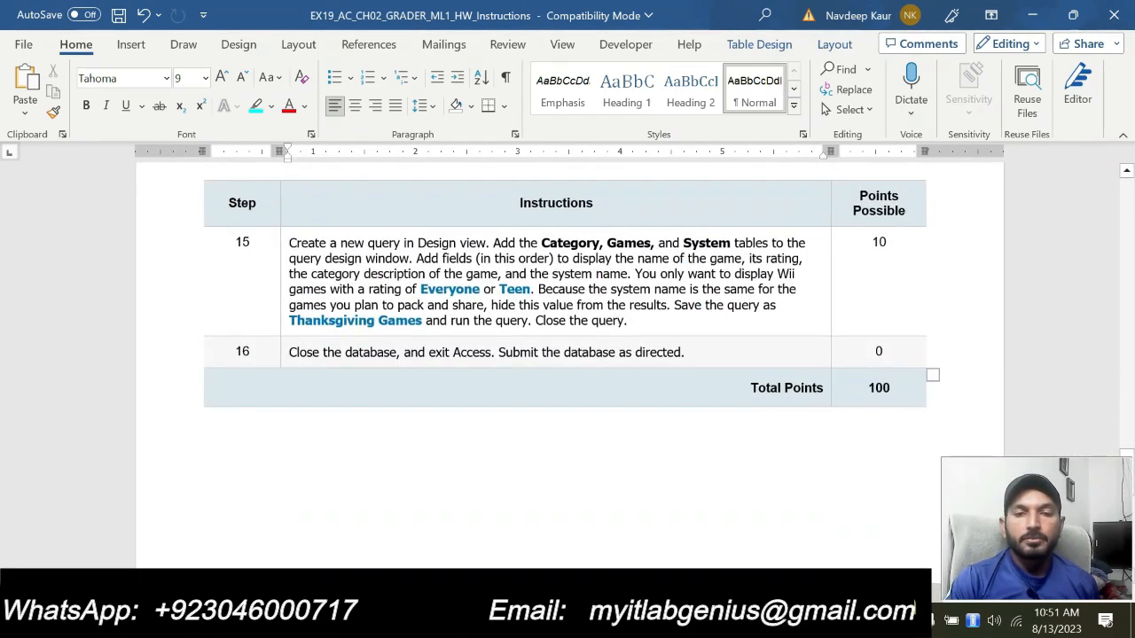
left_click(712, 328)
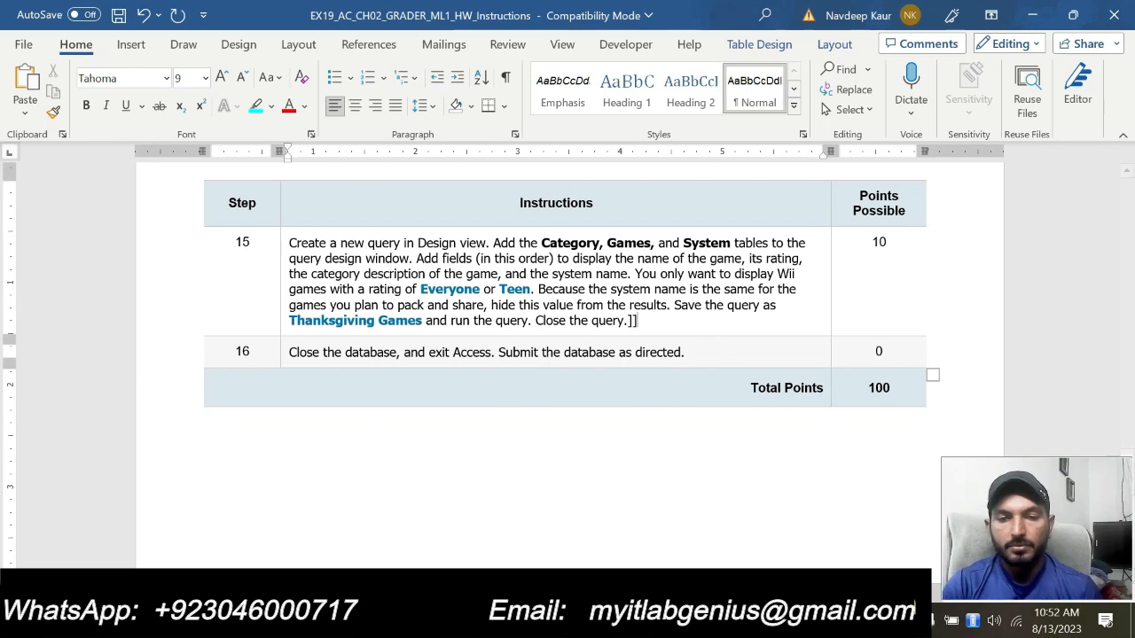
Switch to the completed copy of the games database in Access and open its Ratings query.
left_click(681, 621)
left_click(782, 504)
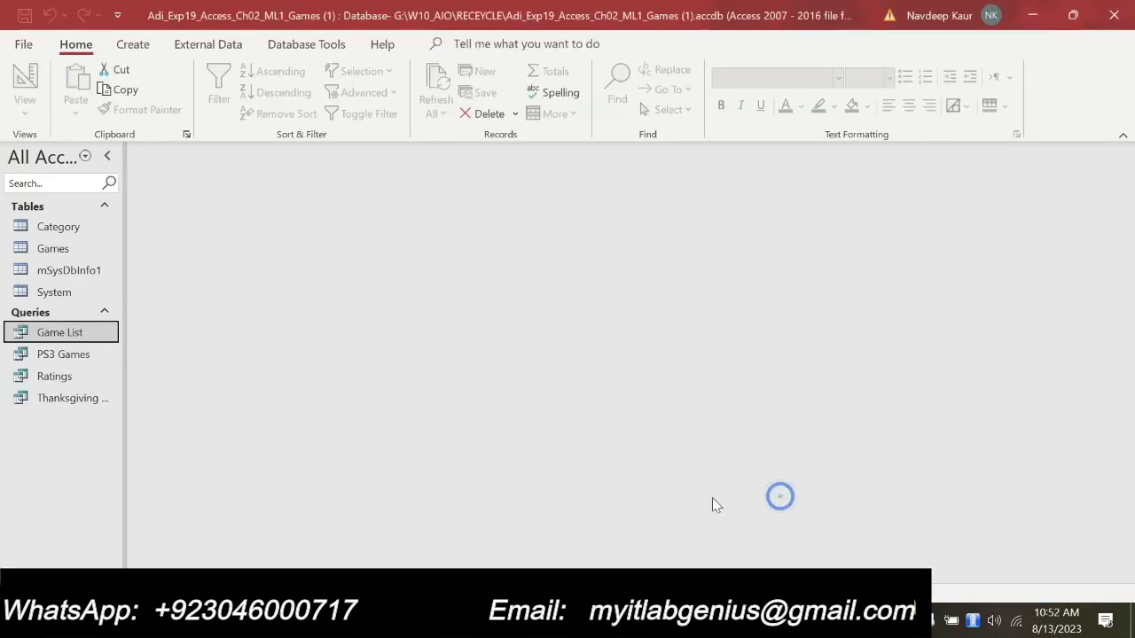
double_click(87, 376)
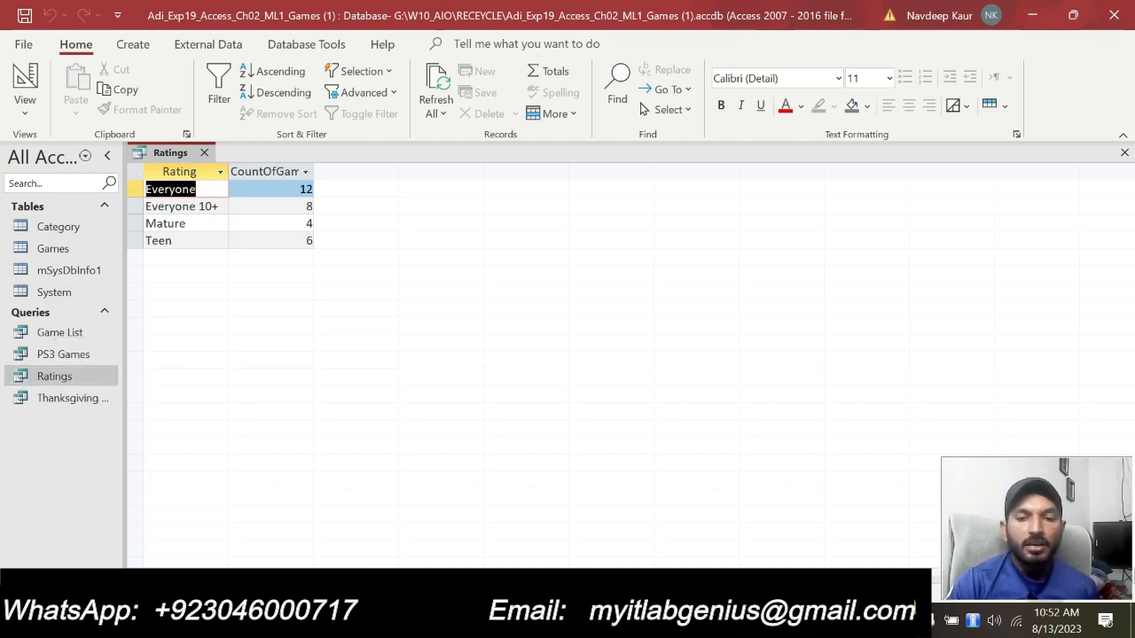
Review steps 10 to 14 in the Word instructions, and open the Game List query in the completed Access database.
key("alt+Tab")
scroll(658, 435, "up", 15)
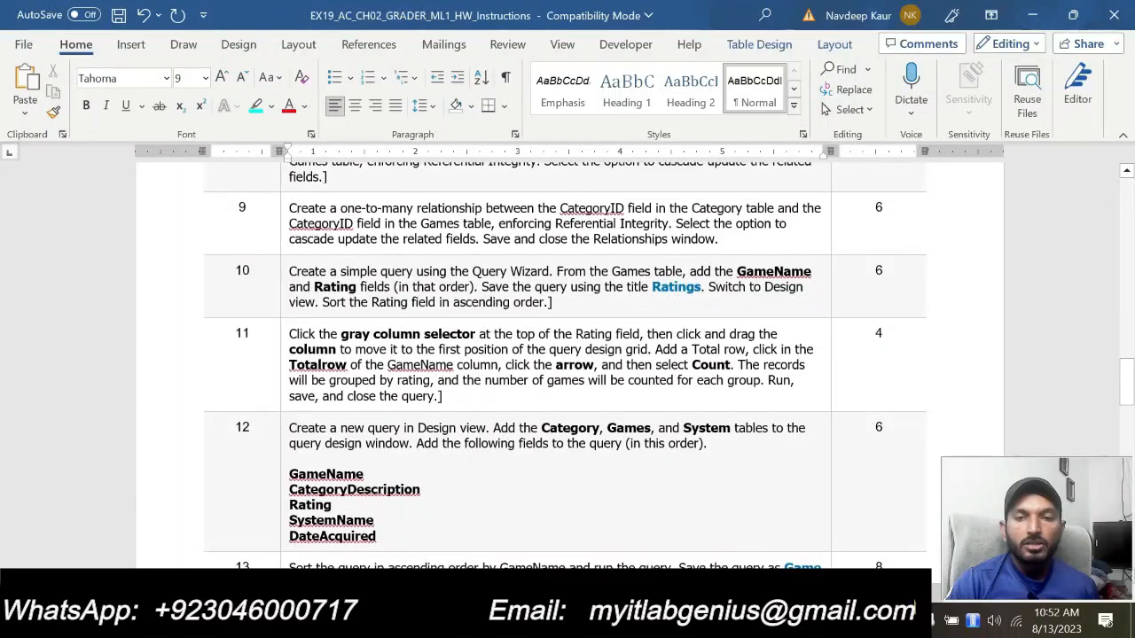
scroll(565, 364, "down", 2)
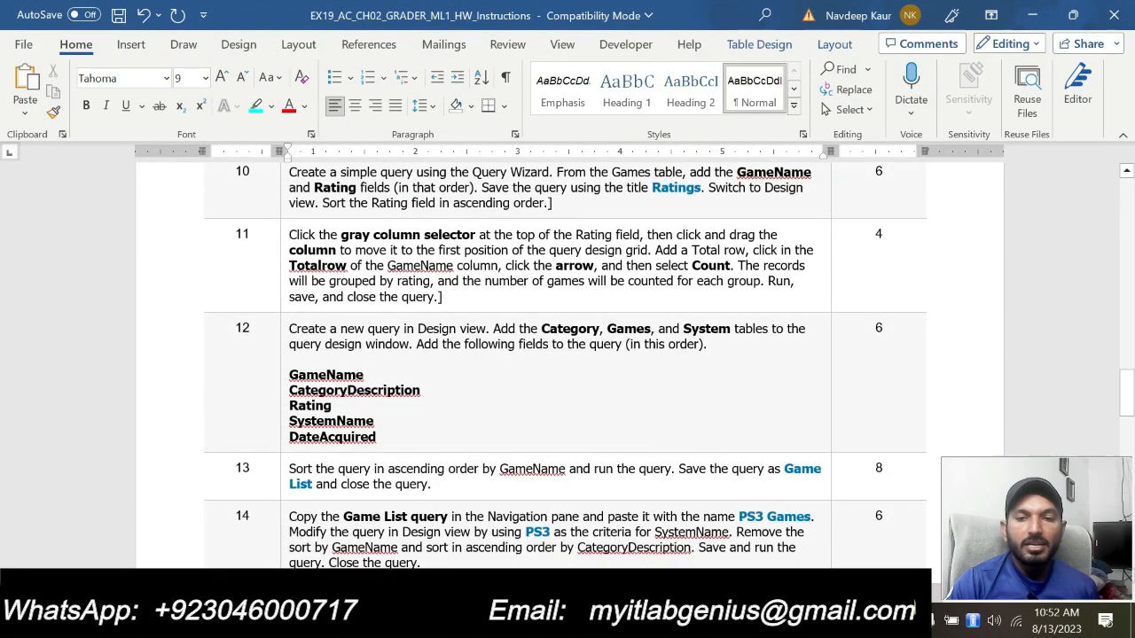
mouse_move(683, 625)
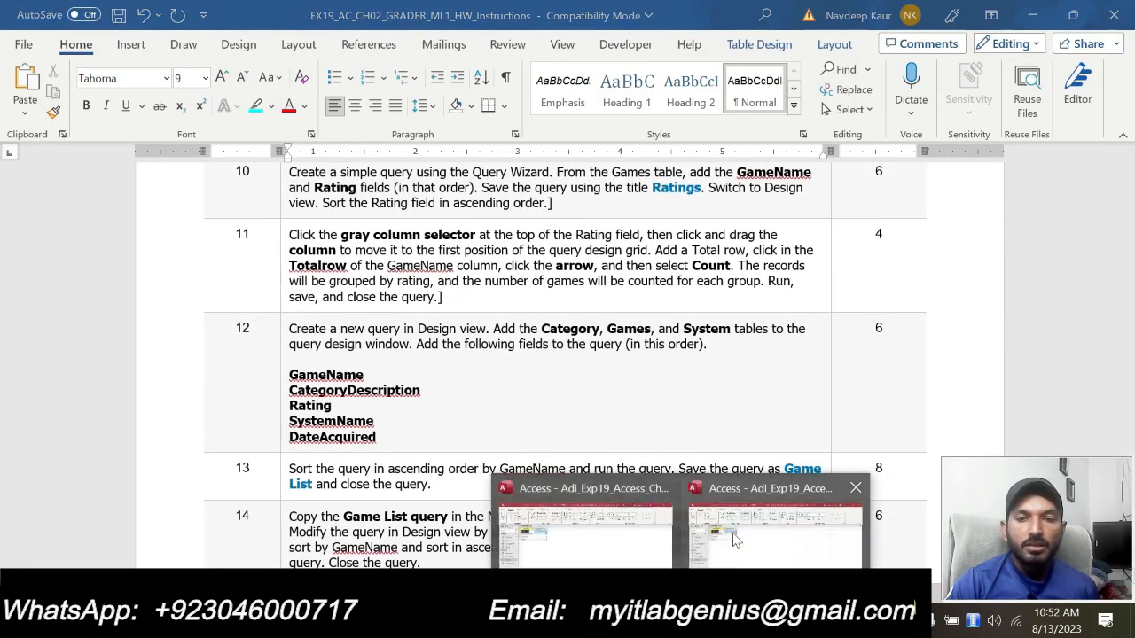
left_click(665, 489)
left_click(707, 536)
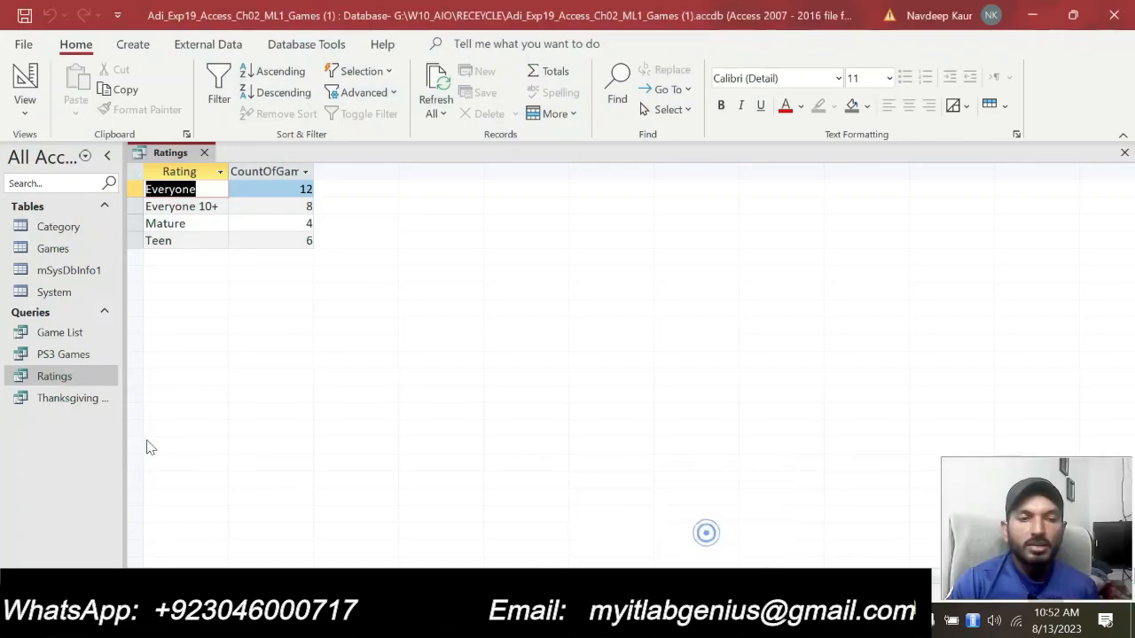
double_click(76, 335)
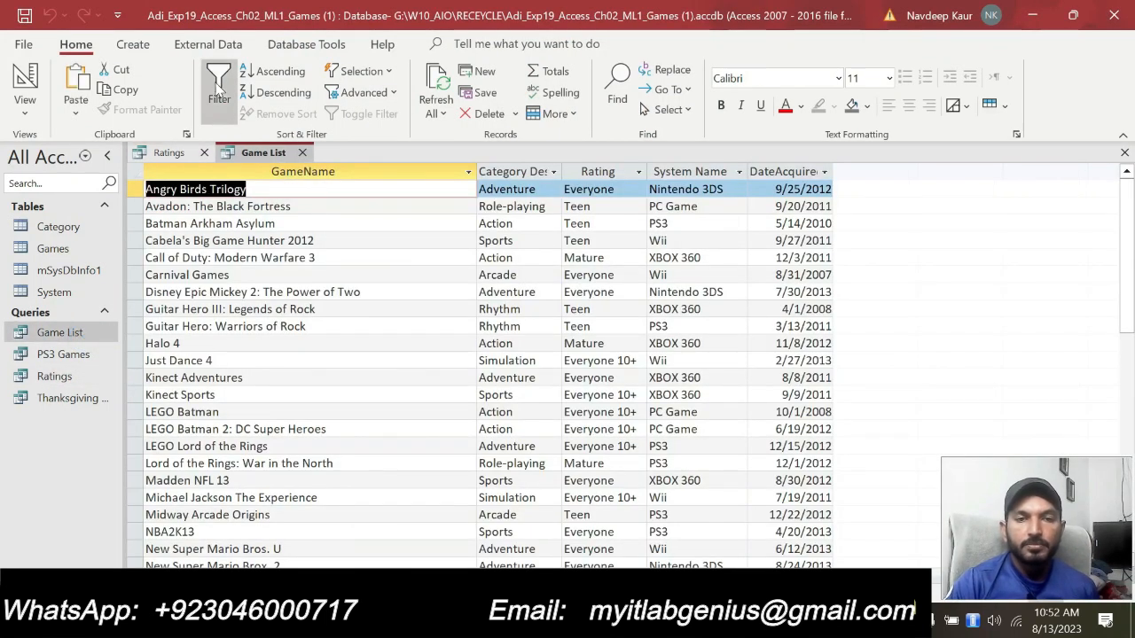
left_click(219, 93)
left_click(219, 94)
left_click(219, 93)
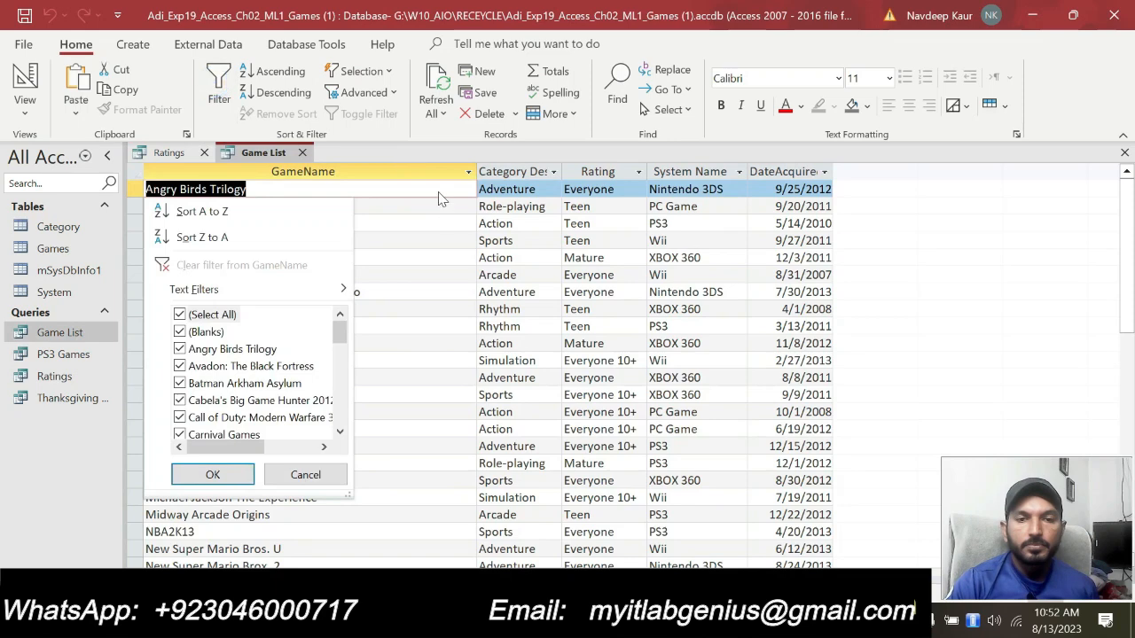
Review steps 13 and 14 in Word, and show the completed database's PS3 Games query in Design view.
left_click(610, 621)
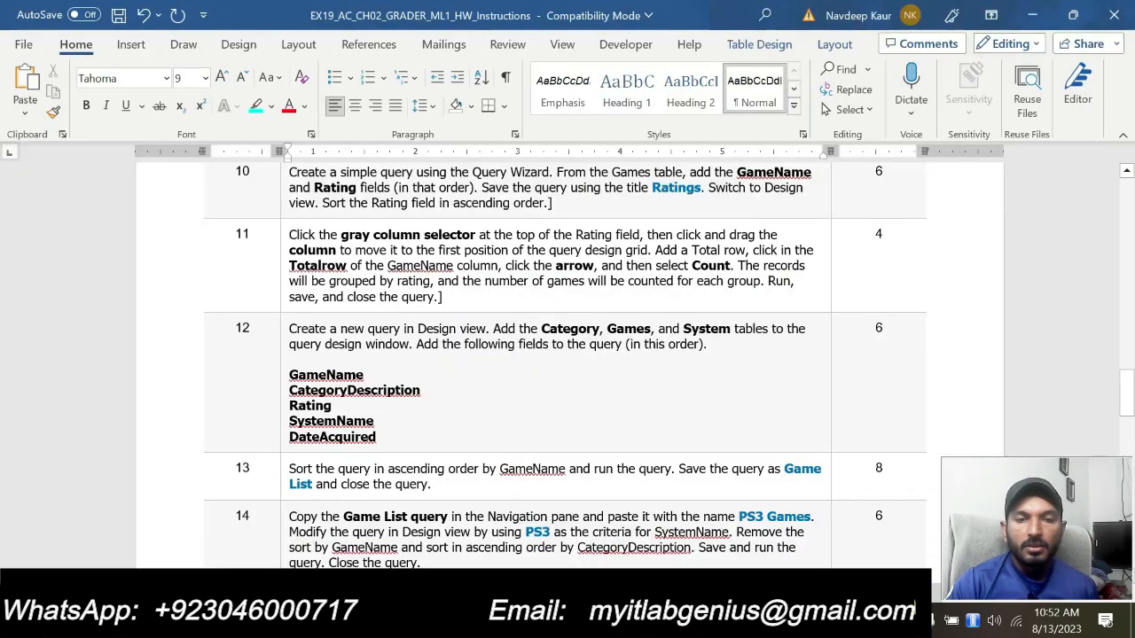
scroll(568, 364, "down", 4)
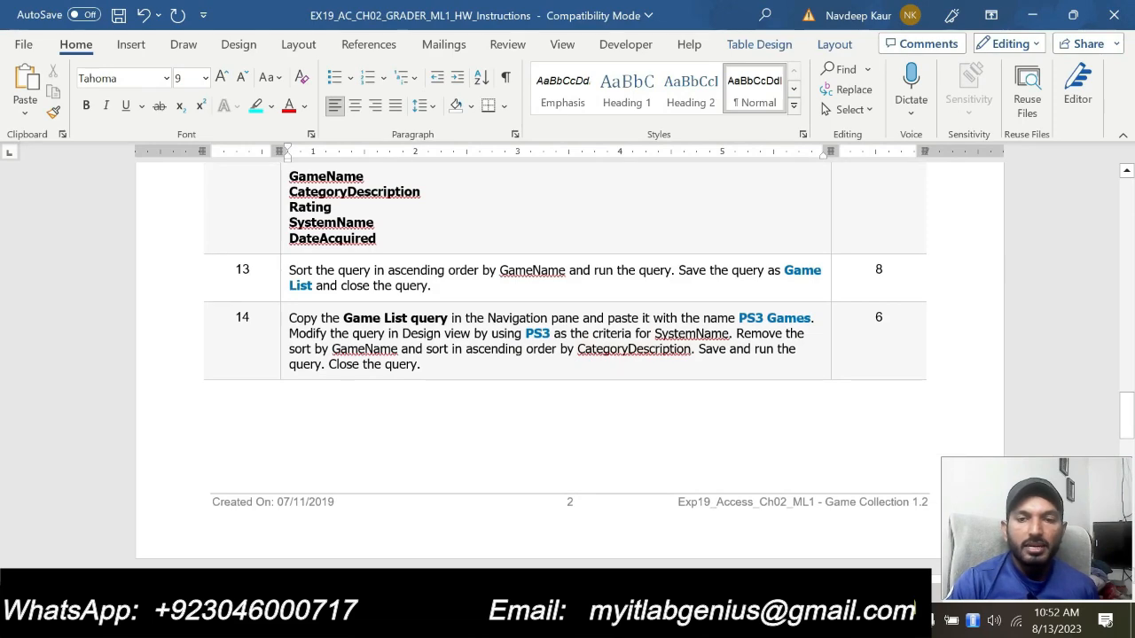
key("alt+Tab")
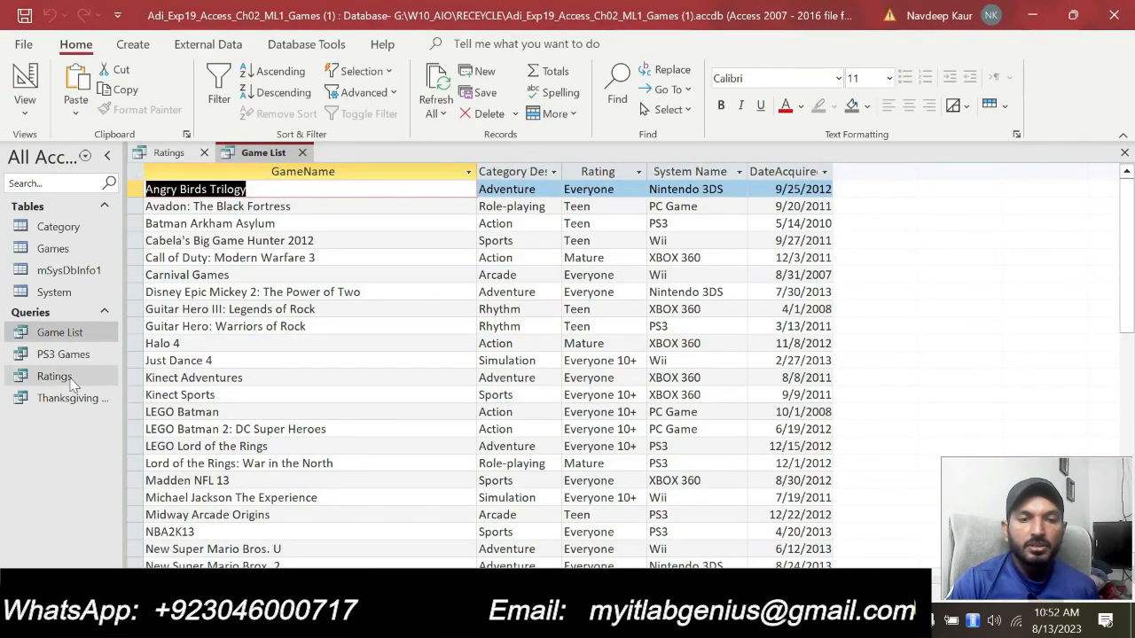
double_click(80, 355)
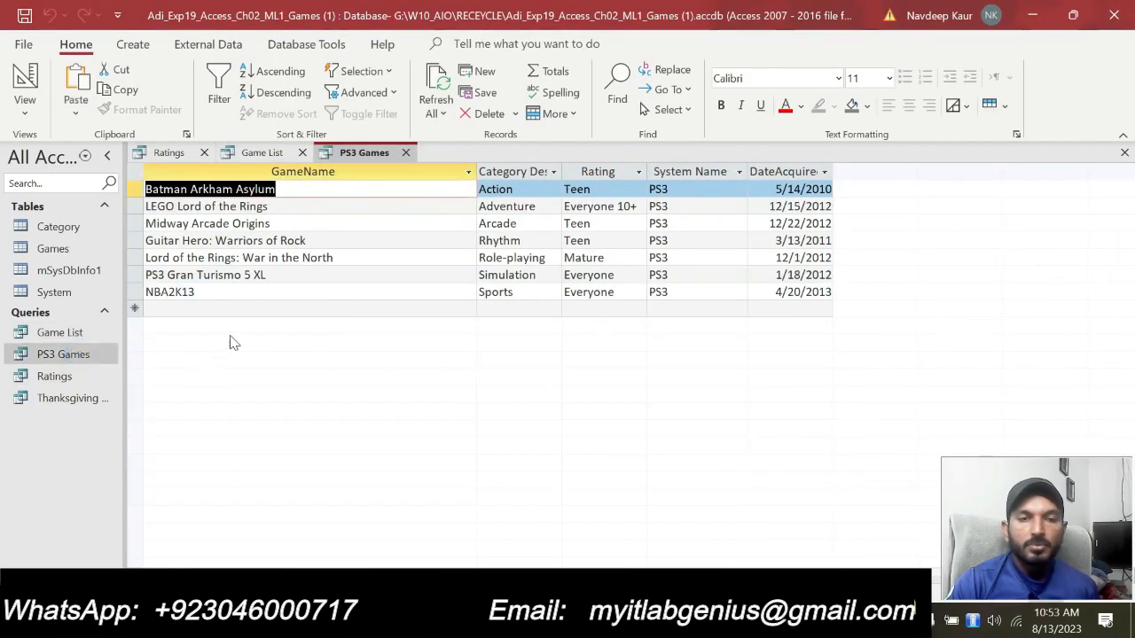
right_click(332, 155)
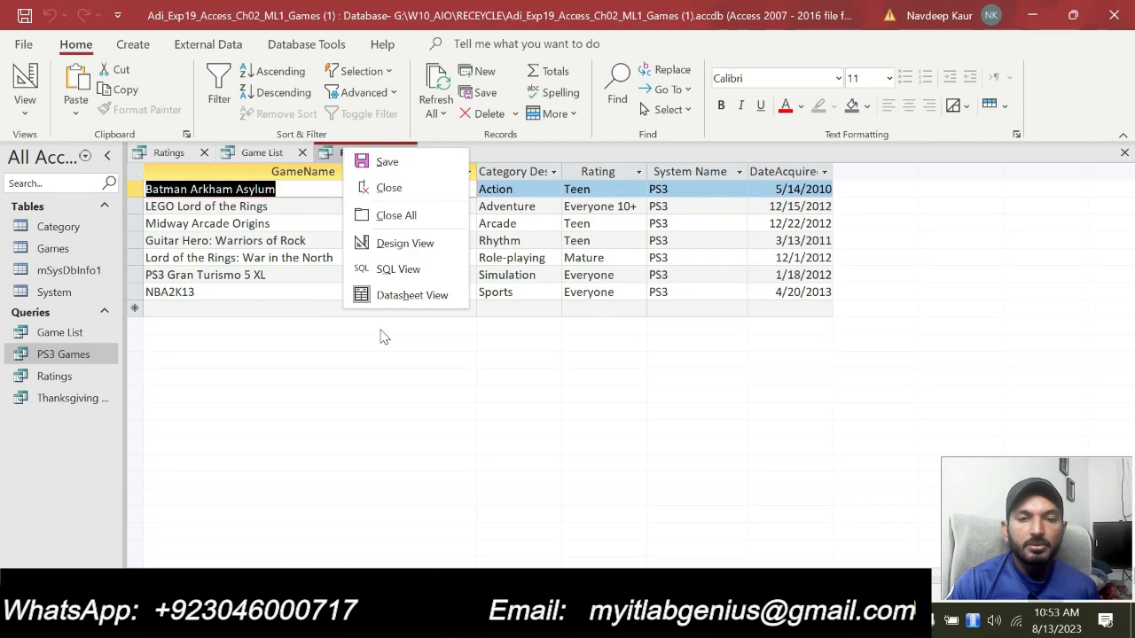
left_click(388, 247)
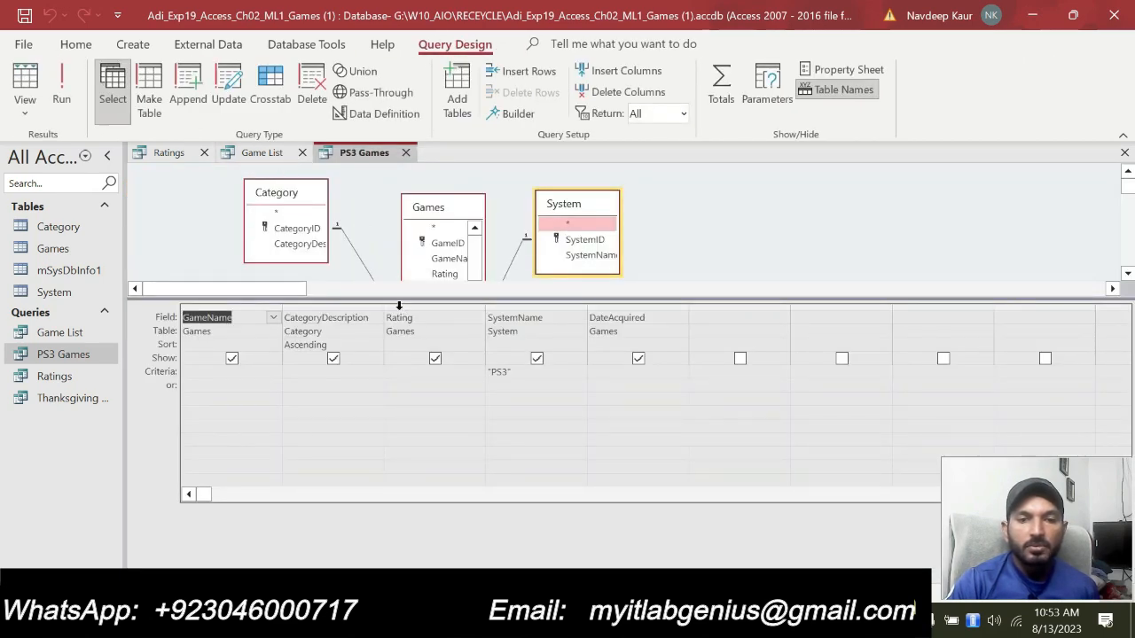
Enlarge the PS3 Games query's table area to inspect its relationships, and return to the Game List results with the Ratings query closed.
left_click_drag(406, 301, 417, 443)
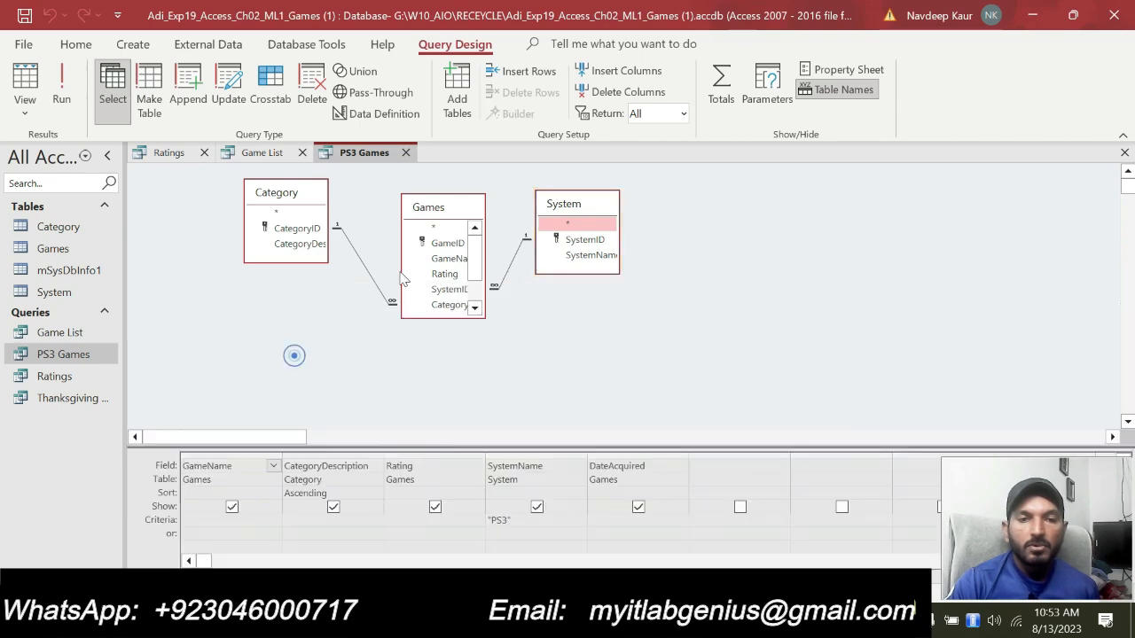
left_click(265, 153)
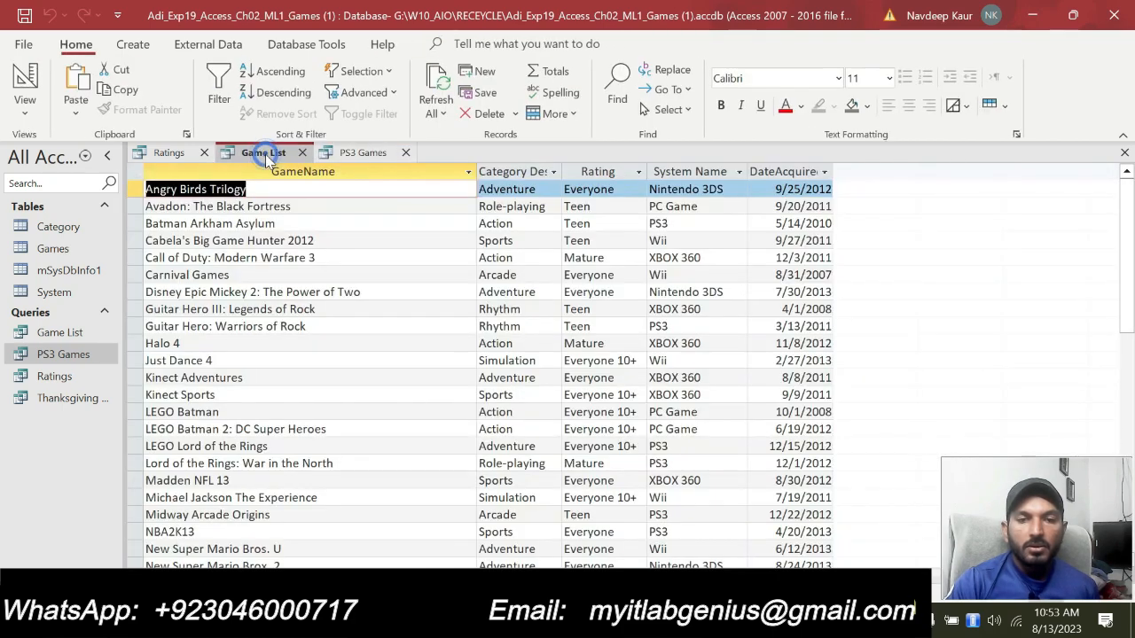
left_click(203, 153)
Review steps 15 and 16 in the Word instructions, and show the completed Access database's Thanksgiving Games query in Design view.
key("alt+Tab")
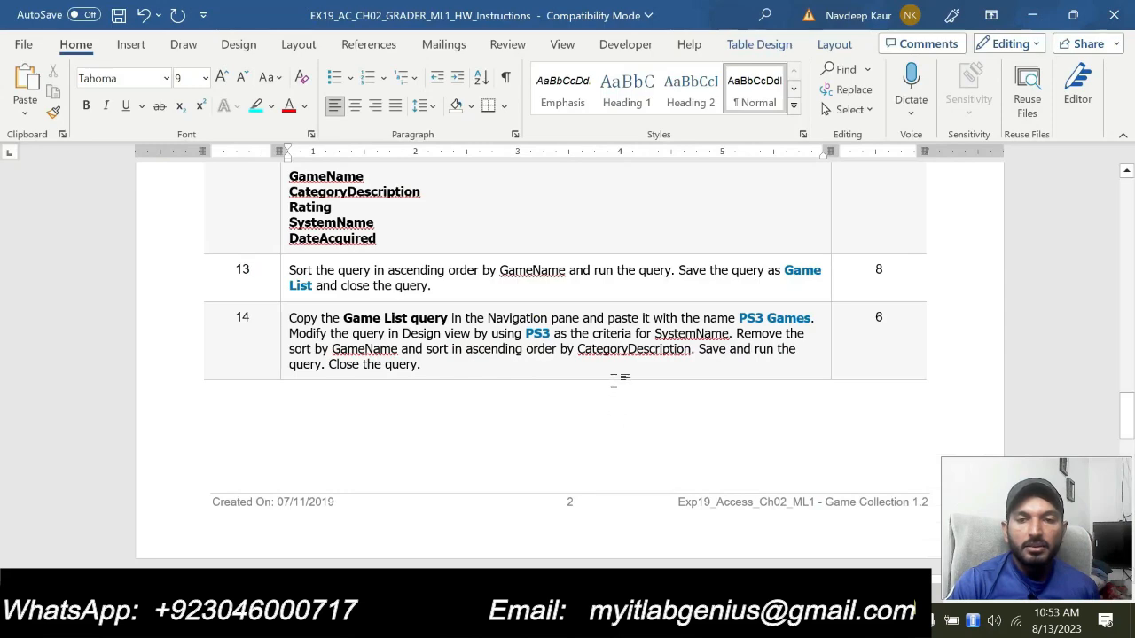
scroll(613, 381, "down", 5)
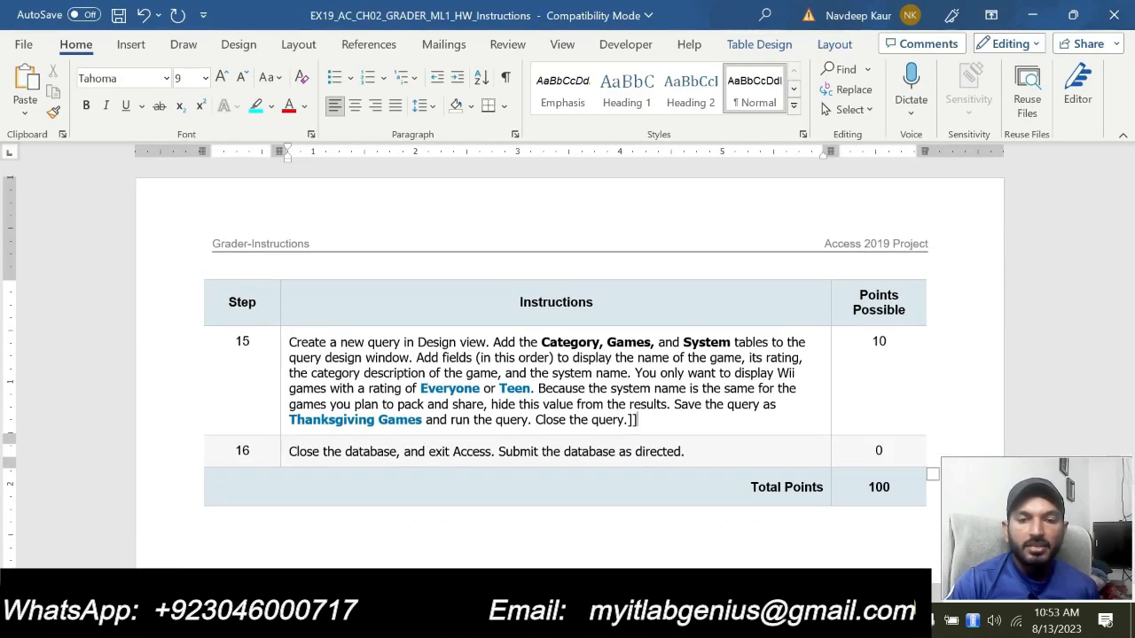
left_click(682, 621)
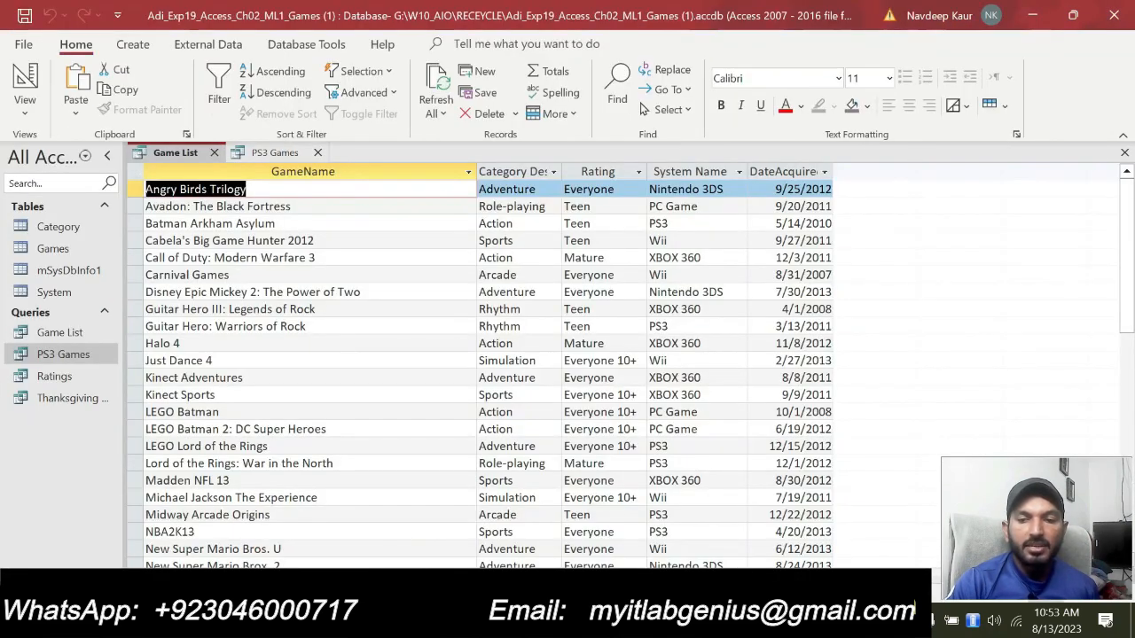
double_click(78, 398)
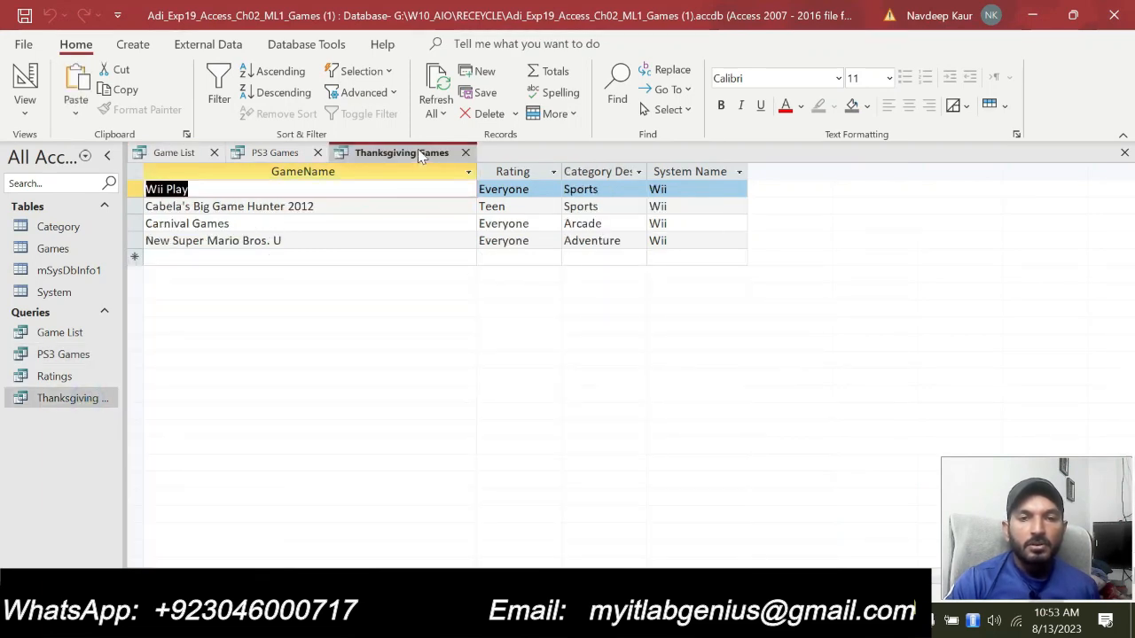
right_click(421, 156)
left_click(466, 244)
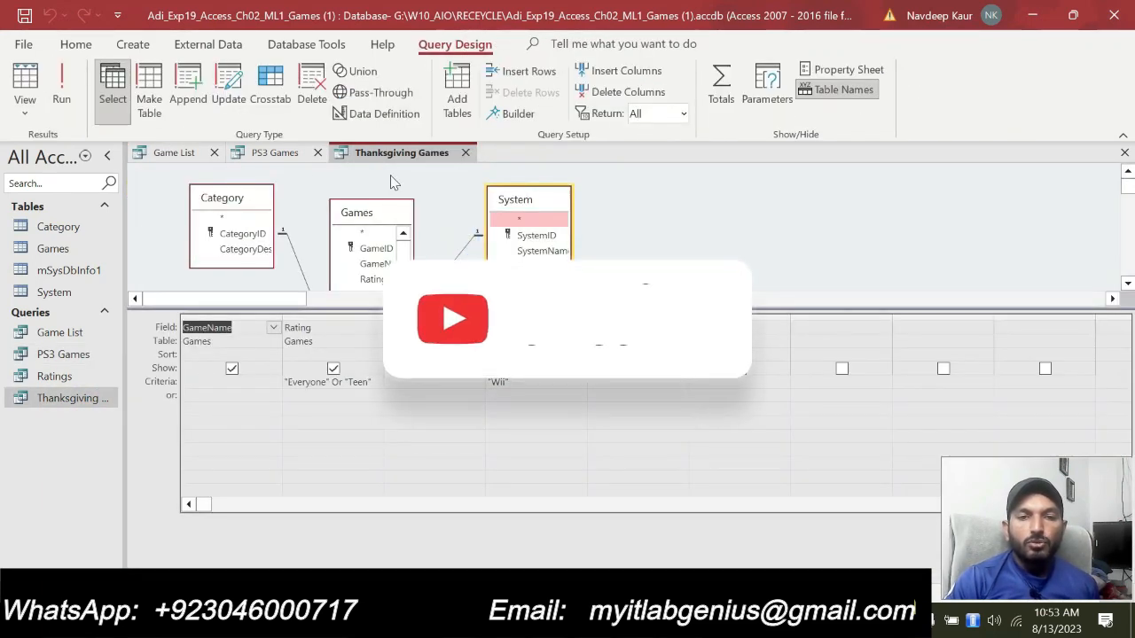